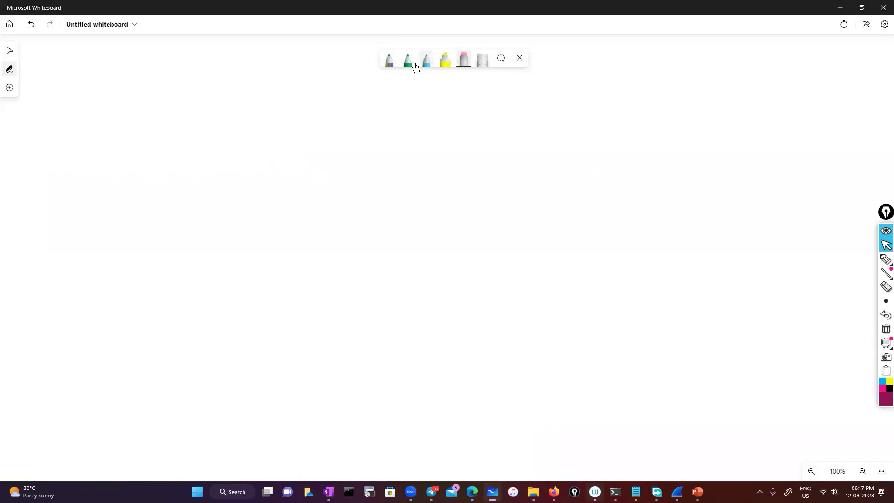
Handwrite the headings "Source" and "destination" side by side on the blank board with the rainbow pen.
click(389, 63)
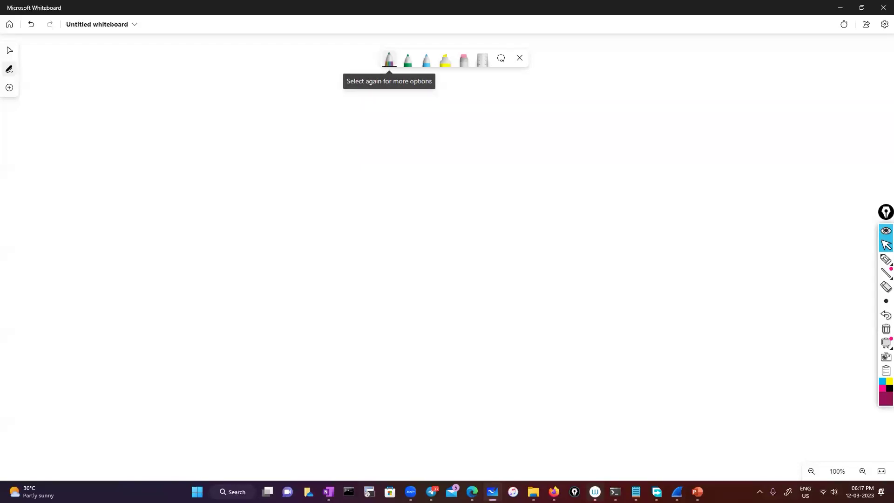
drag(256, 171, 247, 189)
drag(264, 178, 279, 180)
drag(281, 180, 306, 173)
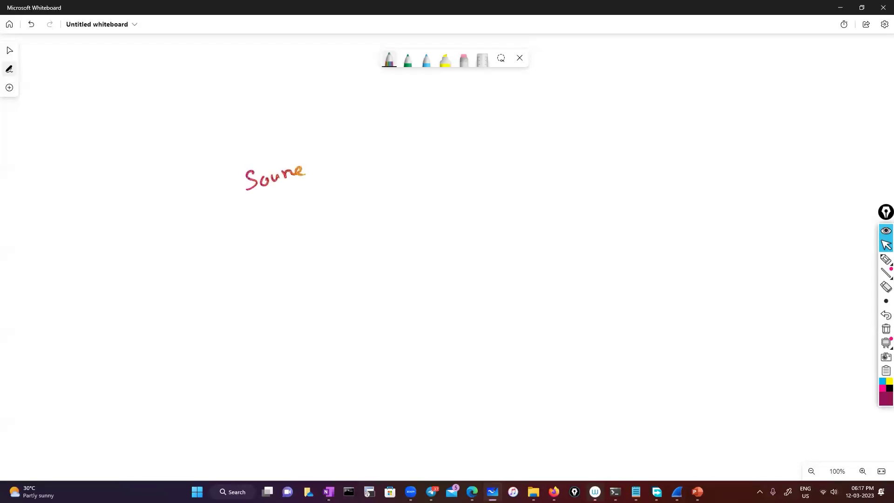
mouse_move(555, 158)
mouse_down()
mouse_move(554, 175)
mouse_move(571, 175)
mouse_up()
drag(578, 173, 641, 164)
click(628, 162)
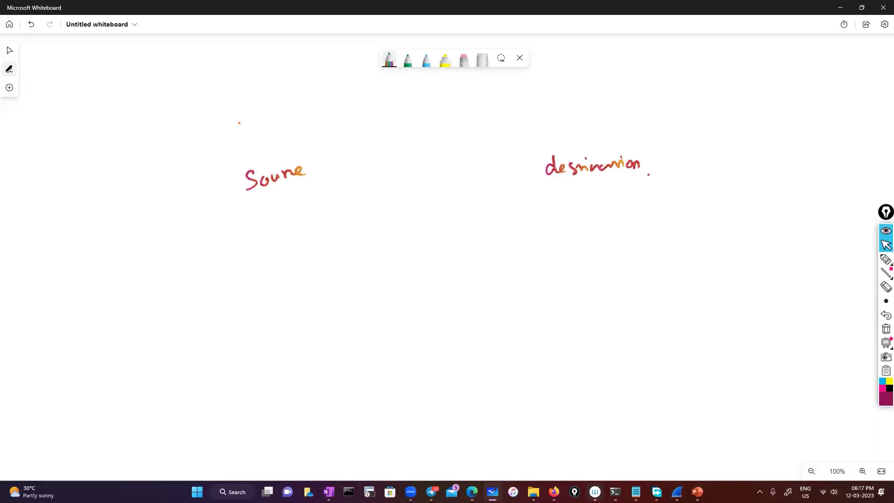
Draw a box labelled "PC" under Source and a box labelled "SERVER" under destination, with an adjoining port box "443".
drag(257, 336, 257, 360)
mouse_move(257, 339)
mouse_down()
mouse_move(279, 349)
mouse_move(288, 322)
mouse_move(236, 345)
mouse_move(246, 333)
mouse_up()
drag(619, 302, 610, 319)
mouse_move(624, 304)
mouse_down()
mouse_move(625, 318)
mouse_move(684, 298)
mouse_up()
click(239, 122)
mouse_move(597, 304)
mouse_down()
mouse_move(685, 284)
mouse_move(595, 321)
mouse_up()
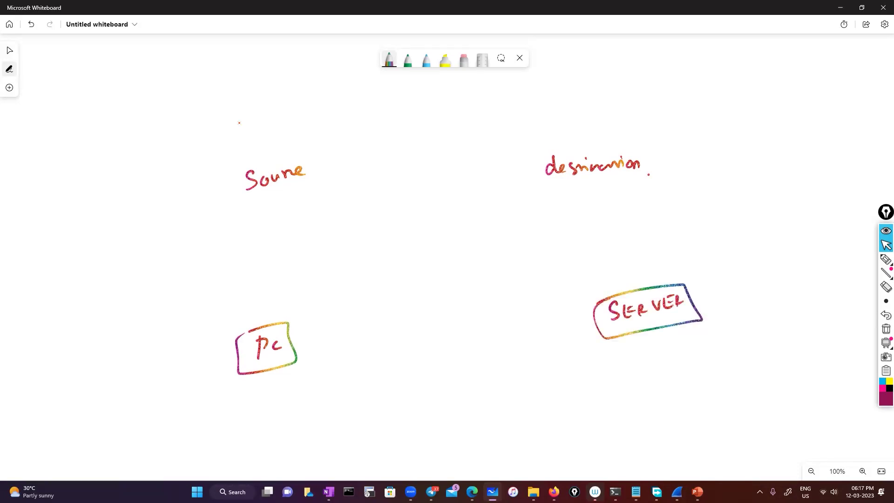
mouse_move(704, 286)
mouse_down()
mouse_move(709, 301)
mouse_move(736, 295)
mouse_up()
mouse_move(685, 287)
mouse_down()
mouse_move(691, 282)
mouse_move(683, 325)
mouse_up()
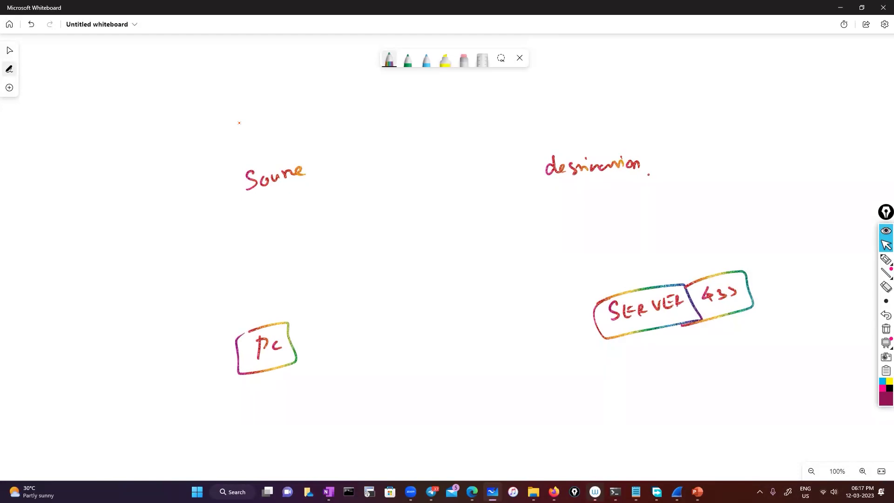
Draw two arrows beside the PC box and label them "web Browser" and "HTTP get request".
drag(296, 336, 318, 333)
drag(326, 328, 365, 333)
mouse_move(371, 330)
mouse_down()
mouse_move(377, 318)
mouse_move(393, 321)
mouse_move(435, 299)
mouse_up()
mouse_move(312, 375)
mouse_down()
mouse_move(328, 370)
mouse_move(331, 378)
mouse_up()
mouse_move(356, 360)
mouse_down()
mouse_move(358, 374)
mouse_move(371, 359)
mouse_up()
mouse_move(381, 358)
mouse_down()
mouse_move(381, 367)
mouse_move(384, 353)
mouse_up()
mouse_move(389, 352)
mouse_down()
mouse_move(390, 367)
mouse_move(405, 352)
mouse_up()
mouse_move(399, 354)
mouse_down()
mouse_move(400, 366)
mouse_move(415, 346)
mouse_move(426, 364)
mouse_up()
drag(428, 358, 436, 347)
mouse_move(431, 351)
mouse_down()
mouse_move(457, 332)
mouse_move(521, 326)
mouse_up()
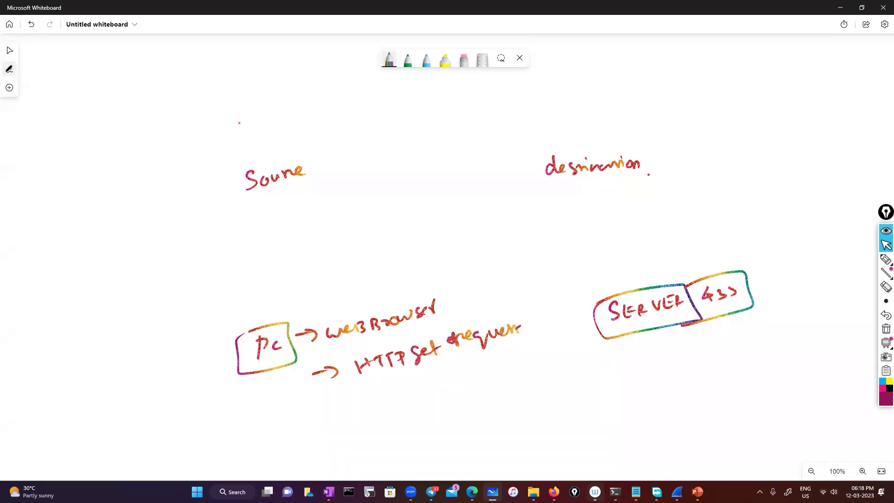
Handwrite "Application -> payload" above the Source heading.
mouse_move(135, 130)
mouse_down()
mouse_move(131, 146)
mouse_move(143, 144)
mouse_up()
mouse_move(144, 146)
mouse_down()
mouse_move(150, 135)
mouse_move(151, 142)
mouse_move(166, 135)
mouse_up()
drag(171, 127, 180, 135)
mouse_move(192, 126)
mouse_down()
mouse_move(195, 134)
mouse_move(239, 122)
mouse_up()
drag(217, 117, 218, 119)
drag(244, 119, 296, 116)
mouse_move(307, 103)
mouse_down()
mouse_move(302, 112)
mouse_move(317, 109)
mouse_up()
mouse_move(324, 102)
mouse_down()
mouse_move(318, 119)
mouse_move(334, 107)
mouse_up()
mouse_move(347, 99)
mouse_down()
mouse_move(341, 106)
mouse_move(349, 100)
mouse_up()
mouse_move(358, 99)
mouse_down()
mouse_move(354, 107)
mouse_move(365, 107)
mouse_up()
drag(374, 100, 370, 106)
drag(378, 91, 379, 105)
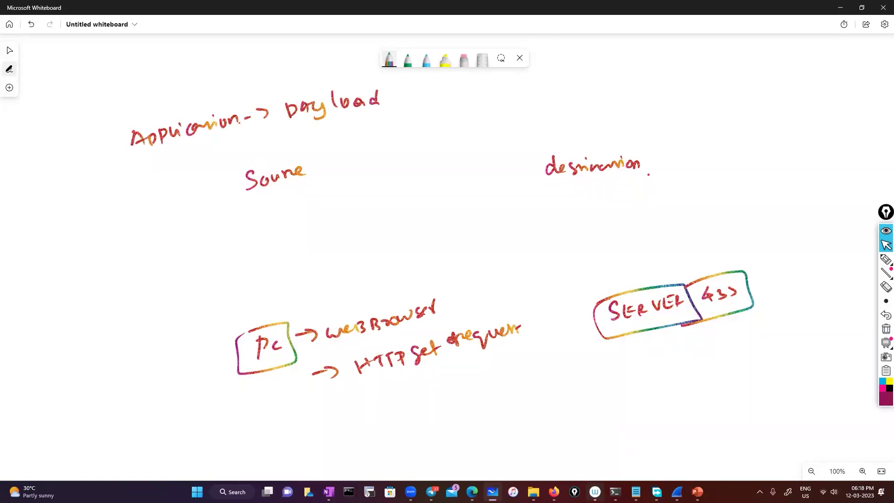
drag(290, 118, 293, 126)
Write "Application" below the Source heading and draw a long curved arrow from it to the HTTP get request.
mouse_move(273, 204)
mouse_down()
mouse_move(271, 221)
mouse_move(283, 217)
mouse_up()
drag(275, 215, 285, 212)
drag(289, 207, 291, 215)
drag(298, 204, 300, 213)
mouse_move(310, 201)
mouse_down()
mouse_move(334, 205)
mouse_move(374, 183)
mouse_up()
click(318, 200)
click(361, 186)
drag(384, 181, 397, 193)
mouse_move(270, 215)
mouse_down()
mouse_move(180, 273)
mouse_move(310, 396)
mouse_move(292, 405)
mouse_up()
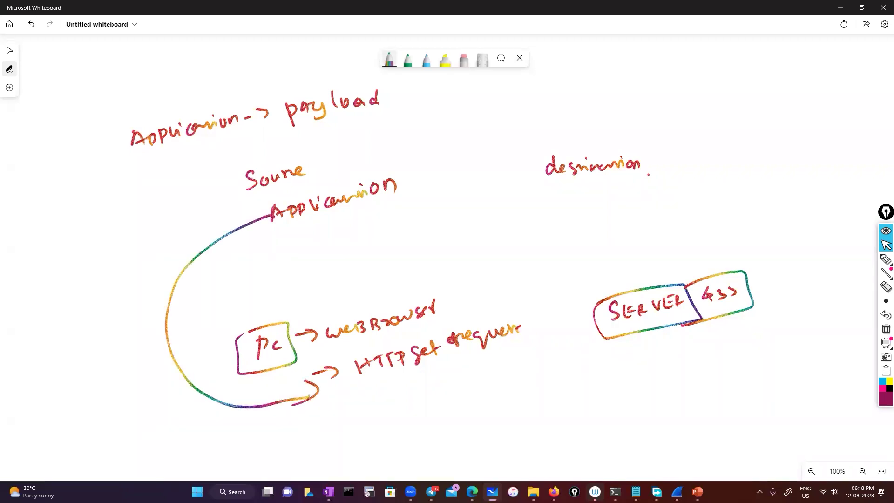
Add a boxed "layer 7" label and a boxed "HTTPS" label beside the Application text.
mouse_move(119, 269)
mouse_down()
mouse_move(122, 286)
mouse_move(136, 280)
mouse_up()
mouse_move(141, 271)
mouse_down()
mouse_move(148, 284)
mouse_move(156, 269)
mouse_up()
drag(157, 264, 172, 259)
mouse_move(97, 264)
mouse_down()
mouse_move(161, 231)
mouse_move(107, 310)
mouse_move(98, 264)
mouse_up()
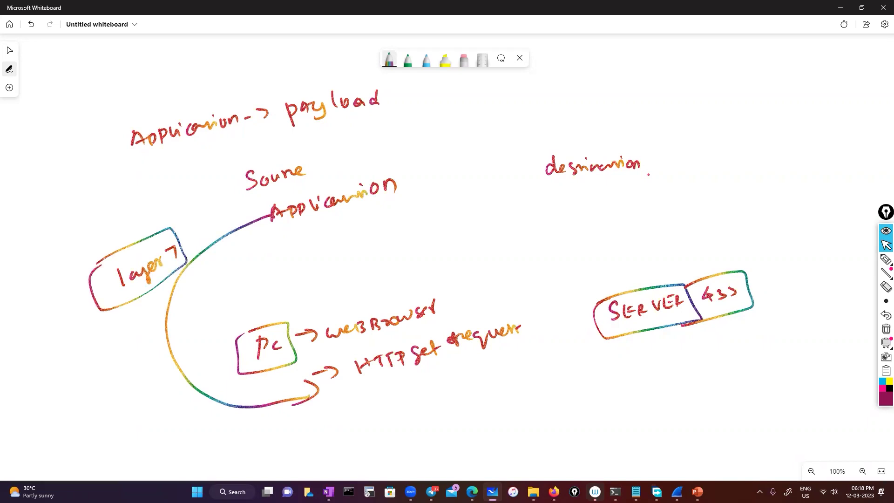
drag(204, 222, 207, 235)
drag(216, 217, 217, 226)
drag(223, 218, 221, 232)
mouse_move(215, 222)
mouse_down()
mouse_move(226, 215)
mouse_move(231, 228)
mouse_up()
mouse_move(226, 219)
mouse_down()
mouse_move(235, 213)
mouse_move(237, 224)
mouse_up()
drag(238, 212, 248, 219)
drag(191, 224, 192, 222)
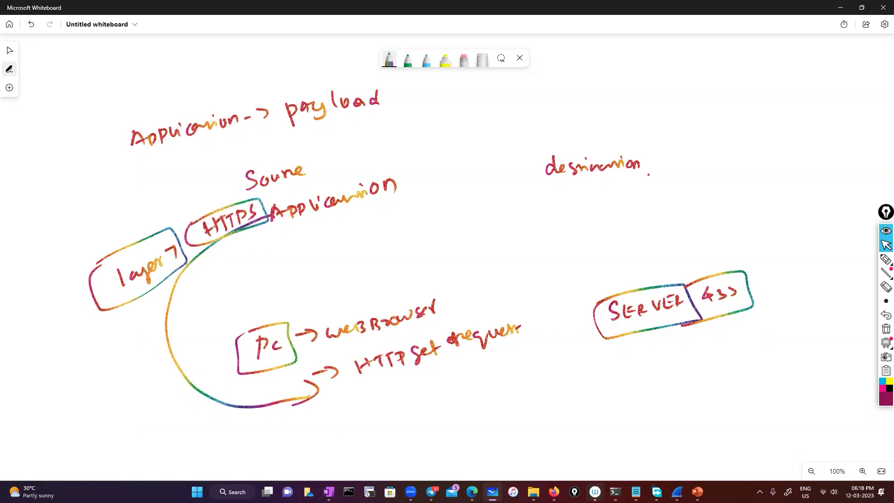
Draw an arrow to "HTTPS" above Application and add a boxed "TCP / TLS" beside it.
drag(276, 198, 296, 192)
mouse_move(289, 188)
mouse_down()
mouse_move(291, 200)
mouse_move(309, 197)
mouse_up()
drag(316, 179, 319, 186)
drag(321, 181, 334, 185)
drag(345, 170, 347, 177)
mouse_move(358, 166)
mouse_down()
mouse_move(350, 178)
mouse_move(403, 157)
mouse_up()
mouse_move(403, 147)
mouse_down()
mouse_move(421, 155)
mouse_move(440, 136)
mouse_up()
mouse_move(437, 137)
mouse_down()
mouse_move(435, 148)
mouse_move(450, 146)
mouse_up()
mouse_move(385, 138)
mouse_down()
mouse_move(373, 169)
mouse_move(386, 138)
mouse_up()
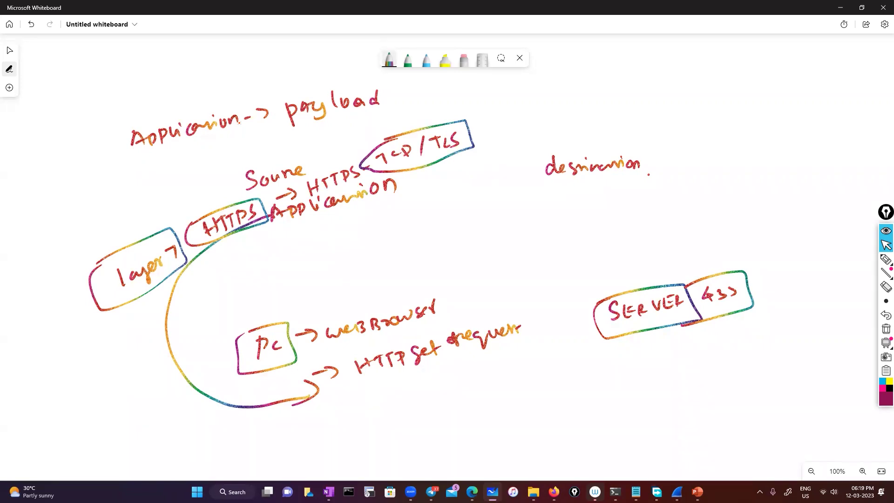
Draw stacked layer bars between HTTPS and the PC, marking P, S, N and D, and label the middle bar "Transport layer".
mouse_move(215, 257)
mouse_down()
mouse_move(282, 237)
mouse_move(208, 272)
mouse_move(215, 257)
mouse_move(239, 261)
mouse_up()
mouse_move(240, 250)
mouse_down()
mouse_move(288, 244)
mouse_move(224, 288)
mouse_move(228, 276)
mouse_move(295, 261)
mouse_move(280, 284)
mouse_move(232, 291)
mouse_up()
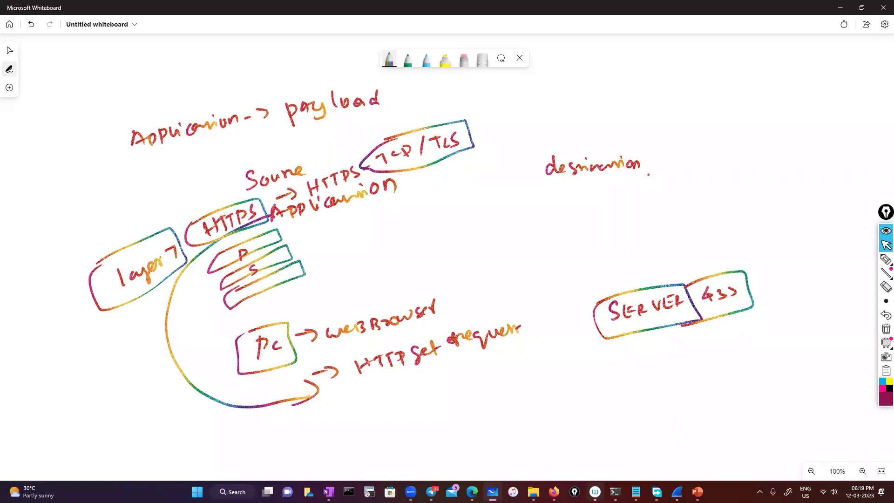
mouse_move(308, 257)
mouse_down()
mouse_move(313, 268)
mouse_move(426, 213)
mouse_move(440, 222)
mouse_move(450, 207)
mouse_up()
drag(450, 211, 456, 199)
mouse_move(240, 308)
mouse_down()
mouse_move(329, 270)
mouse_move(228, 325)
mouse_move(282, 293)
mouse_move(241, 323)
mouse_move(353, 284)
mouse_move(247, 331)
mouse_up()
mouse_move(279, 313)
mouse_down()
mouse_move(281, 322)
mouse_move(283, 311)
mouse_up()
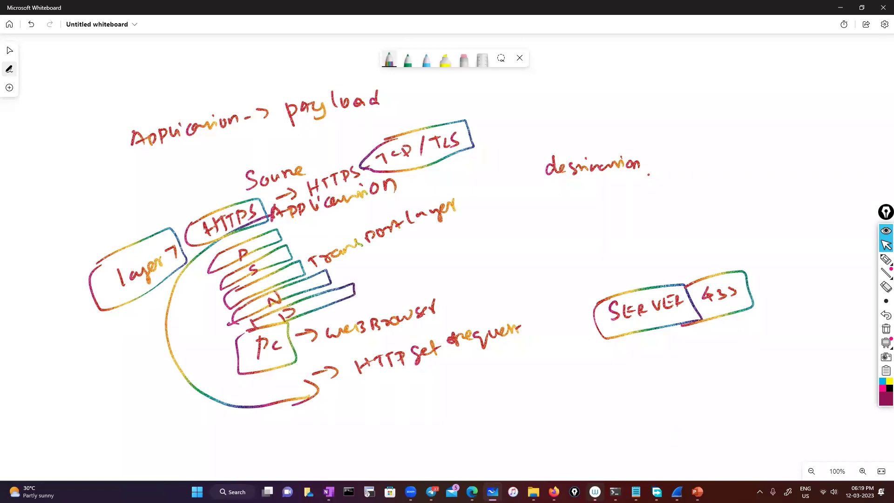
Label the N bar "L3" and the D bar "L2" in the layer stack.
drag(369, 285, 379, 279)
mouse_move(387, 268)
mouse_down()
mouse_move(394, 280)
mouse_move(416, 275)
mouse_up()
drag(353, 269, 363, 262)
drag(375, 251, 394, 257)
drag(423, 241, 422, 241)
Start a packet row below the HTTP get request with adjoining boxes labelled "L7" and "HTTPS".
mouse_move(387, 397)
mouse_down()
mouse_move(404, 402)
mouse_move(403, 413)
mouse_up()
mouse_move(385, 393)
mouse_down()
mouse_move(412, 391)
mouse_move(432, 411)
mouse_up()
drag(423, 406, 436, 404)
mouse_move(443, 400)
mouse_down()
mouse_move(441, 411)
mouse_move(445, 400)
mouse_up()
mouse_move(448, 399)
mouse_down()
mouse_move(451, 413)
mouse_move(476, 409)
mouse_up()
mouse_move(422, 396)
mouse_down()
mouse_move(500, 419)
mouse_move(415, 400)
mouse_up()
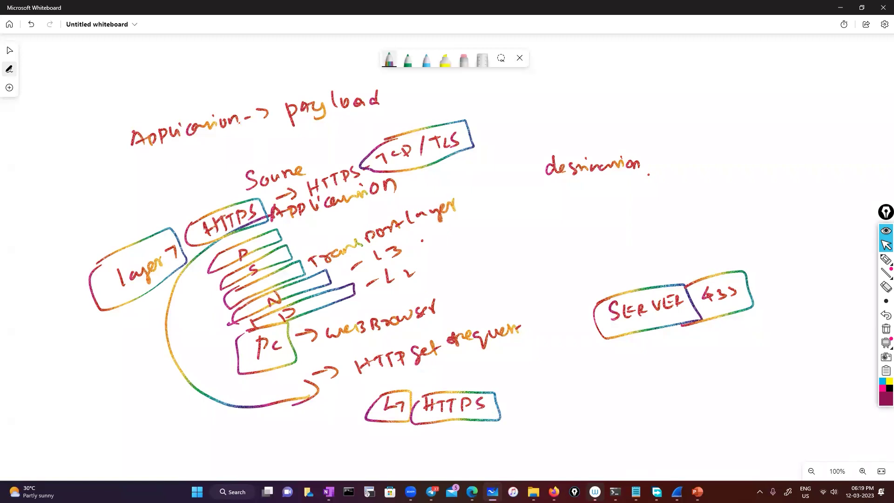
Extend the packet row with adjoining boxes labelled "L6", "Pt" and "T".
mouse_move(511, 395)
mouse_down()
mouse_move(509, 405)
mouse_move(523, 408)
mouse_up()
mouse_move(524, 402)
mouse_down()
mouse_move(531, 407)
mouse_move(532, 391)
mouse_move(503, 420)
mouse_move(497, 396)
mouse_up()
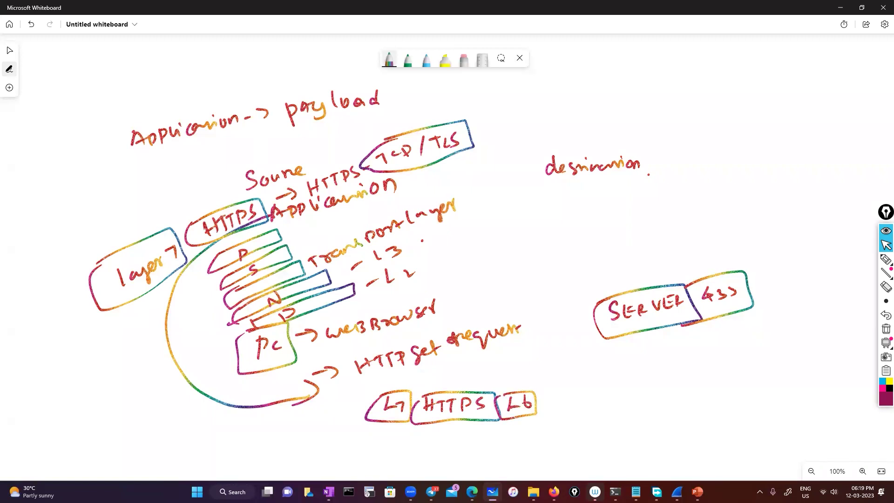
mouse_move(551, 395)
mouse_down()
mouse_move(551, 407)
mouse_move(566, 403)
mouse_move(570, 384)
mouse_move(548, 411)
mouse_move(535, 411)
mouse_up()
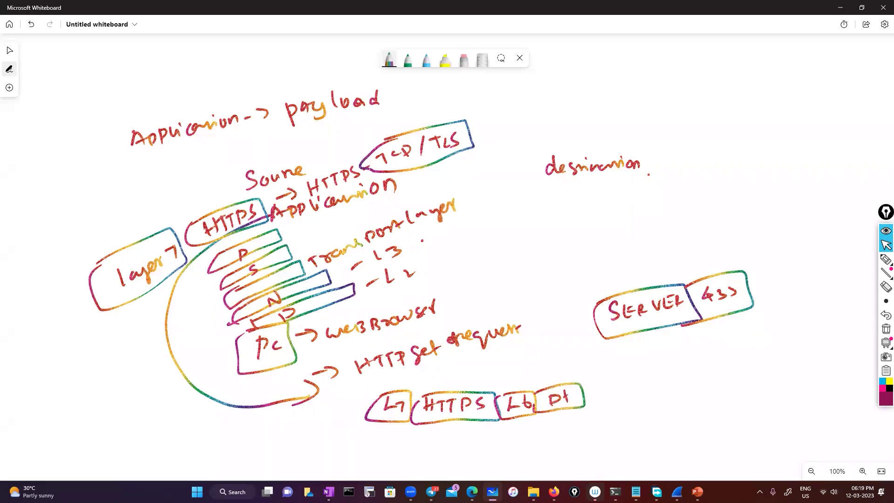
drag(584, 384, 589, 407)
mouse_move(583, 386)
mouse_down()
mouse_move(624, 373)
mouse_move(590, 403)
mouse_move(607, 384)
mouse_up()
drag(603, 384, 602, 398)
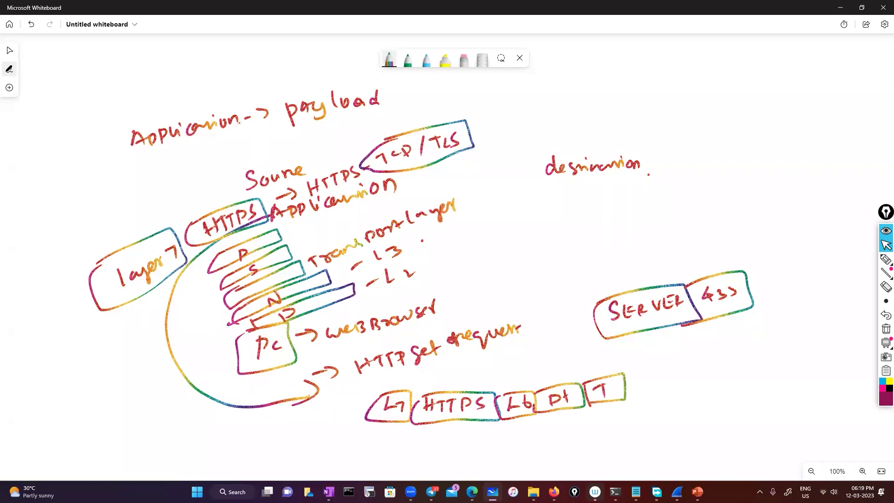
Add TCP, TLS and N fields to the packet row, with a small arrow beneath TCP.
mouse_move(624, 376)
mouse_down()
mouse_move(648, 373)
mouse_move(659, 395)
mouse_move(623, 400)
mouse_move(629, 394)
mouse_up()
mouse_move(627, 385)
mouse_down()
mouse_move(639, 383)
mouse_move(638, 390)
mouse_up()
drag(645, 382, 646, 388)
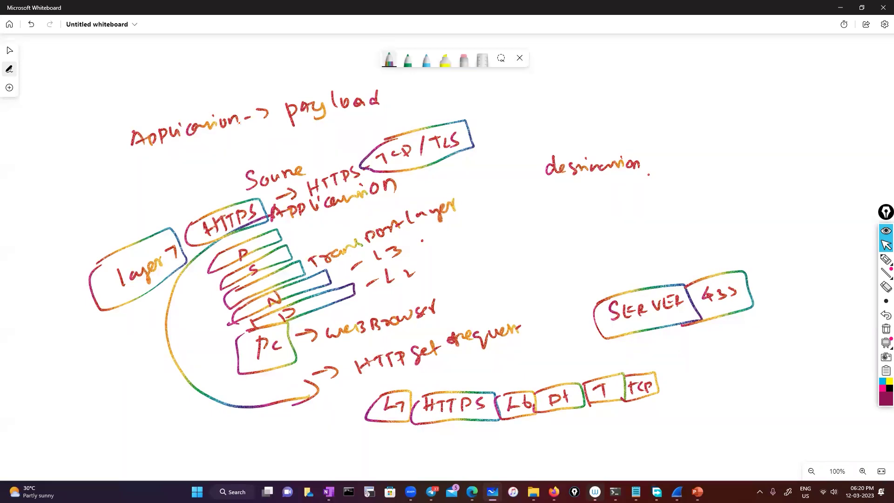
drag(646, 401, 663, 415)
mouse_move(655, 372)
mouse_down()
mouse_move(681, 378)
mouse_move(657, 389)
mouse_move(663, 361)
mouse_move(669, 371)
mouse_up()
mouse_move(678, 361)
mouse_down()
mouse_move(672, 372)
mouse_move(699, 365)
mouse_move(681, 385)
mouse_move(705, 386)
mouse_up()
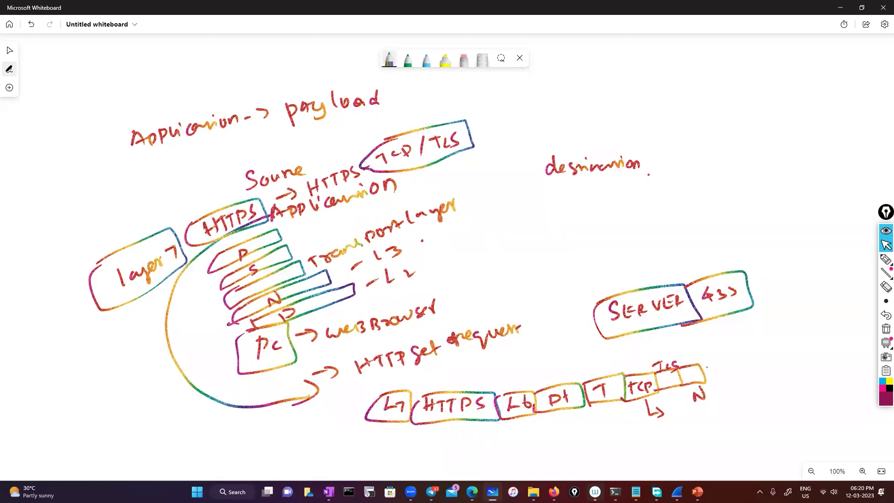
Write "SIP DIP" after the N field and enclose it in a box in the packet row.
mouse_move(717, 365)
mouse_down()
mouse_move(707, 374)
mouse_move(723, 375)
mouse_up()
mouse_move(734, 375)
mouse_down()
mouse_move(733, 366)
mouse_move(796, 356)
mouse_up()
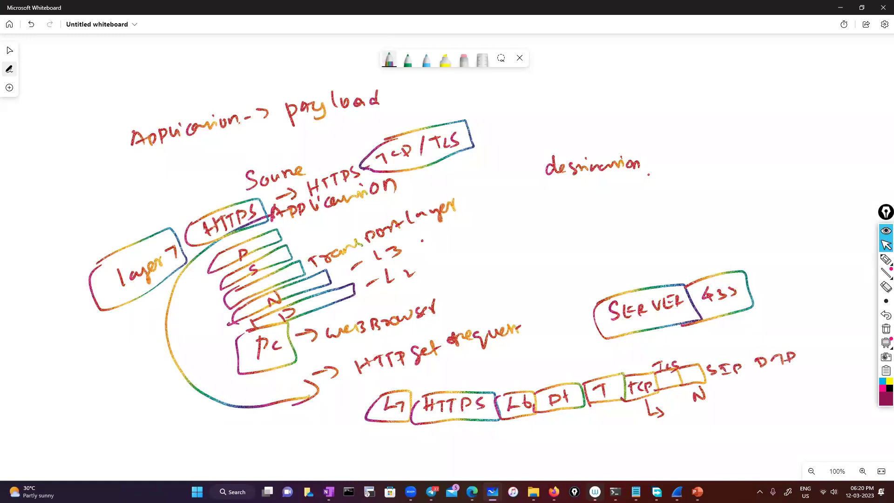
mouse_move(707, 363)
mouse_down()
mouse_move(766, 353)
mouse_move(800, 370)
mouse_move(689, 380)
mouse_move(701, 362)
mouse_up()
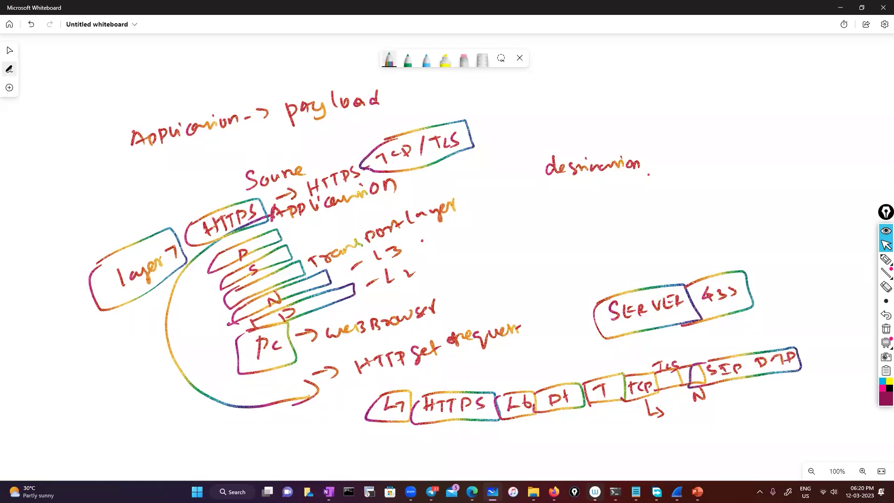
Add an "L2" box with "S.M" and "D.M" boxes beneath it, and outline the entire packet row.
mouse_move(813, 350)
mouse_down()
mouse_move(846, 368)
mouse_move(801, 367)
mouse_move(799, 393)
mouse_move(828, 382)
mouse_move(831, 390)
mouse_up()
click(813, 387)
mouse_move(791, 381)
mouse_down()
mouse_move(838, 374)
mouse_move(797, 401)
mouse_move(810, 424)
mouse_move(849, 409)
mouse_up()
click(836, 412)
mouse_move(802, 411)
mouse_down()
mouse_move(856, 403)
mouse_move(805, 429)
mouse_up()
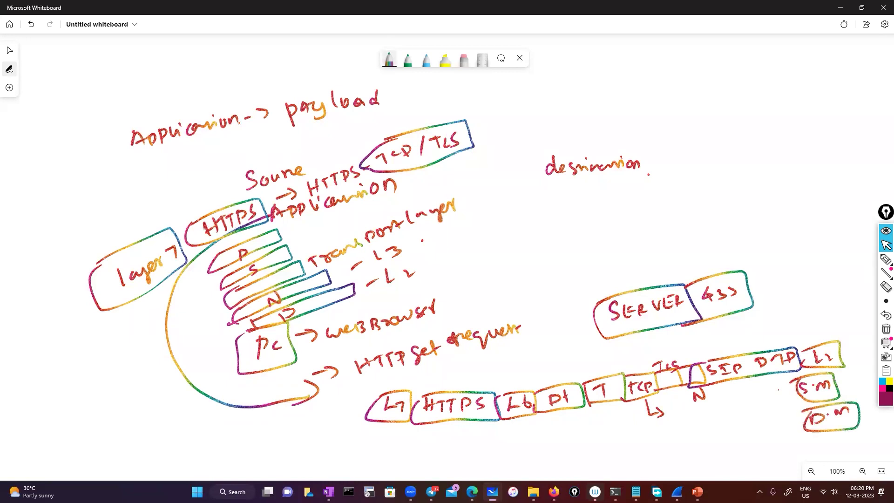
drag(385, 377, 711, 334)
mouse_move(743, 332)
mouse_down()
mouse_move(865, 405)
mouse_move(805, 441)
mouse_move(598, 433)
mouse_move(384, 440)
mouse_move(358, 396)
mouse_move(438, 371)
mouse_up()
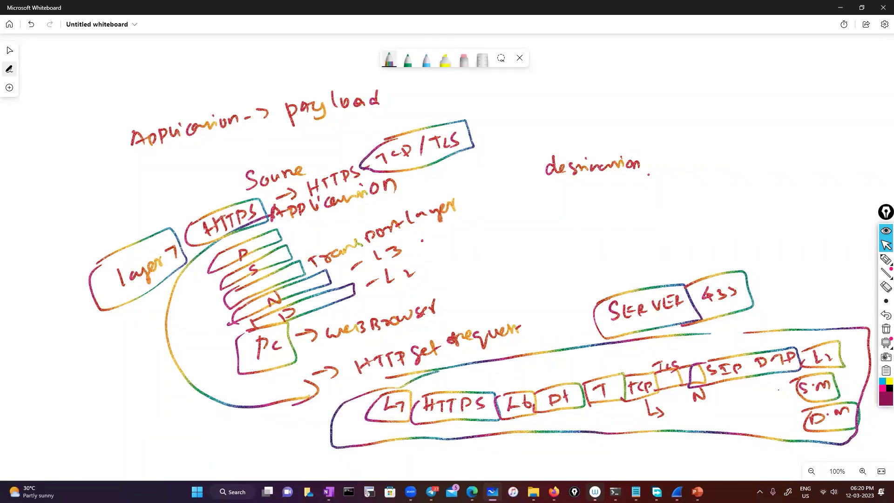
Draw an arrow from the packet's TCP field to a circled "Payload" and attach a box labelled "TCP".
drag(632, 376, 601, 366)
mouse_move(533, 377)
mouse_down()
mouse_move(588, 357)
mouse_move(526, 366)
mouse_up()
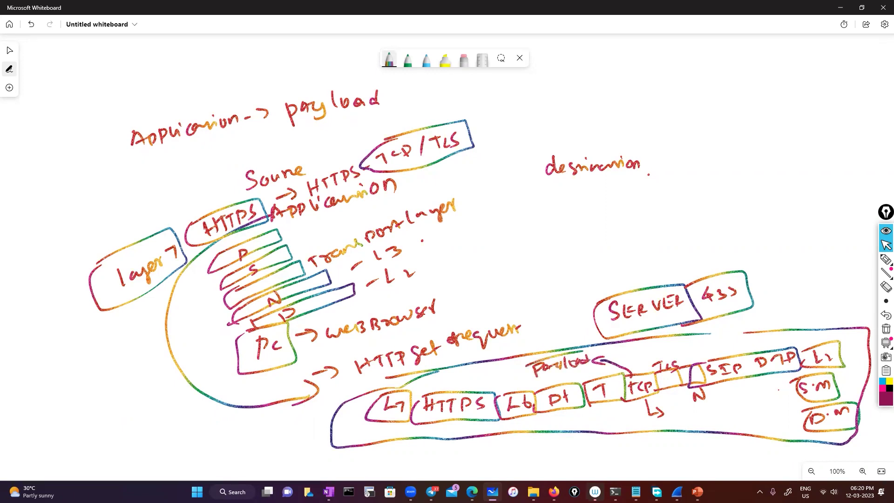
mouse_move(591, 353)
mouse_down()
mouse_move(531, 376)
mouse_move(529, 360)
mouse_up()
mouse_move(587, 354)
mouse_down()
mouse_move(612, 347)
mouse_move(587, 366)
mouse_move(622, 362)
mouse_move(628, 350)
mouse_up()
drag(637, 351, 642, 359)
mouse_move(643, 350)
mouse_down()
mouse_move(627, 345)
mouse_move(656, 365)
mouse_up()
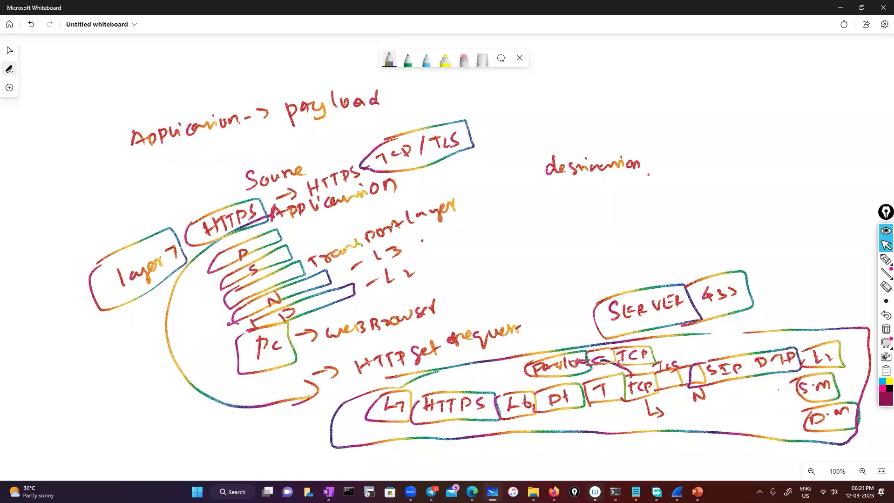
Add a boxed "S.mac" label beside web Browser and draw a curved bracket between the source and destination sides.
mouse_move(474, 291)
mouse_down()
mouse_move(465, 303)
mouse_move(519, 288)
mouse_up()
mouse_move(452, 287)
mouse_down()
mouse_move(519, 276)
mouse_move(456, 308)
mouse_move(461, 285)
mouse_up()
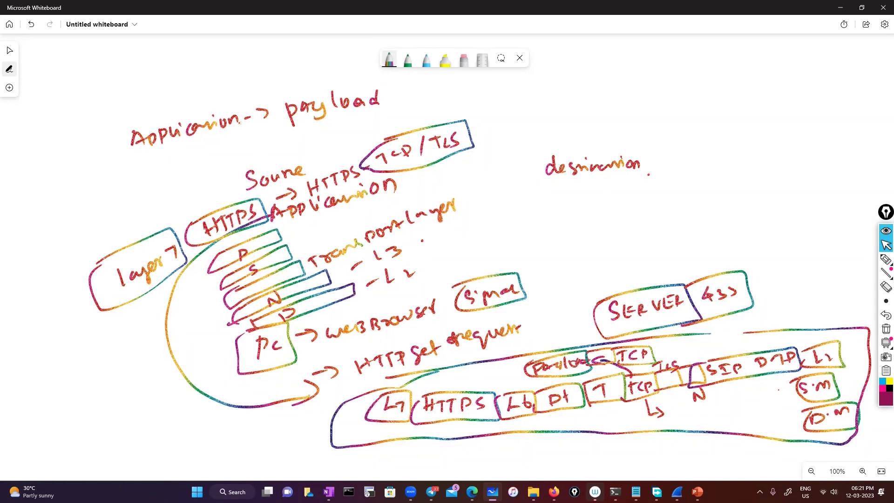
mouse_move(479, 165)
mouse_down()
mouse_move(520, 173)
mouse_move(526, 191)
mouse_move(499, 198)
mouse_up()
Draw a long downward arrow beside the source stack and label it "Top down approach".
mouse_move(56, 210)
mouse_down()
mouse_move(102, 418)
mouse_move(103, 397)
mouse_up()
mouse_move(95, 207)
mouse_down()
mouse_move(117, 213)
mouse_move(142, 188)
mouse_move(156, 205)
mouse_move(205, 187)
mouse_move(245, 154)
mouse_up()
drag(244, 164, 255, 157)
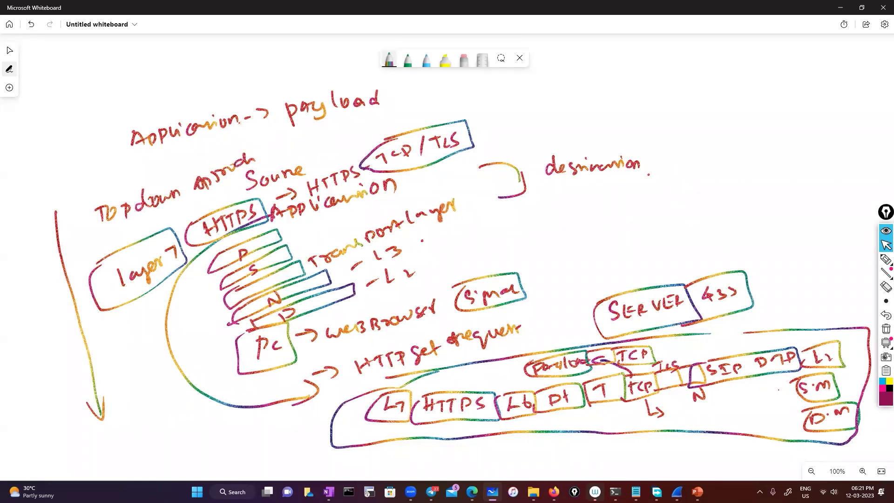
Draw a long upward arrow on the destination side and label it "Bottom to Top".
mouse_move(781, 310)
mouse_down()
mouse_move(767, 156)
mouse_move(777, 164)
mouse_up()
mouse_move(806, 223)
mouse_down()
mouse_move(874, 194)
mouse_move(824, 245)
mouse_up()
drag(825, 238, 842, 235)
mouse_move(812, 266)
mouse_down()
mouse_move(810, 276)
mouse_move(813, 263)
mouse_move(819, 274)
mouse_up()
mouse_move(829, 260)
mouse_down()
mouse_move(828, 276)
mouse_move(837, 270)
mouse_up()
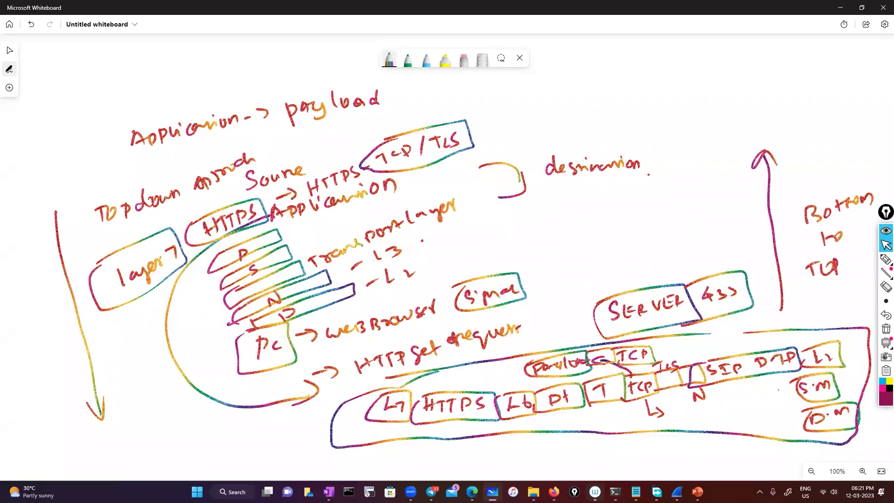
Stack two layer bars above the SERVER box and add a curved arrow with a boxed "ARP" label.
mouse_move(613, 266)
mouse_down()
mouse_move(616, 257)
mouse_move(679, 243)
mouse_move(606, 270)
mouse_up()
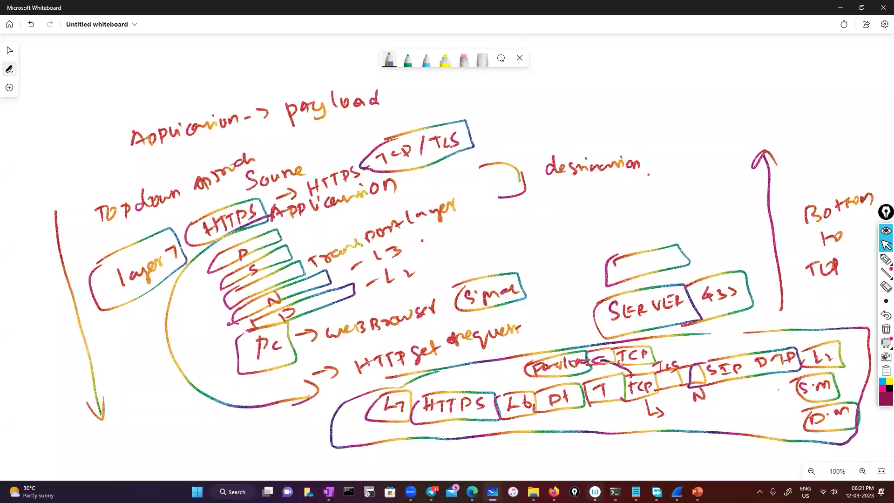
mouse_move(619, 283)
mouse_down()
mouse_move(686, 278)
mouse_move(614, 290)
mouse_up()
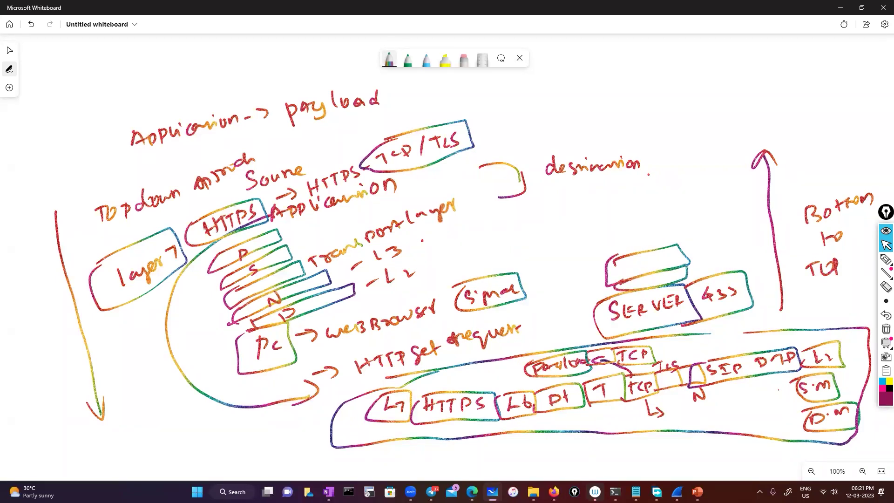
mouse_move(690, 270)
mouse_down()
mouse_move(712, 257)
mouse_move(693, 229)
mouse_move(734, 247)
mouse_move(747, 234)
mouse_up()
drag(752, 232, 751, 239)
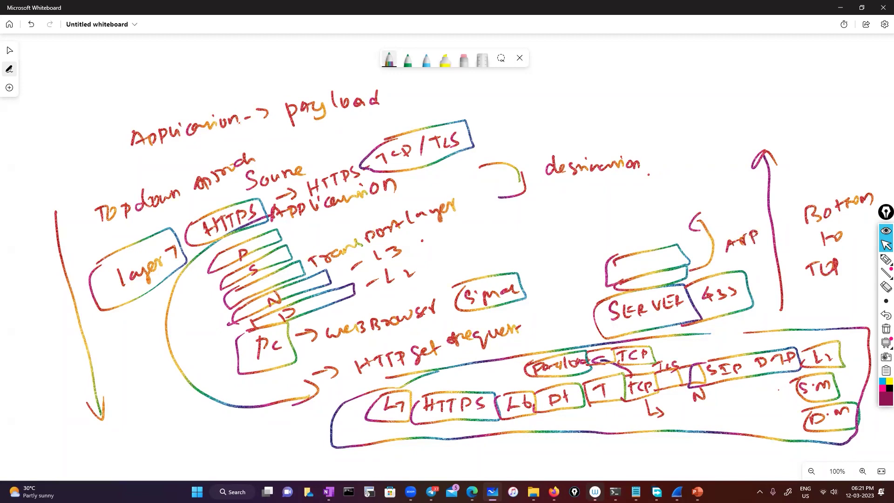
mouse_move(729, 233)
mouse_down()
mouse_move(774, 237)
mouse_move(719, 238)
mouse_up()
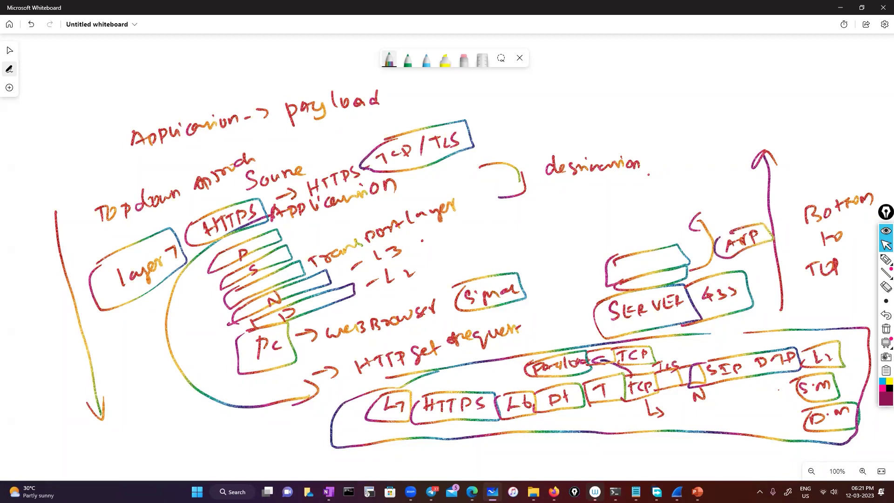
Add two more layer bars to the server stack, labelling the uppermost "TCP" with a small box attached.
mouse_move(605, 243)
mouse_down()
mouse_move(658, 220)
mouse_move(603, 251)
mouse_move(649, 196)
mouse_move(604, 224)
mouse_up()
mouse_move(615, 190)
mouse_down()
mouse_move(614, 205)
mouse_move(620, 194)
mouse_up()
drag(628, 193, 625, 200)
mouse_move(633, 190)
mouse_down()
mouse_move(634, 201)
mouse_move(680, 189)
mouse_move(668, 212)
mouse_up()
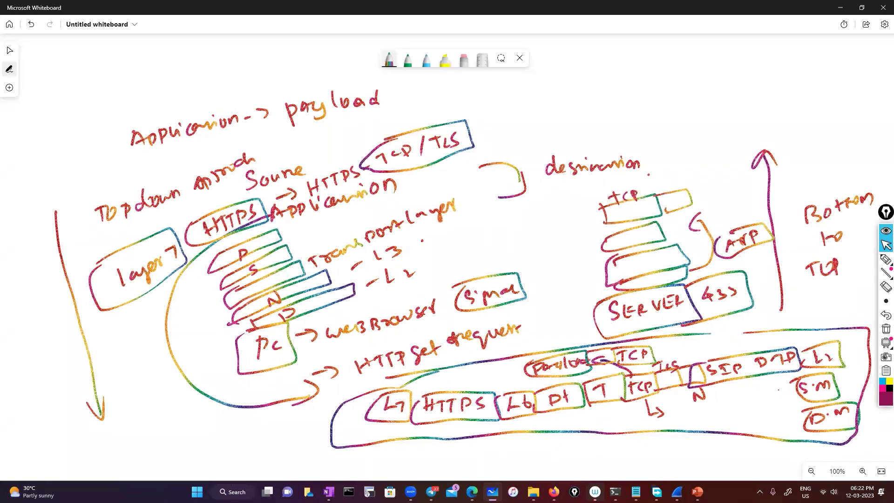
Draw a double-headed arrow between the source and server stacks, labelled "Peer connection" and "END to END".
mouse_move(424, 255)
mouse_down()
mouse_move(587, 238)
mouse_move(571, 247)
mouse_move(421, 254)
mouse_move(436, 260)
mouse_up()
mouse_move(470, 242)
mouse_down()
mouse_move(477, 226)
mouse_move(471, 234)
mouse_move(611, 195)
mouse_up()
mouse_move(494, 253)
mouse_down()
mouse_move(505, 265)
mouse_move(558, 251)
mouse_move(564, 273)
mouse_move(582, 256)
mouse_up()
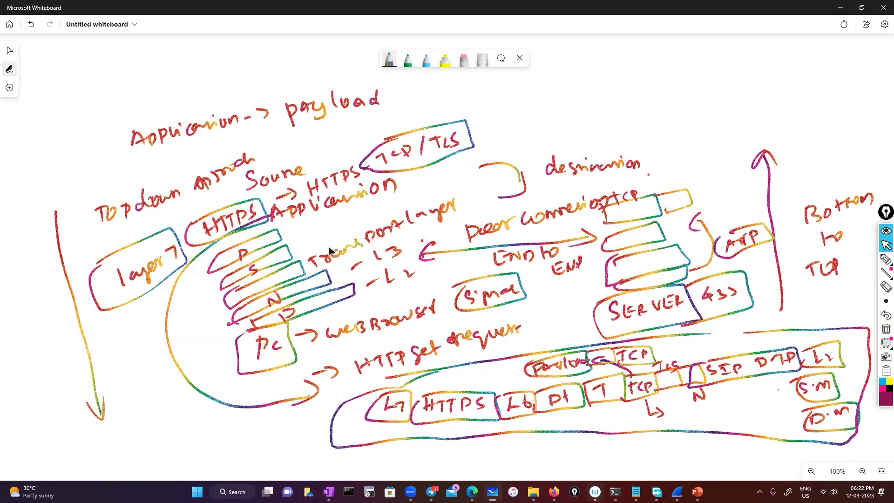
Select everything on the whiteboard and delete it.
key(ctrl+a)
key(Delete)
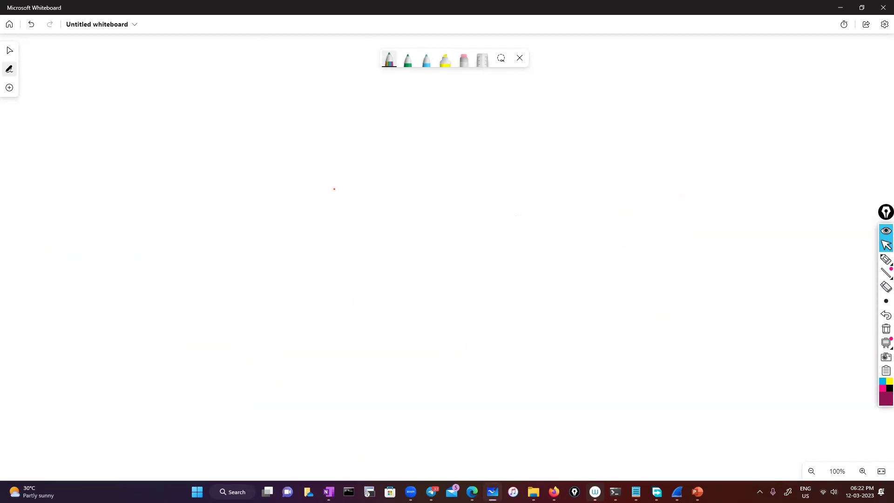
Draw a boxed "S" and a boxed "D" with the green pen, each with a vertical line below it.
click(408, 59)
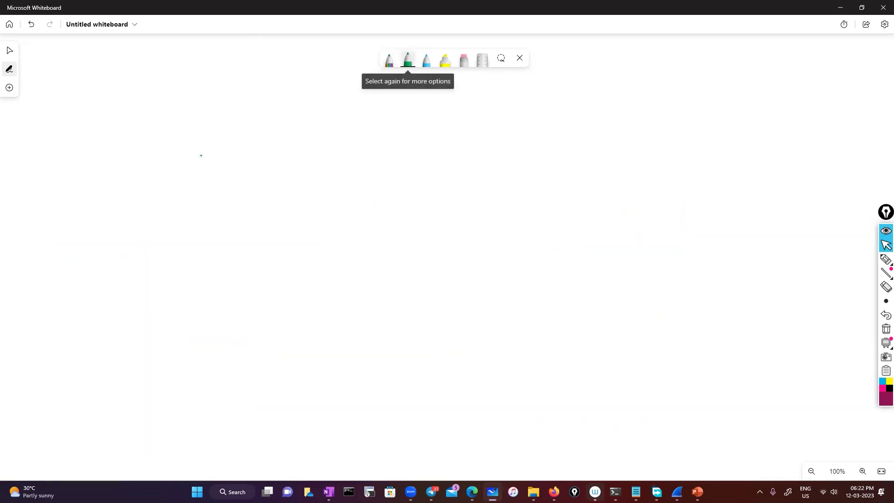
drag(345, 208, 333, 224)
mouse_move(328, 203)
mouse_down()
mouse_move(360, 217)
mouse_move(326, 204)
mouse_up()
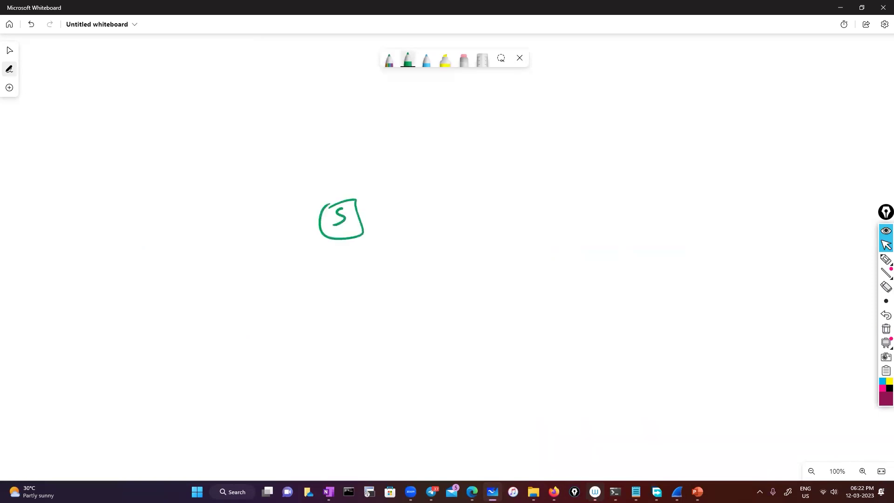
mouse_move(566, 183)
mouse_down()
mouse_move(568, 199)
mouse_move(560, 183)
mouse_up()
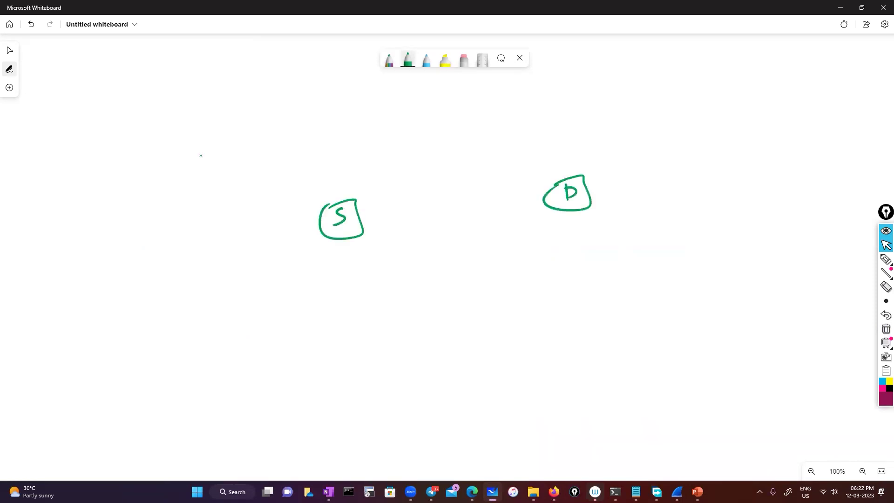
drag(350, 249, 360, 383)
drag(572, 220, 571, 356)
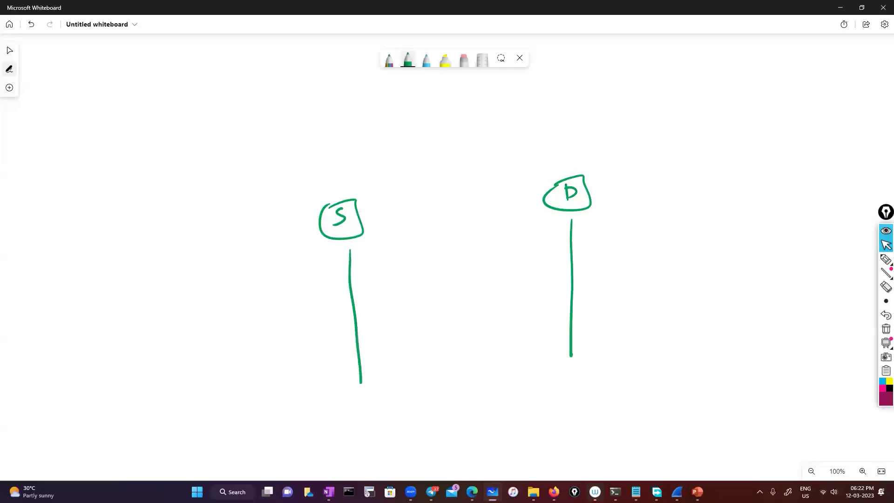
Draw an arrow from the S line to the D line and label it "Syn".
mouse_move(354, 277)
mouse_down()
mouse_move(474, 249)
mouse_move(557, 246)
mouse_move(542, 254)
mouse_up()
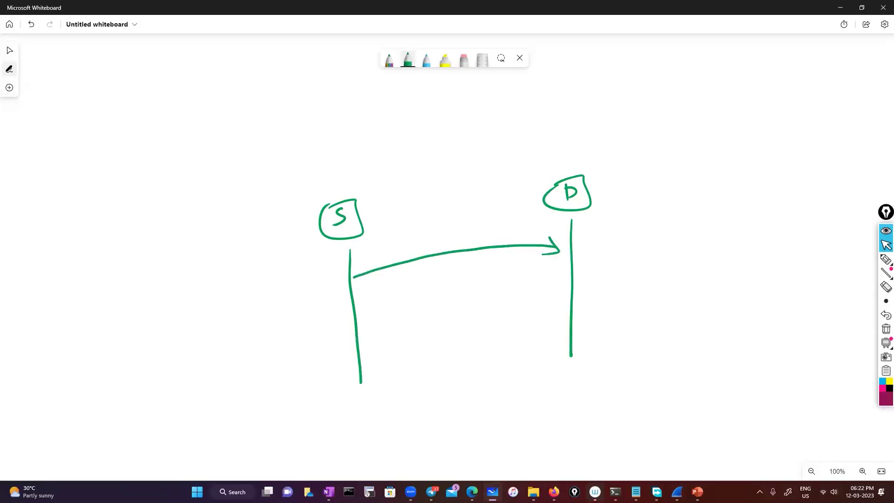
drag(444, 230, 437, 245)
mouse_move(450, 233)
mouse_down()
mouse_move(458, 231)
mouse_move(454, 245)
mouse_up()
drag(463, 237, 470, 238)
Write a boxed "TCP" beside the S line and "3 Tuple" above the Syn arrow.
drag(236, 295, 250, 292)
mouse_move(244, 293)
mouse_down()
mouse_move(242, 306)
mouse_move(256, 301)
mouse_up()
mouse_move(267, 300)
mouse_down()
mouse_move(268, 286)
mouse_move(268, 294)
mouse_up()
mouse_move(228, 288)
mouse_down()
mouse_move(279, 270)
mouse_move(225, 286)
mouse_up()
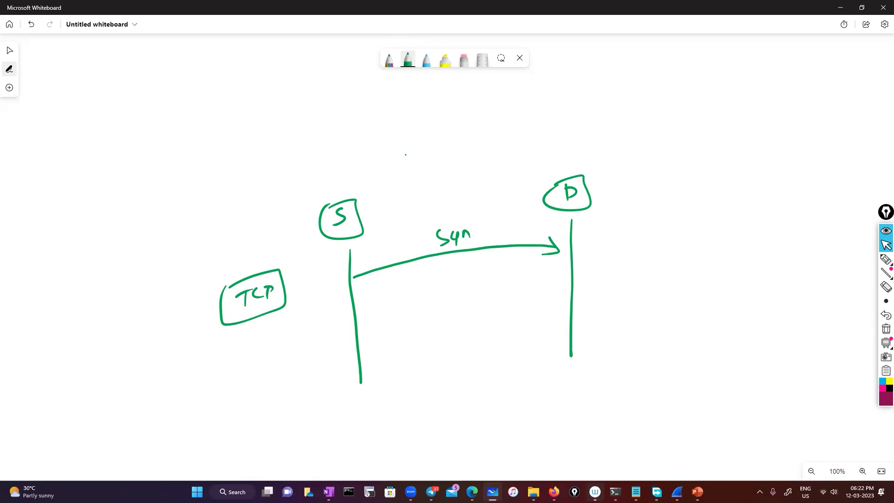
mouse_move(403, 152)
mouse_down()
mouse_move(410, 164)
mouse_move(435, 148)
mouse_up()
mouse_move(426, 150)
mouse_down()
mouse_move(427, 163)
mouse_move(474, 144)
mouse_up()
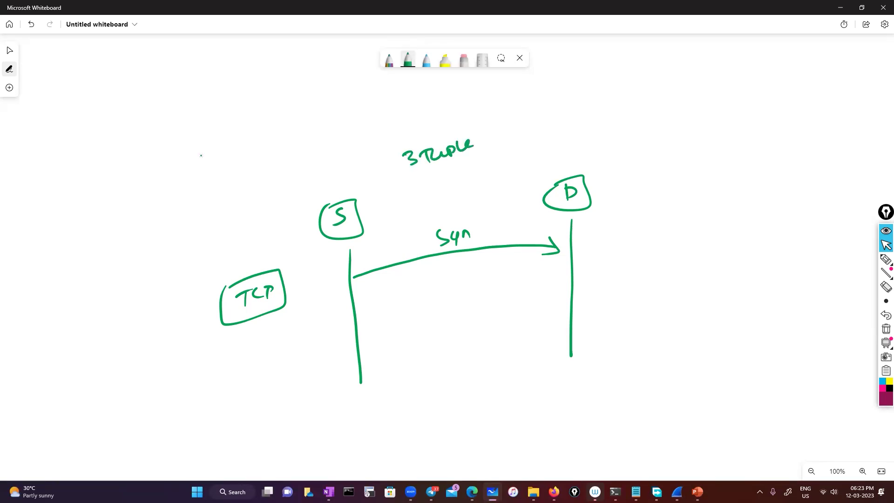
Draw a return arrow from the D line to the S line and label it "Syn/ACK".
mouse_move(565, 278)
mouse_down()
mouse_move(371, 303)
mouse_move(371, 315)
mouse_up()
drag(464, 270, 457, 281)
mouse_move(469, 273)
mouse_down()
mouse_move(487, 287)
mouse_move(508, 276)
mouse_up()
drag(518, 271, 523, 279)
drag(530, 268, 532, 278)
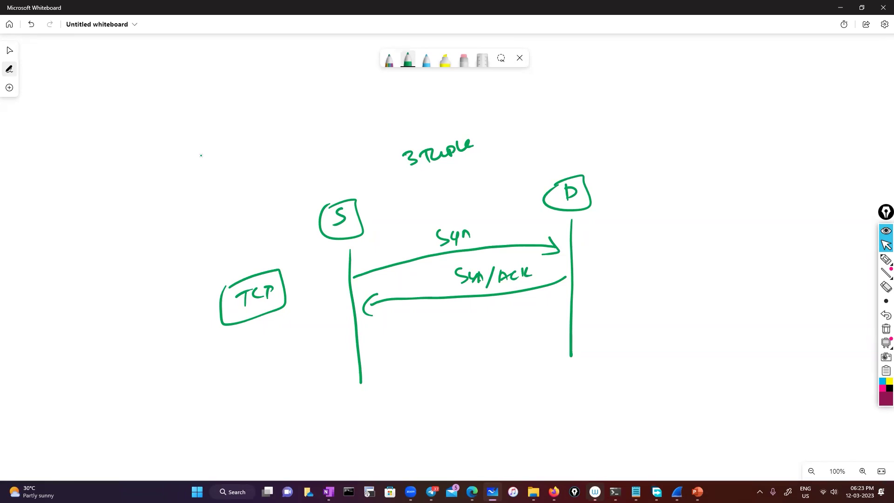
Draw a third arrow from the S line to the D line and label it "Ack".
drag(366, 342, 571, 303)
drag(465, 339, 479, 332)
mouse_move(488, 329)
mouse_down()
mouse_move(484, 336)
mouse_move(501, 331)
mouse_up()
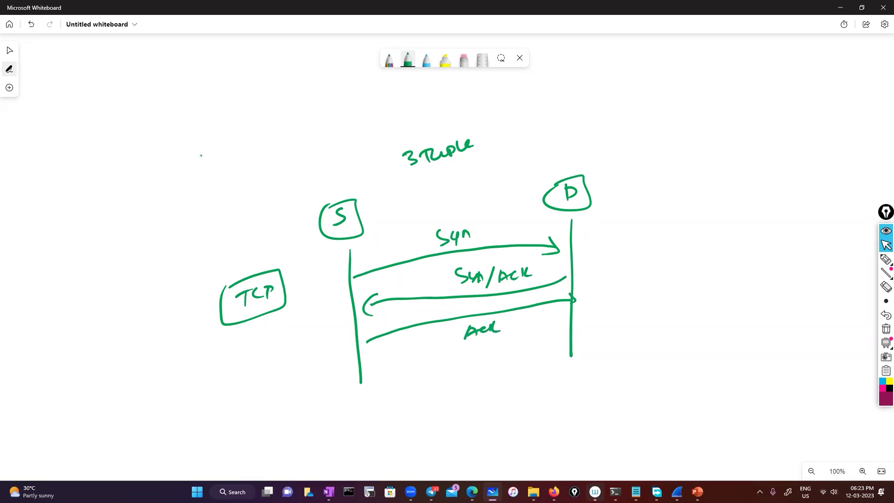
Write the notes "No Application" and "No payload" beside the D line of the handshake diagram.
mouse_move(630, 272)
mouse_down()
mouse_move(632, 285)
mouse_move(642, 273)
mouse_up()
drag(647, 273, 656, 276)
drag(674, 261, 670, 272)
mouse_move(683, 262)
mouse_down()
mouse_move(688, 270)
mouse_move(773, 242)
mouse_up()
mouse_move(683, 311)
mouse_down()
mouse_move(685, 321)
mouse_move(699, 311)
mouse_up()
drag(703, 309, 722, 319)
drag(720, 305, 734, 309)
drag(736, 303, 750, 317)
drag(750, 291, 771, 293)
drag(775, 296, 794, 283)
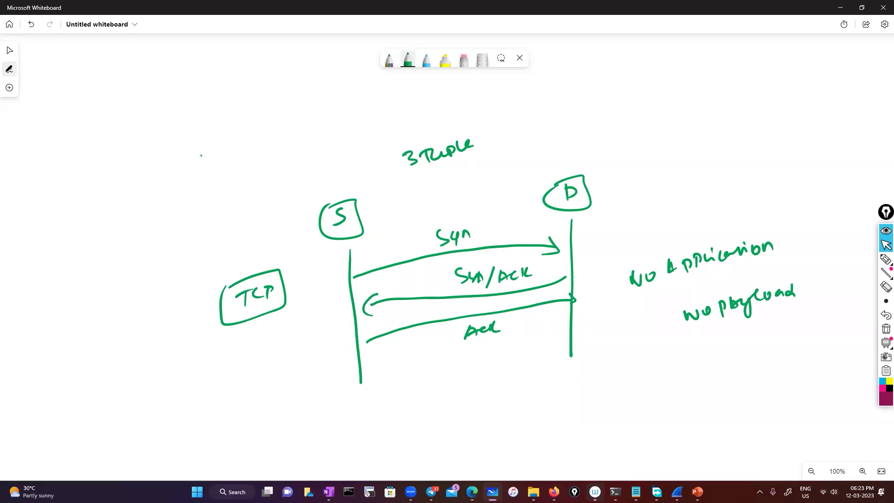
Draw a boxed "S-1" above S and a boxed "A-1" above D, with one arrow running each way between them.
drag(326, 129, 315, 145)
drag(327, 136, 348, 139)
mouse_move(309, 118)
mouse_down()
mouse_move(365, 147)
mouse_move(309, 116)
mouse_up()
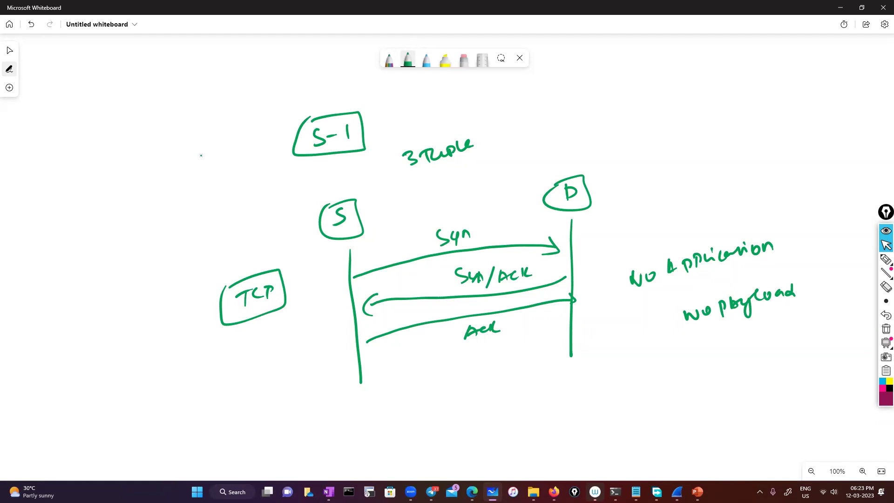
mouse_move(424, 132)
mouse_down()
mouse_move(566, 123)
mouse_move(555, 136)
mouse_up()
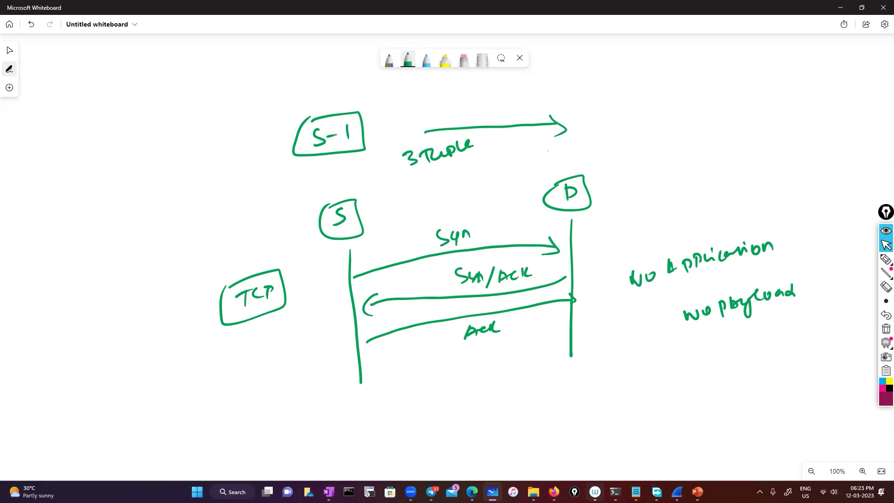
drag(554, 162, 565, 155)
drag(572, 154, 588, 160)
mouse_move(540, 146)
mouse_down()
mouse_move(564, 141)
mouse_move(543, 170)
mouse_move(386, 176)
mouse_move(382, 198)
mouse_up()
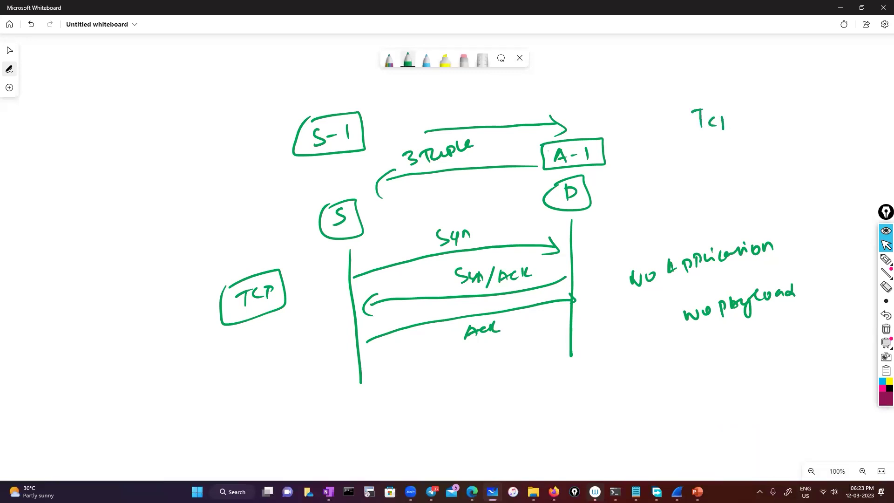
Box "TCP", "Syn" with "-1", and another label ending in "-1" above the "No Application" and "No payload" notes, and circle those notes.
drag(723, 117, 718, 127)
mouse_move(686, 107)
mouse_down()
mouse_move(710, 102)
mouse_move(680, 139)
mouse_move(686, 107)
mouse_up()
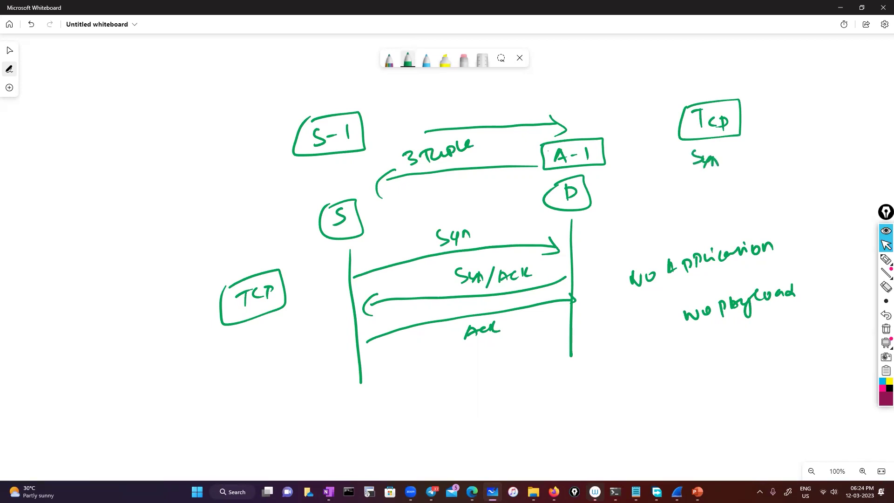
mouse_move(693, 151)
mouse_down()
mouse_move(694, 173)
mouse_move(688, 153)
mouse_move(756, 144)
mouse_move(728, 172)
mouse_up()
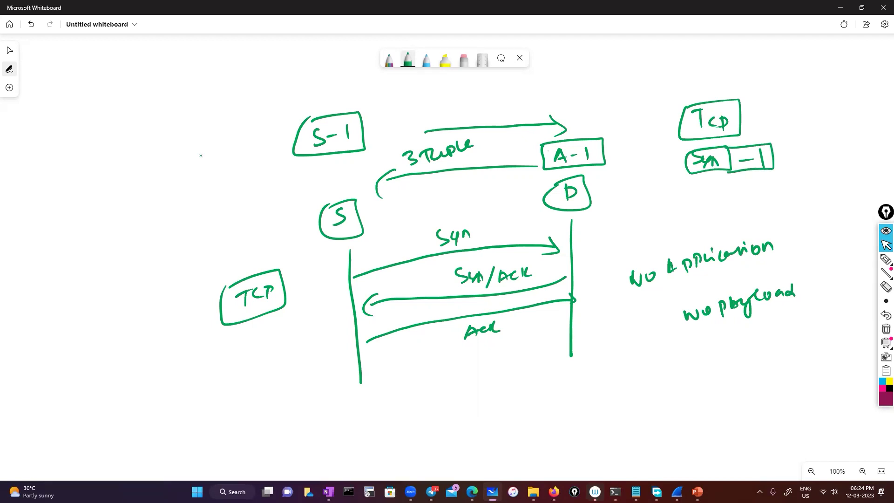
drag(706, 208, 767, 204)
mouse_move(697, 191)
mouse_down()
mouse_move(777, 176)
mouse_move(694, 222)
mouse_move(697, 192)
mouse_up()
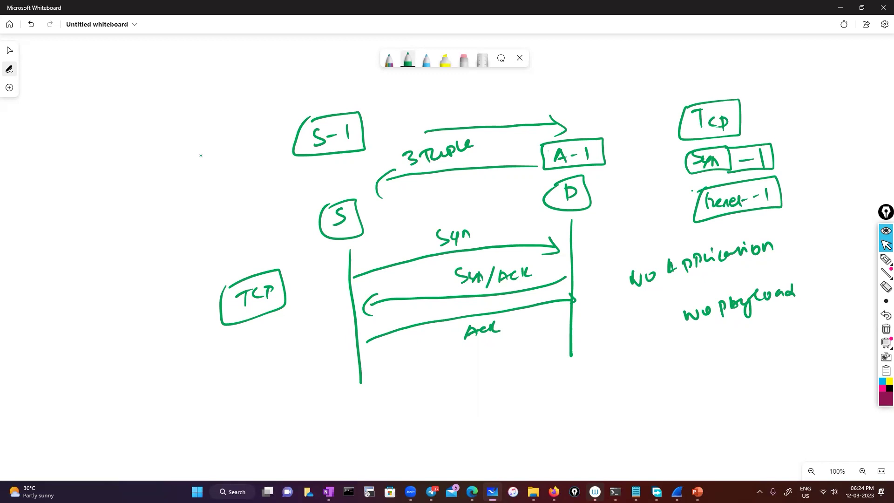
mouse_move(631, 271)
mouse_down()
mouse_move(710, 243)
mouse_move(807, 265)
mouse_move(752, 312)
mouse_move(619, 319)
mouse_move(630, 270)
mouse_up()
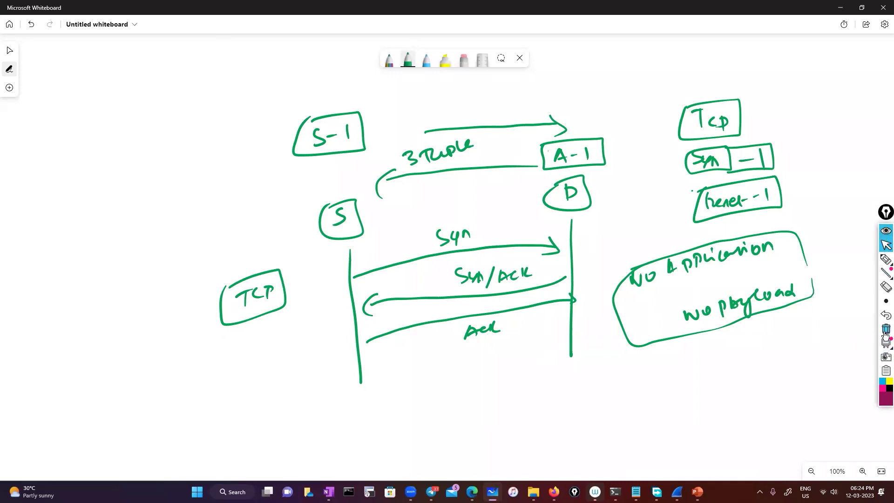
Minimize the whiteboard, switch to the iperf.pcap.pcapng capture in Wireshark, and browse the earlier packets.
click(840, 8)
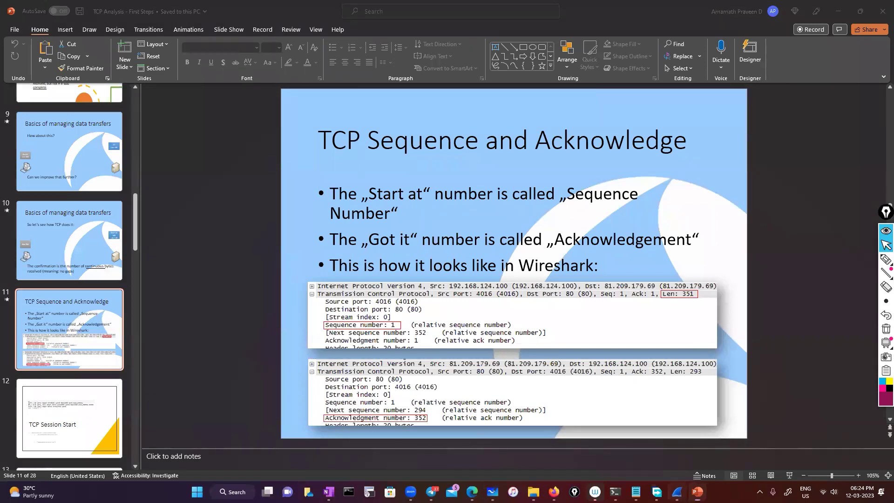
key(alt+Tab)
scroll(273, 154, up, 12)
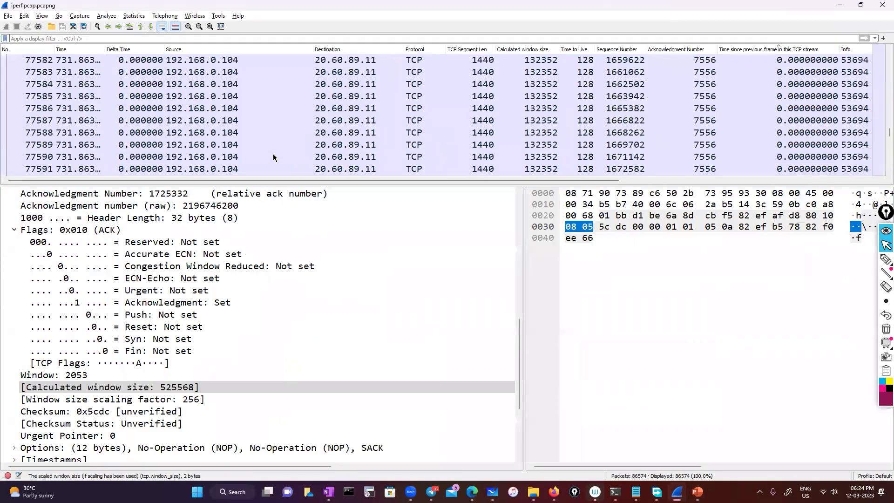
scroll(272, 157, up, 20)
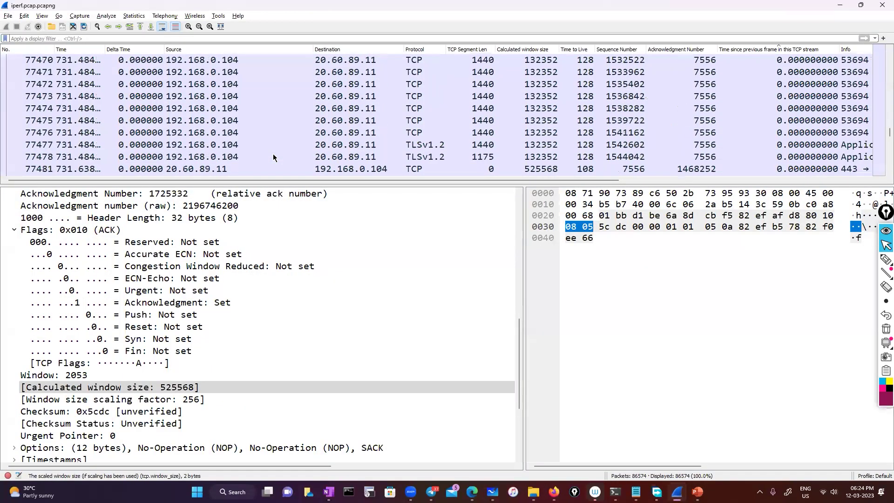
scroll(250, 154, up, 19)
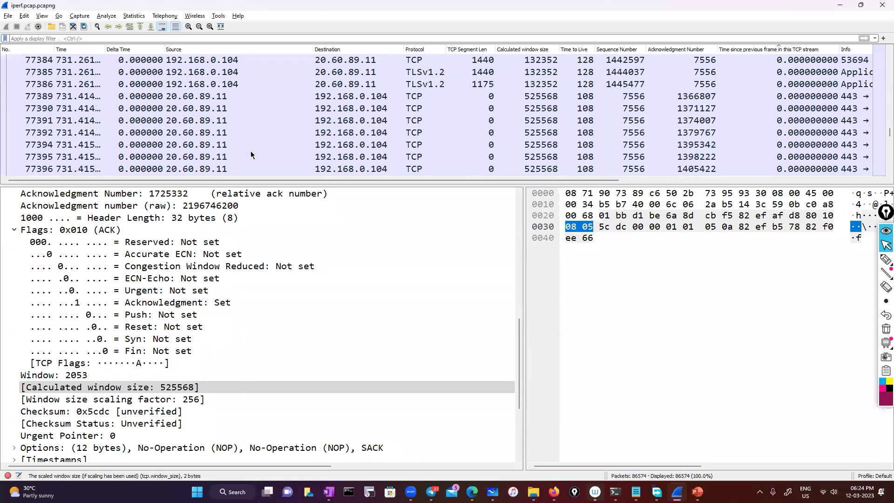
key(super+d)
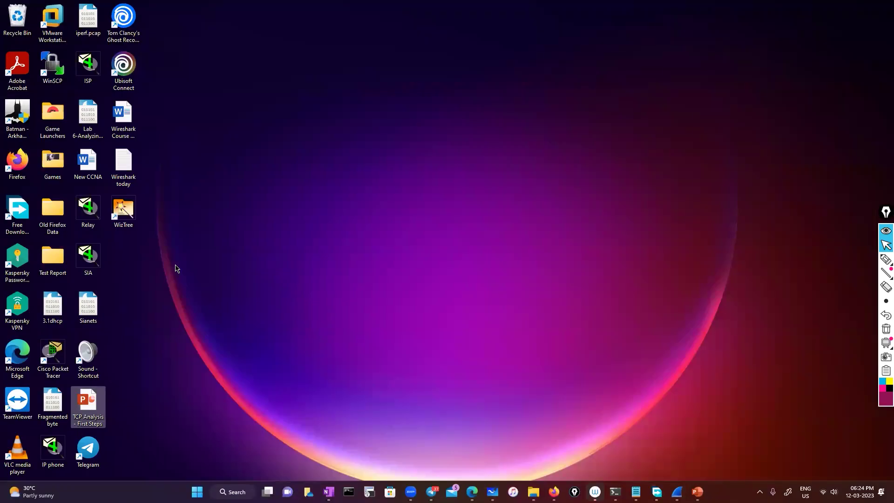
click(175, 265)
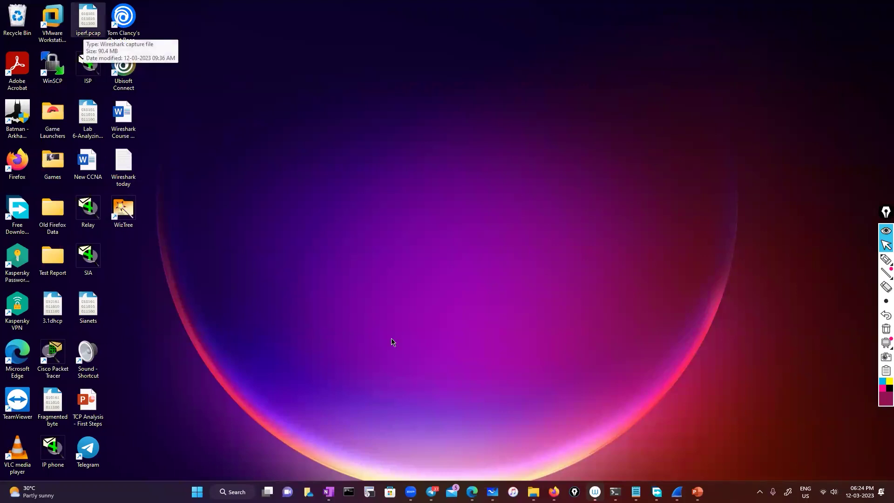
key(super+d)
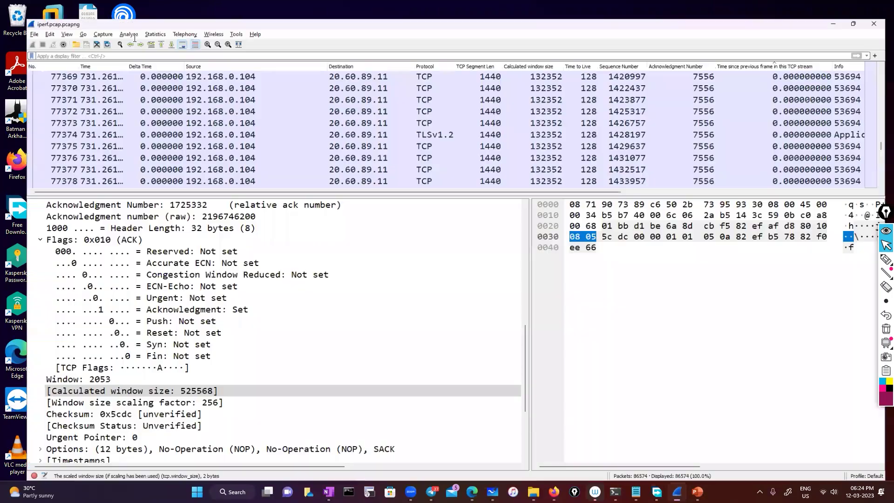
Enter "tcp" as the display filter text and go to the beginning of the packet list.
click(134, 38)
text(tcp)
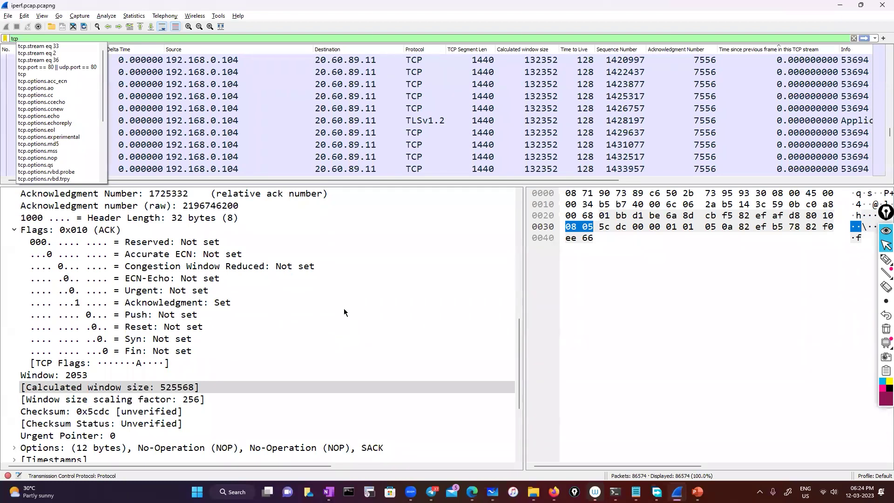
click(281, 14)
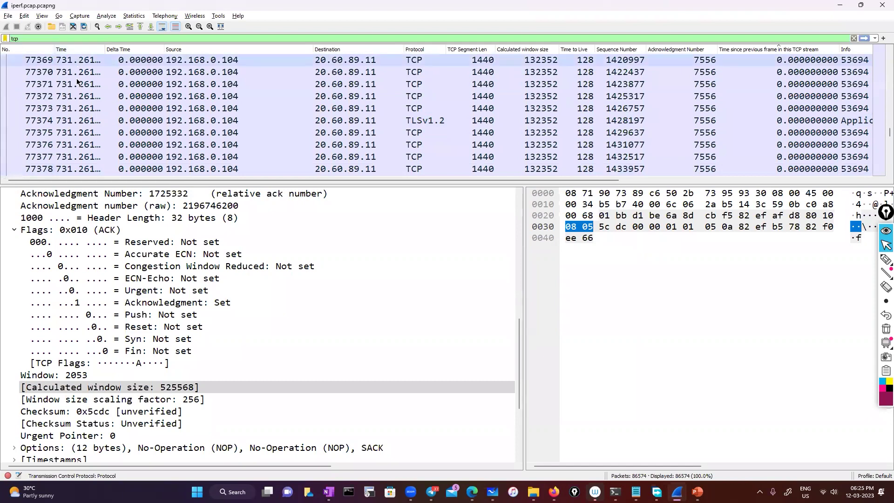
scroll(79, 89, up, 12)
scroll(79, 89, up, 7)
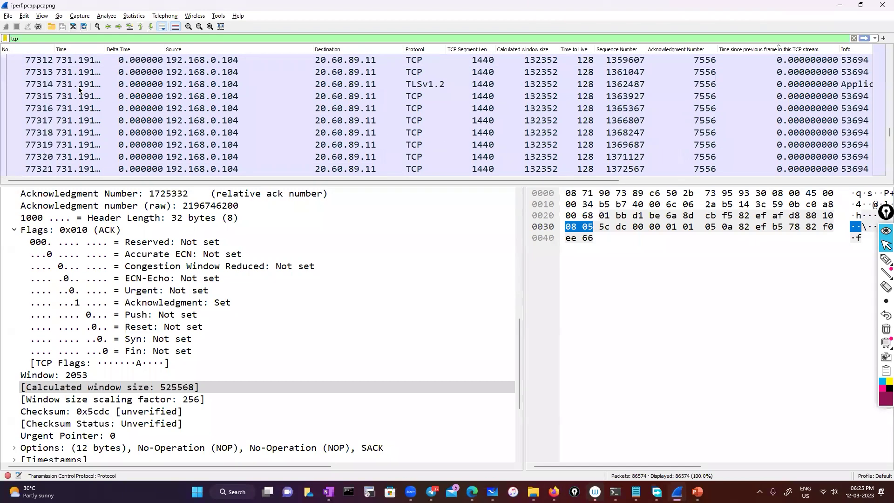
drag(879, 134, 880, 48)
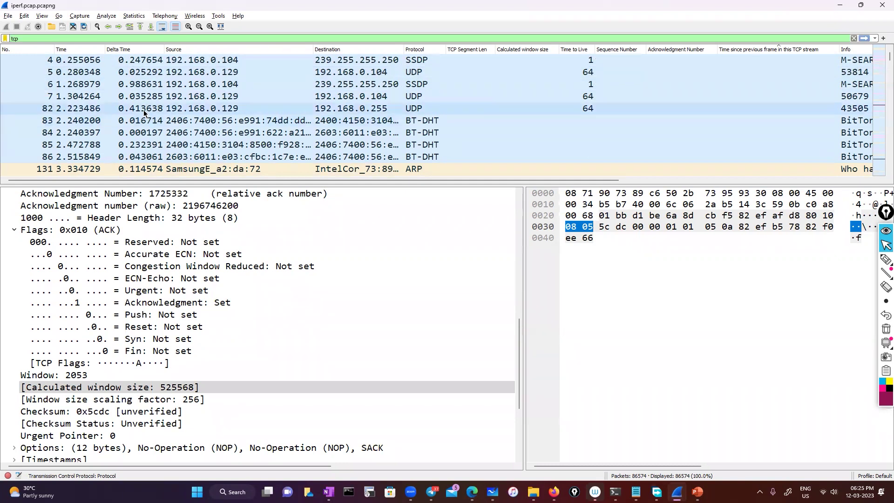
Mark the Delta Time values with the annotation pen and write a circled "sec" over them.
click(886, 259)
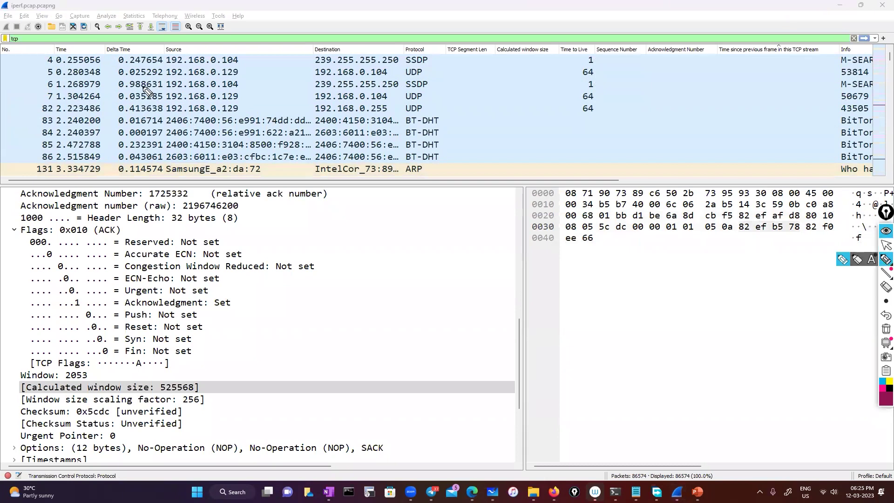
mouse_move(142, 88)
mouse_down()
mouse_move(130, 98)
mouse_move(157, 94)
mouse_move(144, 87)
mouse_move(119, 101)
mouse_move(121, 172)
mouse_up()
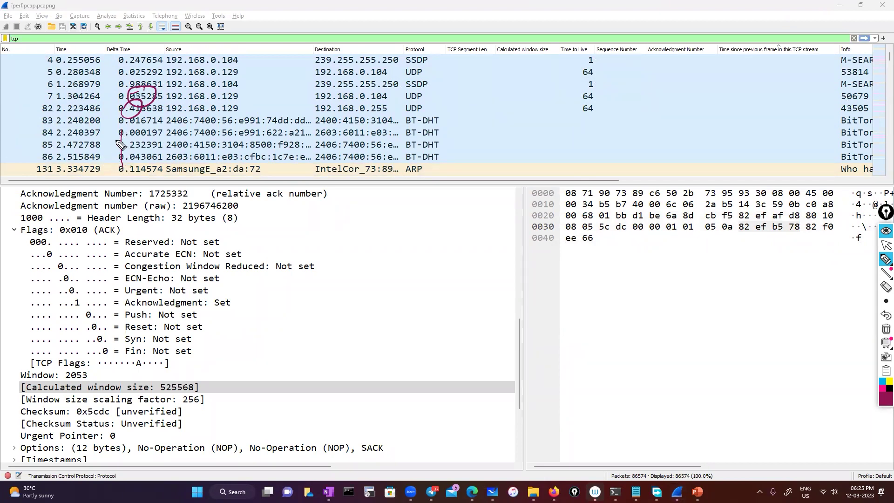
drag(113, 144, 134, 156)
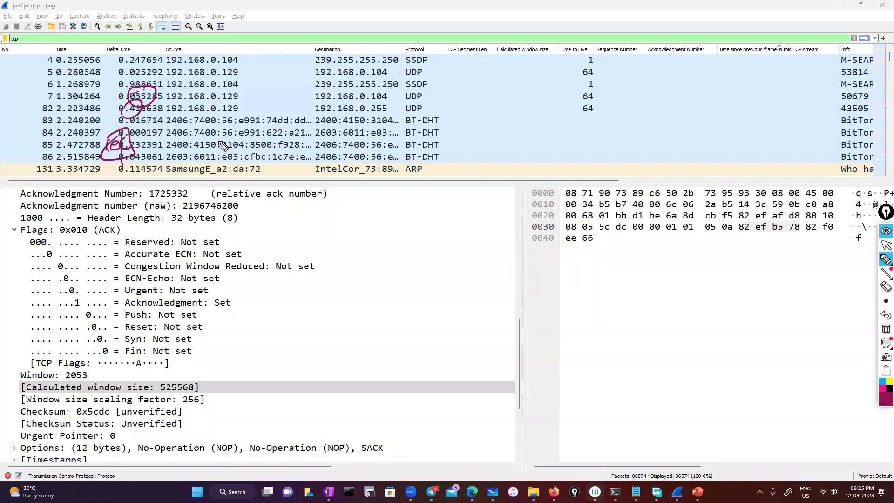
Write a circled "MS" over the packet list, with an arrow to a circled "Second".
drag(514, 147, 527, 145)
mouse_move(537, 133)
mouse_down()
mouse_move(531, 146)
mouse_move(539, 130)
mouse_move(512, 125)
mouse_move(560, 144)
mouse_move(580, 140)
mouse_up()
drag(573, 135, 588, 142)
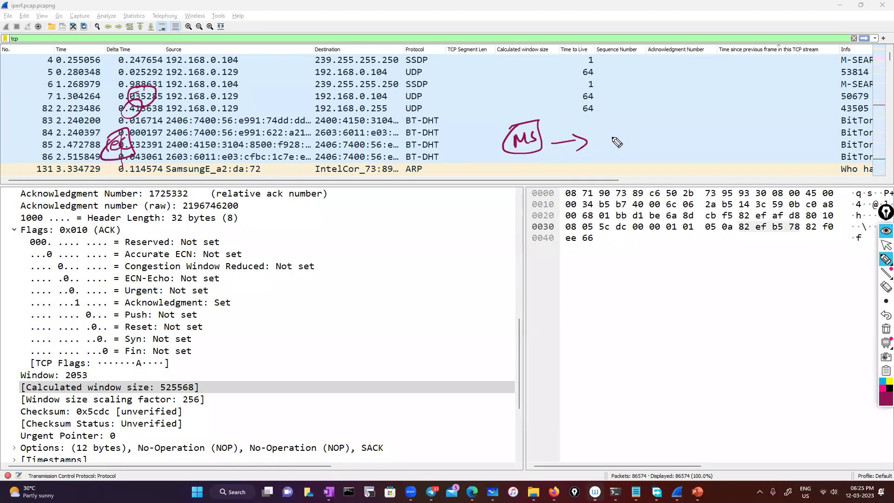
mouse_move(620, 138)
mouse_down()
mouse_move(626, 146)
mouse_move(675, 128)
mouse_move(652, 149)
mouse_move(611, 136)
mouse_up()
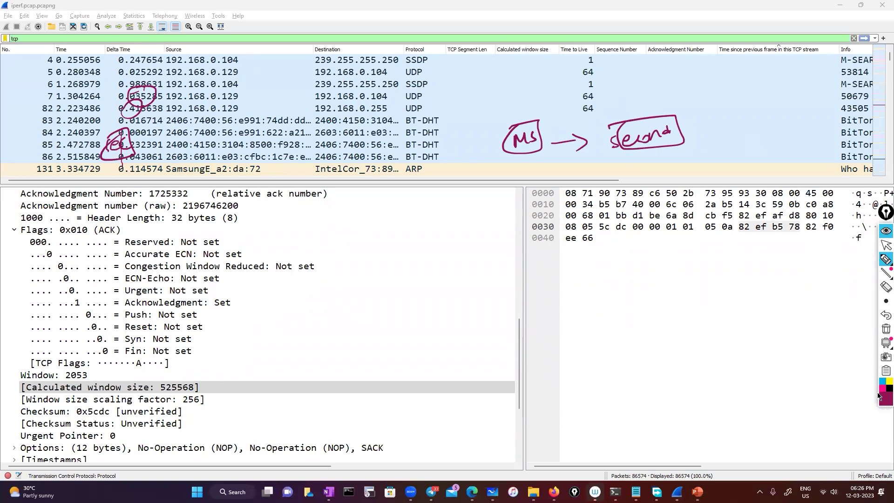
Clear all screen annotations and circle the entire Delta Time column of the packet list.
click(886, 330)
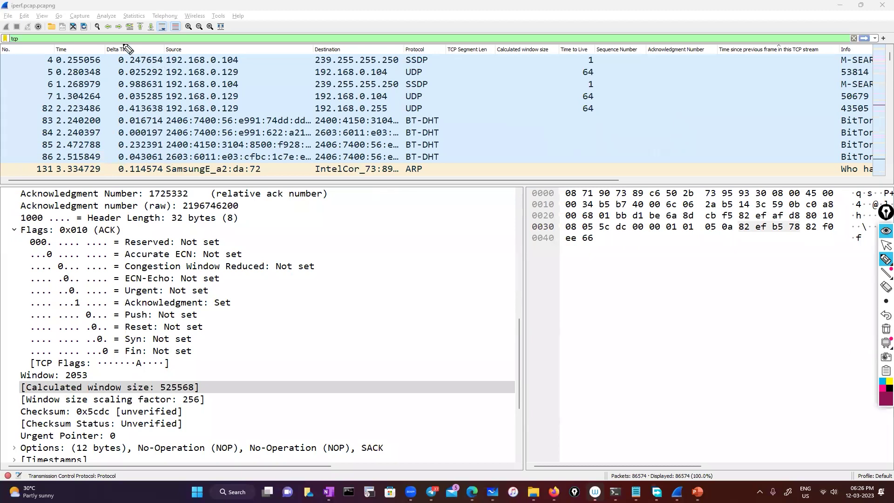
mouse_move(123, 45)
mouse_down()
mouse_move(101, 106)
mouse_move(133, 175)
mouse_move(176, 65)
mouse_move(96, 49)
mouse_up()
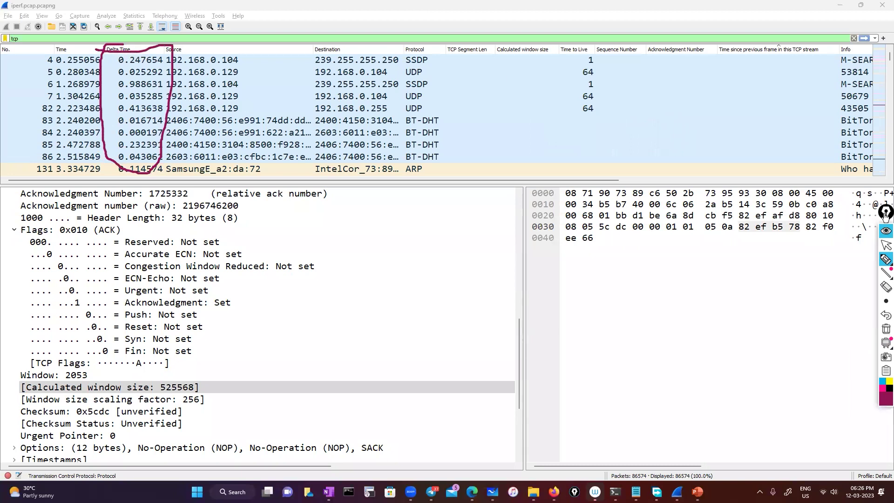
Write a boxed "RTT" and the words "One way" over the packet list with the annotation pen.
click(884, 246)
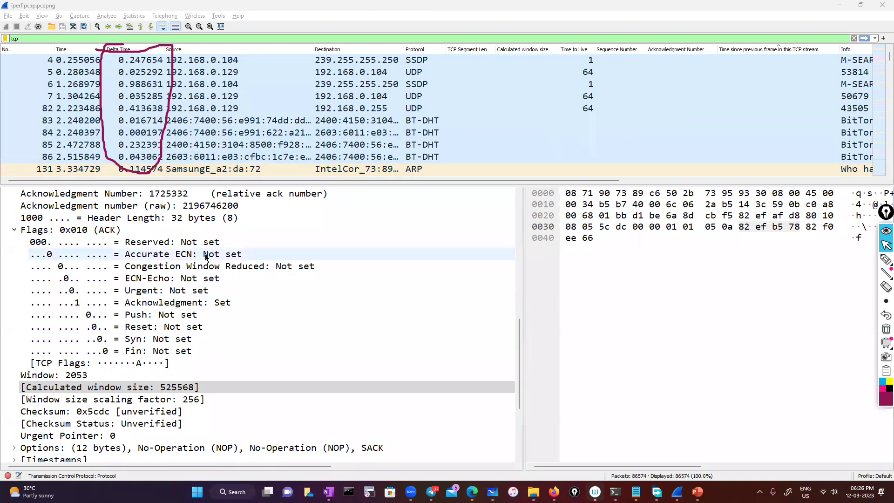
click(884, 263)
mouse_move(509, 144)
mouse_down()
mouse_move(505, 159)
mouse_move(540, 141)
mouse_move(521, 140)
mouse_move(555, 161)
mouse_move(502, 128)
mouse_up()
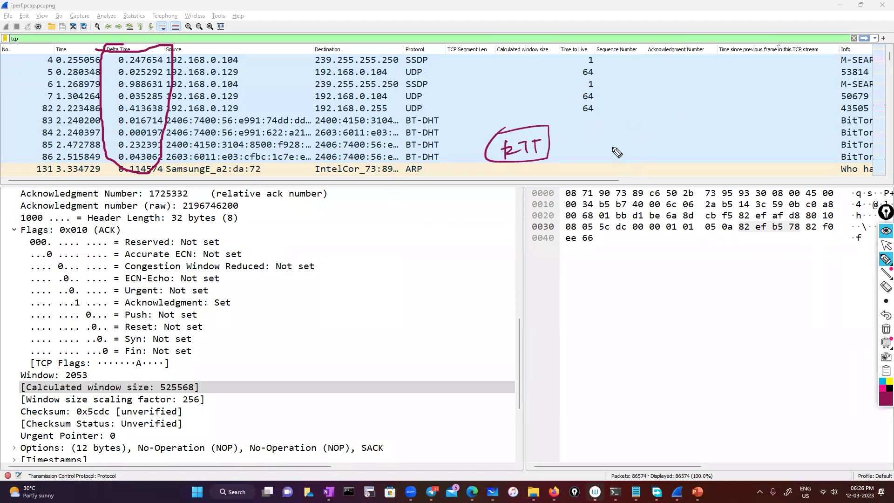
mouse_move(607, 138)
mouse_down()
mouse_move(622, 149)
mouse_move(675, 135)
mouse_move(670, 149)
mouse_move(636, 162)
mouse_up()
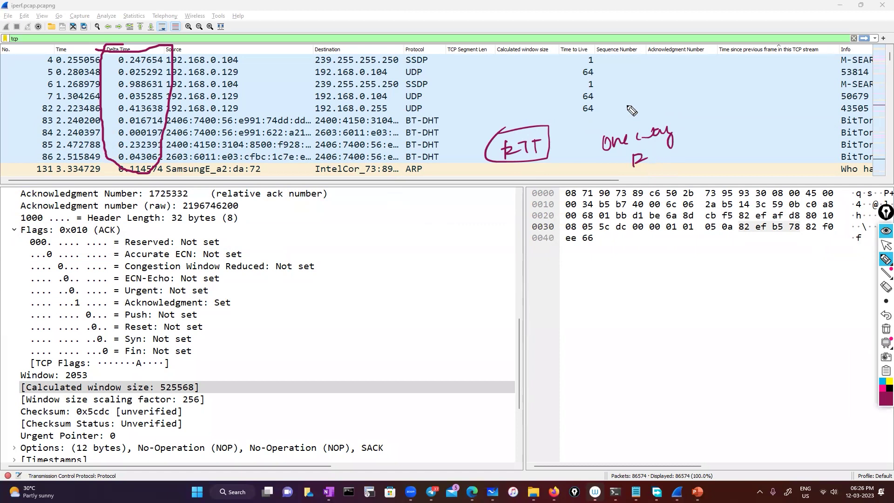
Sketch a round trip above "One way", with arcs from a circled S to D and back to a second circled S.
mouse_move(631, 84)
mouse_down()
mouse_move(650, 74)
mouse_move(717, 74)
mouse_move(725, 91)
mouse_move(635, 99)
mouse_up()
mouse_move(629, 72)
mouse_down()
mouse_move(610, 80)
mouse_move(632, 70)
mouse_up()
mouse_move(711, 56)
mouse_down()
mouse_move(725, 89)
mouse_move(734, 84)
mouse_up()
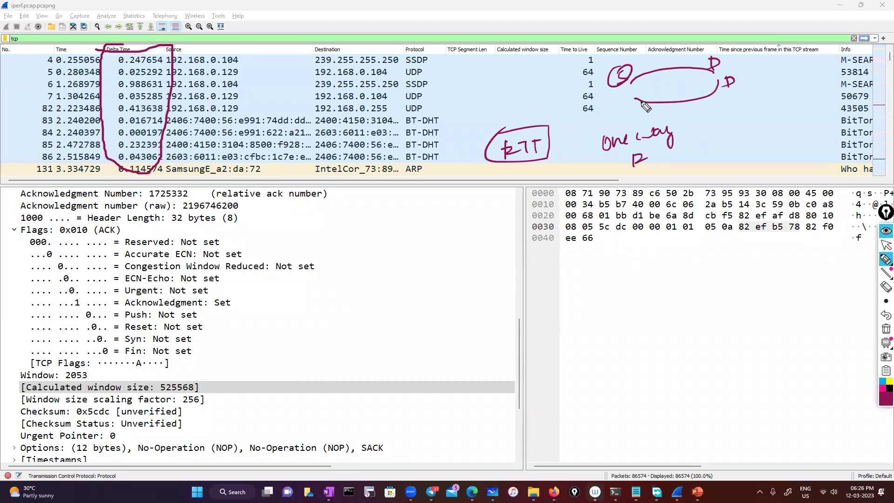
drag(627, 99, 626, 105)
drag(636, 88, 637, 90)
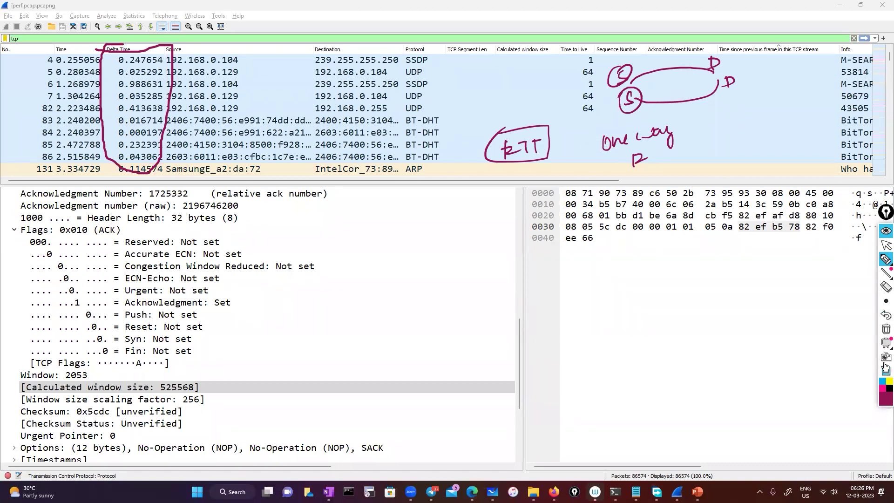
Clear all annotations, then highlight the average round-trip time of the 8.8.8.8 ping in Command Prompt and return to Wireshark.
click(886, 332)
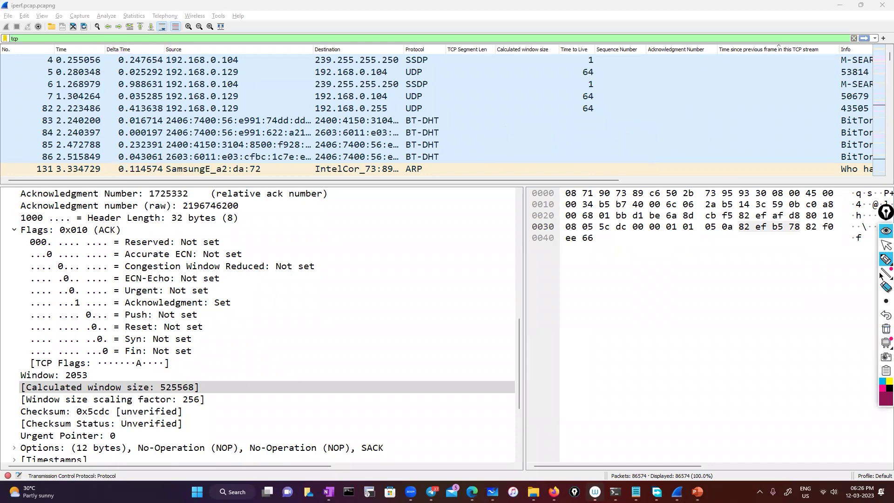
click(885, 247)
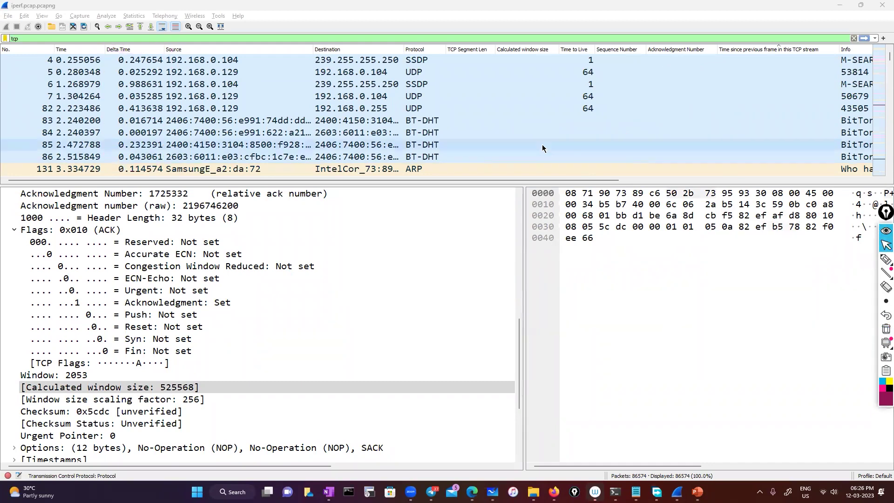
mouse_move(615, 492)
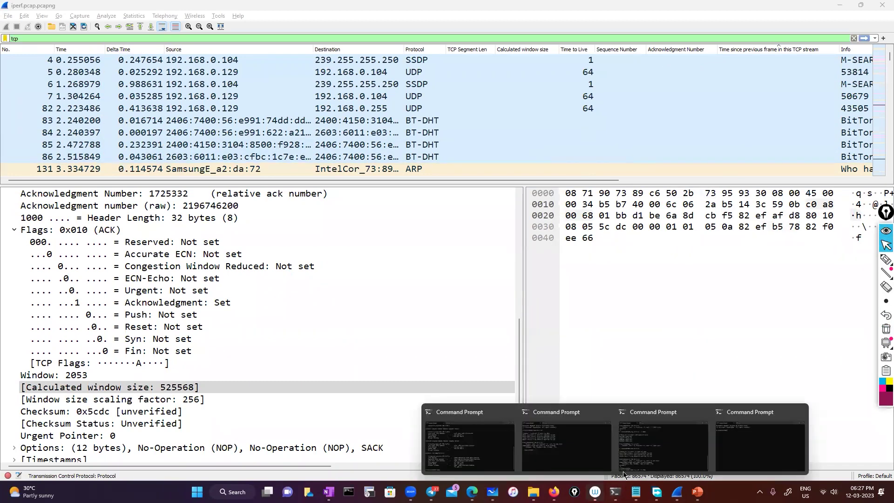
click(575, 455)
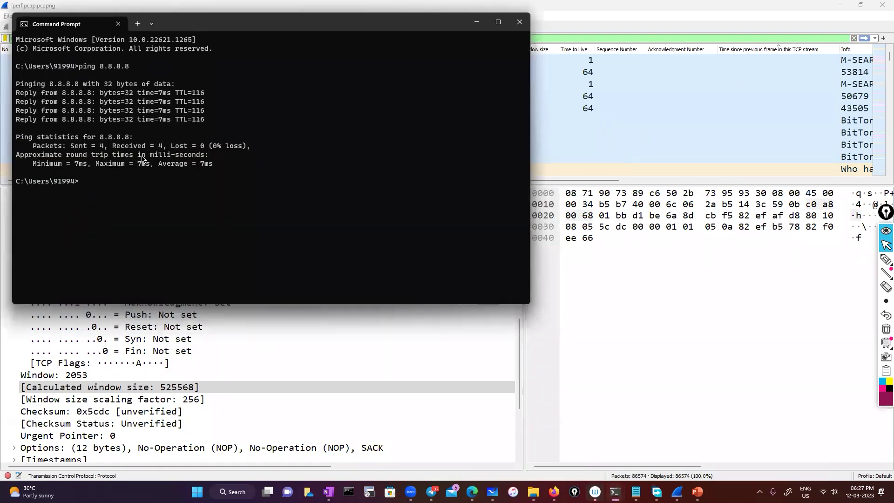
drag(155, 164, 214, 167)
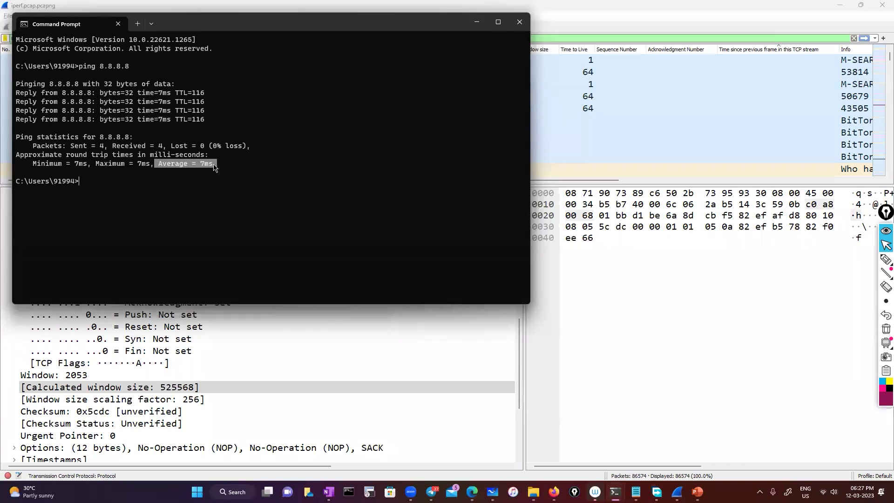
key(ctrl+c)
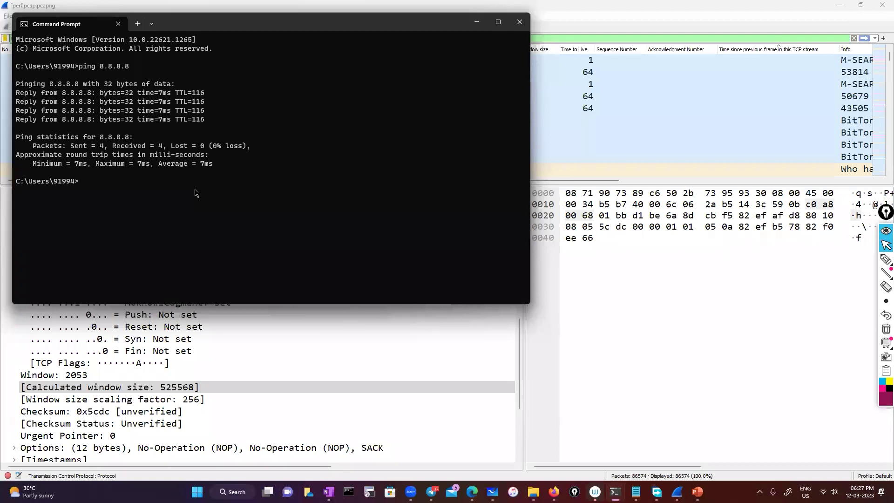
click(476, 22)
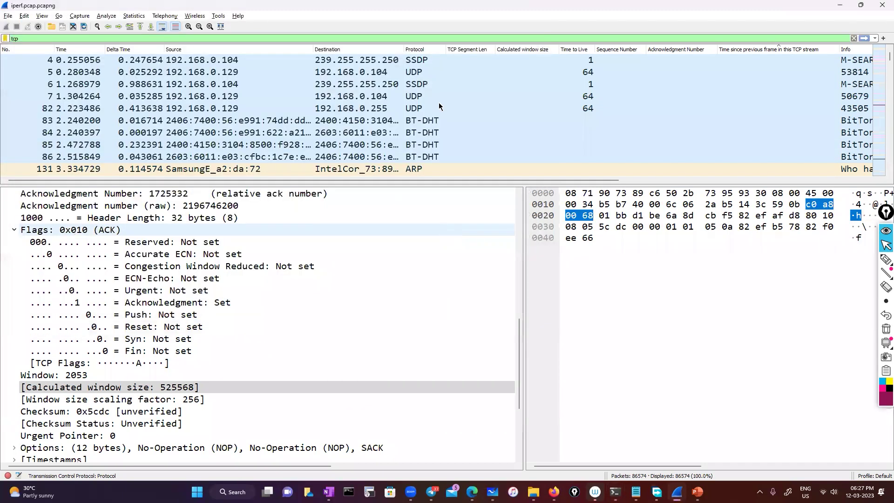
Examine the source, destination and protocol of packets 4 and 5, including the data bytes of packet 5.
scroll(397, 129, down, 3)
scroll(398, 131, up, 3)
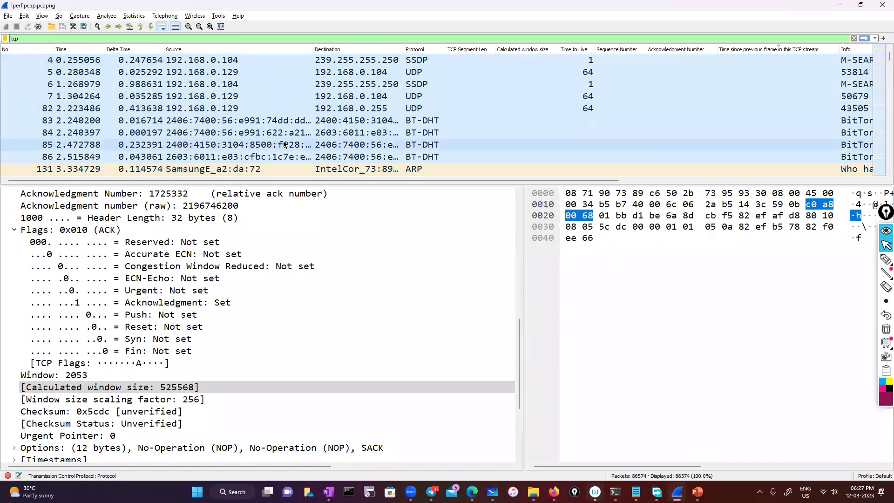
click(369, 63)
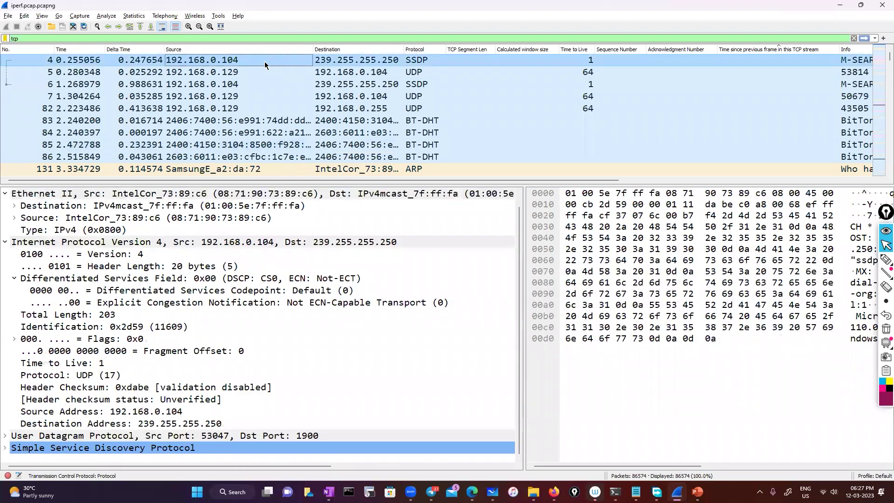
click(369, 63)
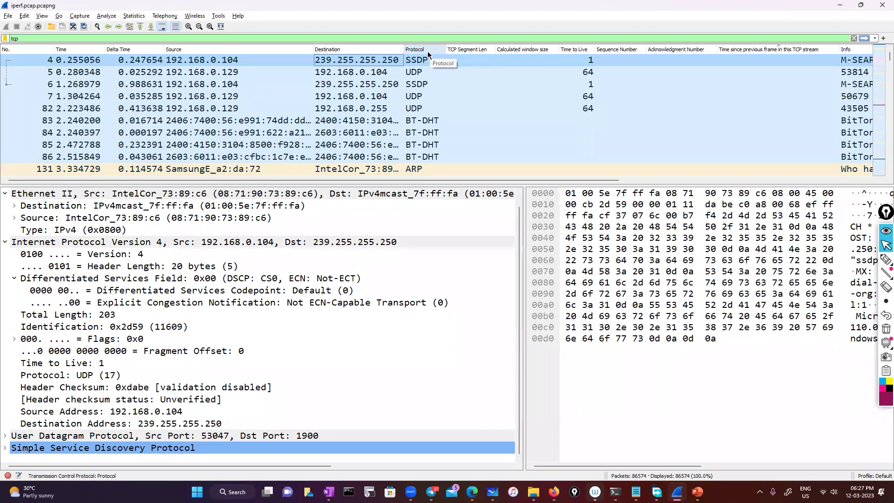
scroll(424, 118, down, 3)
scroll(424, 119, up, 3)
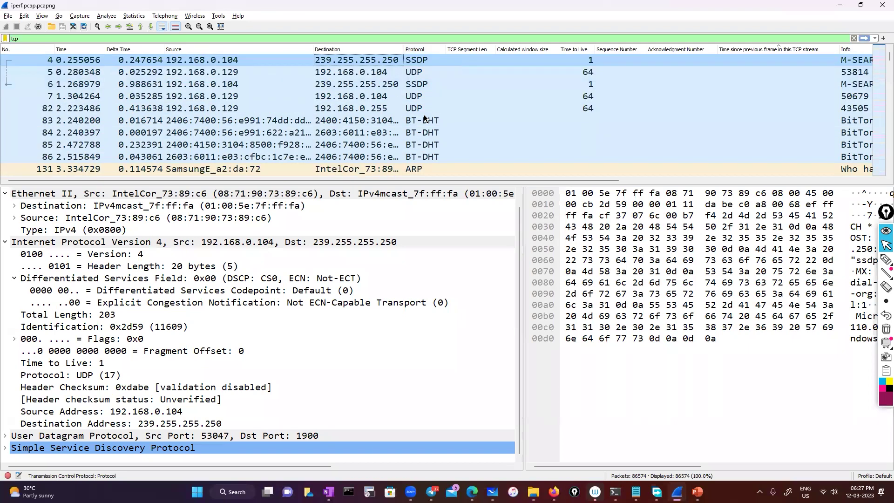
scroll(424, 118, down, 2)
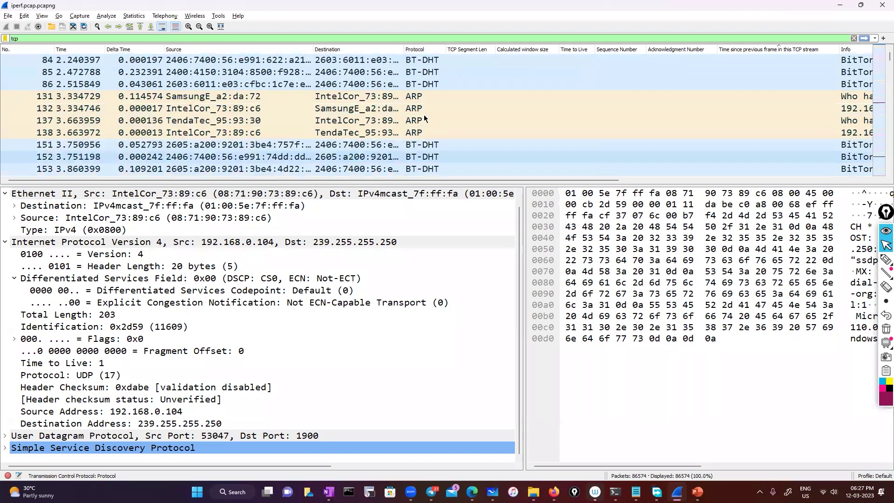
scroll(425, 118, up, 2)
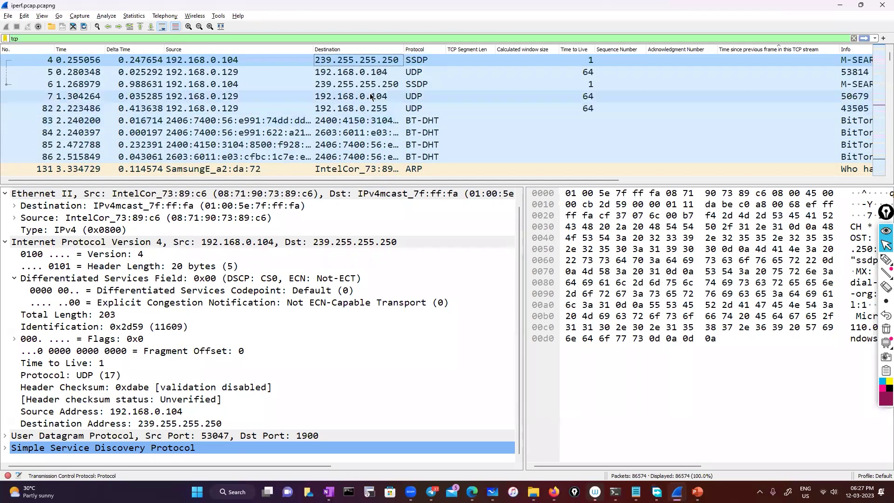
click(245, 74)
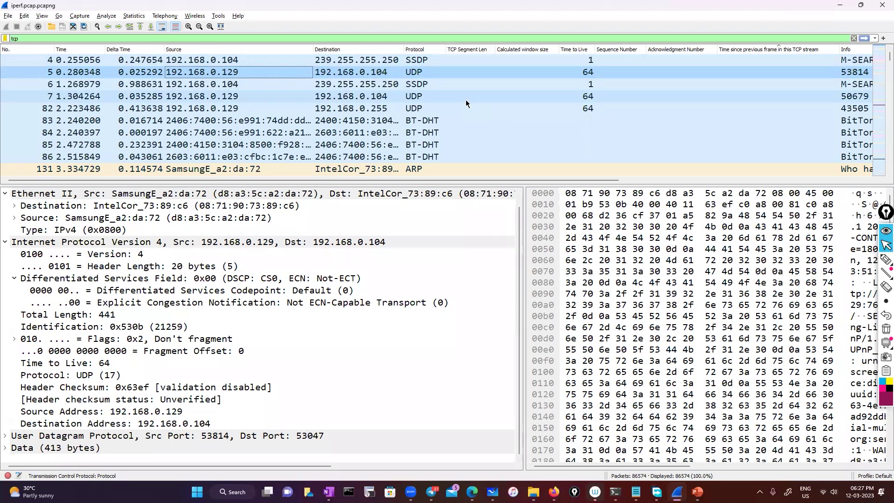
click(784, 260)
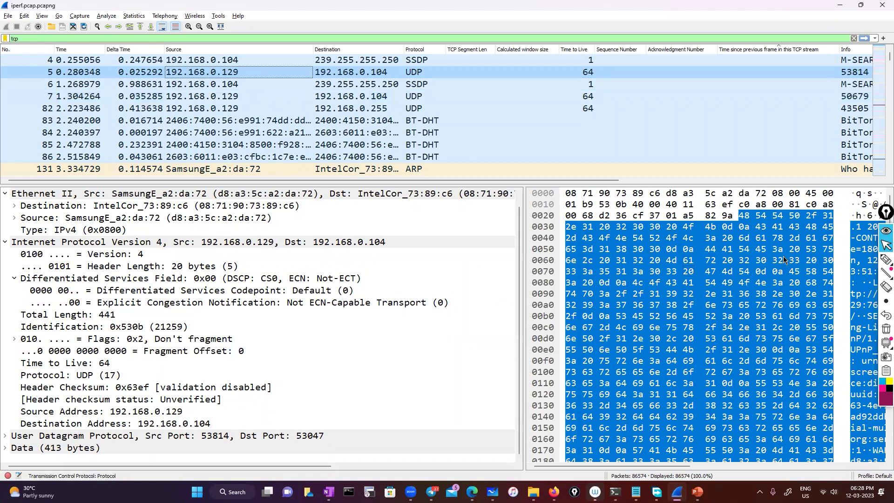
Draw a boxed "N" over the packet list and label it "Packets – IP Packets" with the annotation pen.
click(885, 264)
click(886, 262)
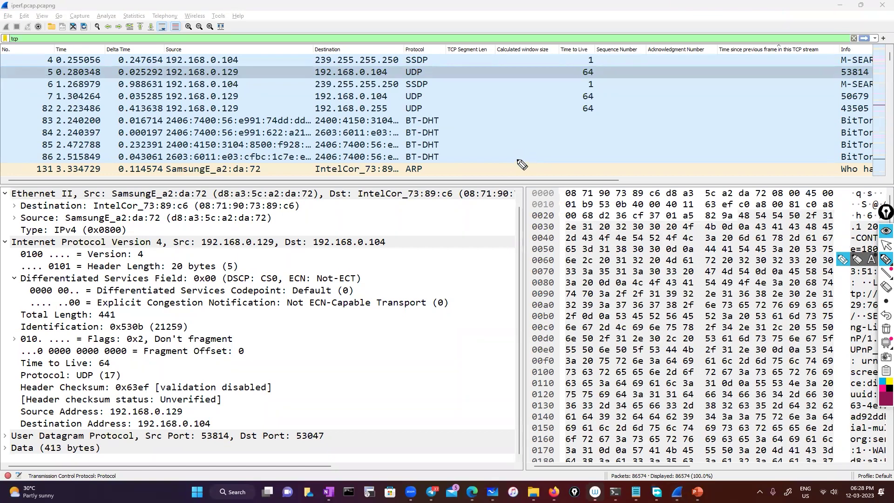
mouse_move(510, 151)
mouse_down()
mouse_move(517, 166)
mouse_move(529, 155)
mouse_move(620, 161)
mouse_up()
drag(612, 156, 622, 155)
mouse_move(626, 153)
mouse_down()
mouse_move(625, 160)
mouse_move(650, 160)
mouse_move(797, 150)
mouse_up()
drag(530, 163, 541, 151)
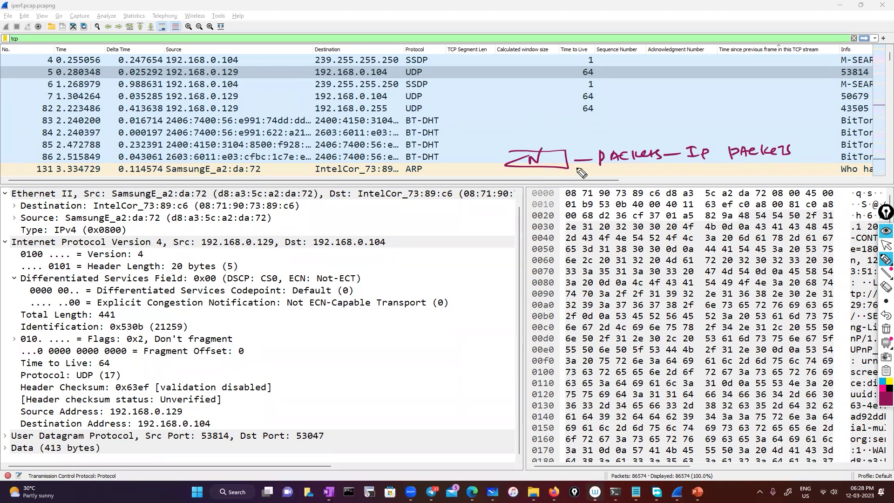
Draw a boxed "Data" below the "N" box with an arrow to the word "Frames".
mouse_move(552, 173)
mouse_down()
mouse_move(576, 172)
mouse_move(546, 180)
mouse_up()
drag(555, 180, 638, 178)
drag(637, 165, 646, 170)
drag(648, 168, 653, 169)
drag(661, 167, 665, 176)
drag(669, 176, 687, 174)
drag(694, 168, 690, 176)
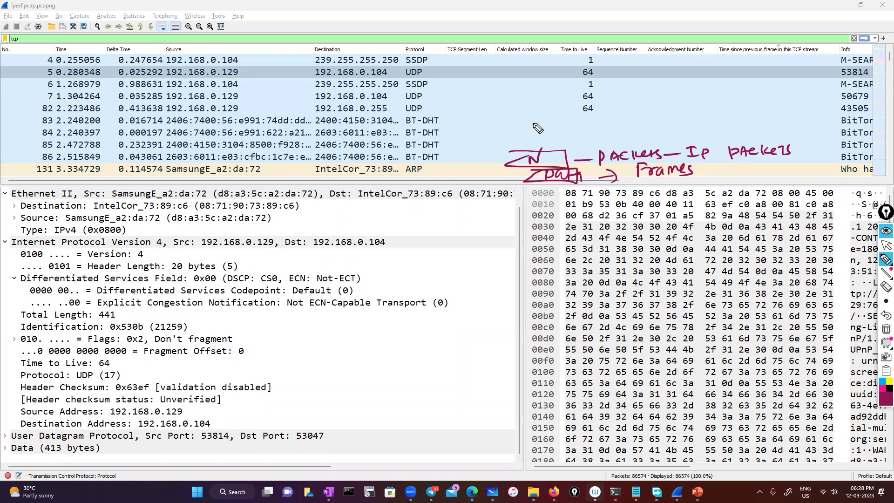
Draw a boxed "Transport" above the "N" box and write "TCP/UDP" beside it after a dash.
mouse_move(528, 122)
mouse_down()
mouse_move(542, 121)
mouse_move(536, 136)
mouse_move(593, 134)
mouse_move(595, 125)
mouse_move(619, 135)
mouse_move(626, 119)
mouse_up()
mouse_move(535, 117)
mouse_down()
mouse_move(621, 137)
mouse_move(609, 112)
mouse_up()
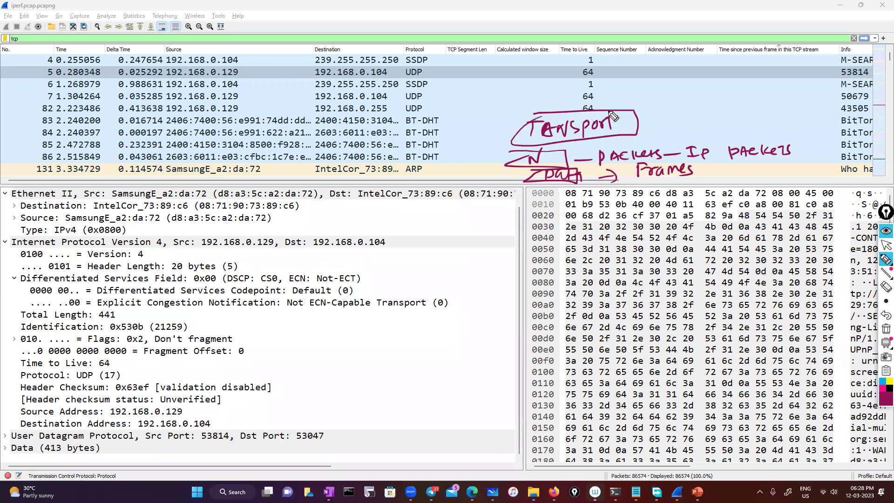
drag(663, 120, 698, 103)
drag(698, 104, 691, 120)
mouse_move(710, 105)
mouse_down()
mouse_move(707, 117)
mouse_move(720, 102)
mouse_move(725, 117)
mouse_up()
drag(736, 105, 755, 115)
drag(755, 103, 774, 108)
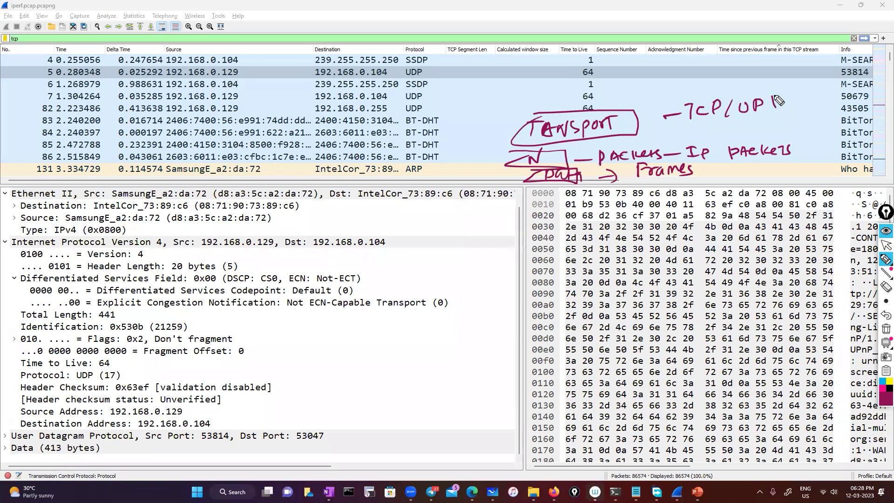
Circle the UDP protocol entries of packets 7 and 82, and add an arrow from the UDP note to "DNS".
mouse_move(433, 84)
mouse_down()
mouse_move(400, 109)
mouse_move(425, 105)
mouse_up()
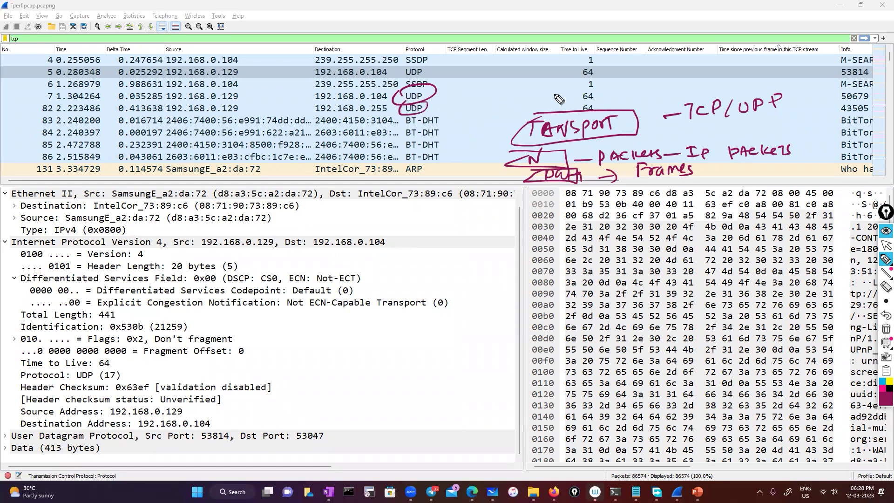
mouse_move(768, 112)
mouse_down()
mouse_move(779, 124)
mouse_move(802, 122)
mouse_up()
drag(804, 122, 816, 123)
mouse_move(802, 125)
mouse_down()
mouse_move(825, 125)
mouse_move(785, 139)
mouse_up()
drag(793, 130, 799, 138)
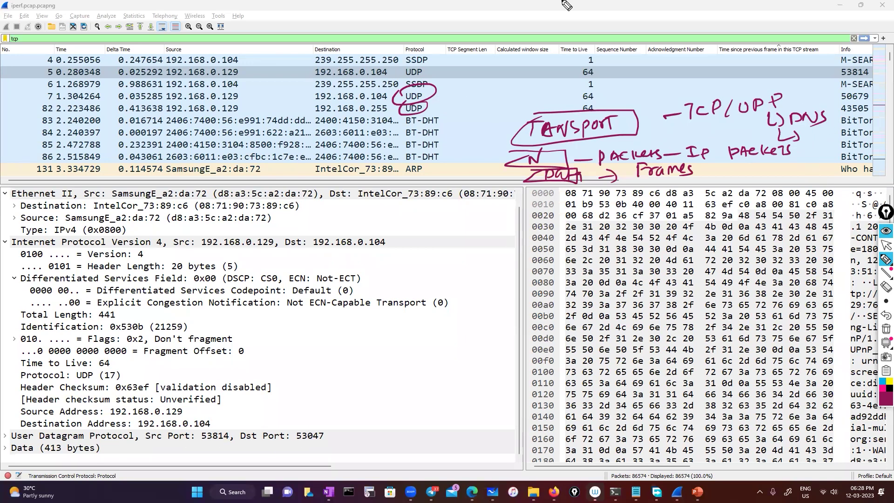
Examine the UDP header of packet 7 with its IPv4 details collapsed, and highlight the UDP payload bytes.
mouse_move(884, 342)
click(222, 100)
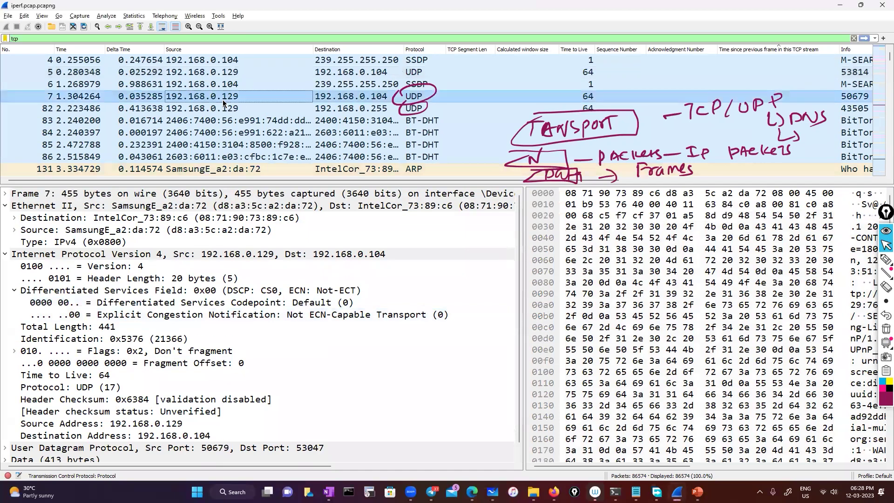
click(6, 255)
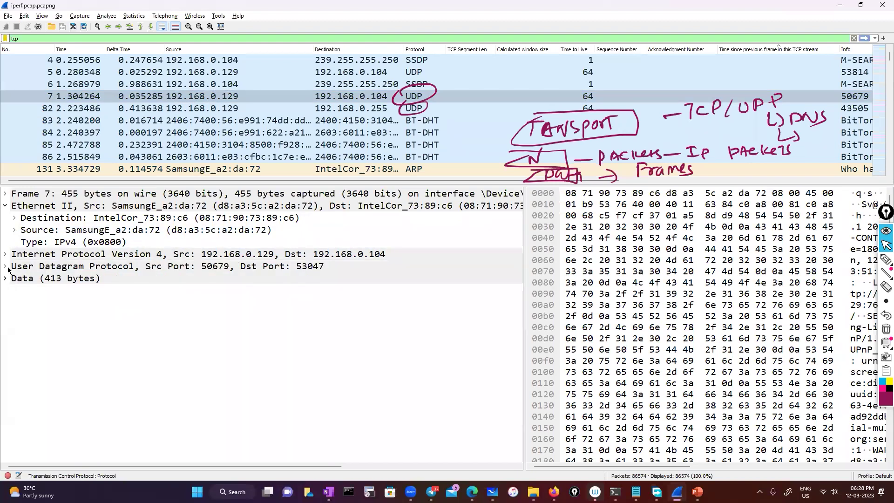
click(6, 266)
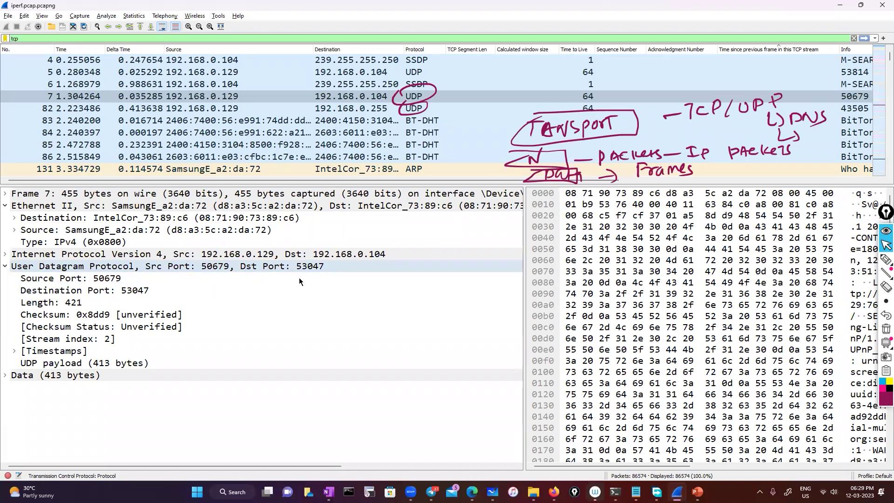
click(91, 366)
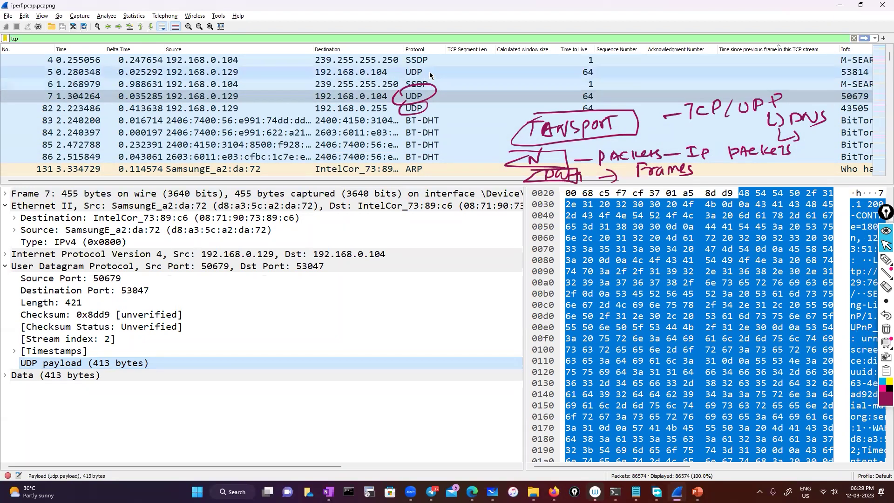
Clear all annotations and write "Transport" beside a boxed "Segments", with a circled "1GB" underneath.
click(886, 329)
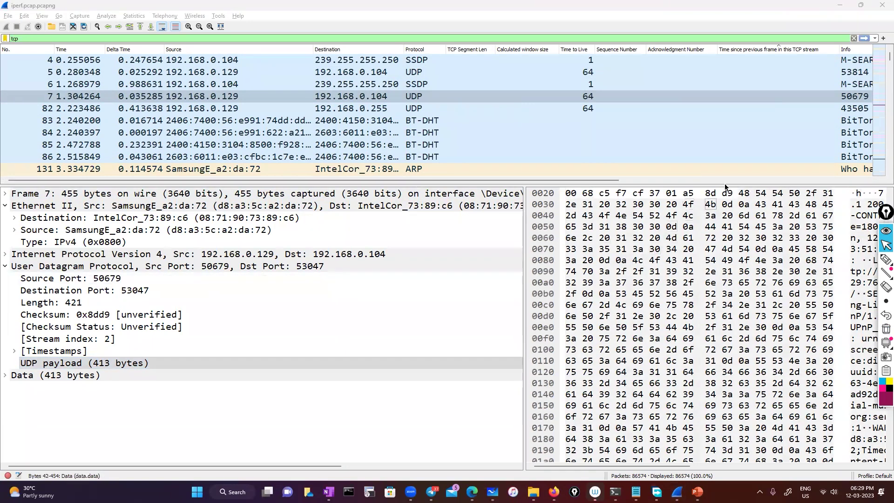
click(884, 263)
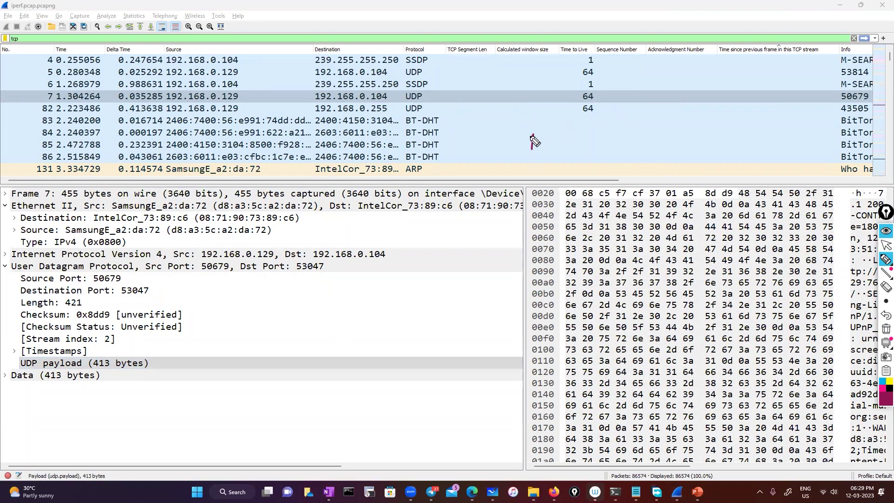
mouse_move(534, 141)
mouse_down()
mouse_move(593, 138)
mouse_move(616, 126)
mouse_up()
mouse_move(660, 119)
mouse_down()
mouse_move(675, 139)
mouse_move(734, 120)
mouse_move(655, 110)
mouse_up()
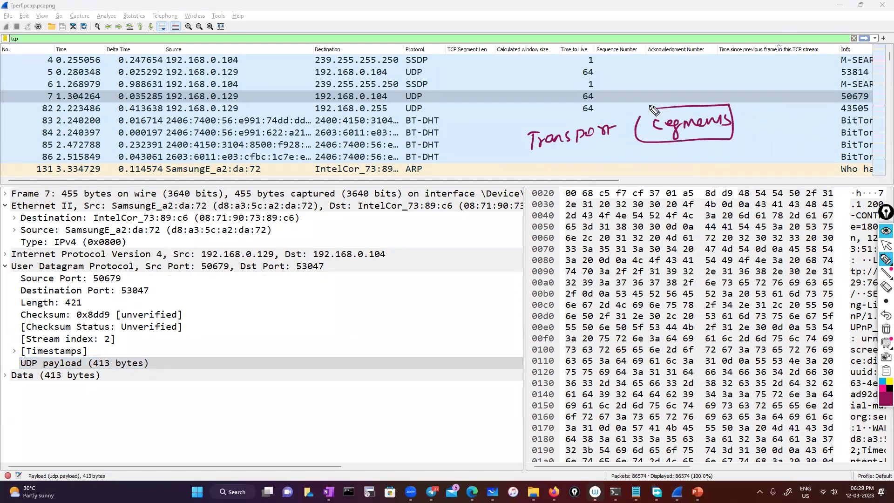
drag(561, 157, 578, 169)
mouse_move(585, 157)
mouse_down()
mouse_move(590, 174)
mouse_move(553, 154)
mouse_up()
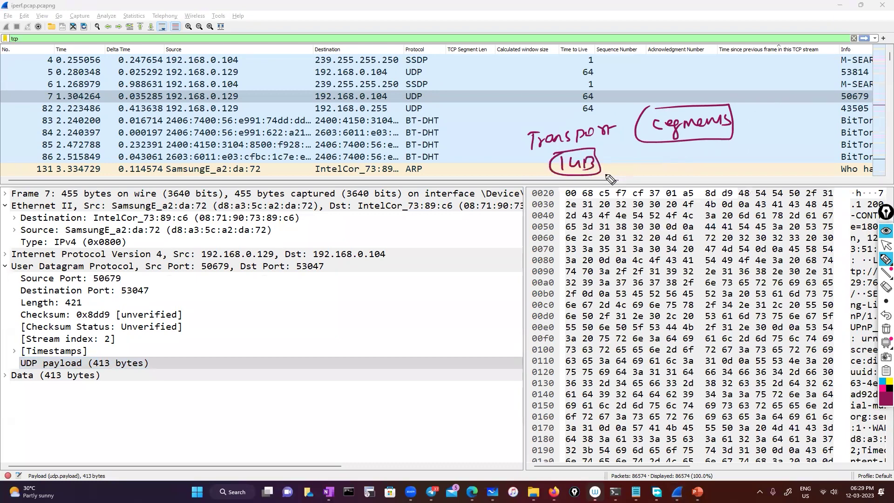
Draw an arrow beside the circled "1GB" and a boxed "Segment" above "Segments", and clear all annotations.
mouse_move(608, 174)
mouse_down()
mouse_move(655, 170)
mouse_move(645, 177)
mouse_up()
mouse_move(703, 71)
mouse_down()
mouse_move(668, 69)
mouse_move(731, 83)
mouse_move(663, 85)
mouse_move(667, 69)
mouse_move(728, 73)
mouse_up()
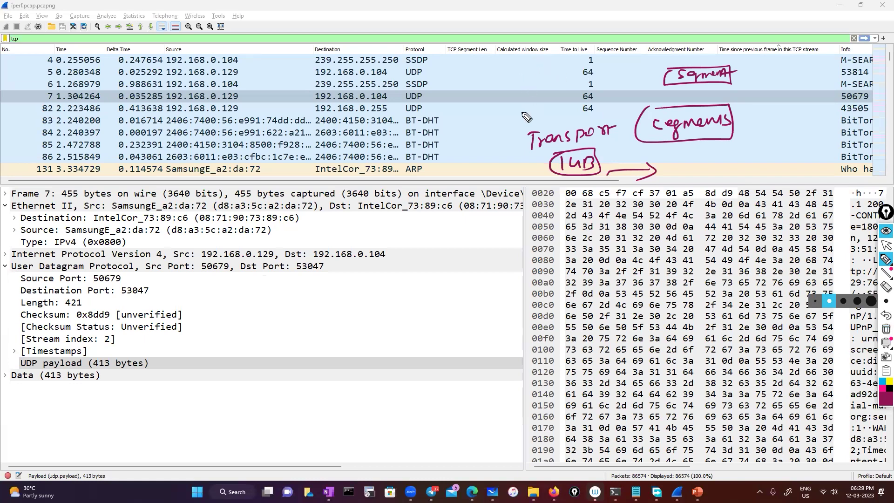
click(886, 331)
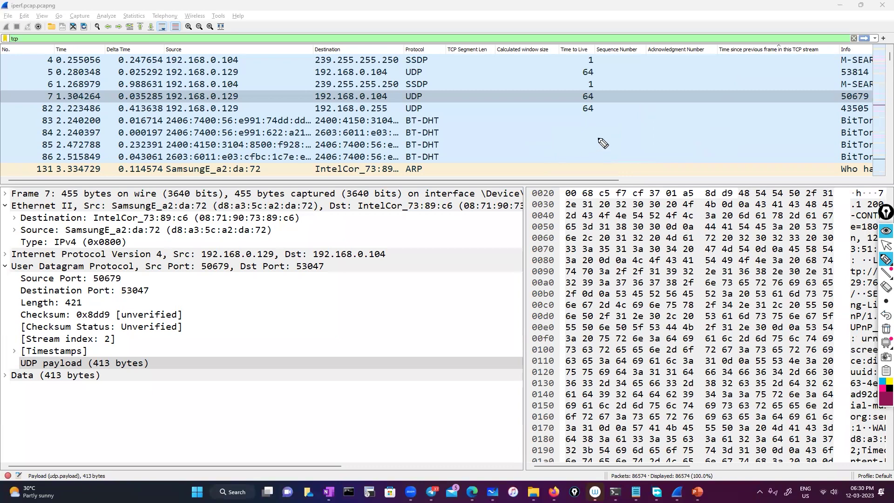
Browse the capture for TCP packets and examine the segment length and window size of packets 13629 and 13628.
click(886, 246)
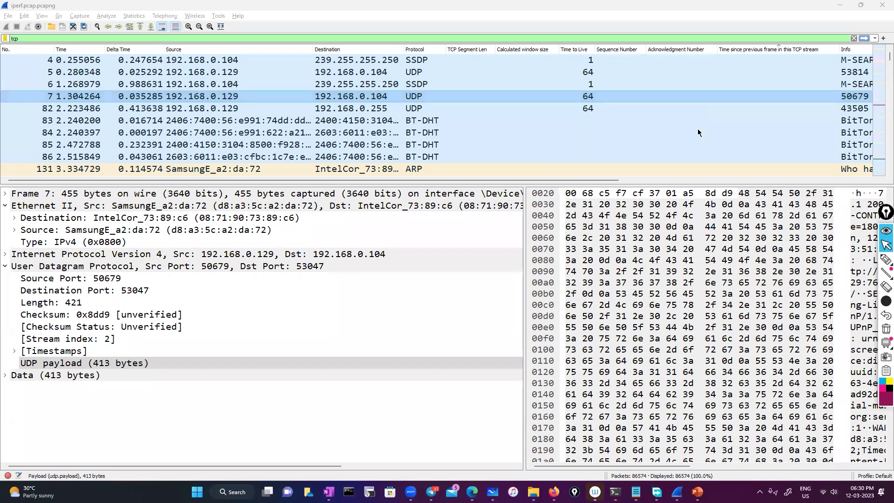
scroll(698, 140, down, 2)
scroll(690, 148, down, 8)
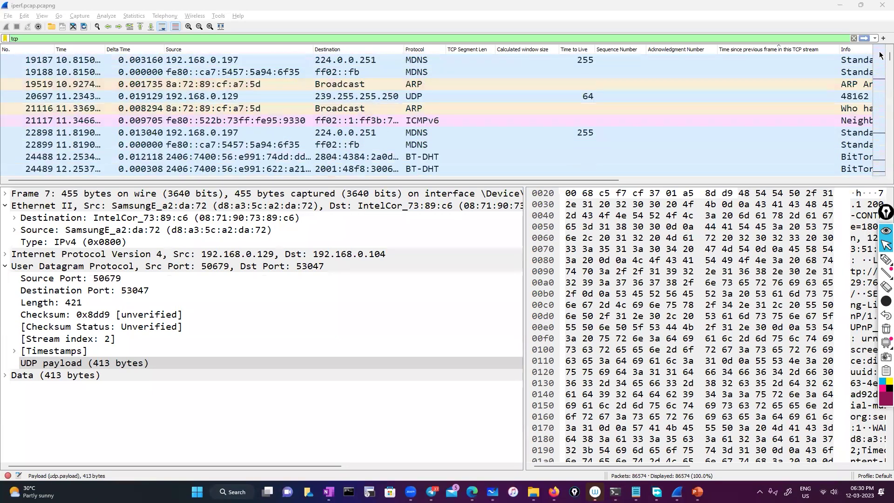
scroll(593, 116, down, 5)
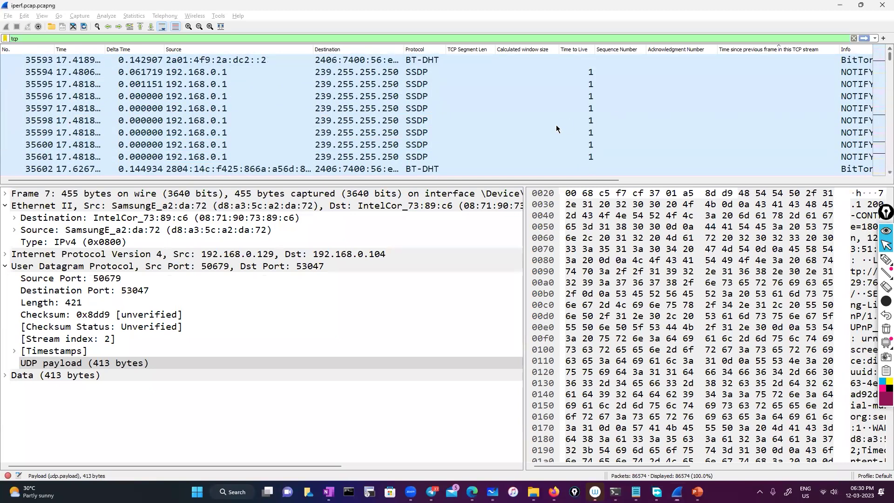
scroll(549, 135, down, 20)
scroll(545, 121, up, 3)
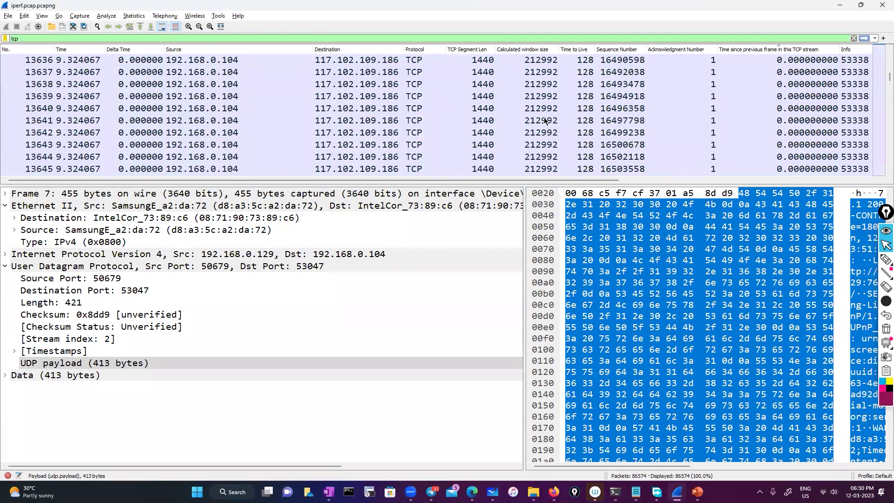
scroll(546, 121, up, 4)
click(451, 120)
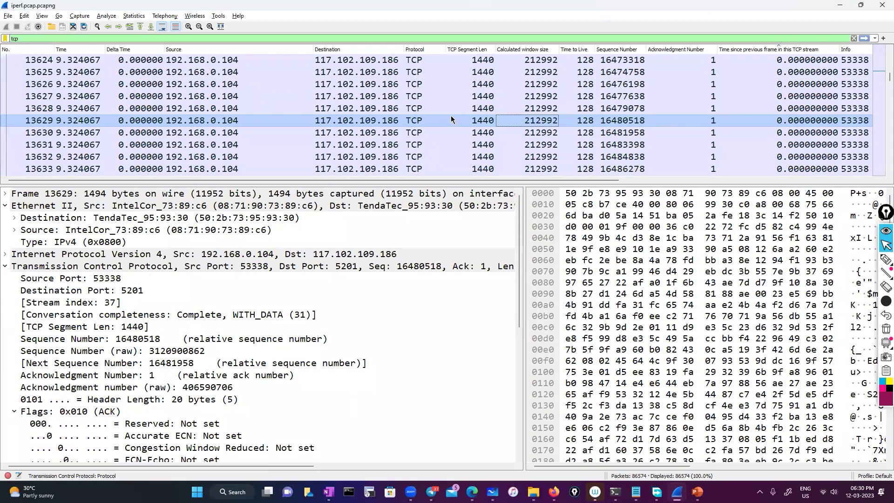
click(451, 120)
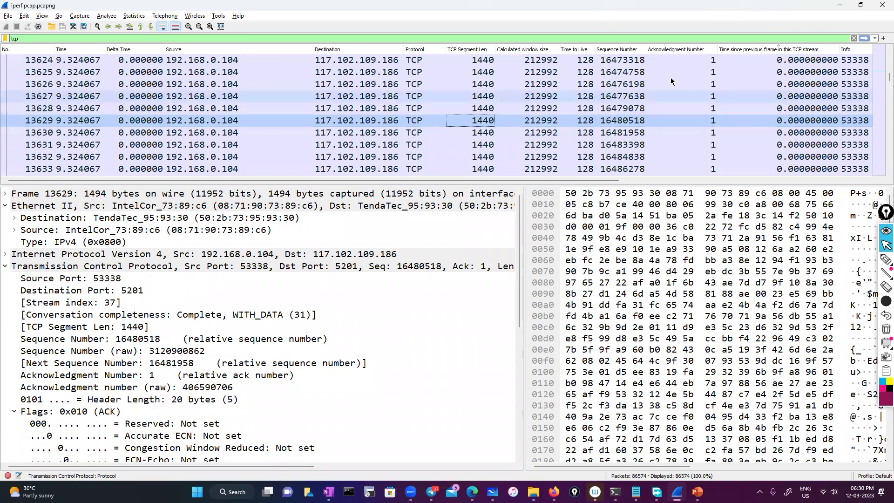
click(544, 109)
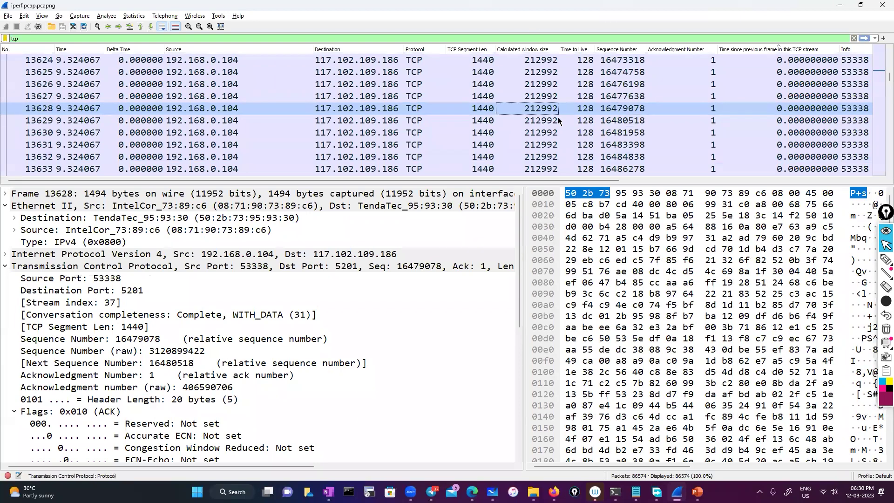
Look through the earlier TCP packets exchanged between 192.168.0.104 and 117.102.109.186, comparing segment lengths, sequence numbers and window sizes.
scroll(558, 121, up, 15)
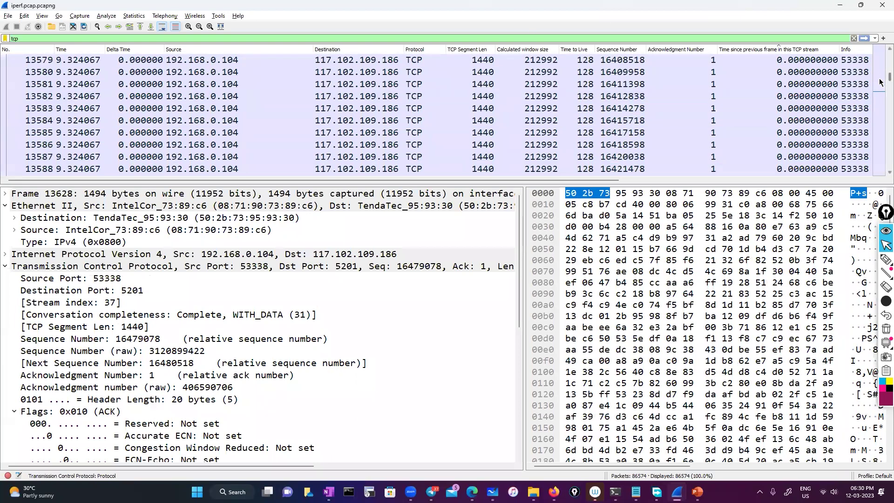
mouse_move(880, 82)
mouse_down()
mouse_move(880, 137)
mouse_move(879, 71)
mouse_up()
scroll(522, 137, up, 2)
scroll(521, 138, down, 2)
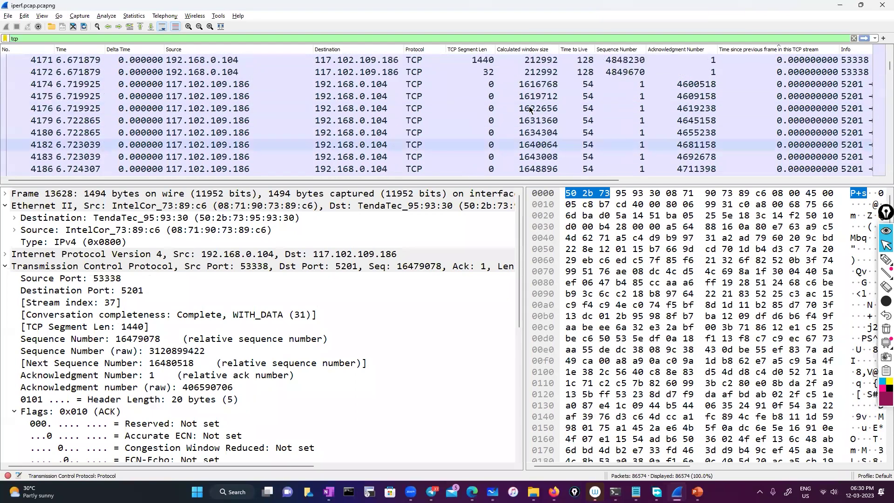
scroll(530, 108, up, 3)
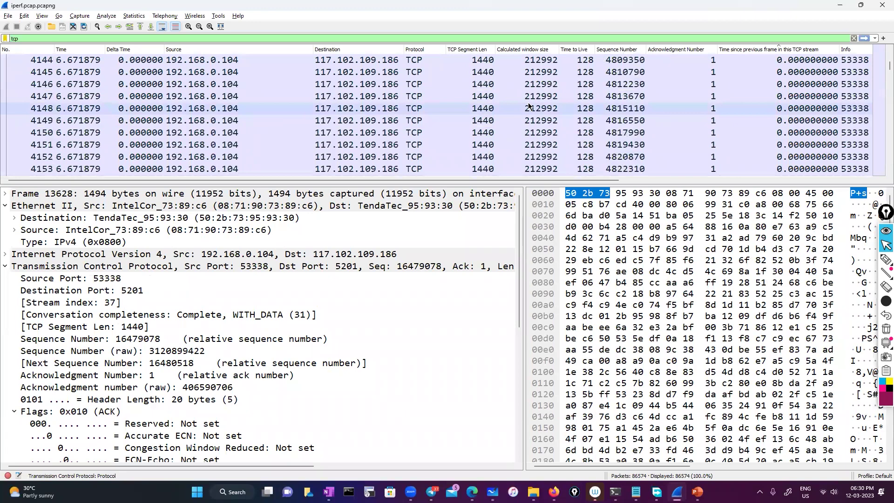
scroll(529, 106, up, 20)
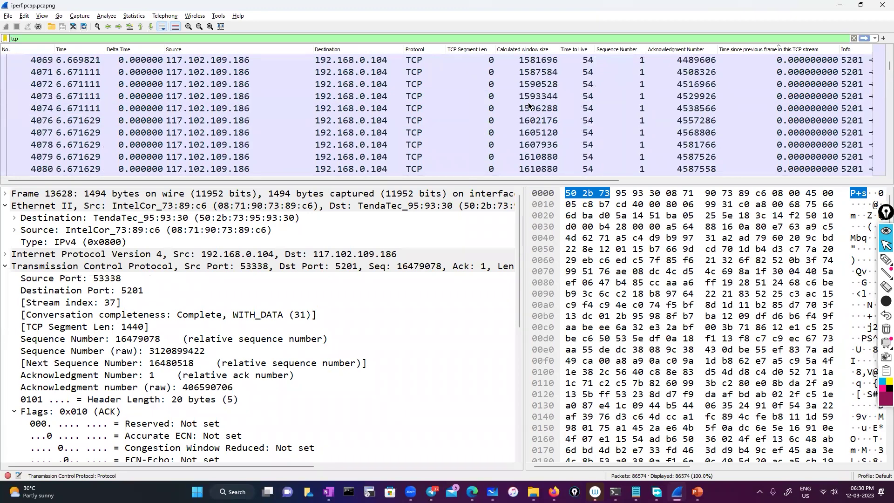
scroll(529, 106, up, 20)
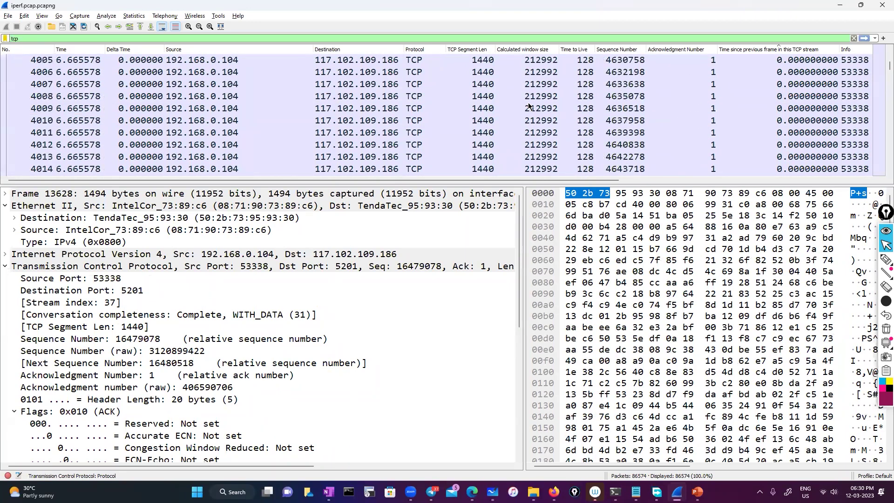
scroll(529, 106, up, 9)
scroll(529, 106, up, 11)
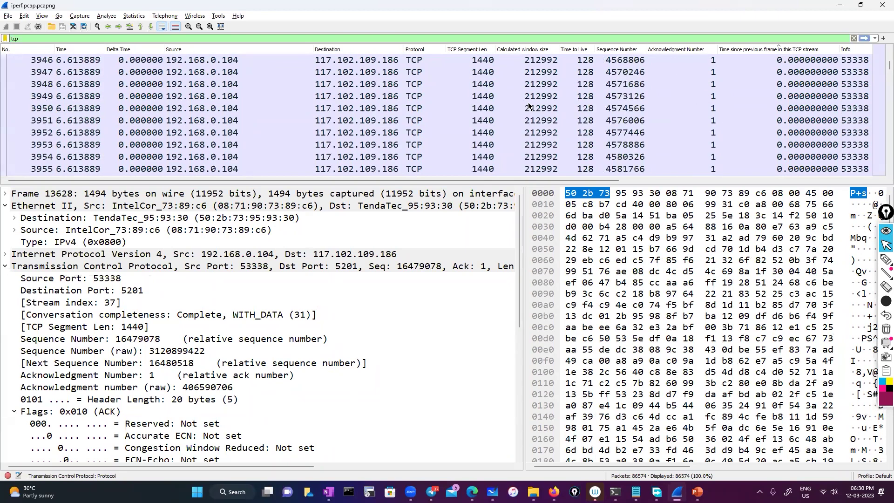
scroll(529, 106, up, 16)
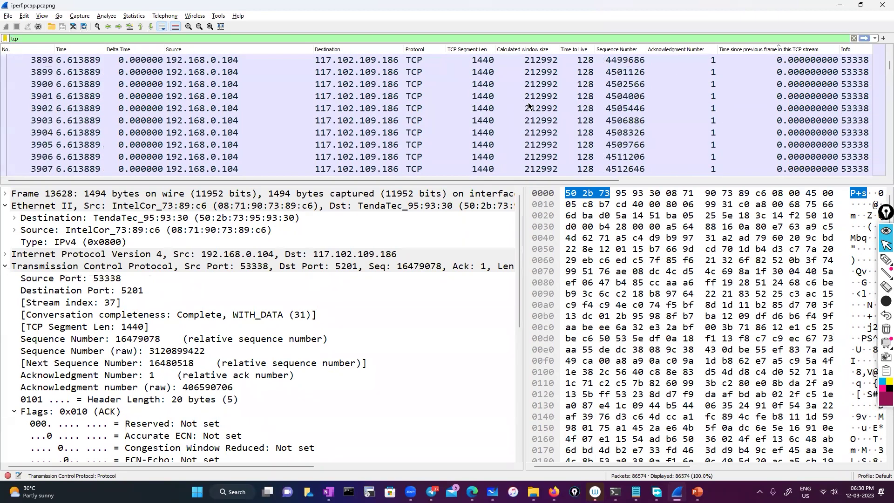
scroll(529, 106, up, 2)
scroll(529, 106, up, 20)
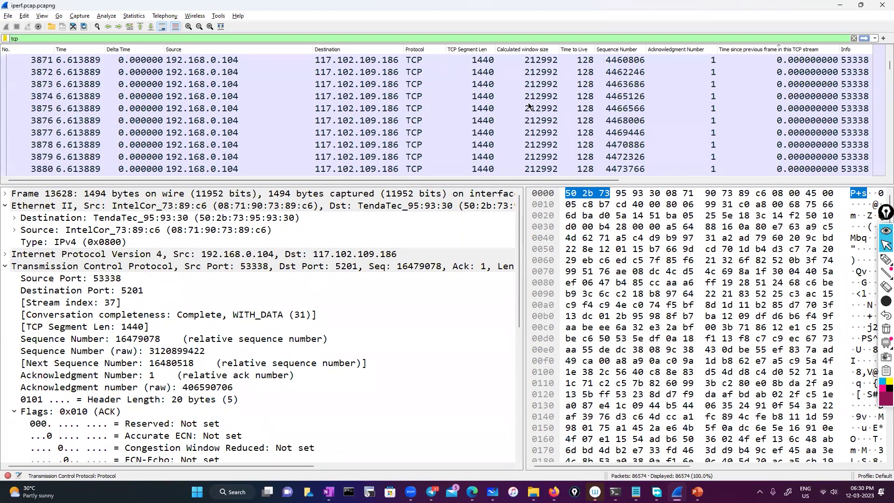
scroll(529, 107, up, 16)
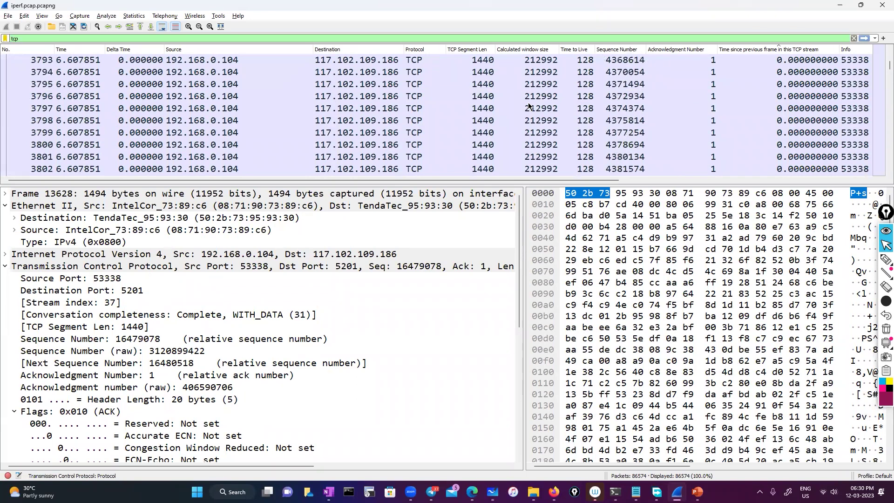
scroll(529, 106, up, 12)
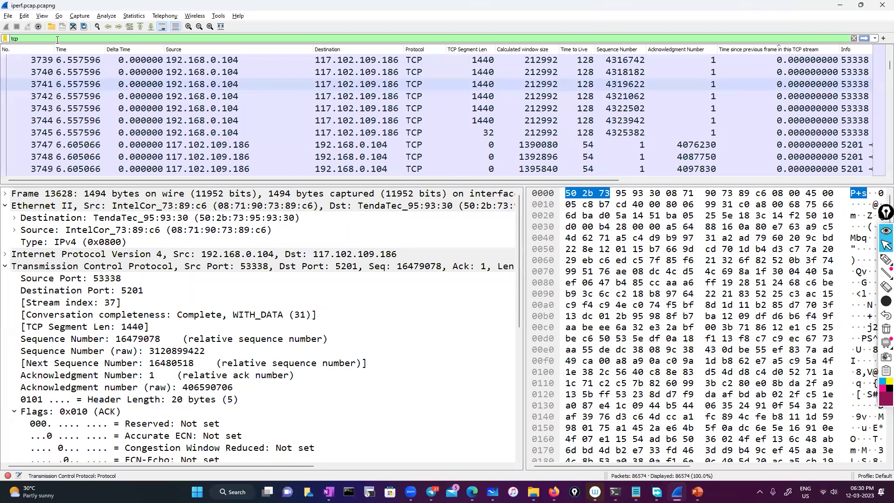
Apply the "tcp" display filter and circle the displayed-packet count with a thin pen, clearing the overly thick first circle.
key(Return)
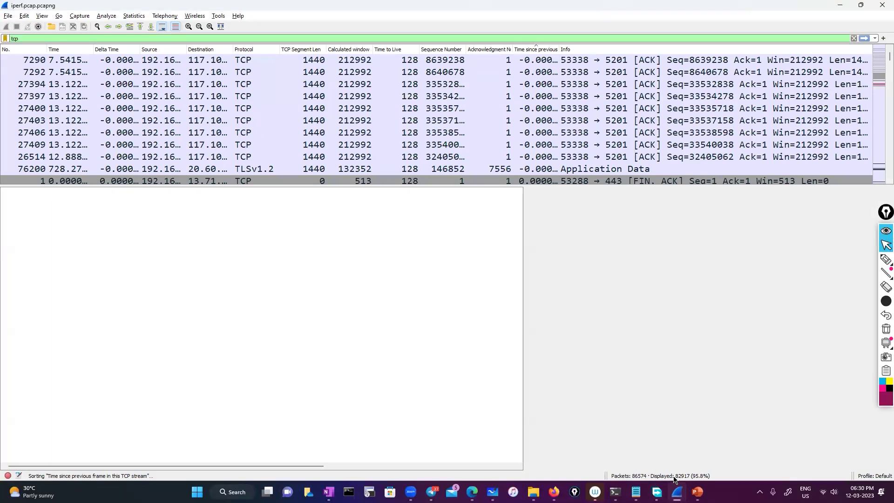
click(886, 260)
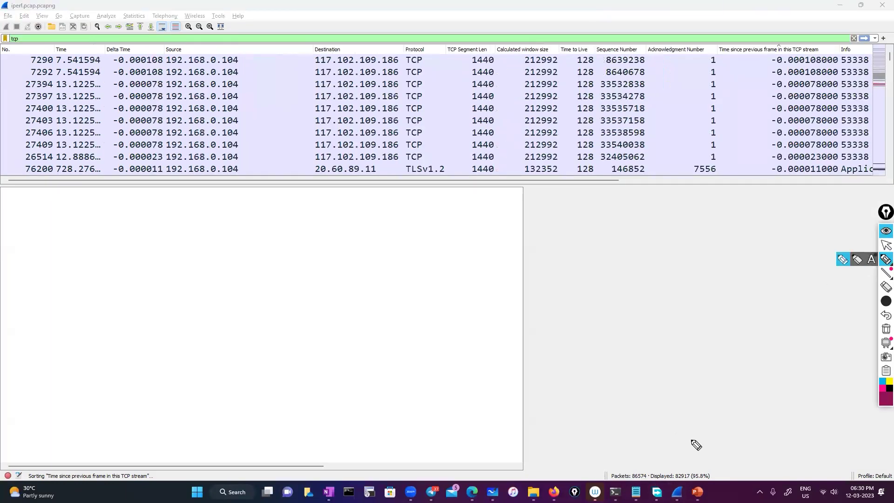
mouse_move(694, 460)
mouse_down()
mouse_move(680, 494)
mouse_move(716, 462)
mouse_up()
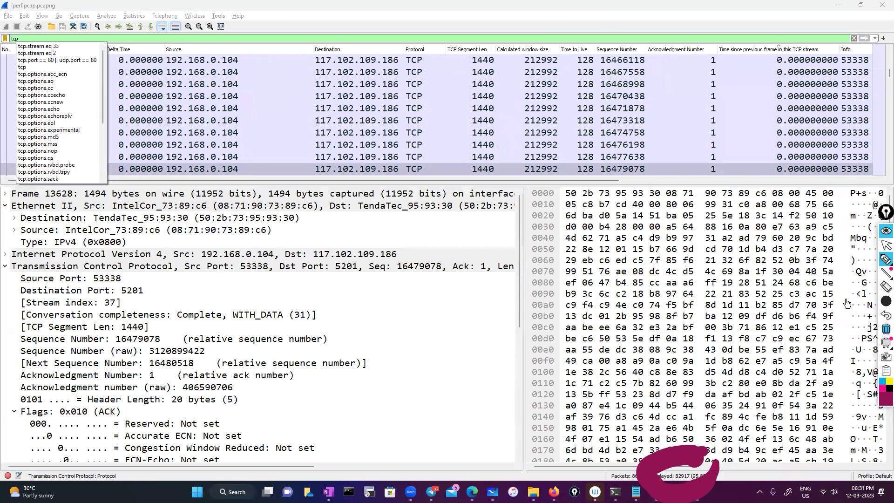
click(885, 329)
mouse_move(652, 483)
mouse_down()
mouse_move(694, 460)
mouse_move(671, 457)
mouse_up()
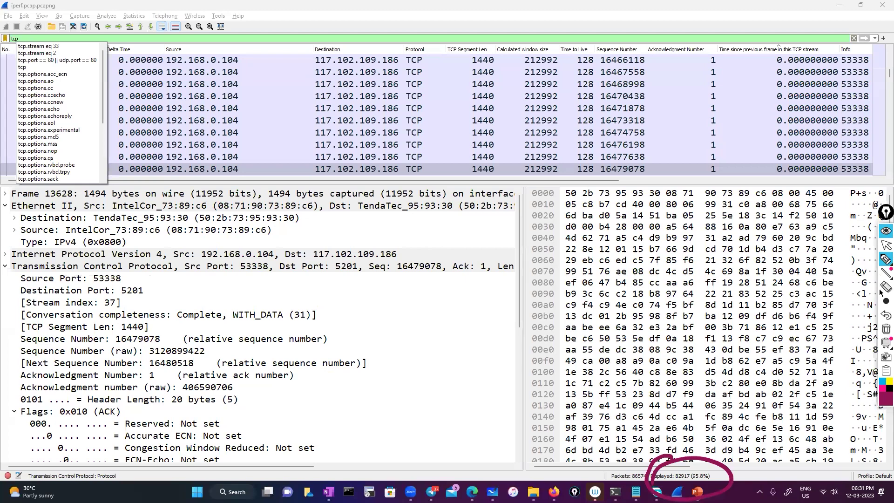
Filter the capture to the TCP conversation of packet 13619 between 192.168.0.104 and 117.102.109.186.
click(885, 246)
click(356, 96)
click(357, 95)
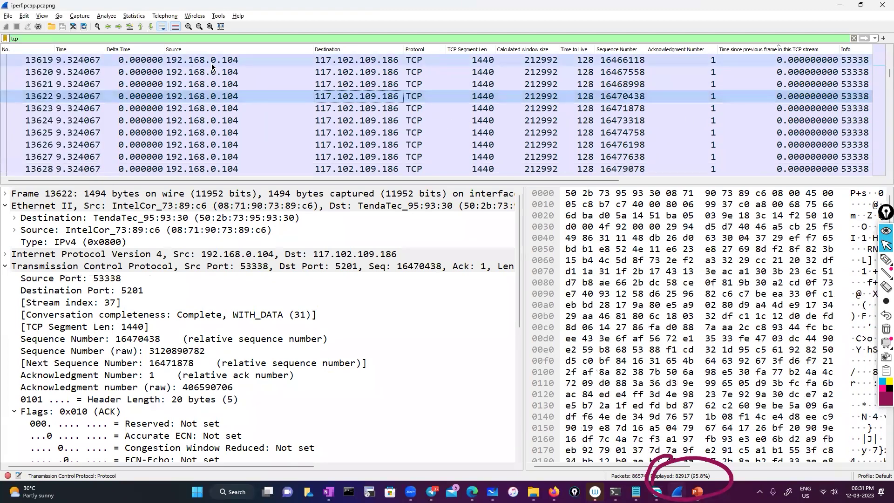
click(211, 65)
right_click(211, 64)
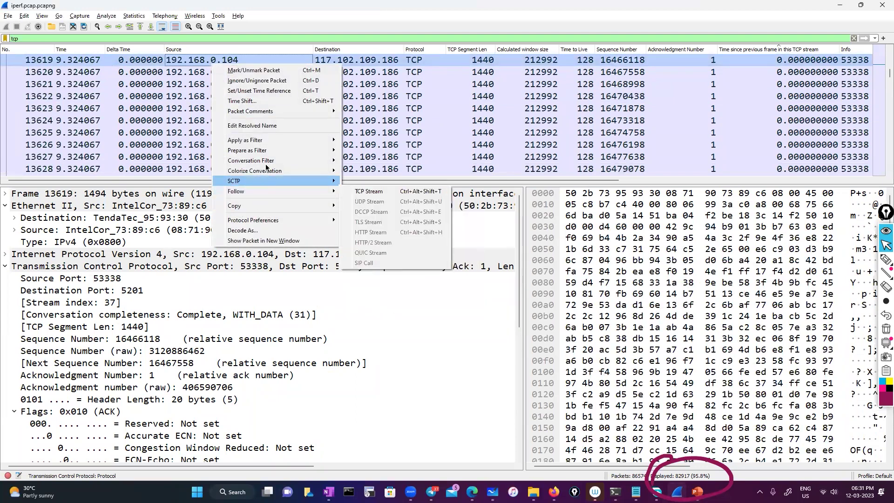
mouse_move(266, 161)
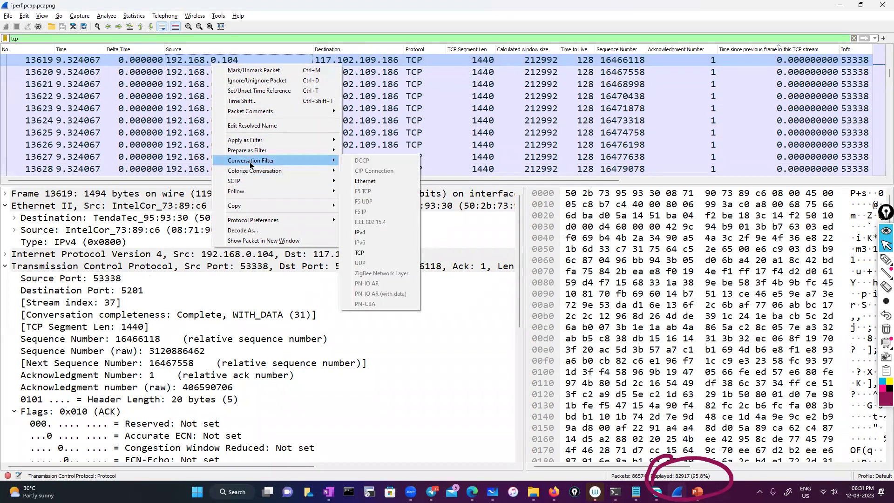
click(380, 252)
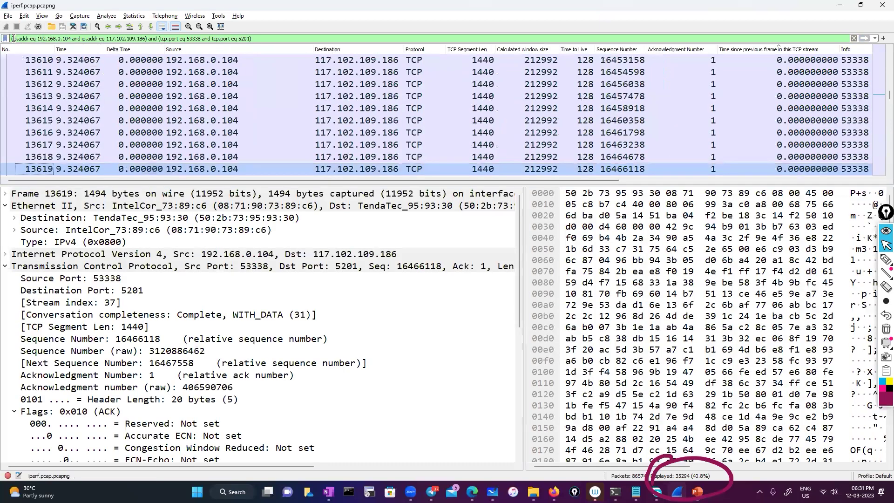
Examine the conversation filter expression by highlighting its IP address terms, the port 53338 term and port 5201.
click(95, 40)
key(shift+Home)
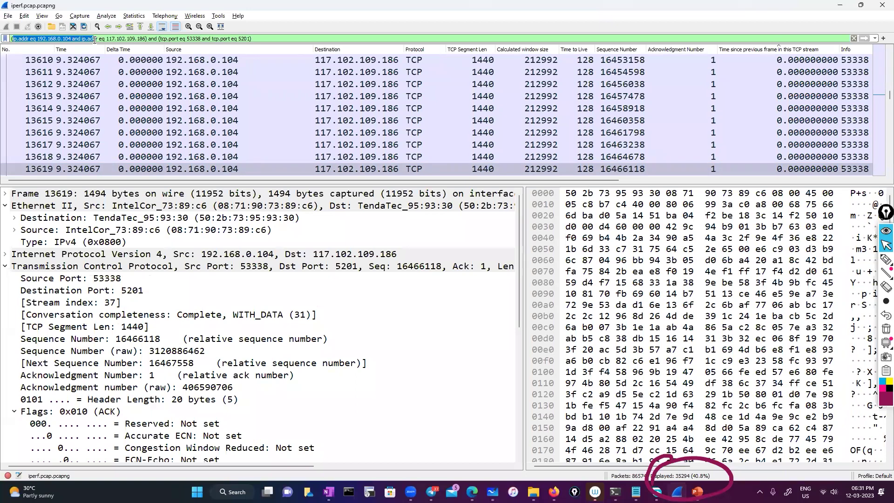
drag(95, 40, 144, 39)
drag(145, 39, 136, 40)
click(136, 40)
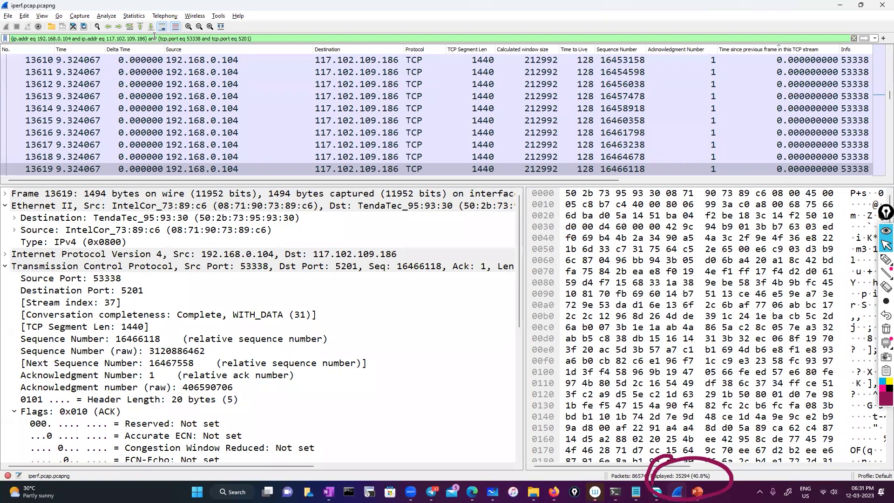
drag(243, 40, 202, 39)
click(209, 39)
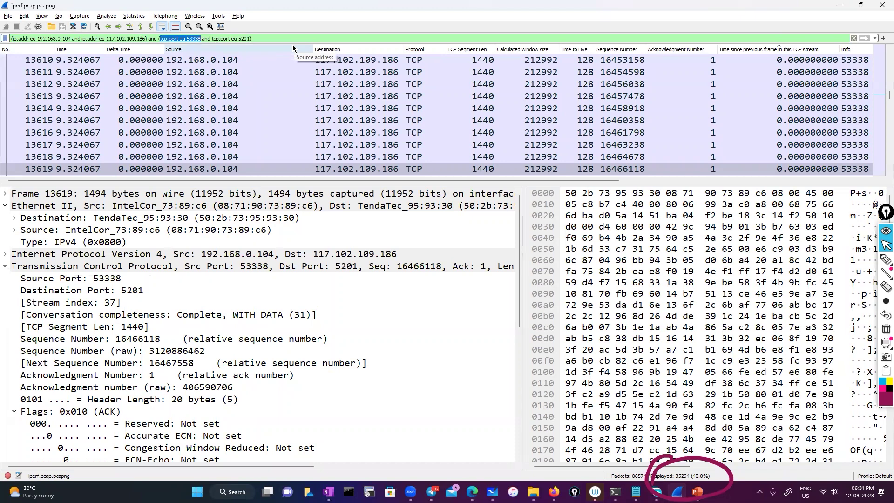
click(244, 39)
double_click(244, 38)
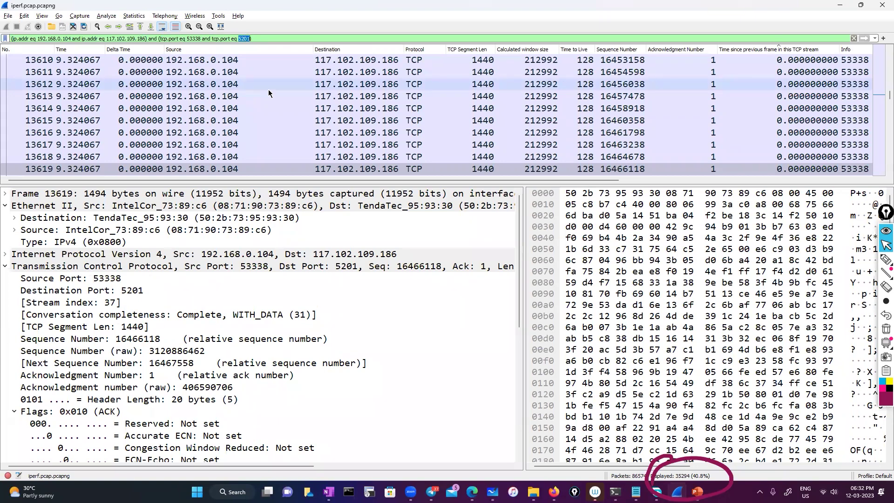
Look through the filtered conversation's data and acknowledgment packets around packet 13619.
scroll(268, 93, down, 12)
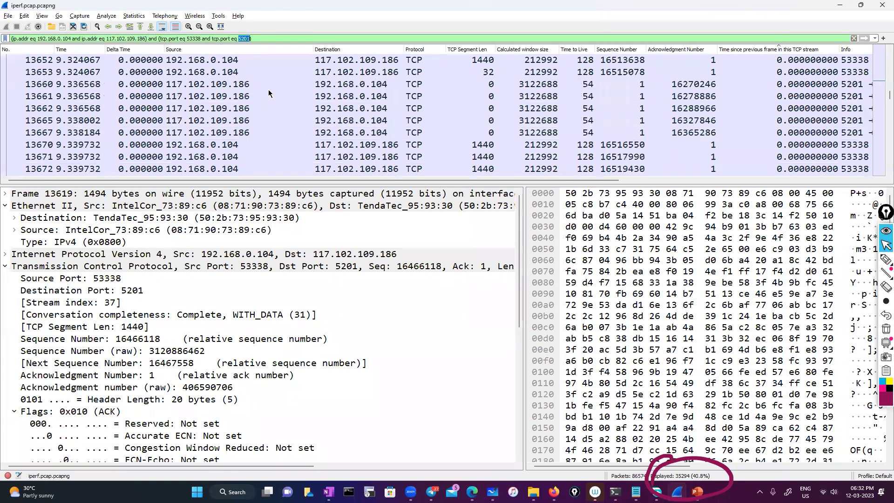
scroll(268, 93, down, 5)
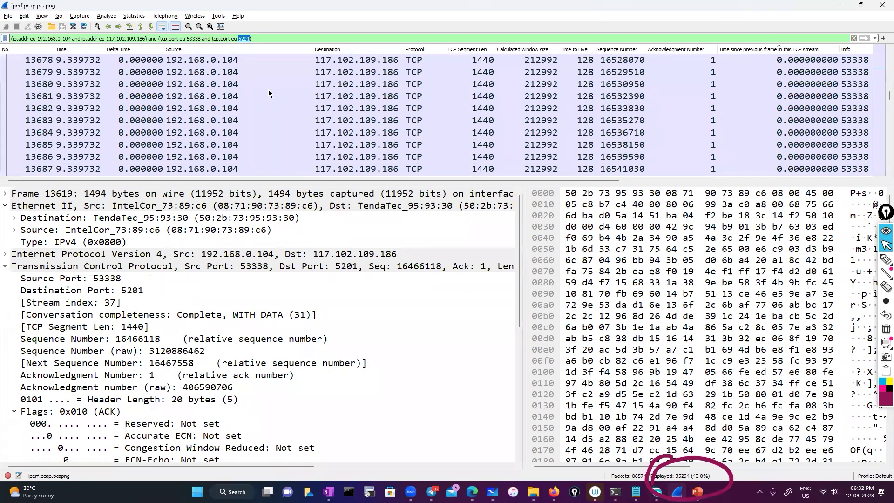
scroll(268, 93, up, 15)
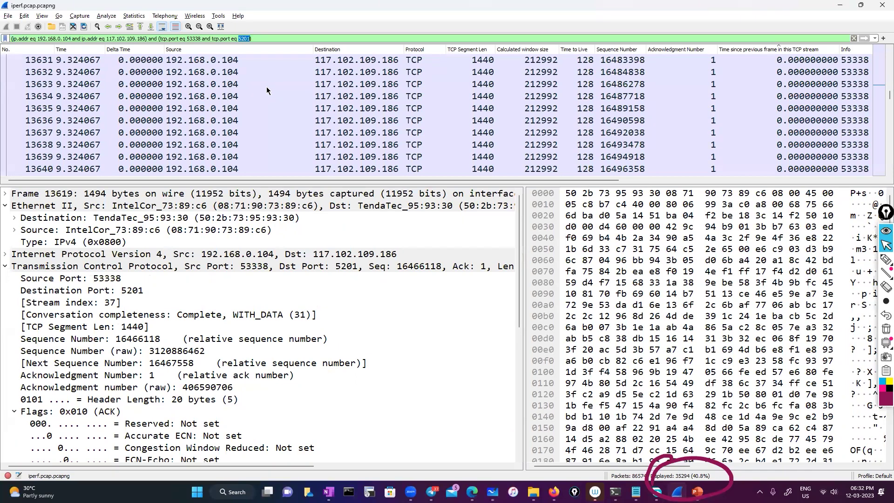
scroll(880, 100, up, 6)
scroll(880, 100, up, 6)
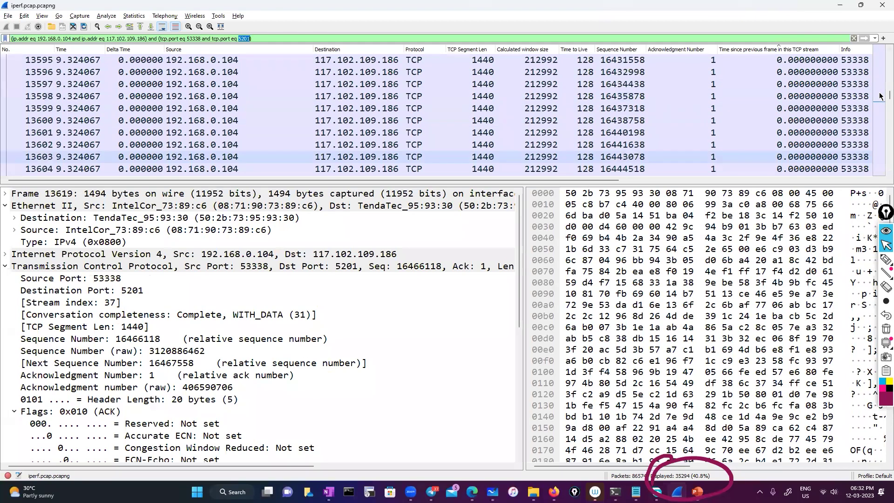
Look through the start of the filtered conversation, examining the SYN packet and the packet details in the Info column.
click(880, 54)
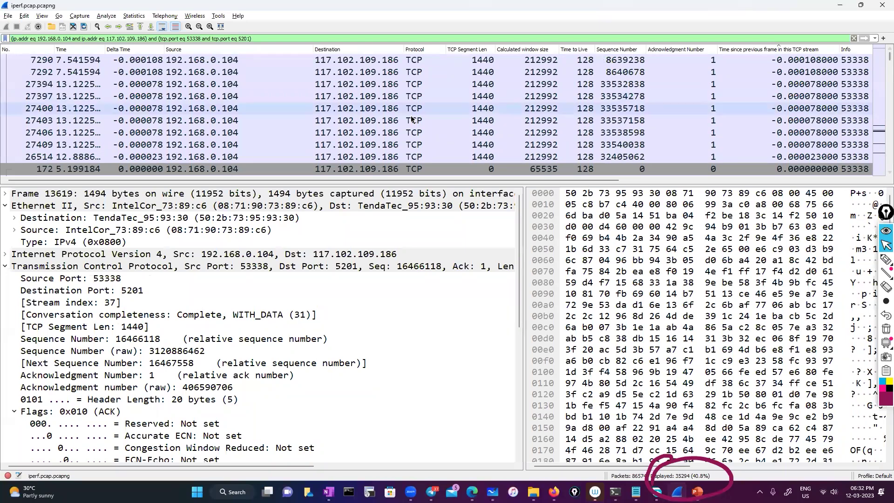
scroll(639, 181, right, 10)
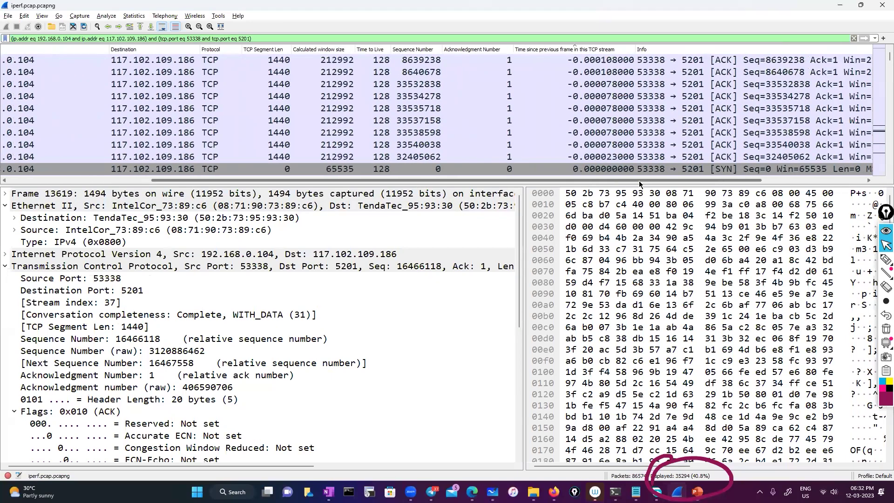
scroll(456, 122, right, 2)
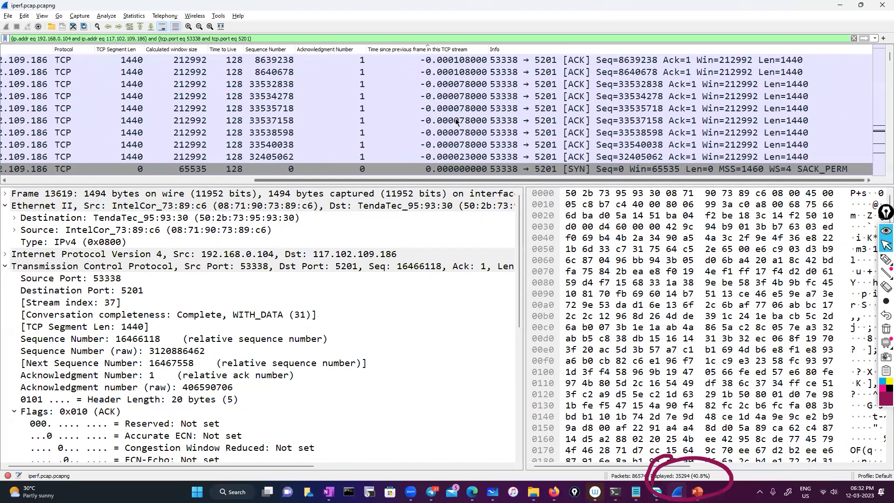
scroll(456, 122, down, 1)
scroll(456, 121, down, 2)
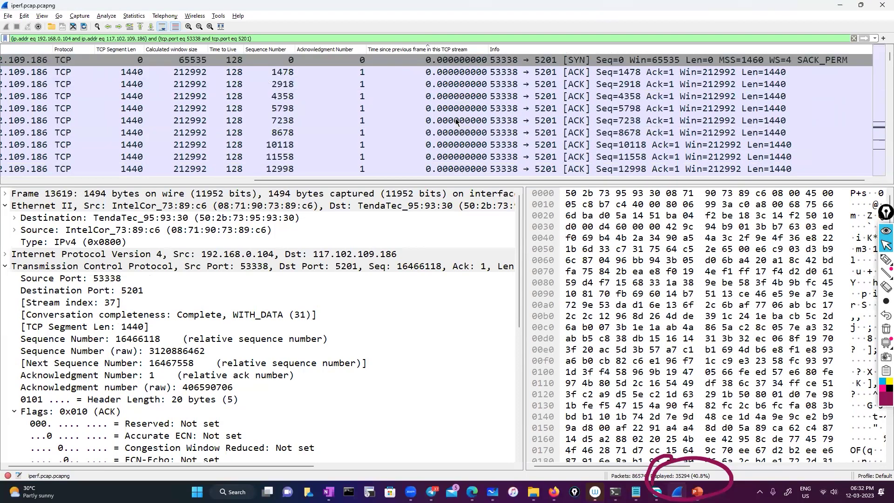
scroll(456, 121, down, 20)
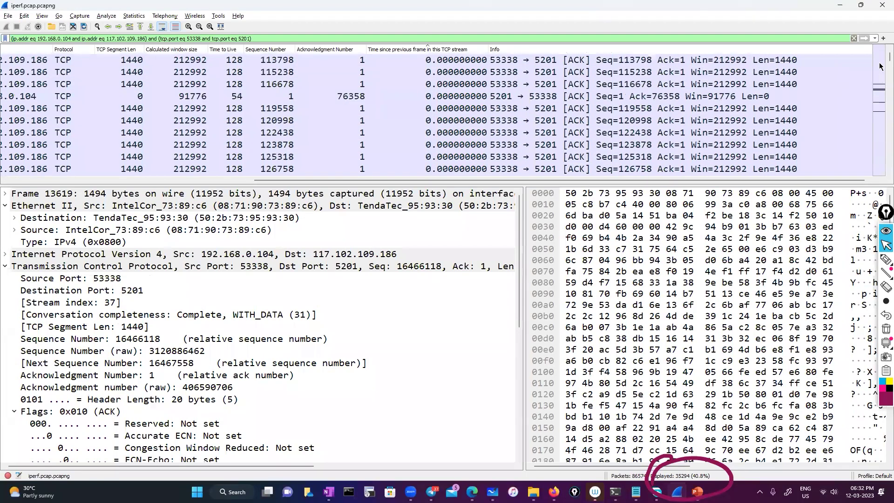
drag(879, 59, 875, 40)
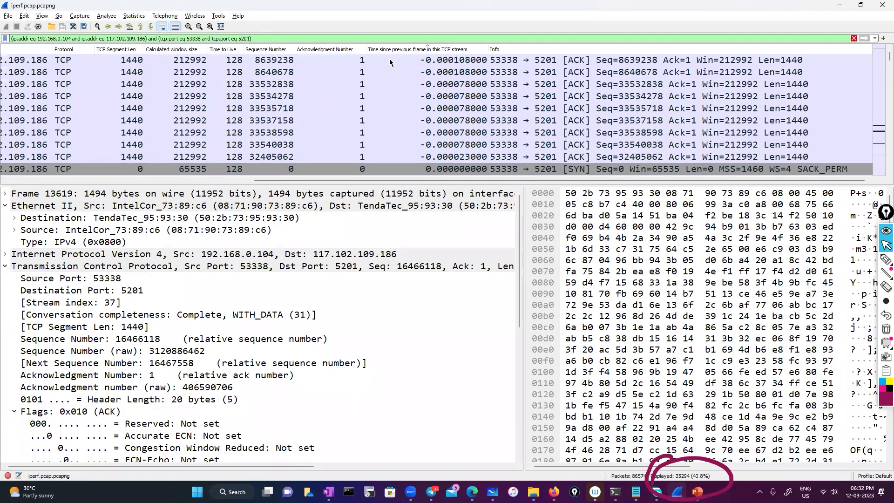
Clear the conversation filter and apply the "tcp" display filter to the capture.
click(853, 39)
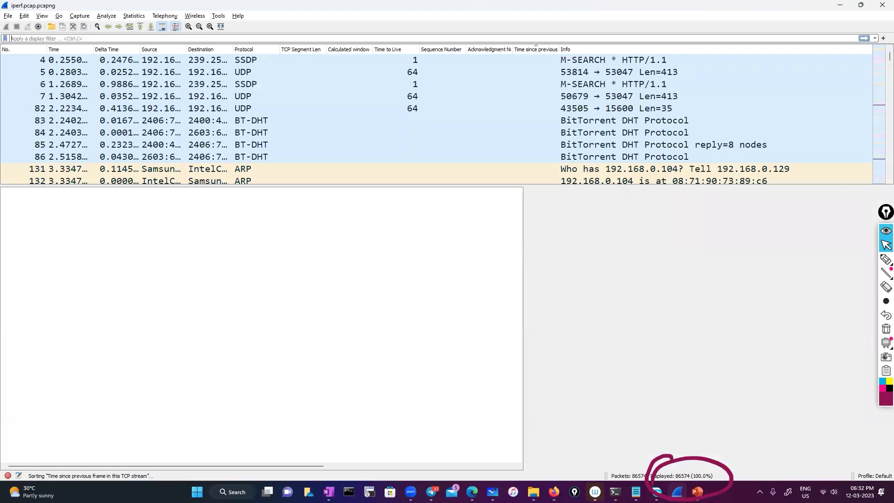
click(124, 37)
text(tcp)
key(Return)
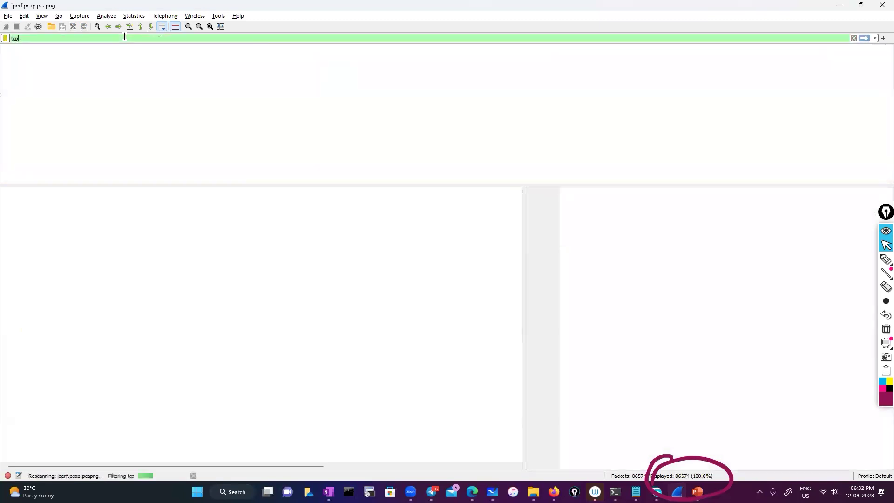
text(tcp)
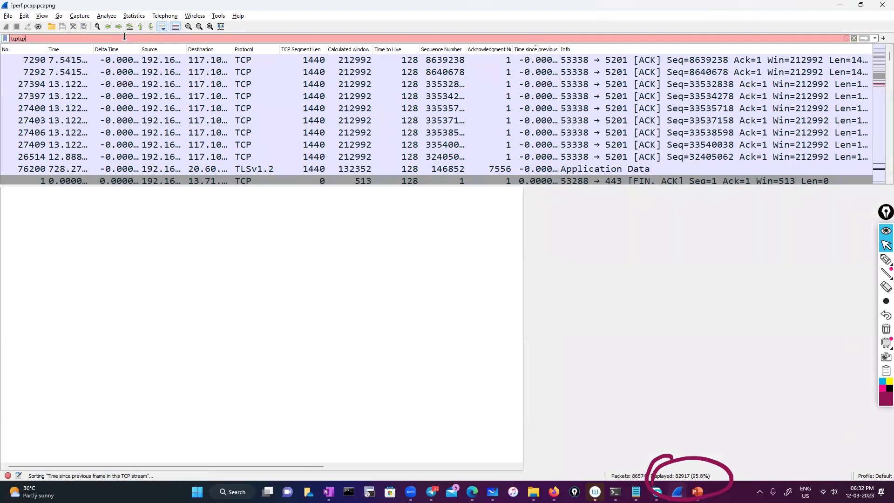
key(BackSpace)
key(BackSpace)
key(BackSpace)
key(BackSpace)
key(BackSpace)
key(BackSpace)
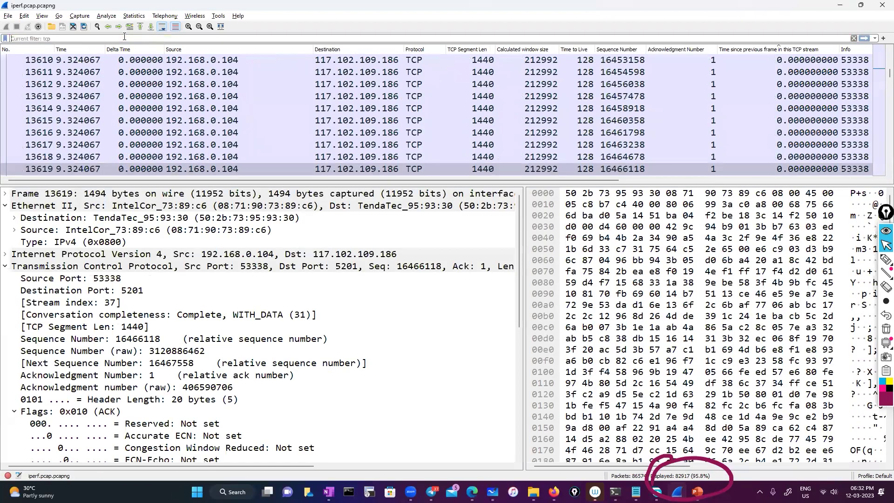
text(tcp)
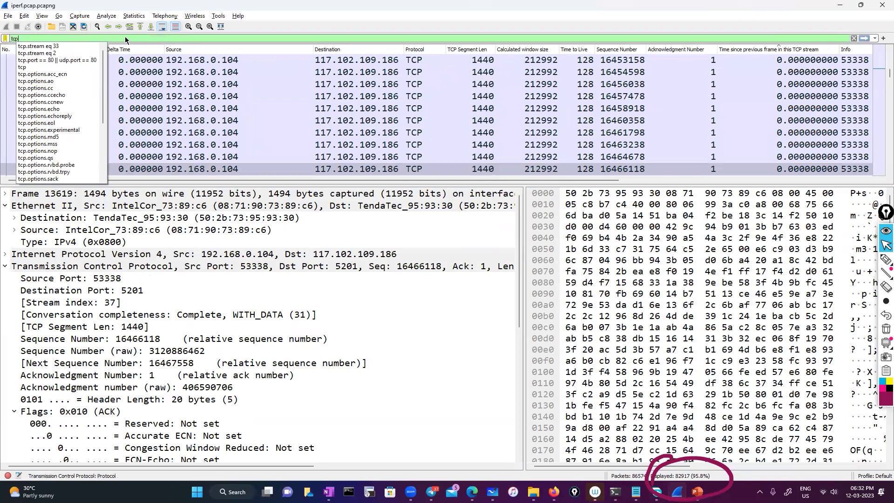
key(Return)
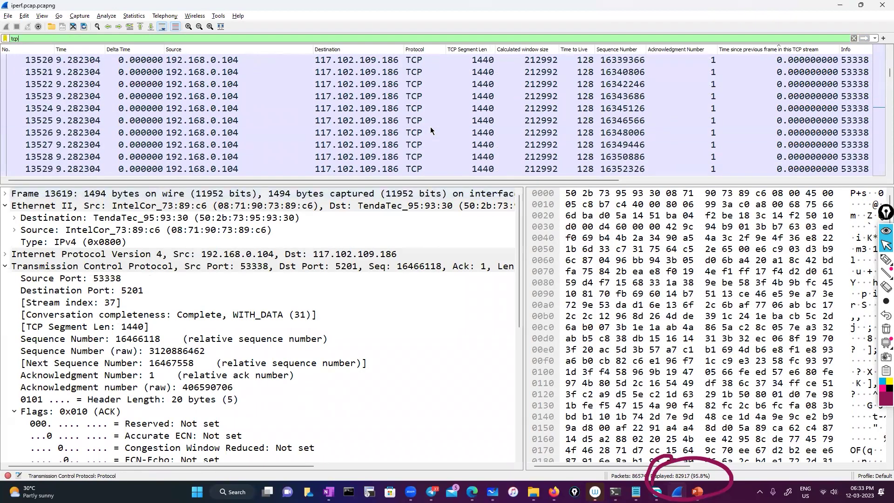
Filter the capture to the TCP conversation of packet 27403 between 192.168.0.104 and 117.102.109.186.
scroll(430, 131, up, 20)
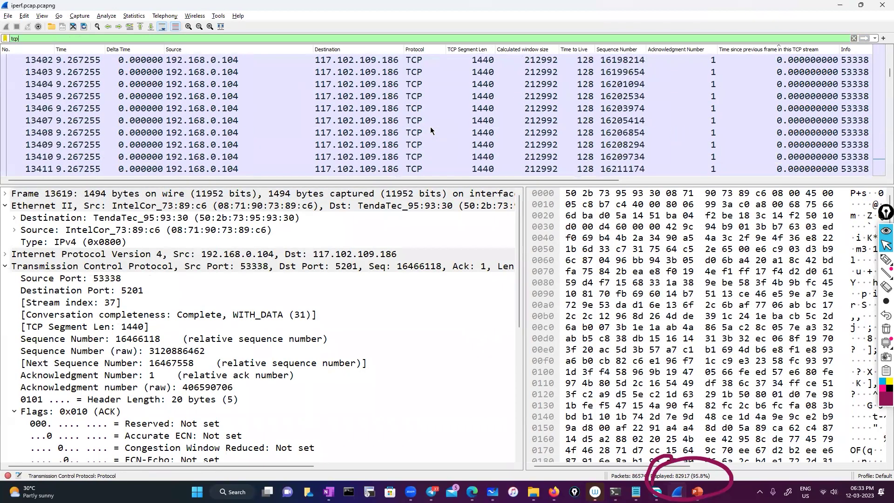
drag(460, 181, 696, 192)
scroll(507, 142, up, 10)
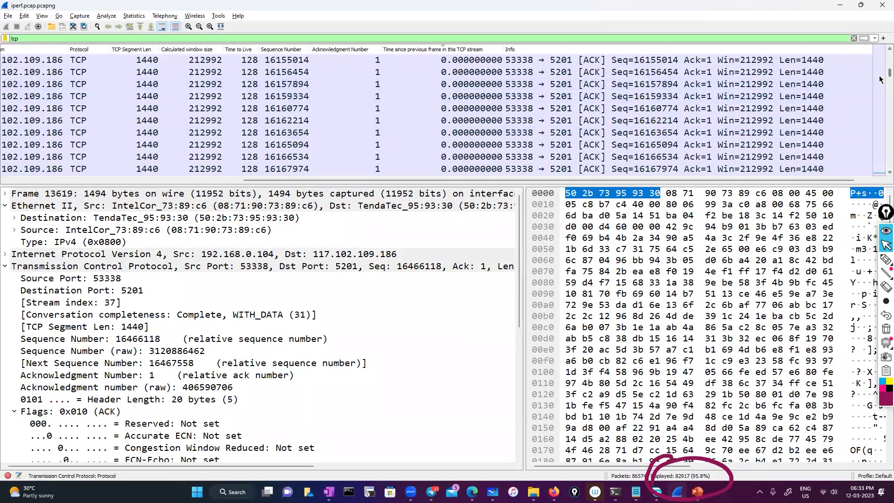
drag(880, 79, 879, 48)
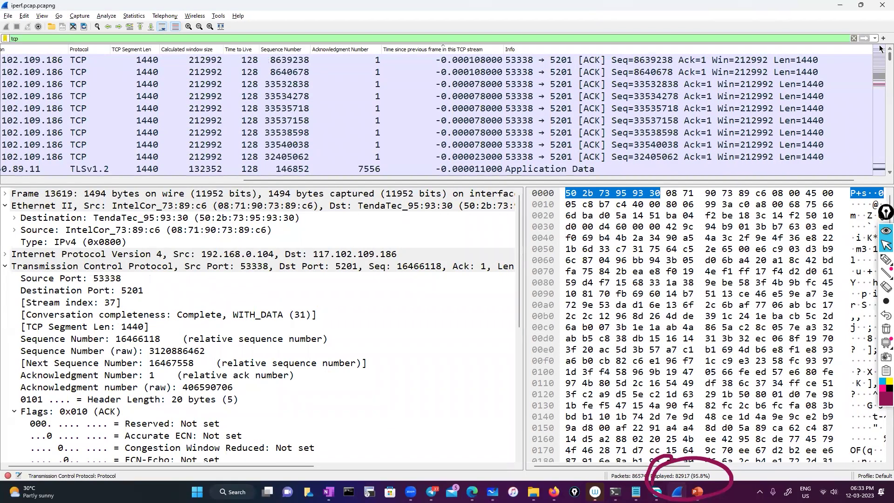
click(454, 124)
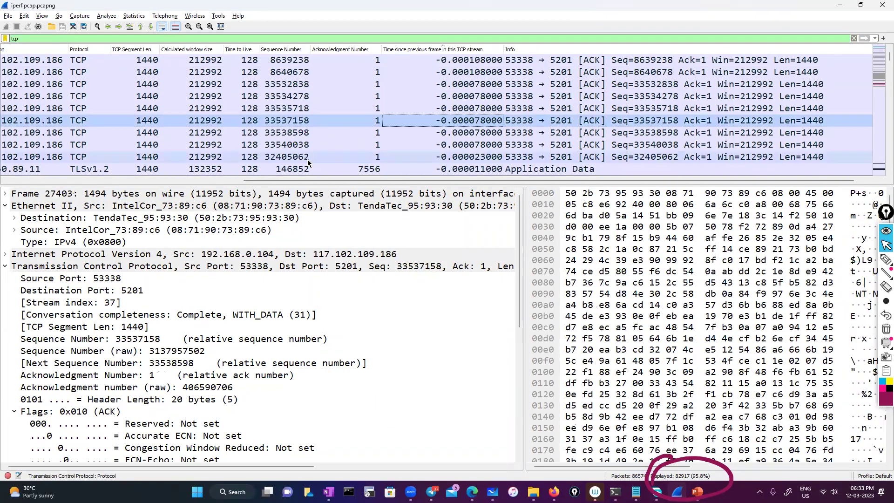
right_click(215, 125)
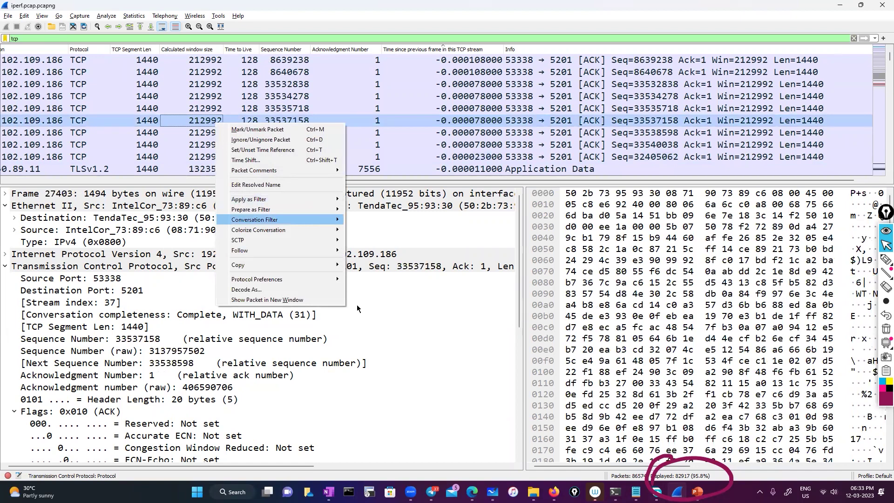
click(372, 251)
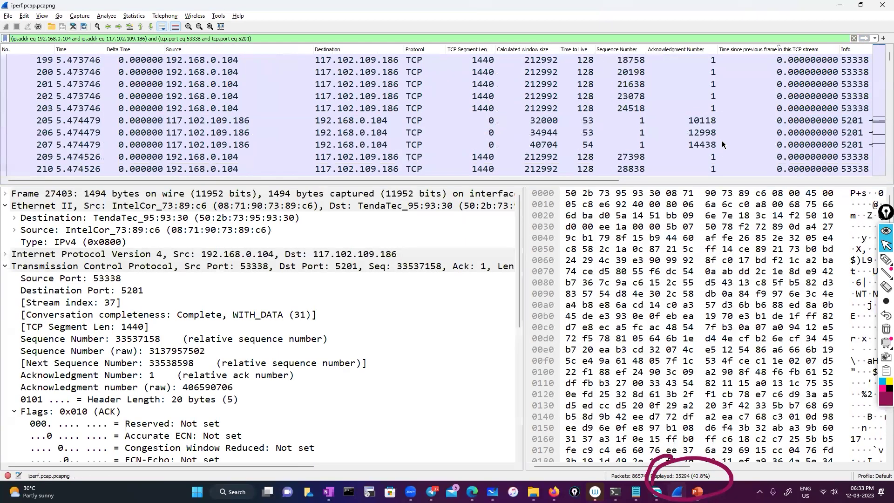
Locate SYN packet 172 in the conversation and apply the TCP conversation filter from it.
scroll(722, 140, up, 7)
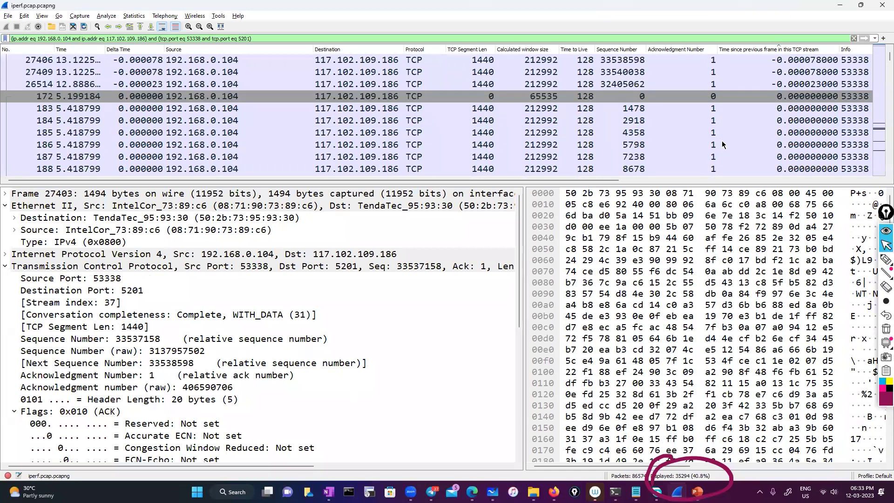
scroll(722, 142, down, 20)
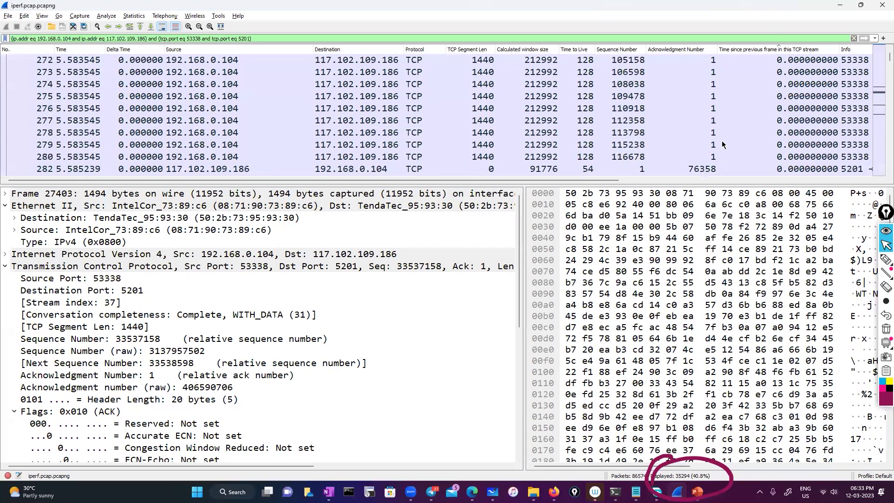
scroll(721, 141, down, 5)
scroll(721, 140, up, 15)
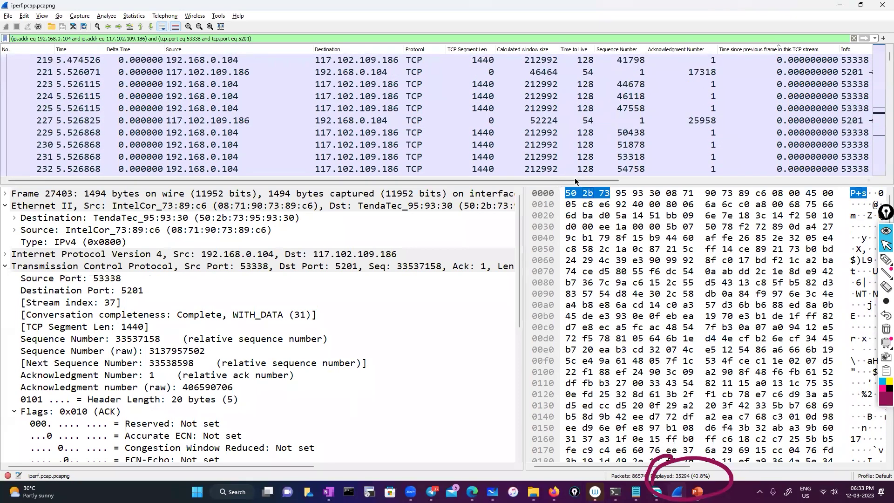
scroll(805, 123, right, 8)
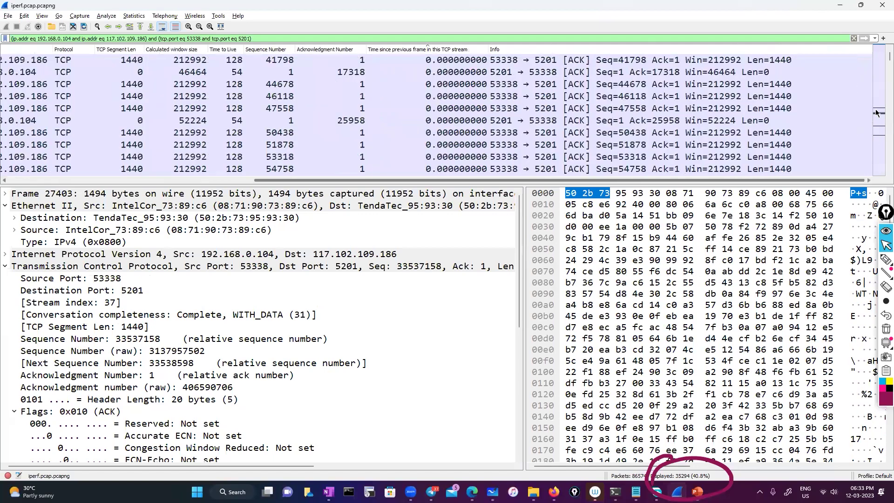
scroll(876, 112, up, 13)
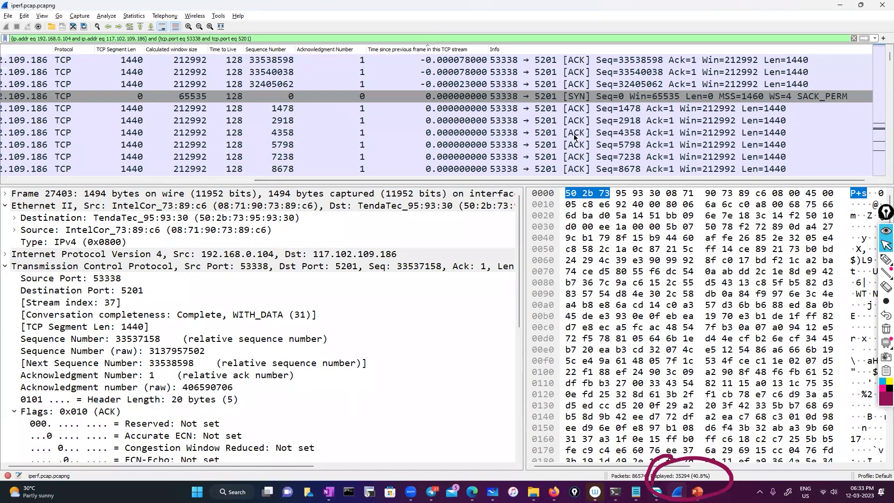
scroll(609, 146, up, 1)
right_click(577, 133)
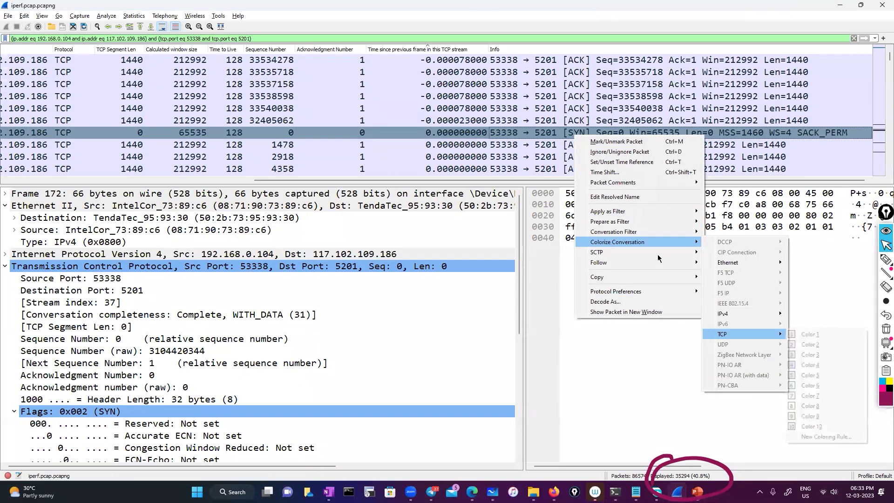
mouse_move(652, 232)
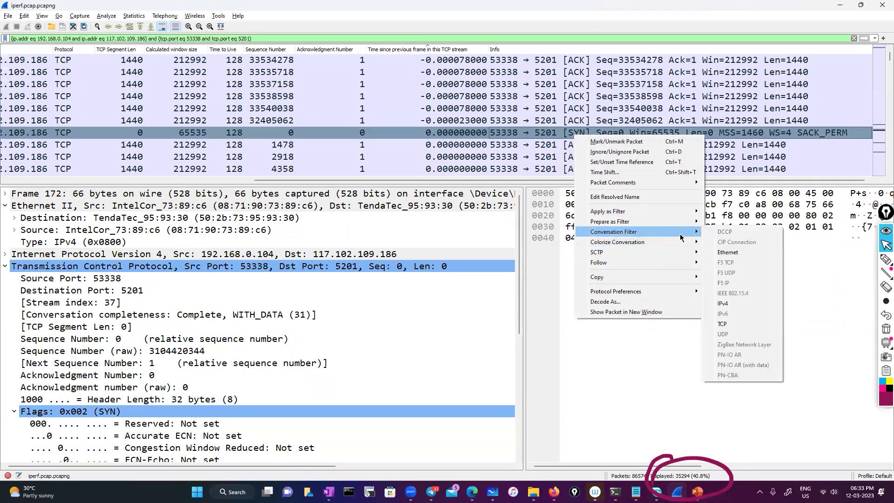
click(723, 324)
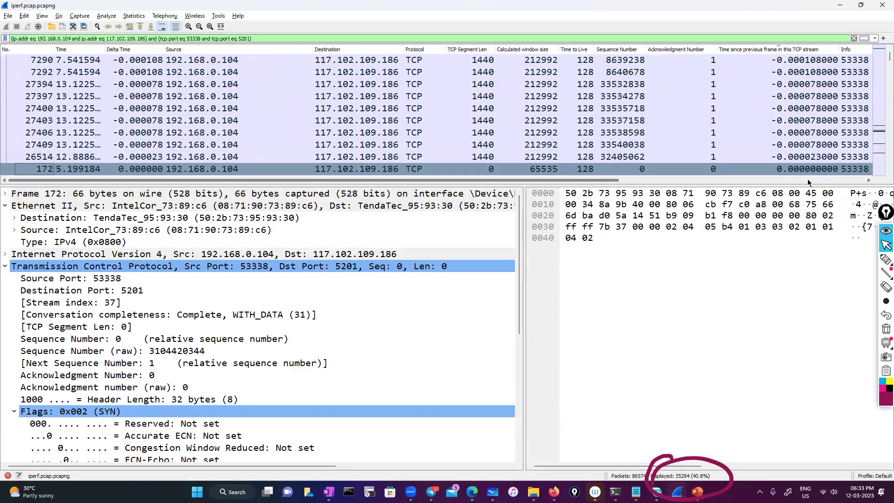
scroll(807, 178, right, 5)
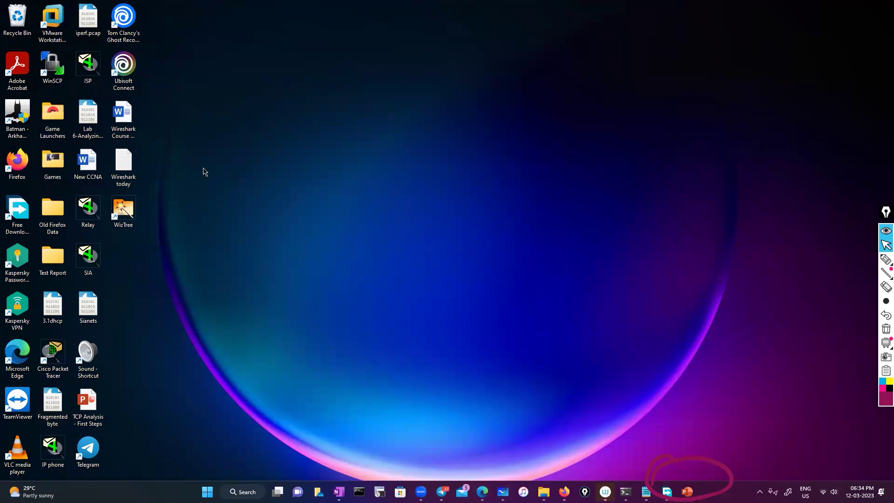
Erase the pen circle and open the "Lab 6-Analyzing TCP Retransmissions" capture from the desktop.
click(885, 328)
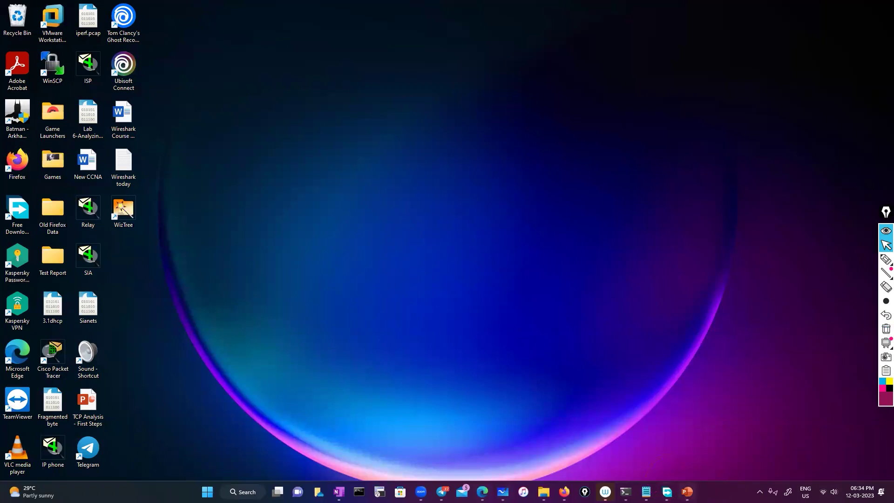
click(687, 491)
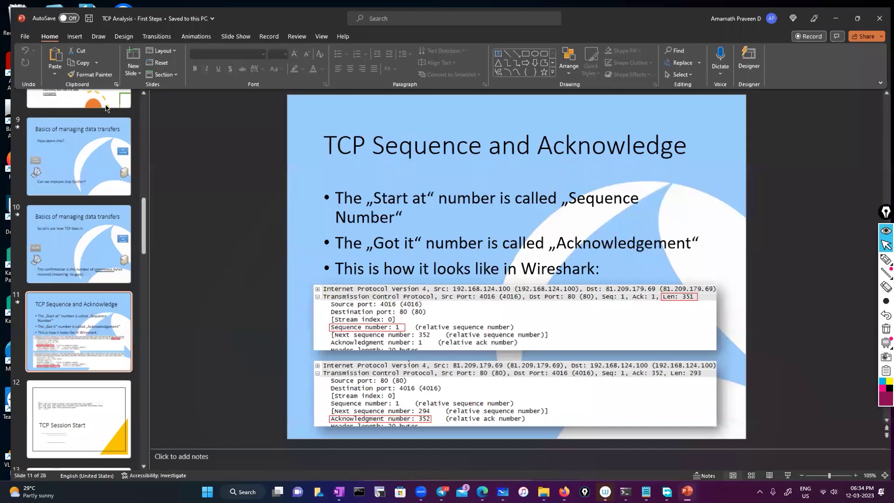
key(super+d)
double_click(87, 133)
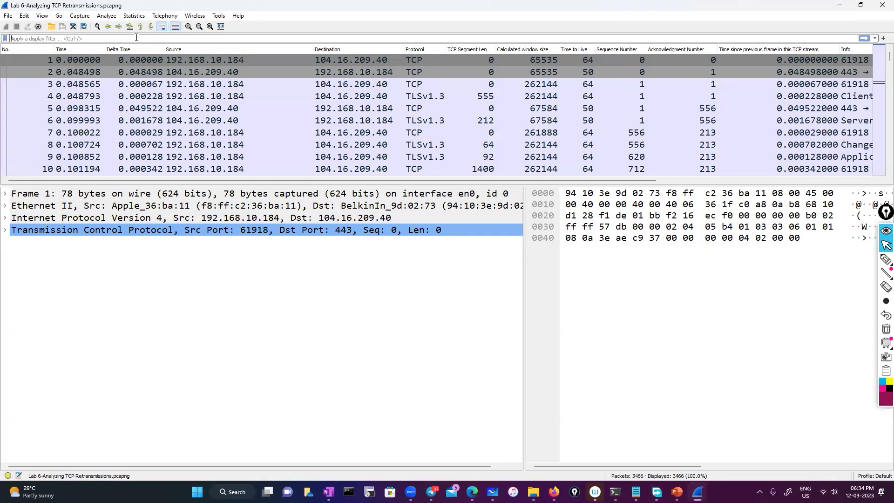
Filter the capture by "tcp" and circle the SYN, SYN-ACK and ACK flags of the first three packets with the pen.
text(tcp)
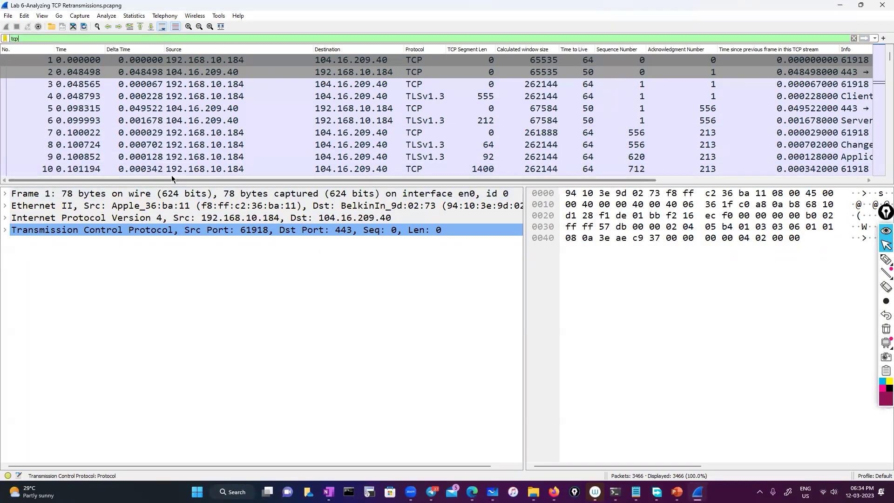
drag(172, 180, 379, 193)
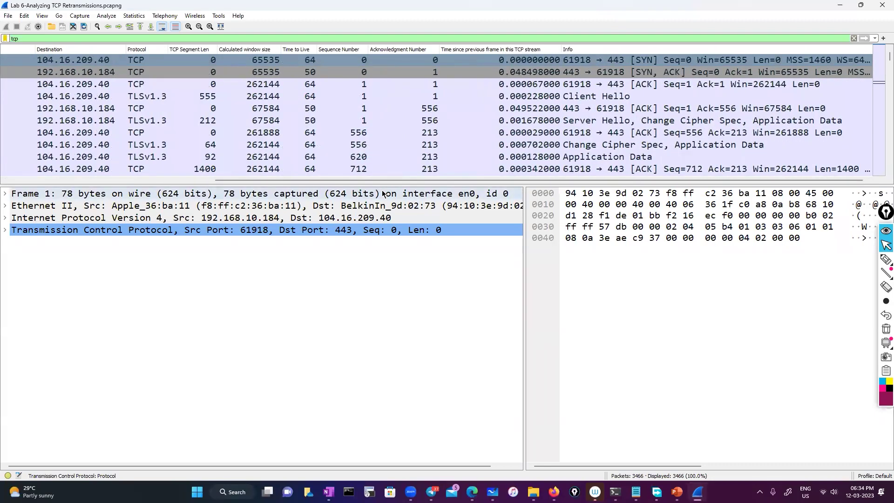
click(886, 260)
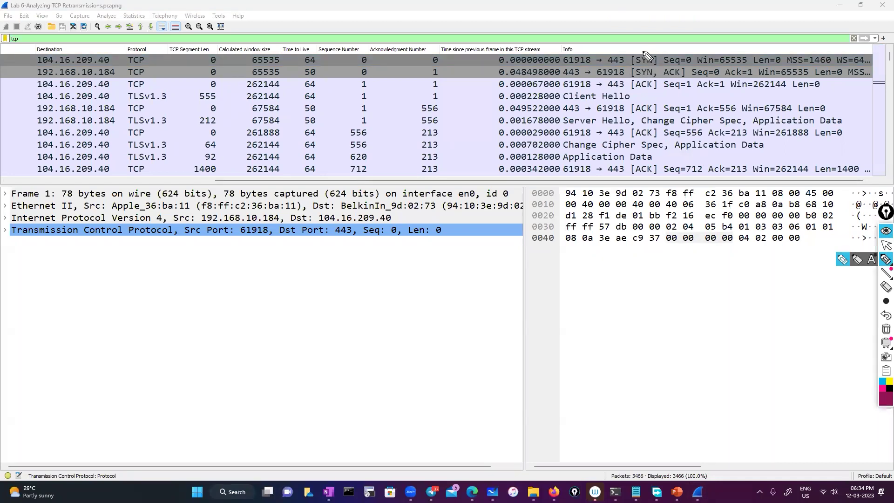
mouse_move(644, 49)
mouse_down()
mouse_move(630, 62)
mouse_move(627, 91)
mouse_move(666, 97)
mouse_up()
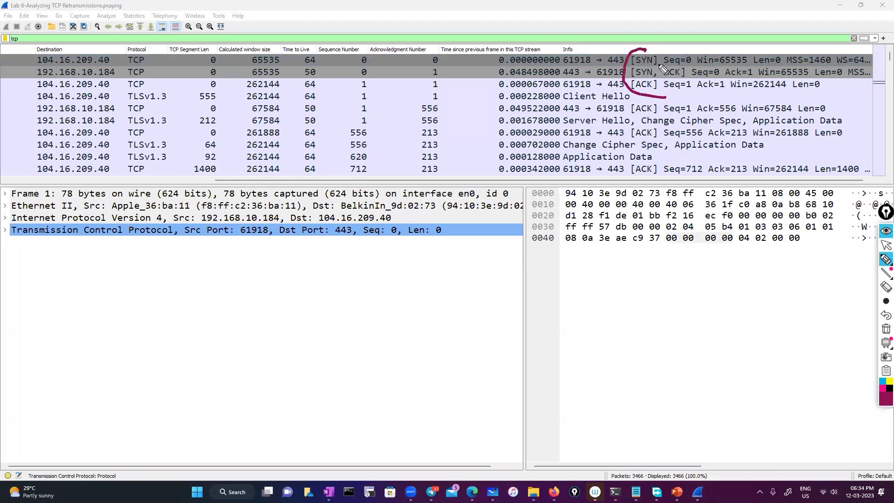
mouse_move(645, 50)
mouse_down()
mouse_move(693, 56)
mouse_move(652, 94)
mouse_up()
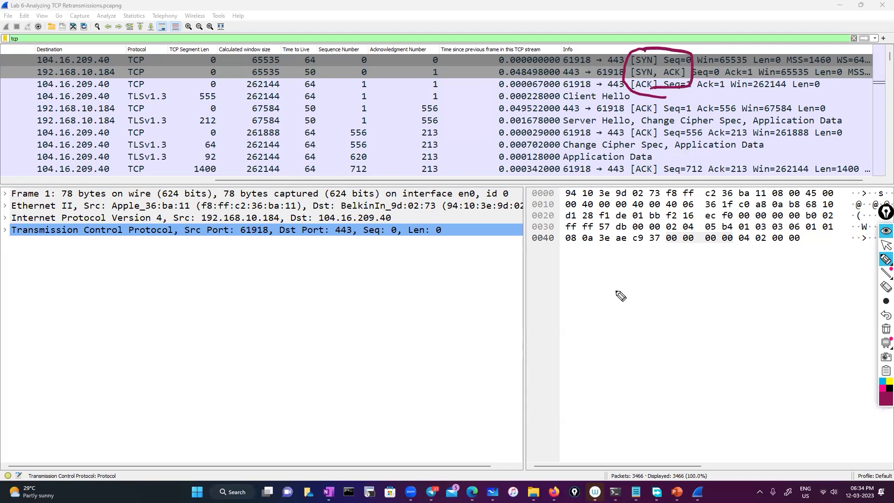
Sketch a circled "C" and a circled "S" below the packet bytes, with a vertical line under C and a boxed "Syn" arrow pointing toward S.
mouse_move(623, 293)
mouse_down()
mouse_move(634, 279)
mouse_move(639, 287)
mouse_up()
drag(752, 274, 749, 294)
drag(772, 279, 750, 293)
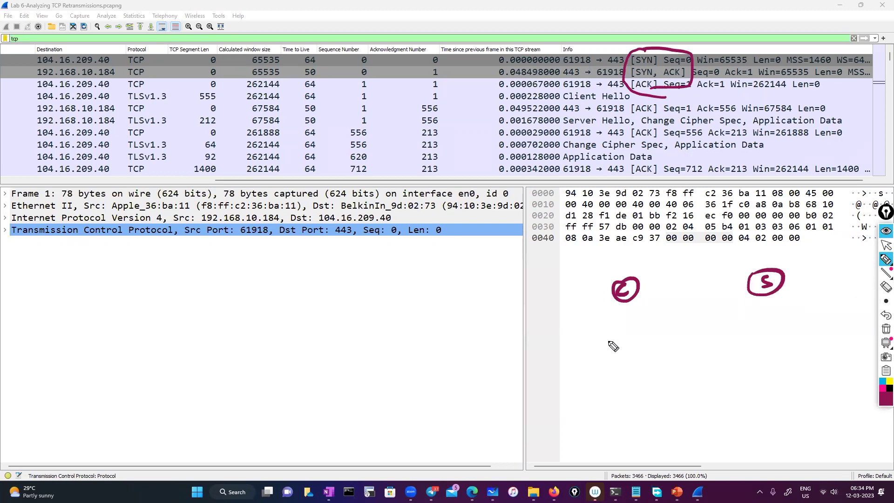
drag(634, 307, 630, 359)
drag(649, 321, 697, 321)
mouse_move(667, 299)
mouse_down()
mouse_move(661, 310)
mouse_move(691, 306)
mouse_move(652, 318)
mouse_move(669, 292)
mouse_up()
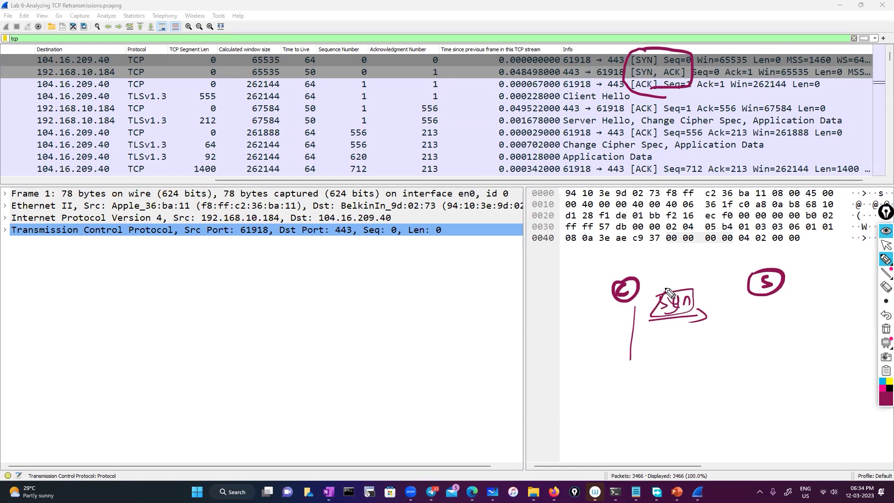
Select the first SYN packet and expand its Transmission Control Protocol details.
click(886, 245)
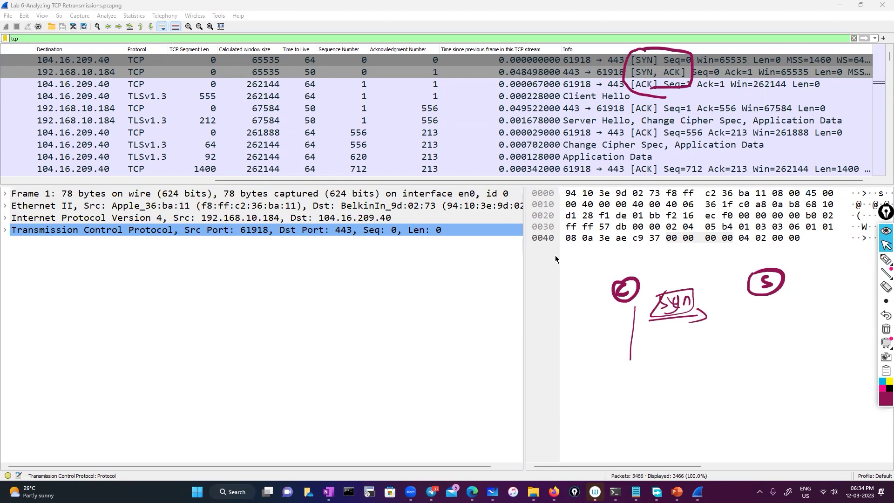
click(260, 63)
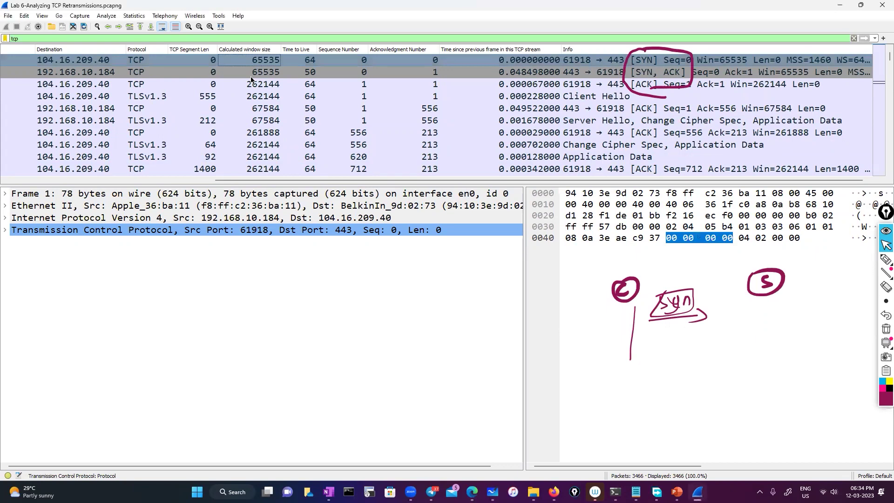
click(5, 230)
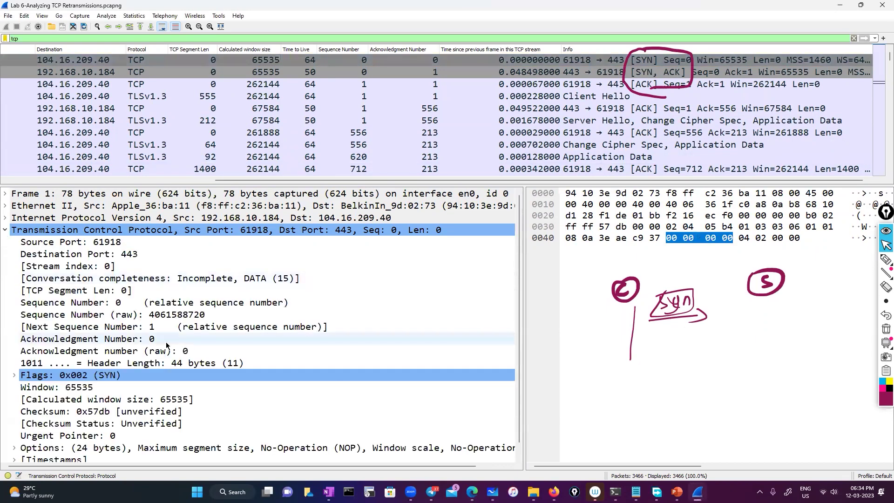
scroll(167, 344, down, 1)
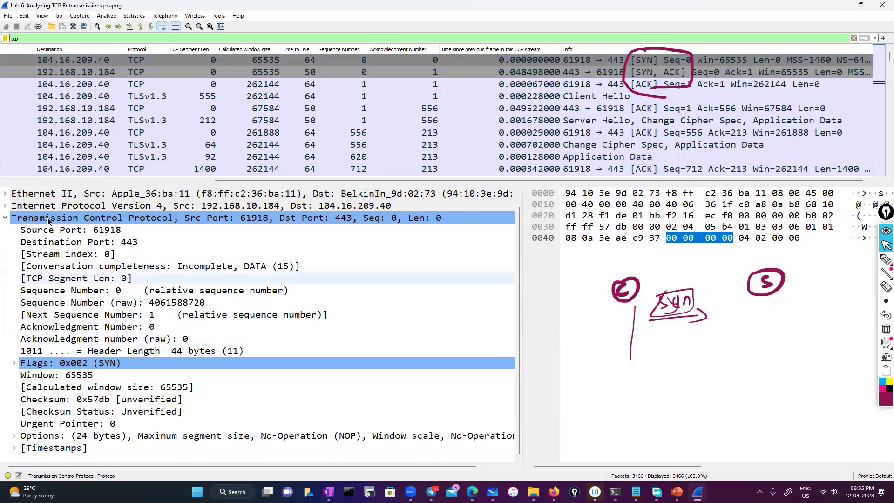
scroll(209, 241, up, 1)
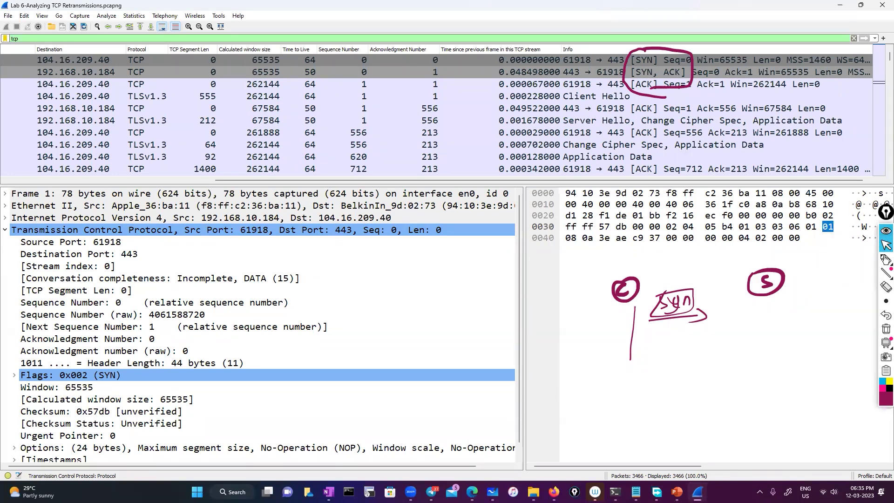
Circle destination port 443, annotate it with a boxed "HTTPS", and outline the packet's source and destination IP addresses.
mouse_move(342, 220)
mouse_down()
mouse_move(353, 240)
mouse_move(339, 218)
mouse_up()
drag(367, 258, 382, 264)
mouse_move(378, 258)
mouse_down()
mouse_move(376, 268)
mouse_move(402, 265)
mouse_move(416, 251)
mouse_move(433, 254)
mouse_move(449, 246)
mouse_move(450, 230)
mouse_move(456, 252)
mouse_up()
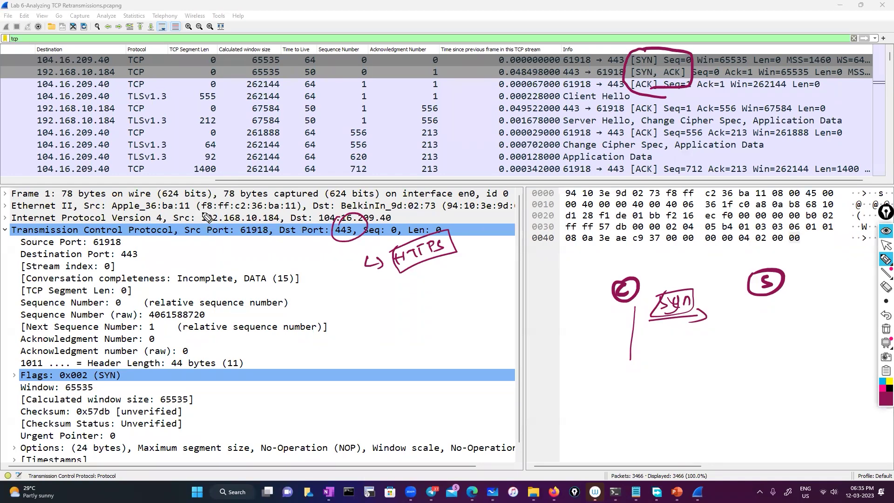
mouse_move(206, 212)
mouse_down()
mouse_move(211, 233)
mouse_move(298, 216)
mouse_move(204, 212)
mouse_up()
mouse_move(395, 211)
mouse_down()
mouse_move(318, 216)
mouse_move(392, 223)
mouse_up()
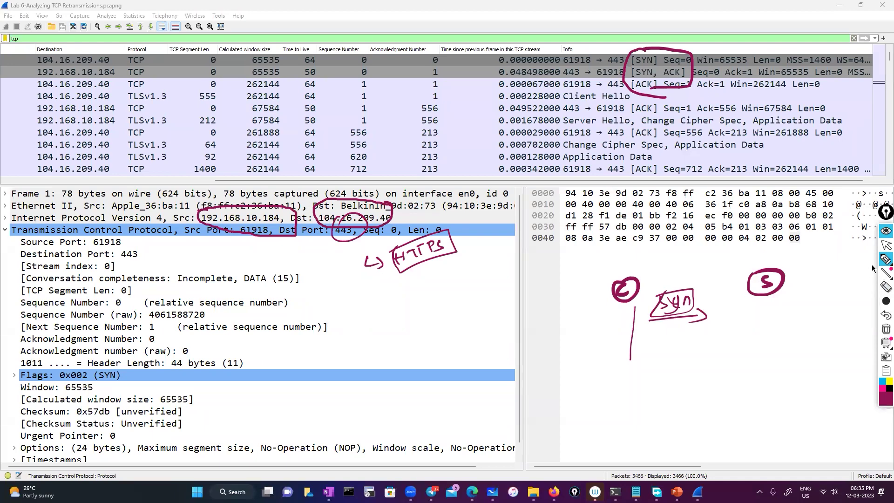
click(885, 246)
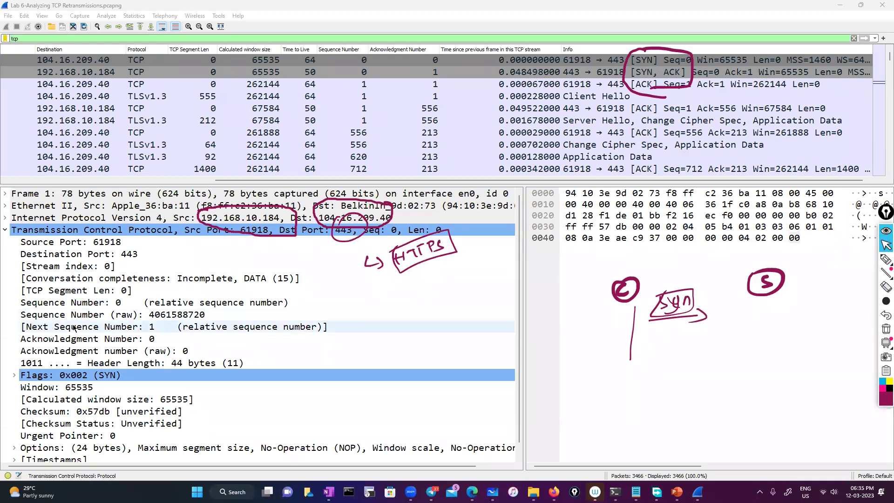
Expand the SYN packet's TCP flags and write a boxed "Flag - Syn" note beneath the client-server sketch.
scroll(74, 328, down, 1)
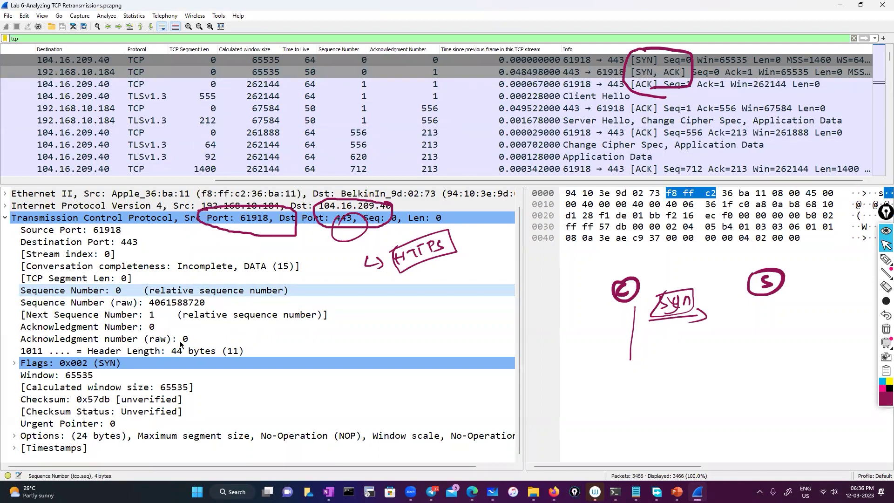
click(15, 363)
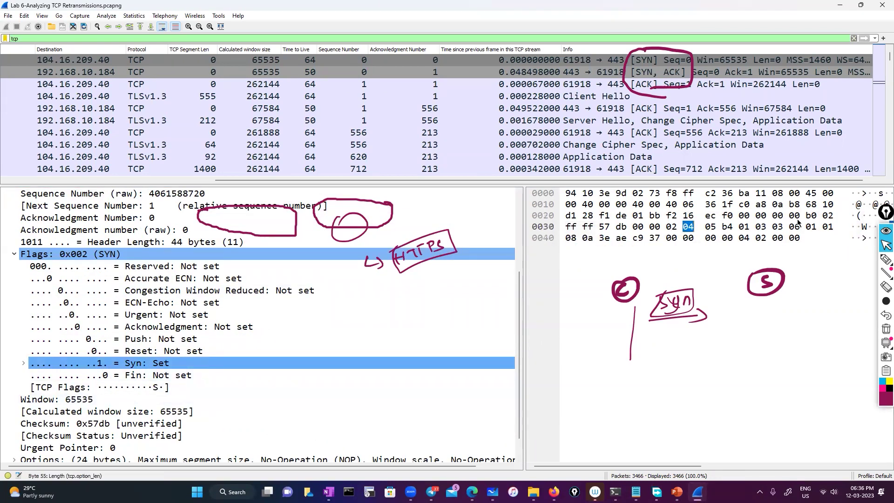
click(886, 260)
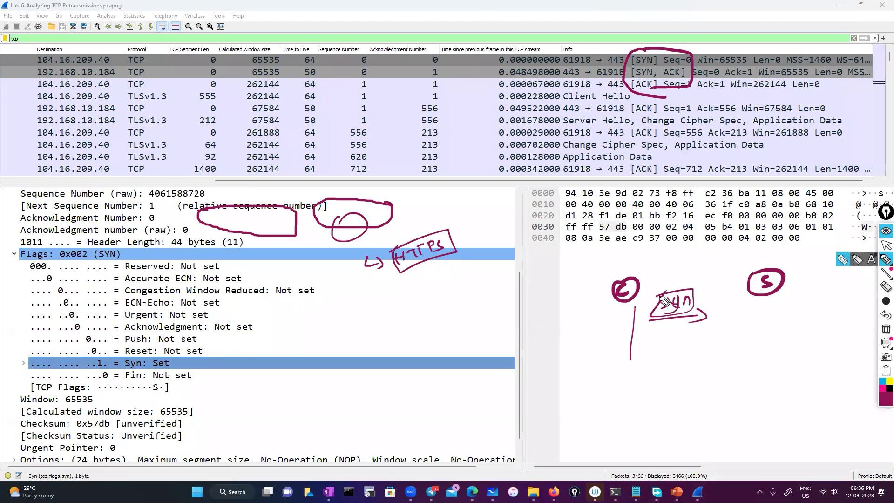
click(660, 365)
mouse_move(646, 362)
mouse_down()
mouse_move(674, 381)
mouse_move(686, 361)
mouse_up()
click(886, 301)
click(830, 301)
drag(675, 374, 685, 373)
mouse_move(692, 360)
mouse_down()
mouse_move(696, 373)
mouse_move(787, 365)
mouse_move(755, 366)
mouse_up()
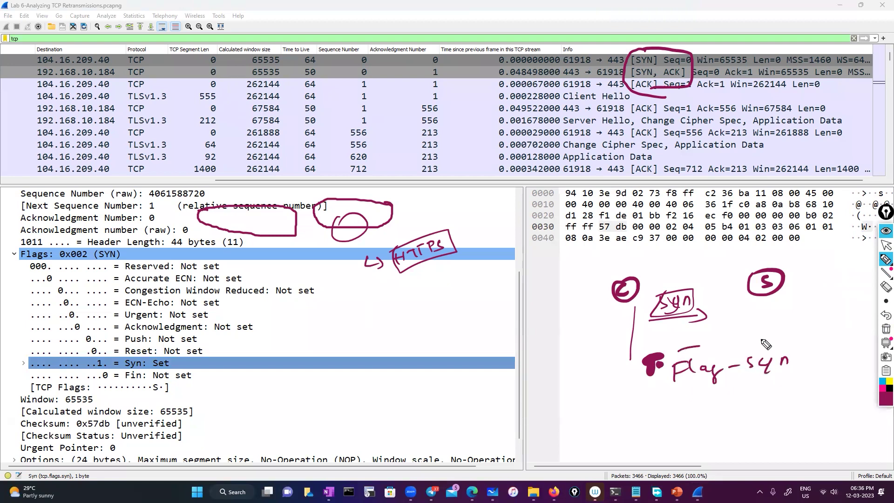
mouse_move(701, 344)
mouse_down()
mouse_move(719, 393)
mouse_move(702, 343)
mouse_up()
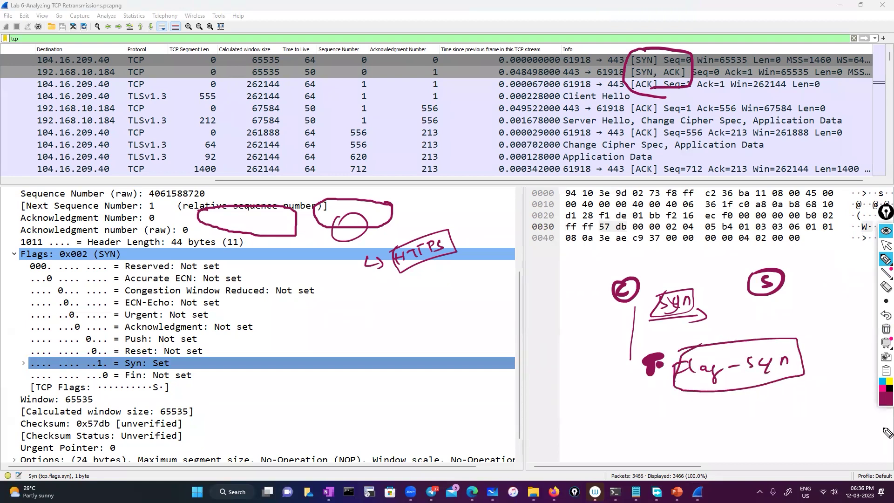
Erase the stray ink blot beside the "Flag - Syn" note.
click(886, 286)
drag(653, 383, 658, 367)
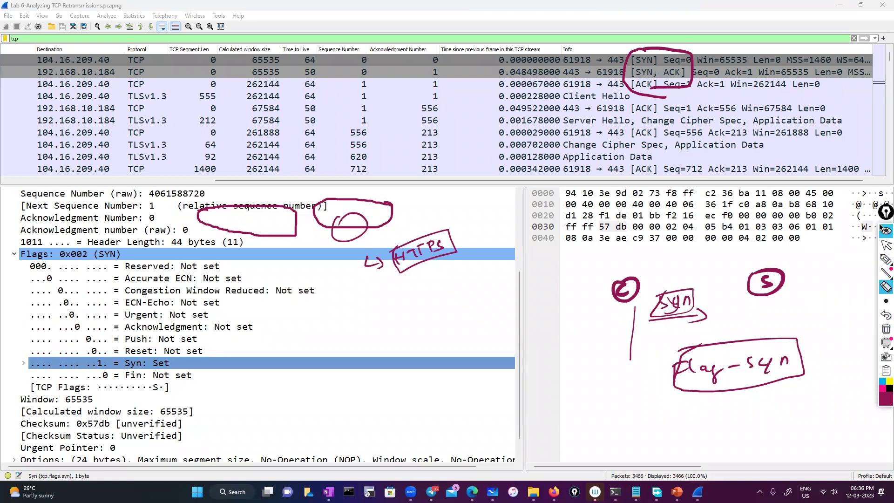
click(886, 245)
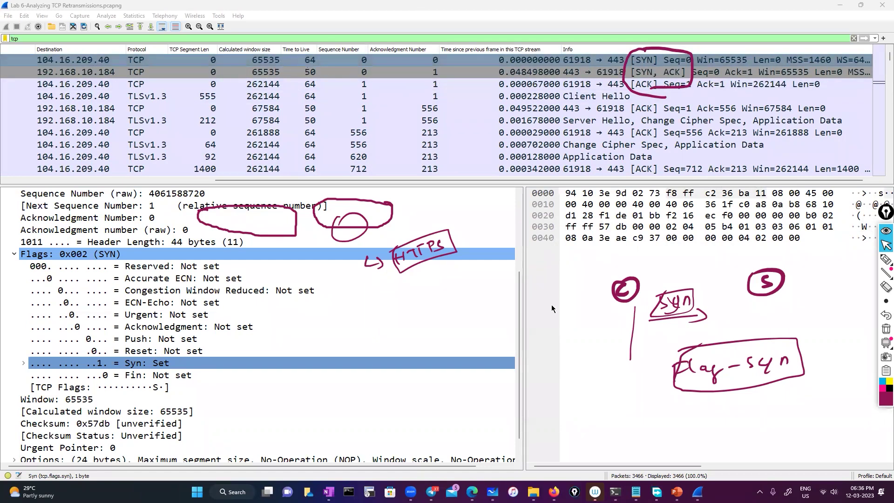
Write the TTL values 64 (boxed), 128 and 255, and the note "TTL → every HOP → decremented" with a boxed TTL.
click(886, 259)
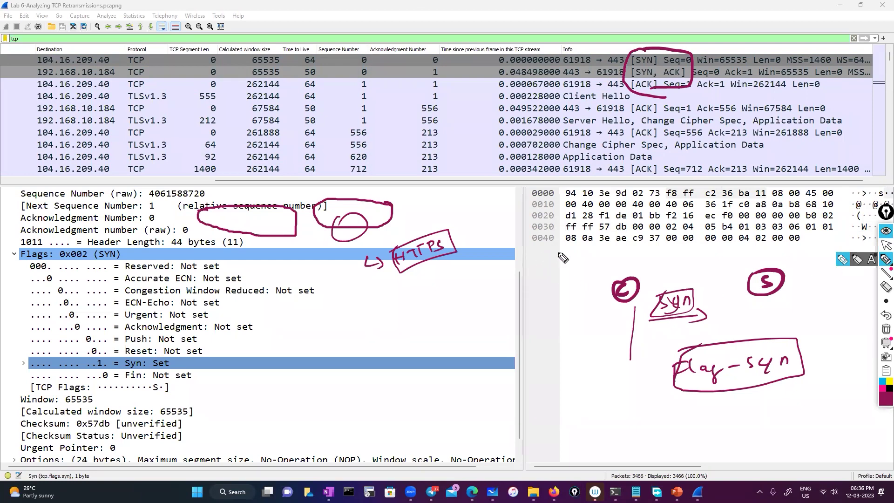
mouse_move(546, 253)
mouse_down()
mouse_move(542, 268)
mouse_move(565, 282)
mouse_move(556, 291)
mouse_move(581, 301)
mouse_move(559, 319)
mouse_move(582, 319)
mouse_move(571, 246)
mouse_move(542, 243)
mouse_up()
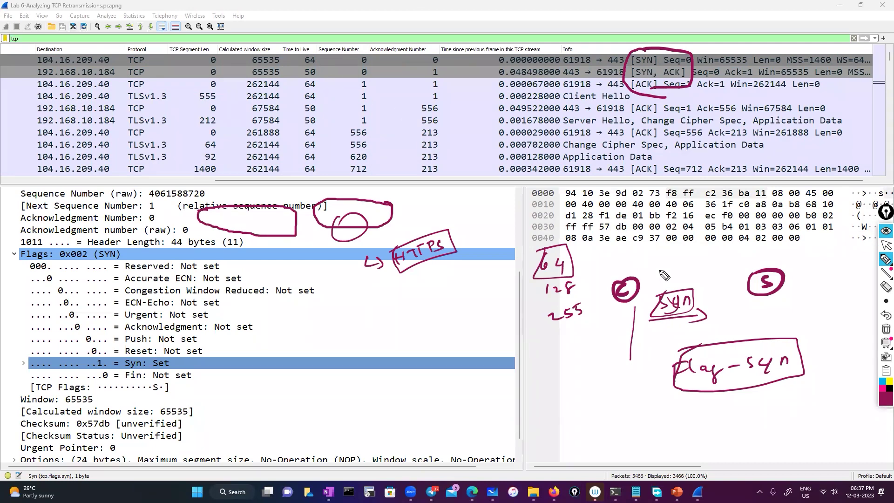
drag(595, 263, 660, 254)
mouse_move(559, 429)
mouse_down()
mouse_move(628, 409)
mouse_move(561, 431)
mouse_move(608, 426)
mouse_move(622, 414)
mouse_move(741, 417)
mouse_move(821, 389)
mouse_move(838, 392)
mouse_up()
mouse_move(856, 392)
mouse_down()
mouse_move(831, 407)
mouse_move(861, 398)
mouse_move(869, 411)
mouse_up()
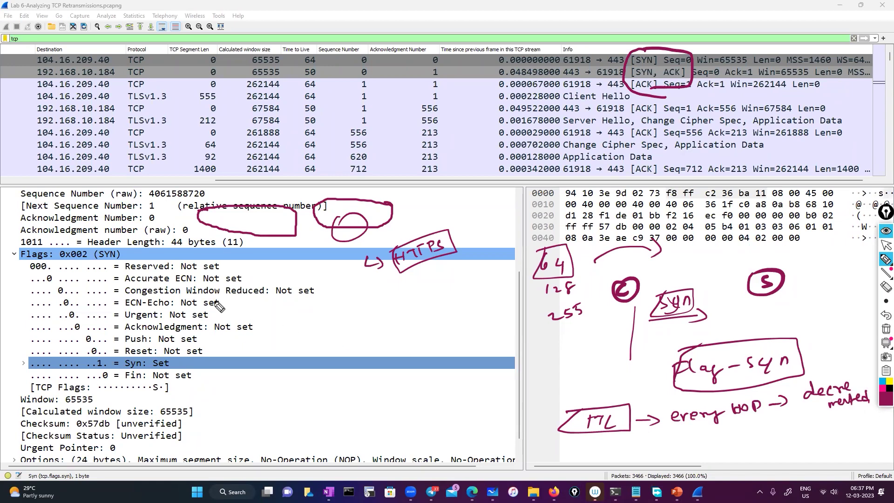
Sketch a chain of four routers as crossed circles linked by lines, enclose the middle two, and draw an arc under the first hop.
drag(296, 325, 290, 335)
mouse_move(300, 317)
mouse_down()
mouse_move(280, 346)
mouse_move(317, 341)
mouse_move(305, 336)
mouse_up()
drag(375, 313, 372, 314)
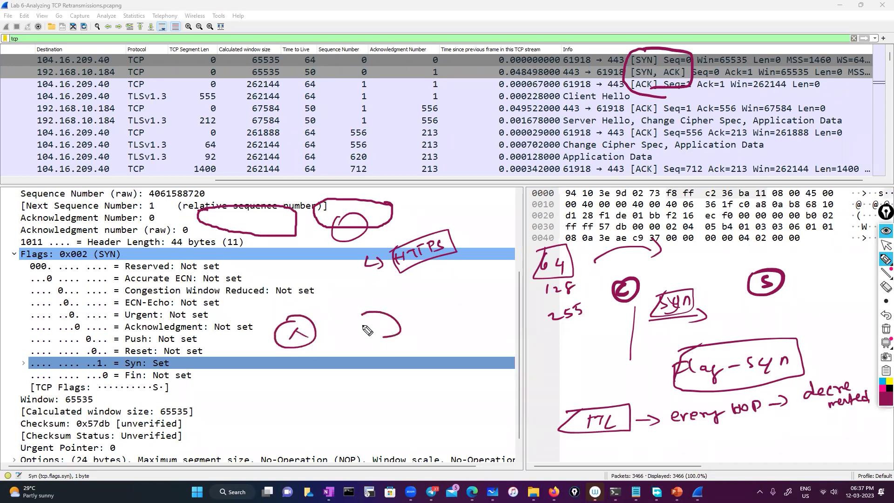
mouse_move(484, 307)
mouse_down()
mouse_move(468, 321)
mouse_move(486, 308)
mouse_up()
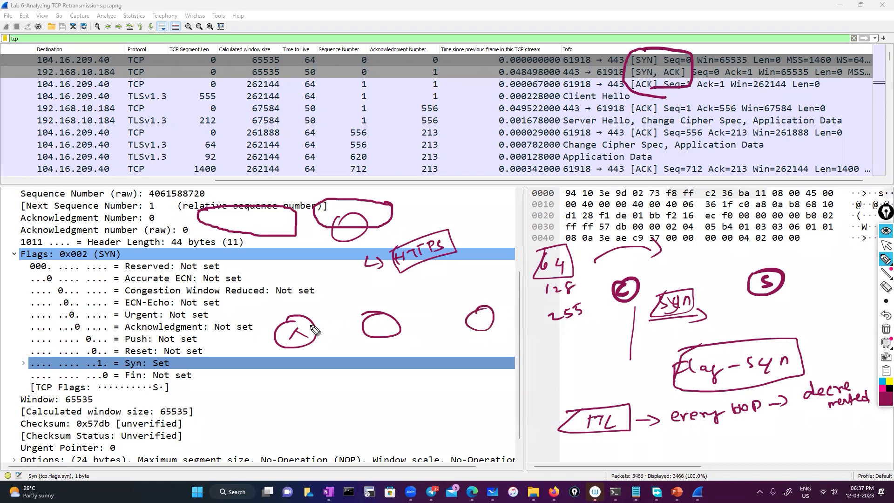
mouse_move(377, 322)
mouse_down()
mouse_move(386, 332)
mouse_move(377, 333)
mouse_up()
drag(474, 320, 480, 327)
drag(479, 327, 492, 312)
mouse_move(392, 280)
mouse_down()
mouse_move(484, 271)
mouse_move(496, 356)
mouse_move(367, 333)
mouse_move(396, 274)
mouse_up()
mouse_move(577, 331)
mouse_down()
mouse_move(577, 348)
mouse_move(565, 348)
mouse_up()
mouse_move(315, 333)
mouse_down()
mouse_move(547, 332)
mouse_move(564, 345)
mouse_up()
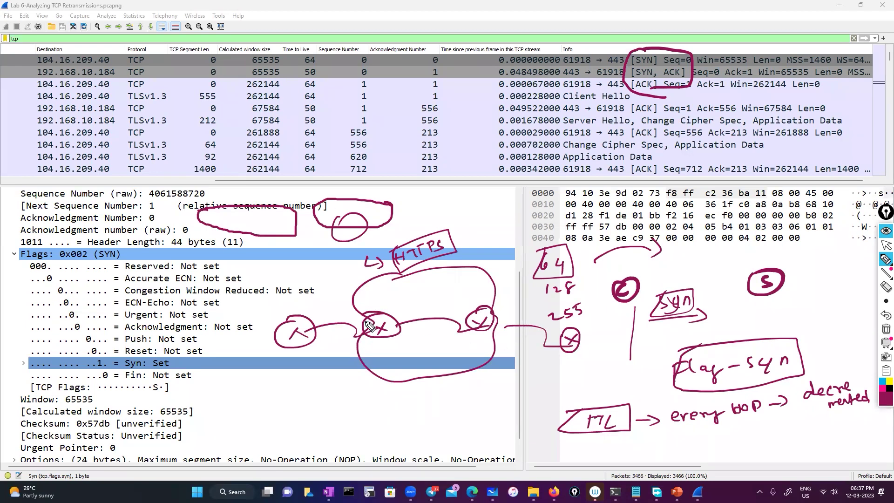
mouse_move(290, 354)
mouse_down()
mouse_move(369, 376)
mouse_move(407, 359)
mouse_up()
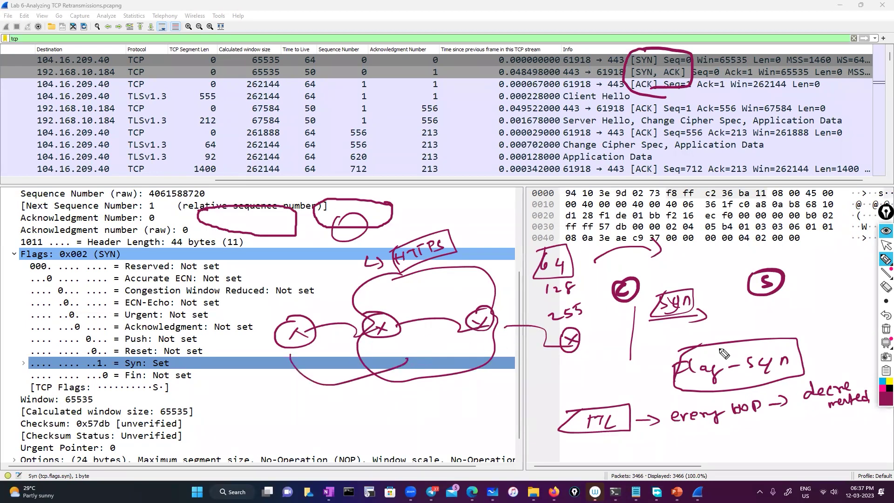
Change the pen color to green and write a boxed "TTL -1" beneath the link between the first two routers.
click(886, 404)
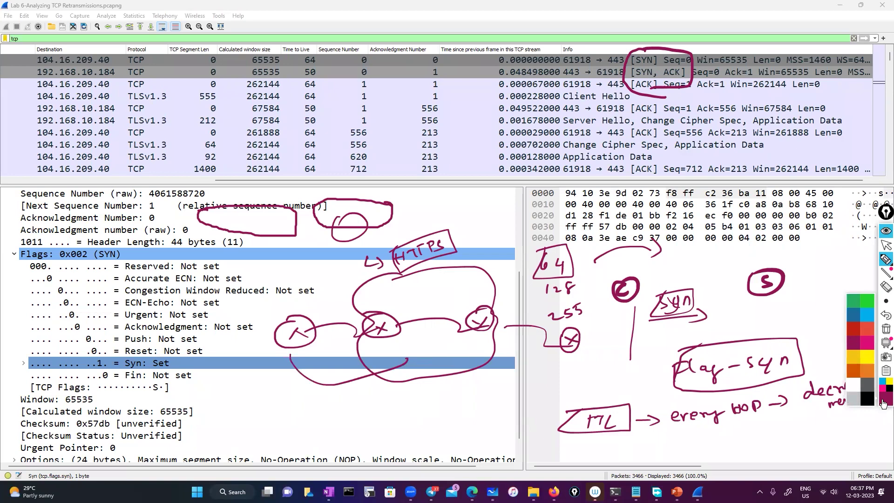
click(867, 307)
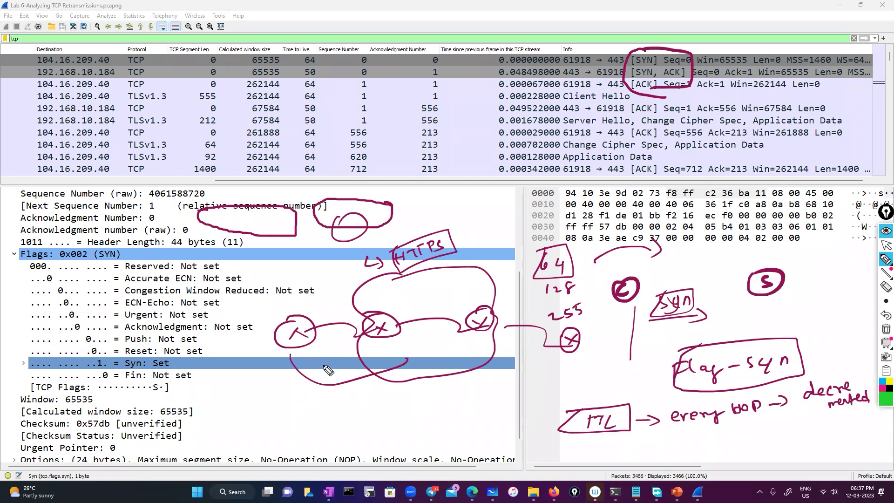
mouse_move(313, 359)
mouse_down()
mouse_move(332, 367)
mouse_move(371, 348)
mouse_move(381, 330)
mouse_move(303, 356)
mouse_move(325, 339)
mouse_up()
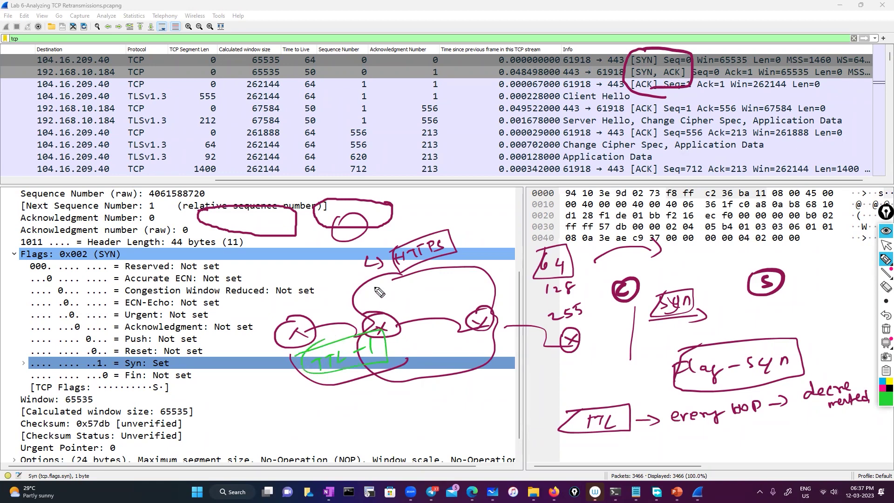
Mark in green the TTL 50, the first packet's sequence and acknowledgment numbers, the Client Hello row and the window sizes, adding "payload".
mouse_move(324, 69)
mouse_down()
mouse_move(298, 83)
mouse_move(326, 71)
mouse_up()
mouse_move(350, 65)
mouse_down()
mouse_move(362, 53)
mouse_move(356, 70)
mouse_up()
drag(437, 57, 443, 69)
mouse_move(125, 94)
mouse_down()
mouse_move(535, 105)
mouse_move(630, 97)
mouse_up()
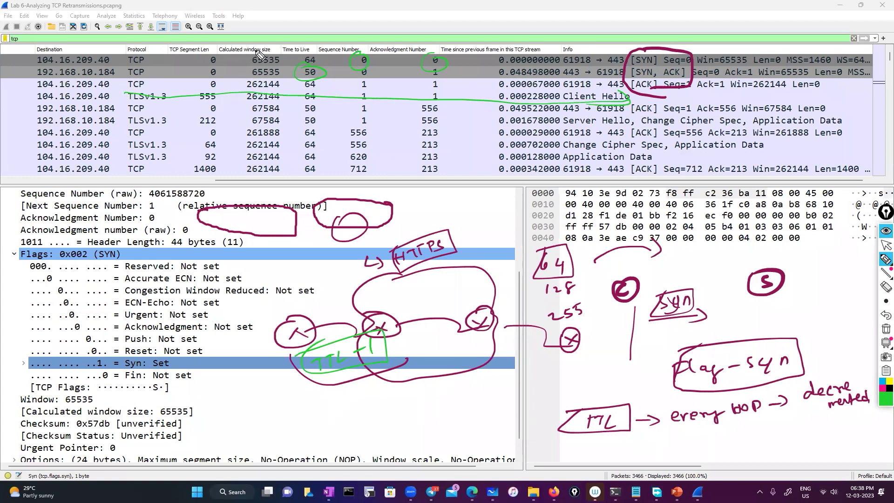
mouse_move(261, 57)
mouse_down()
mouse_move(251, 65)
mouse_move(268, 70)
mouse_move(287, 58)
mouse_move(256, 55)
mouse_move(258, 79)
mouse_move(249, 90)
mouse_move(281, 89)
mouse_move(265, 81)
mouse_up()
drag(289, 86, 403, 77)
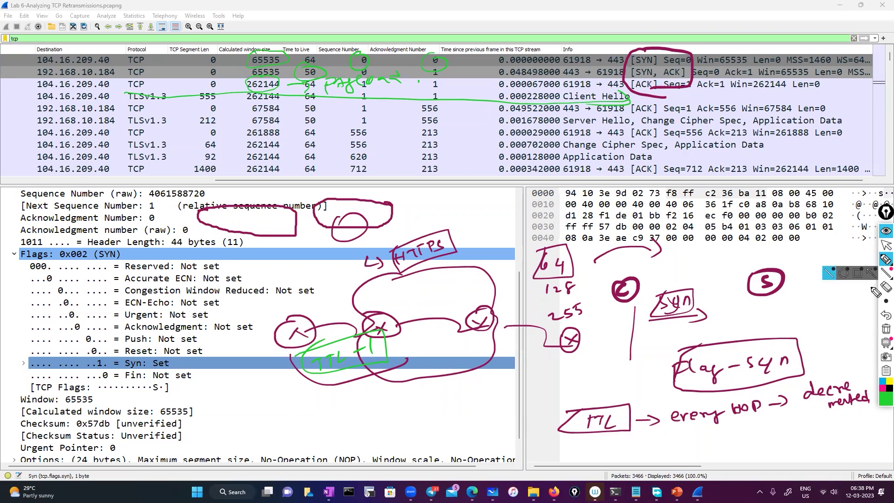
Clear all pen annotations and circle the Time to Live values of the SYN and SYN-ACK packets.
click(886, 331)
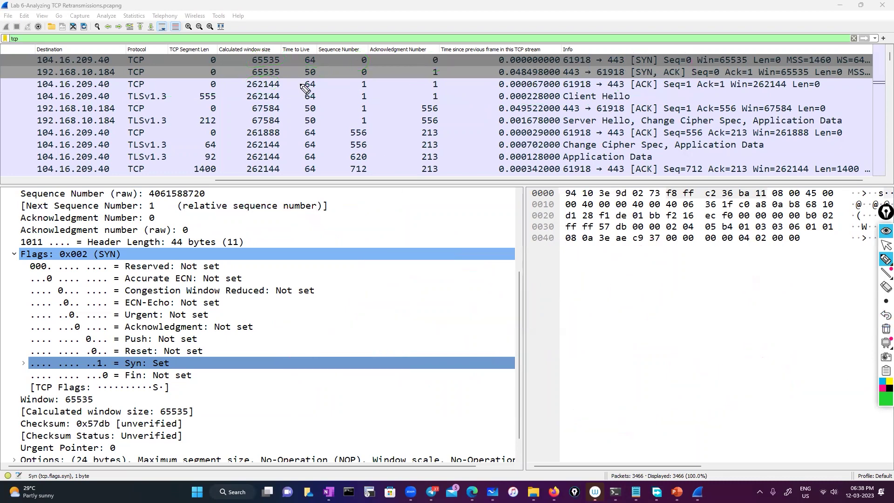
mouse_move(321, 60)
mouse_down()
mouse_move(300, 70)
mouse_move(317, 70)
mouse_move(318, 60)
mouse_up()
click(886, 245)
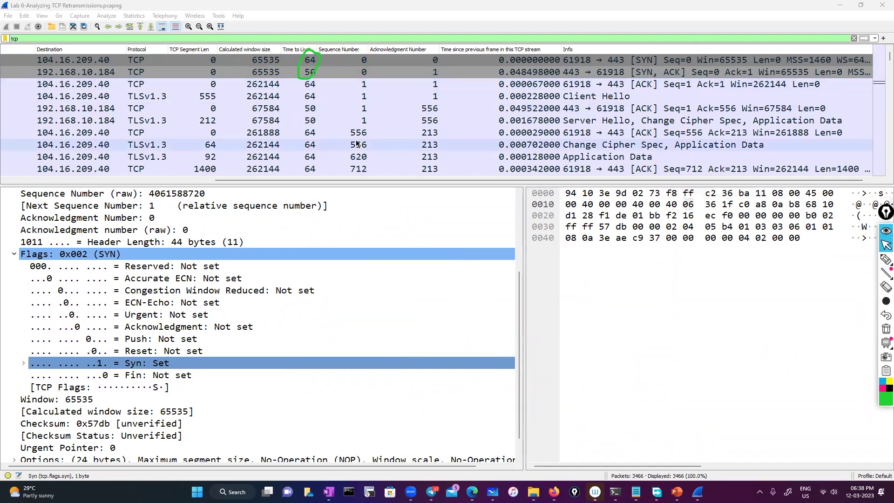
scroll(328, 131, down, 3)
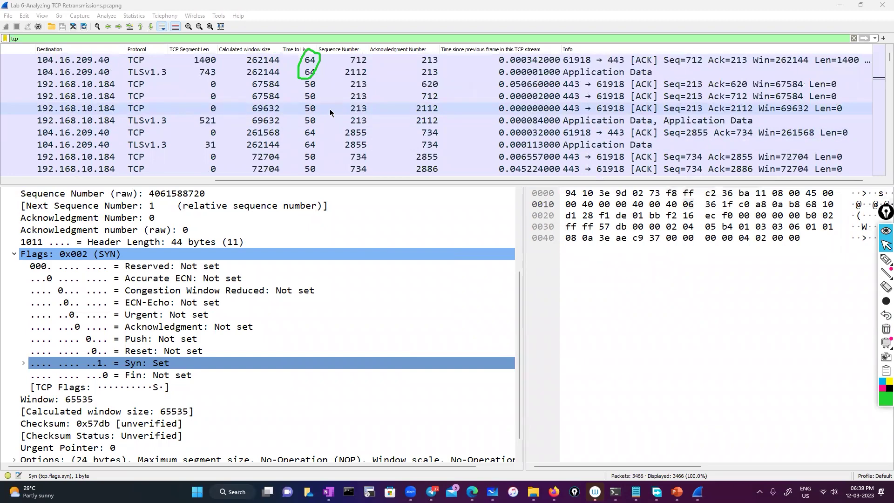
scroll(326, 111, up, 3)
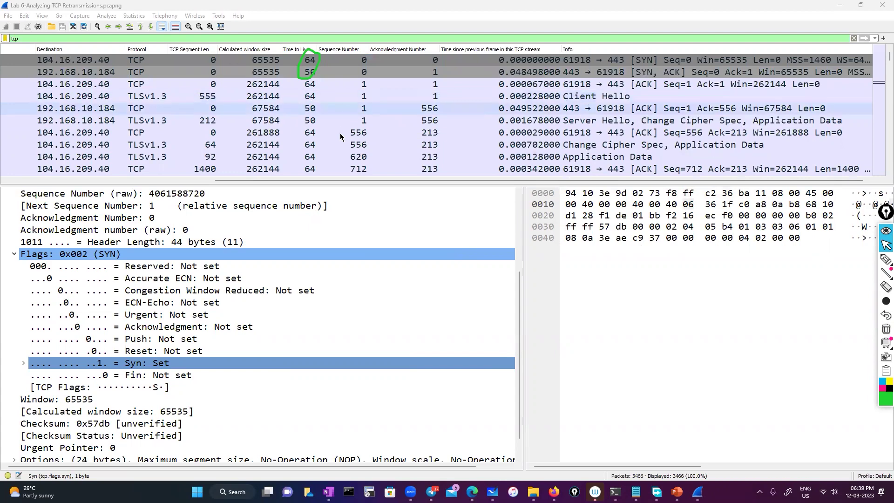
scroll(345, 135, down, 2)
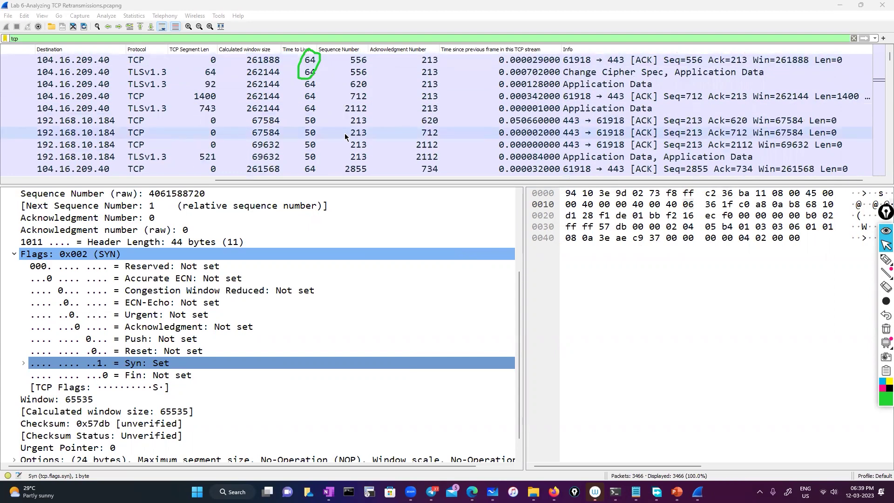
scroll(342, 134, up, 2)
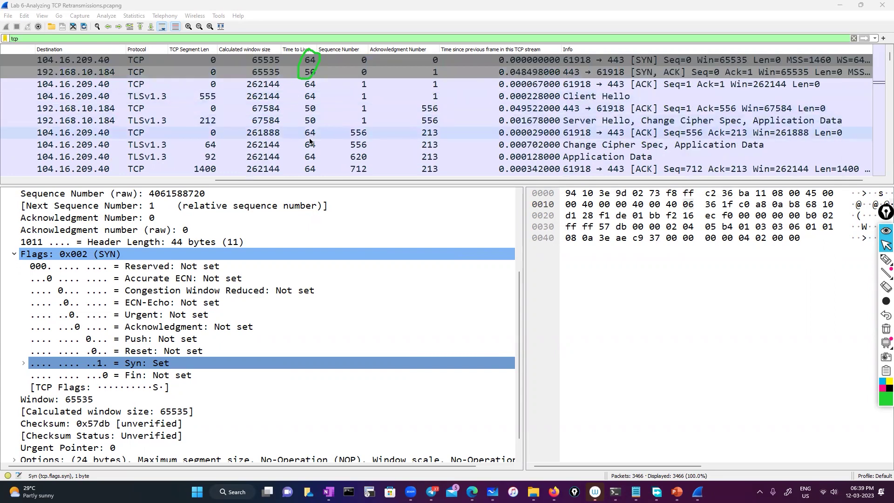
Select the 92-byte Application Data packet and examine its TCP flags, window size and payload details.
scroll(311, 142, down, 1)
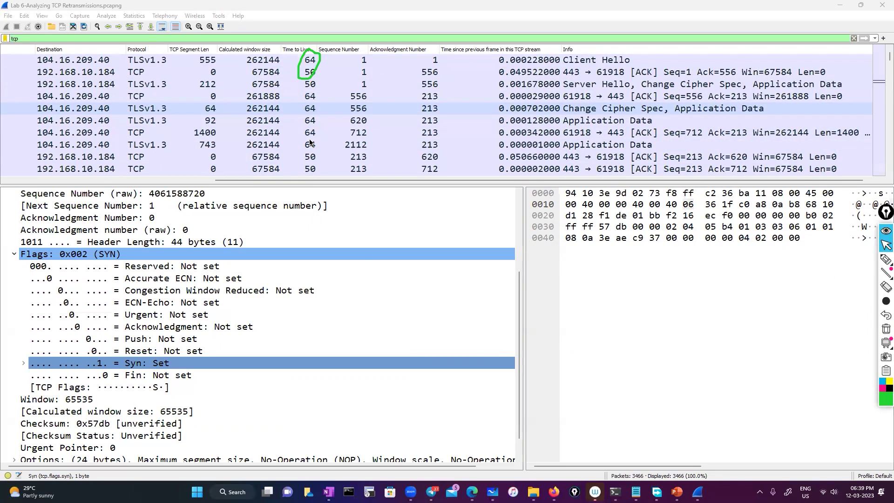
click(487, 122)
scroll(391, 294, down, 2)
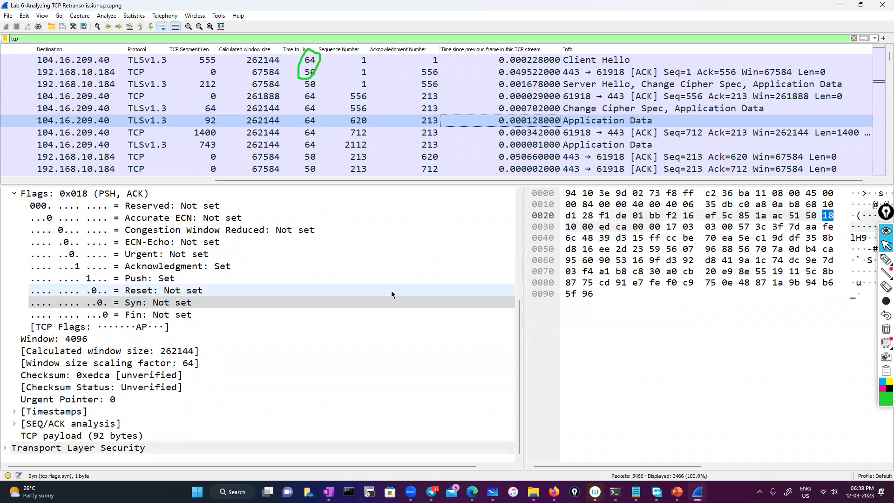
Look further through the TCP packet list for a retransmission and examine the rows just before it.
scroll(405, 122, down, 2)
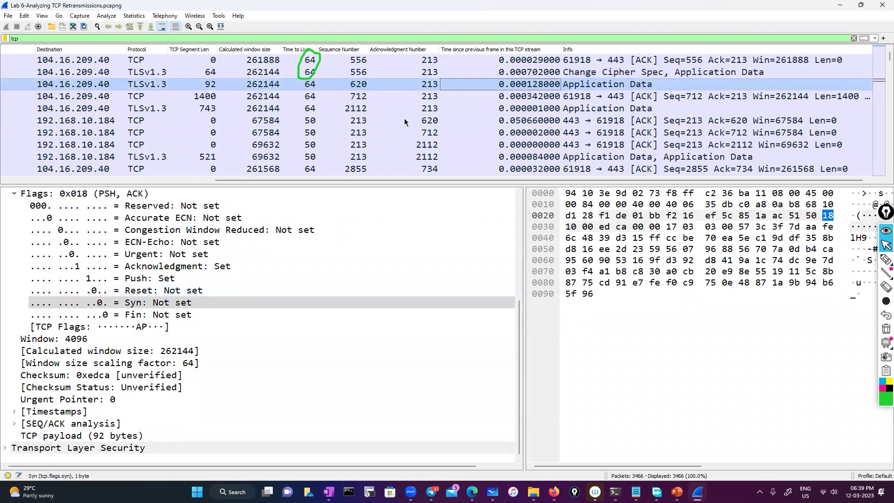
scroll(404, 122, down, 6)
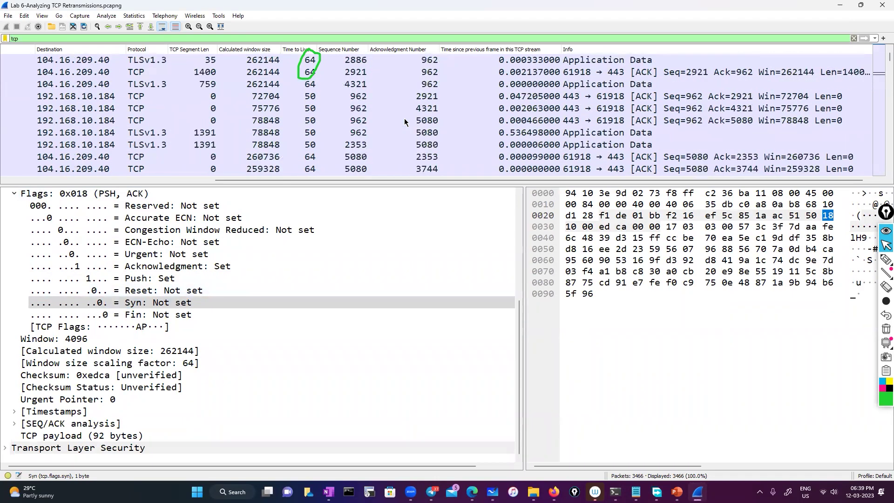
scroll(405, 122, down, 10)
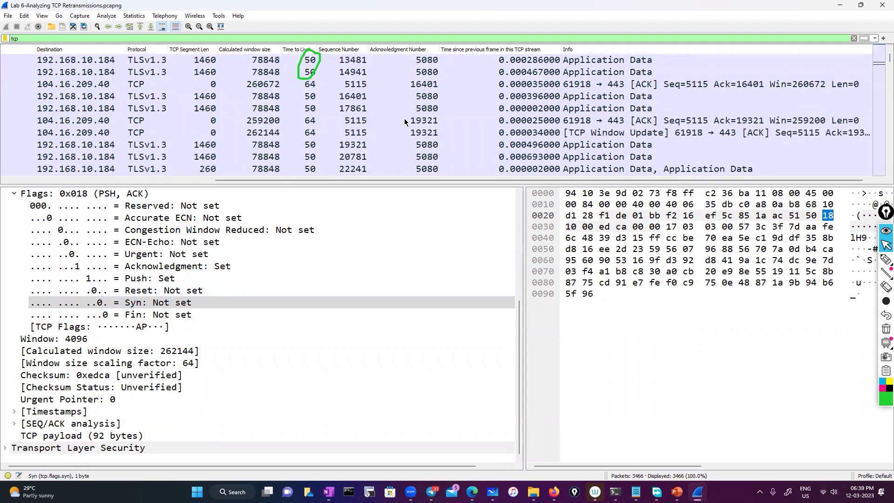
scroll(404, 122, down, 10)
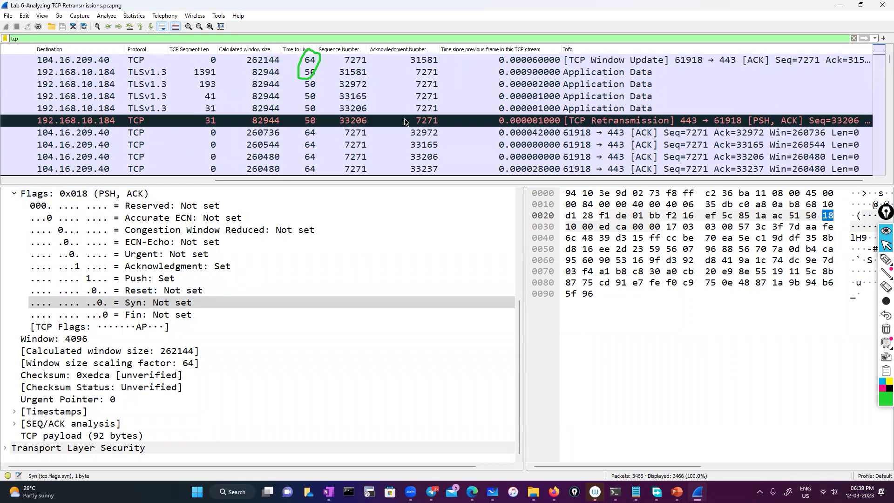
scroll(405, 122, up, 3)
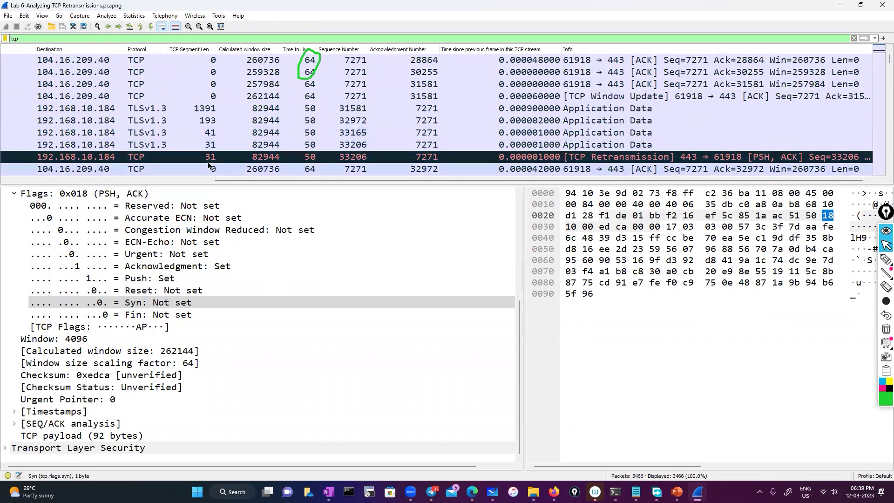
Inspect the Ethernet and TCP header details of the TCP Retransmission packet, including its sequence number and flags.
click(184, 161)
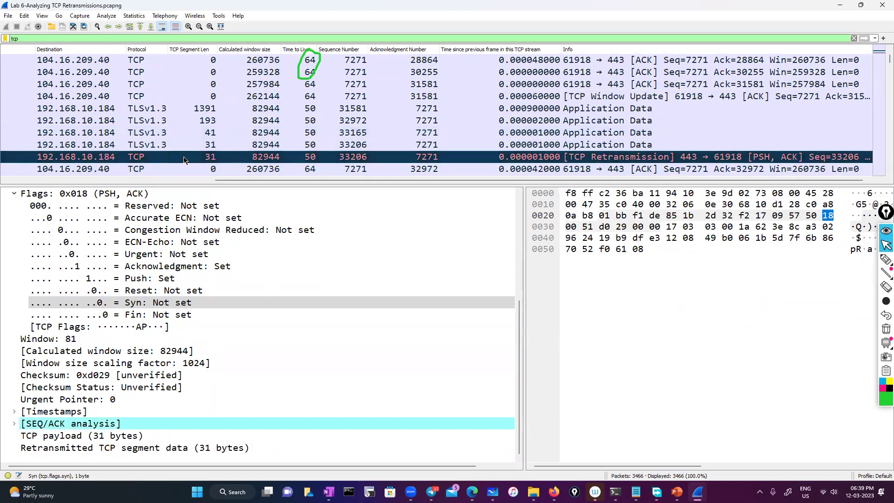
scroll(185, 160, down, 1)
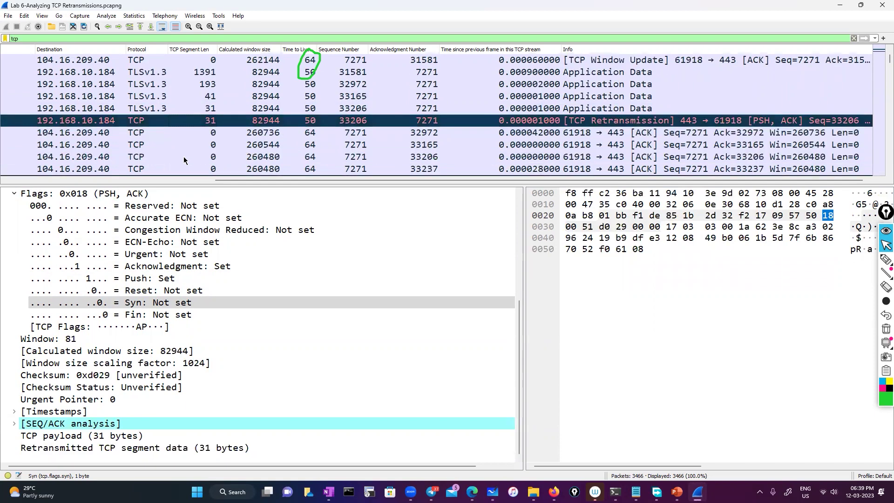
scroll(184, 160, up, 1)
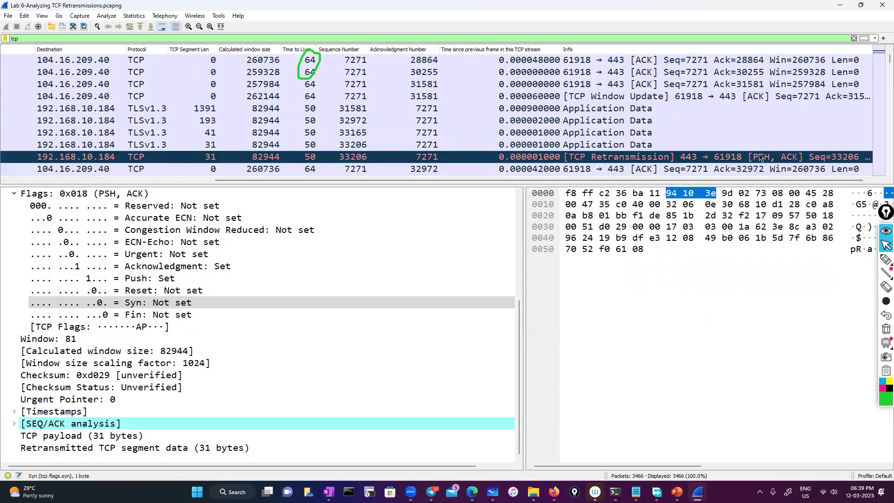
click(157, 279)
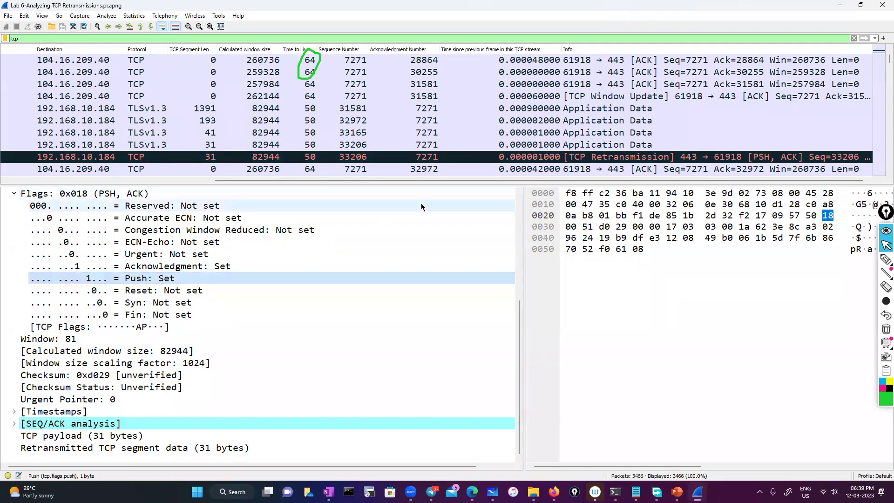
click(619, 193)
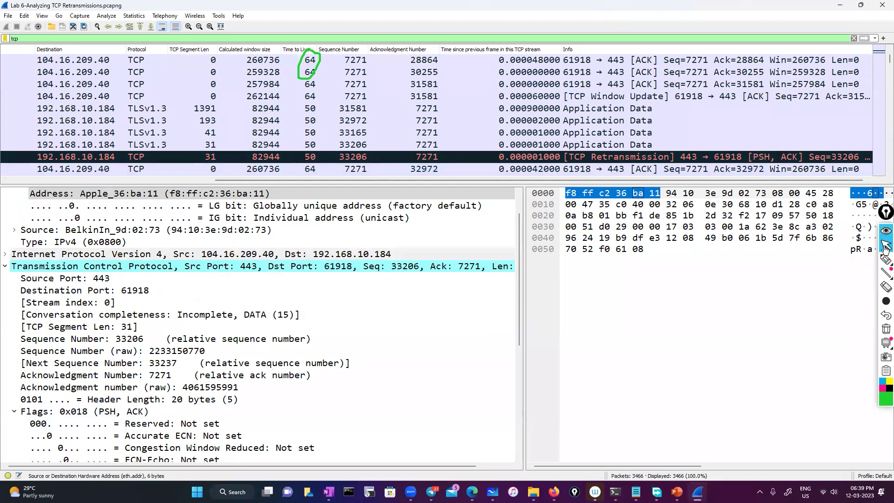
click(886, 246)
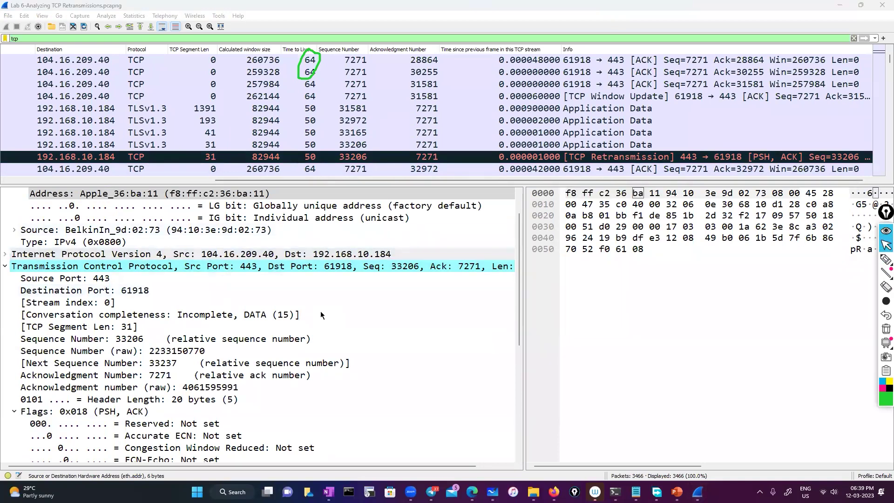
click(333, 157)
scroll(298, 305, up, 1)
scroll(298, 306, down, 4)
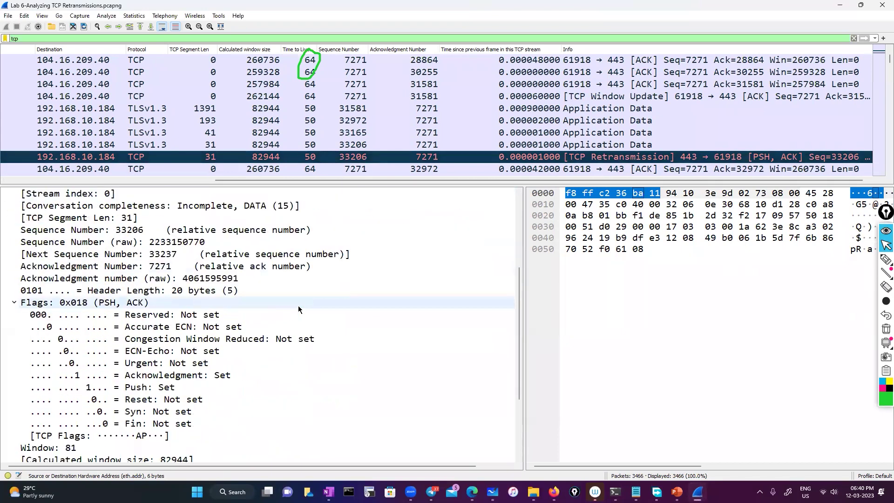
scroll(299, 308, down, 1)
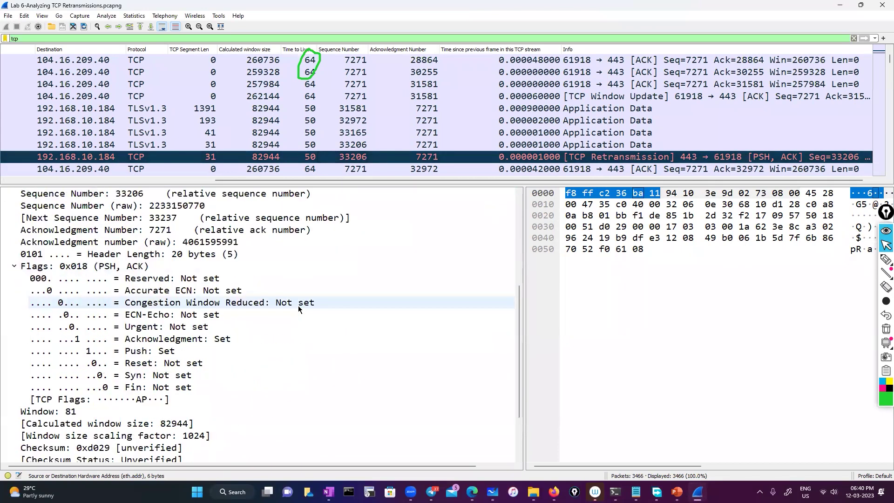
Draw green pen arrows beside the Syn, Push, Acknowledgment and Fin flag lines in the packet details.
click(884, 261)
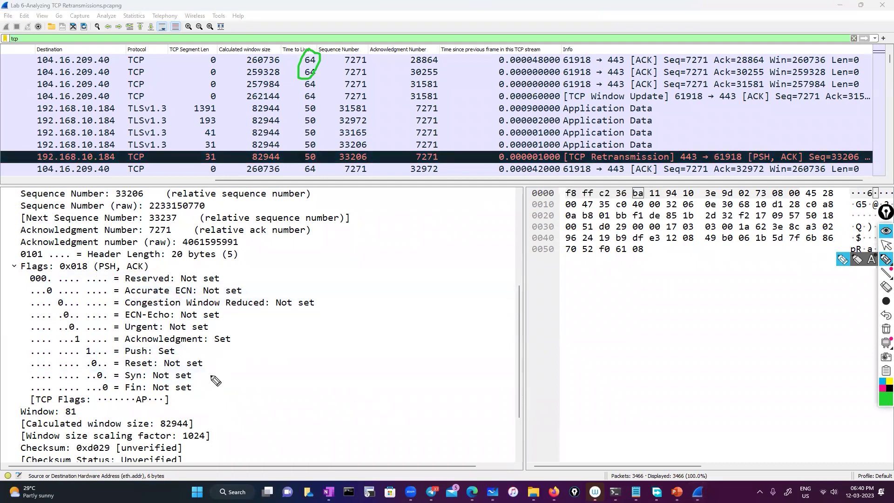
drag(204, 378, 239, 373)
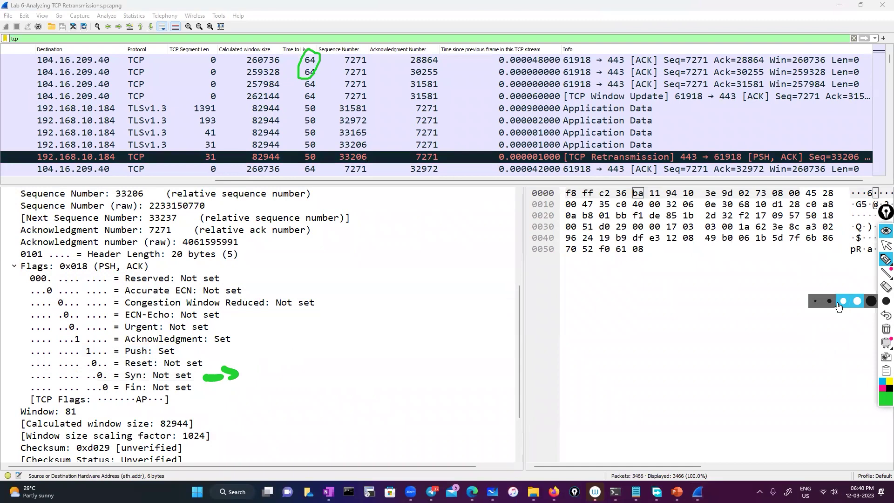
drag(197, 352, 222, 356)
click(224, 344)
mouse_move(253, 337)
mouse_down()
mouse_move(281, 333)
mouse_move(272, 339)
mouse_up()
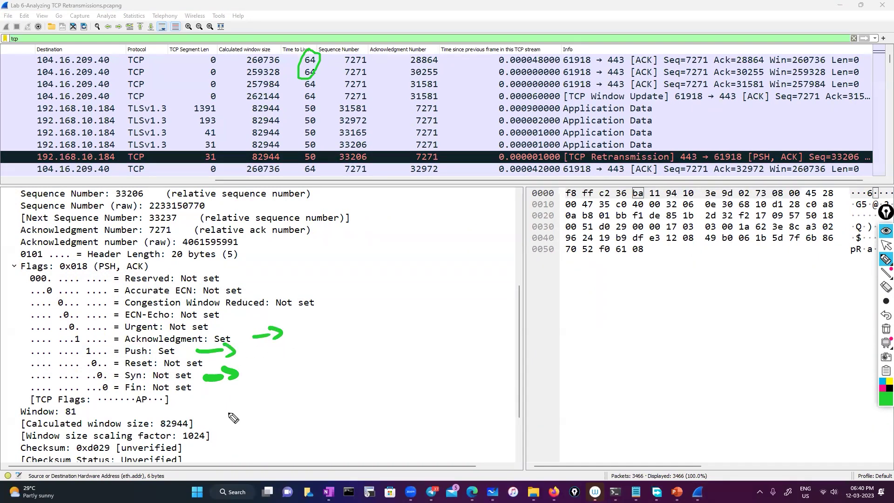
drag(221, 396, 251, 394)
drag(245, 387, 238, 410)
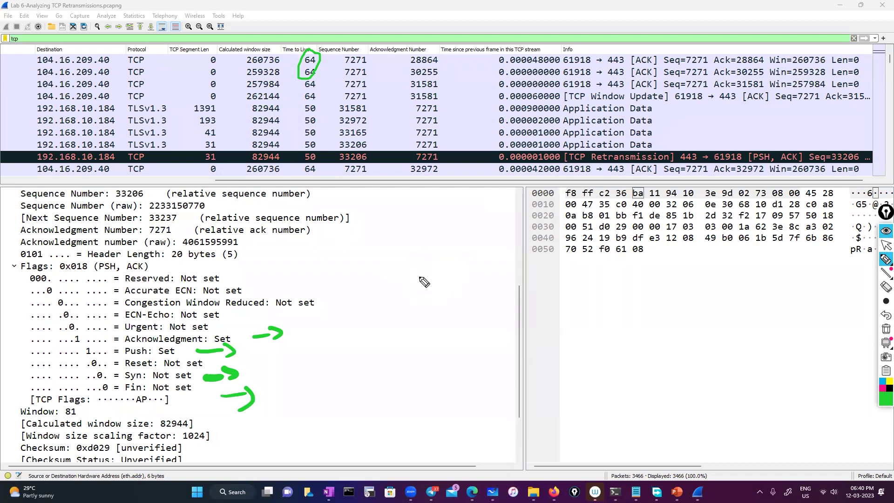
Sketch the TCP three-way handshake in green with three alternating arrows labelled Seq, Syn, Syn-ACK and ACK.
mouse_move(413, 270)
mouse_down()
mouse_move(463, 267)
mouse_move(454, 274)
mouse_up()
mouse_move(421, 241)
mouse_down()
mouse_move(414, 250)
mouse_move(431, 250)
mouse_up()
mouse_move(441, 243)
mouse_down()
mouse_move(440, 256)
mouse_move(496, 251)
mouse_up()
mouse_move(485, 289)
mouse_down()
mouse_move(425, 304)
mouse_move(446, 306)
mouse_up()
mouse_move(470, 268)
mouse_down()
mouse_move(504, 275)
mouse_move(556, 263)
mouse_up()
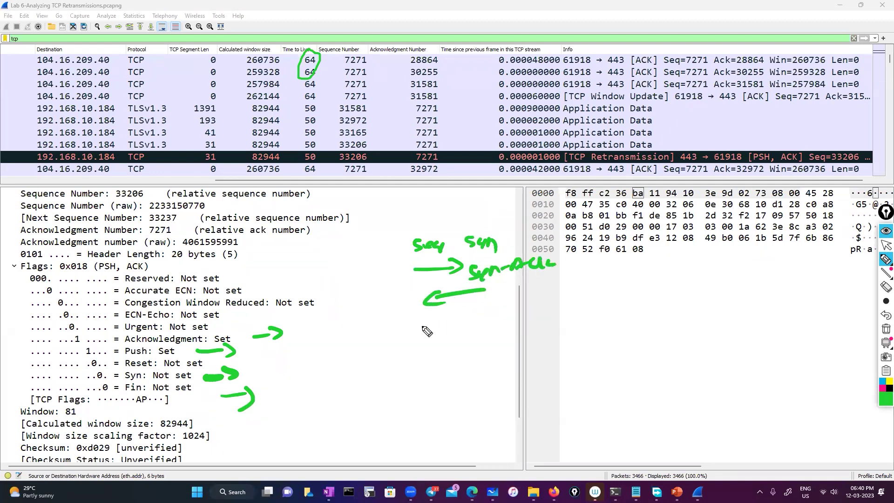
mouse_move(414, 328)
mouse_down()
mouse_move(502, 318)
mouse_move(484, 329)
mouse_up()
mouse_move(444, 354)
mouse_down()
mouse_move(455, 339)
mouse_move(461, 348)
mouse_move(487, 344)
mouse_up()
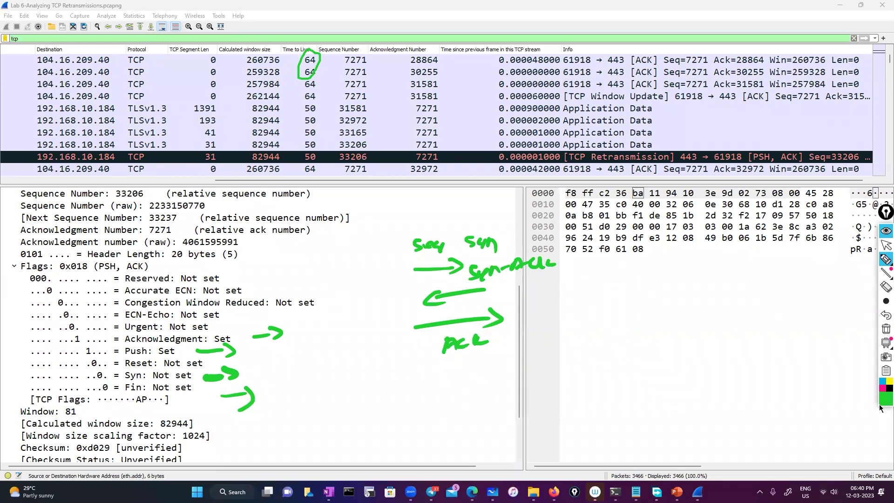
Draw a long blue arrow below the handshake sketch and label it "Application".
click(881, 381)
mouse_move(385, 385)
mouse_down()
mouse_move(562, 365)
mouse_move(545, 372)
mouse_up()
mouse_move(455, 371)
mouse_down()
mouse_move(469, 372)
mouse_move(475, 359)
mouse_move(540, 353)
mouse_move(557, 333)
mouse_up()
Mark the three handshake arrows with small blue arrows and annotate them "unique sequence NO", using a thinner pen for the last two words.
drag(377, 257, 406, 251)
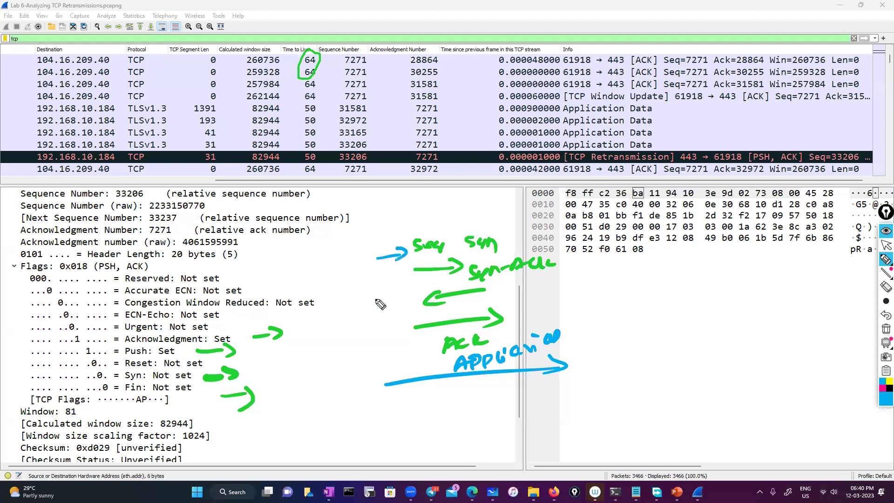
drag(375, 297, 403, 292)
drag(371, 337, 406, 331)
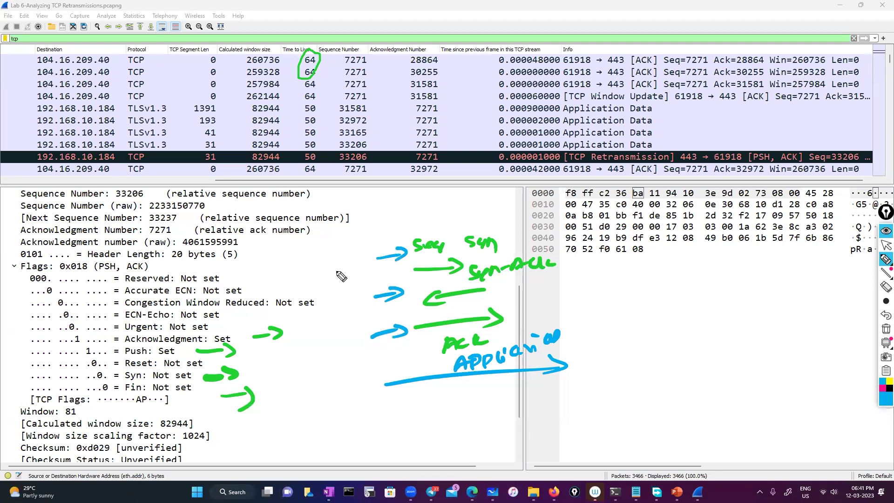
mouse_move(318, 263)
mouse_down()
mouse_move(368, 266)
mouse_move(377, 252)
mouse_up()
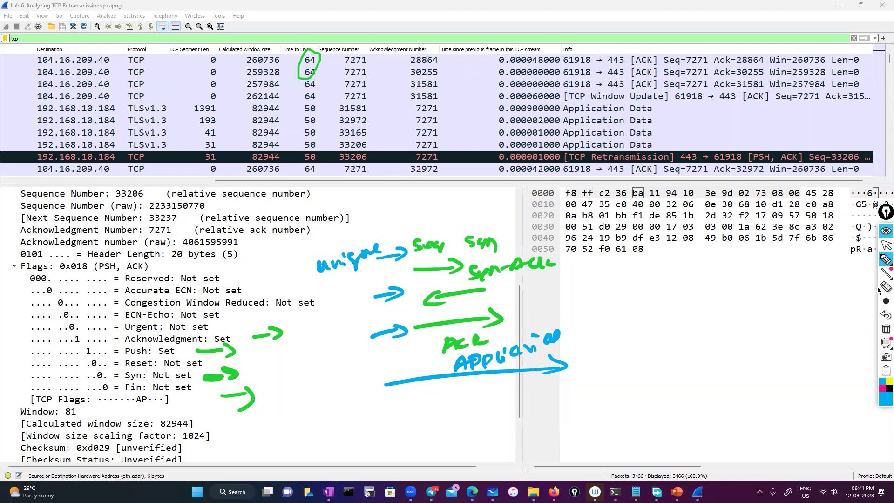
click(886, 301)
click(830, 303)
drag(404, 234, 396, 243)
drag(411, 230, 501, 204)
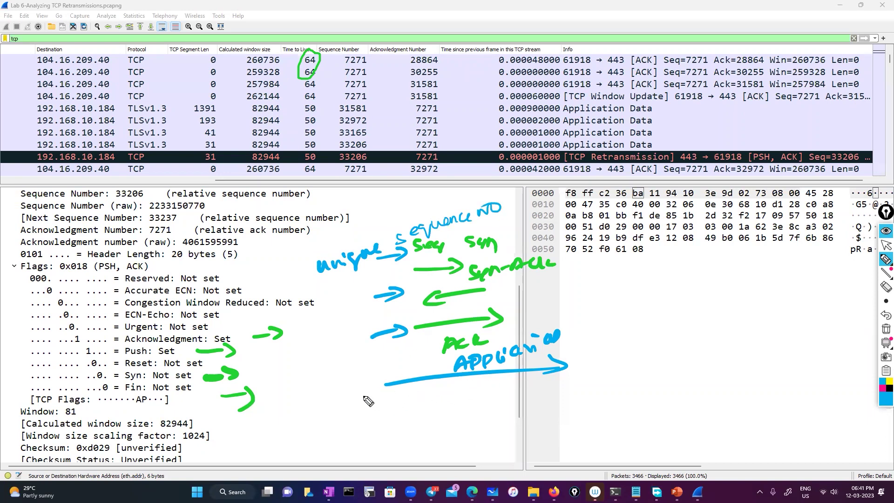
Draw circled S and D endpoints with a blue arrow labelled "push" below them, and outline the Fin flag line.
mouse_move(363, 392)
mouse_down()
mouse_move(354, 405)
mouse_move(386, 391)
mouse_up()
mouse_move(595, 375)
mouse_down()
mouse_move(603, 393)
mouse_move(613, 380)
mouse_up()
mouse_move(363, 430)
mouse_down()
mouse_move(540, 426)
mouse_move(552, 412)
mouse_up()
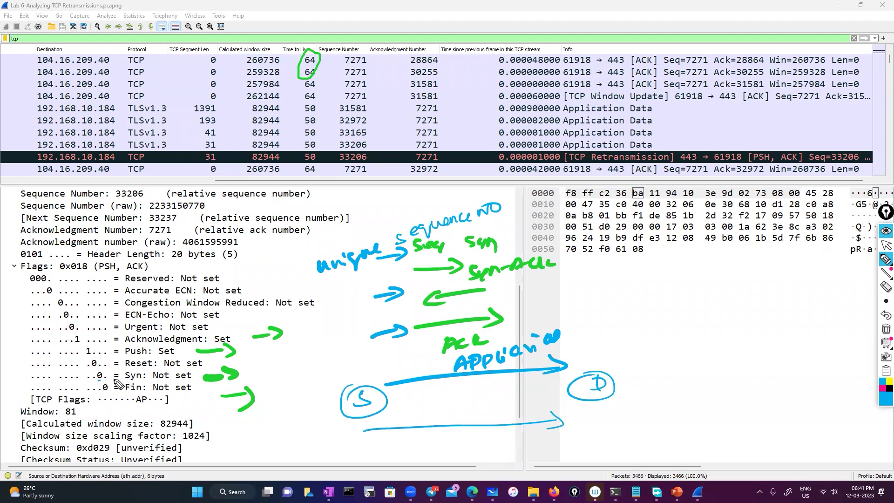
mouse_move(103, 381)
mouse_down()
mouse_move(173, 392)
mouse_move(116, 377)
mouse_move(95, 384)
mouse_up()
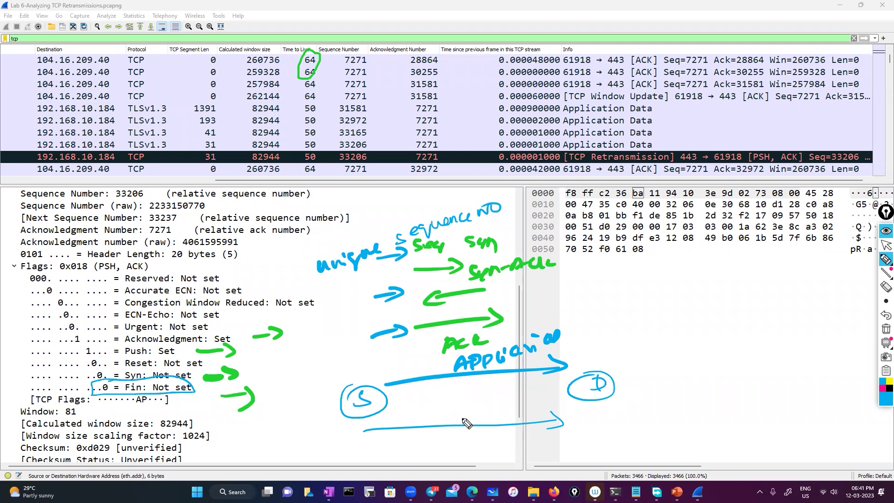
mouse_move(446, 419)
mouse_down()
mouse_move(492, 410)
mouse_move(492, 417)
mouse_move(489, 406)
mouse_up()
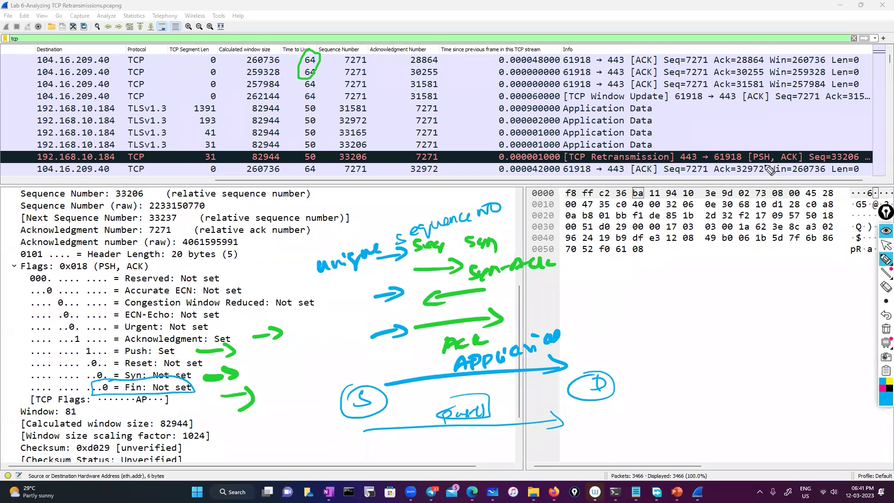
Return to pointer mode and compare the retransmission with the ACK packet below it and the Application Data packet above it.
click(887, 247)
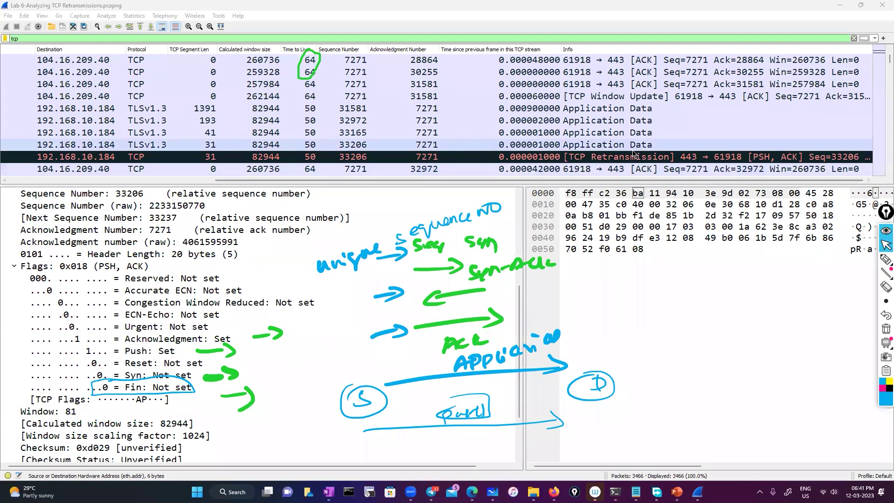
click(624, 168)
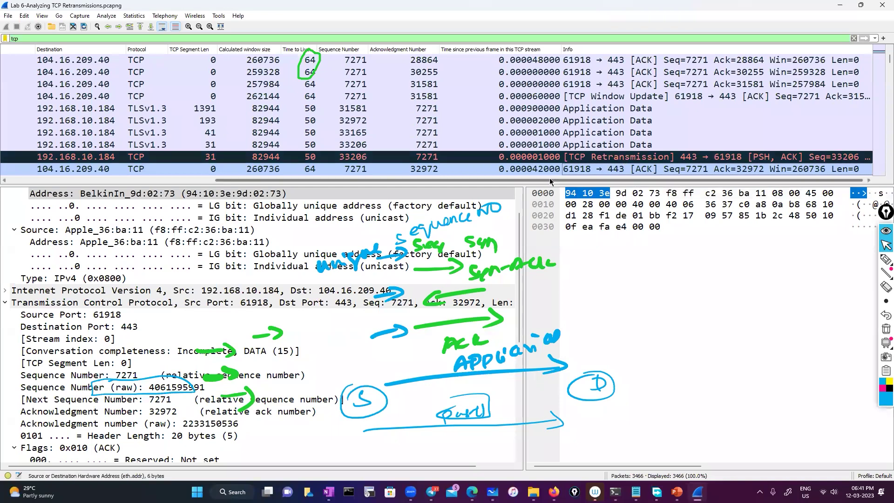
drag(597, 185, 624, 184)
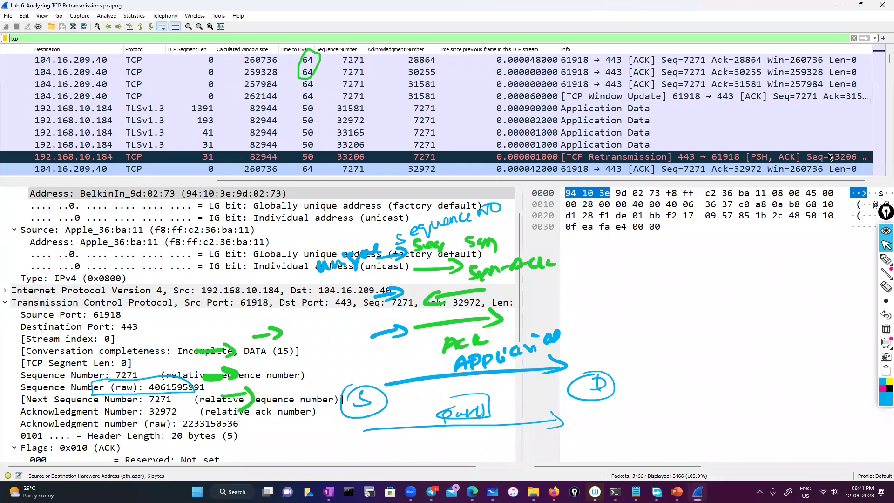
click(352, 147)
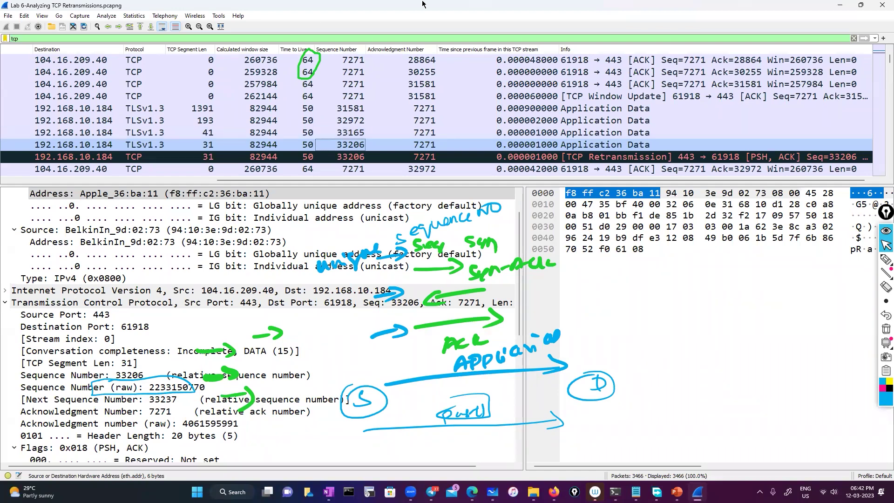
Find the TCP Fast Retransmission following the long run of duplicate ACKs, and inspect it and the first Out-Of-Order packet after it.
scroll(395, 162, down, 2)
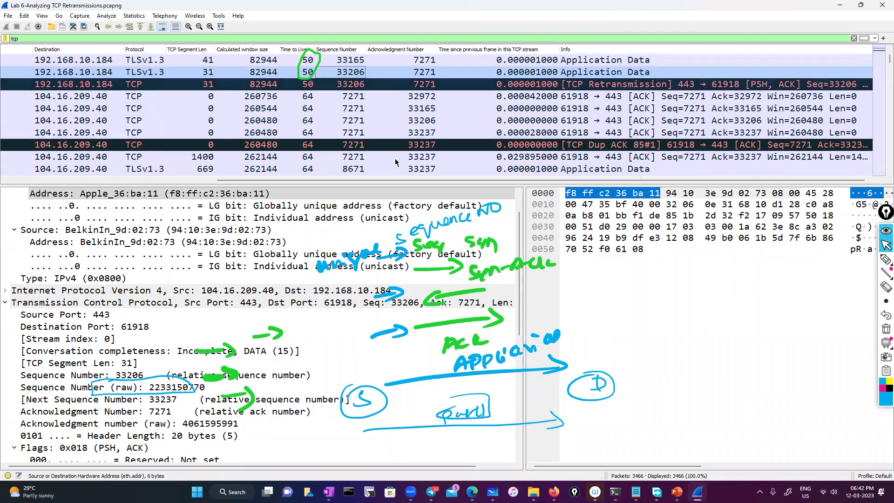
scroll(395, 162, down, 10)
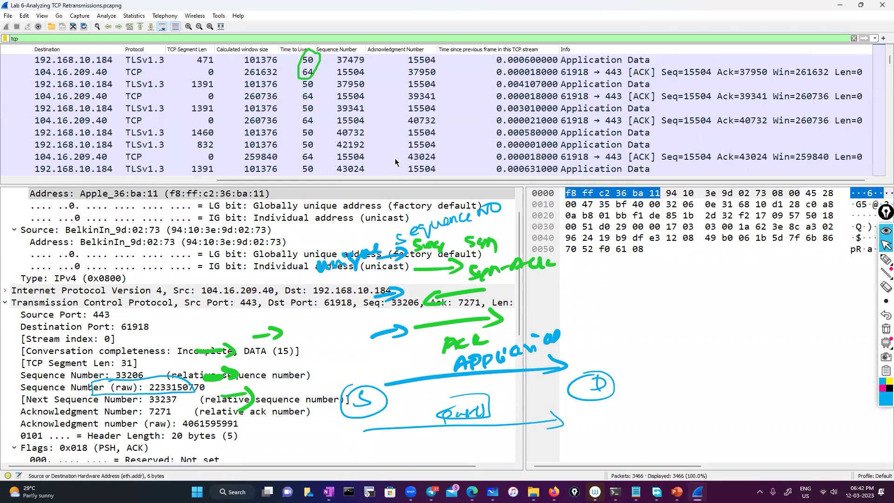
scroll(395, 161, down, 20)
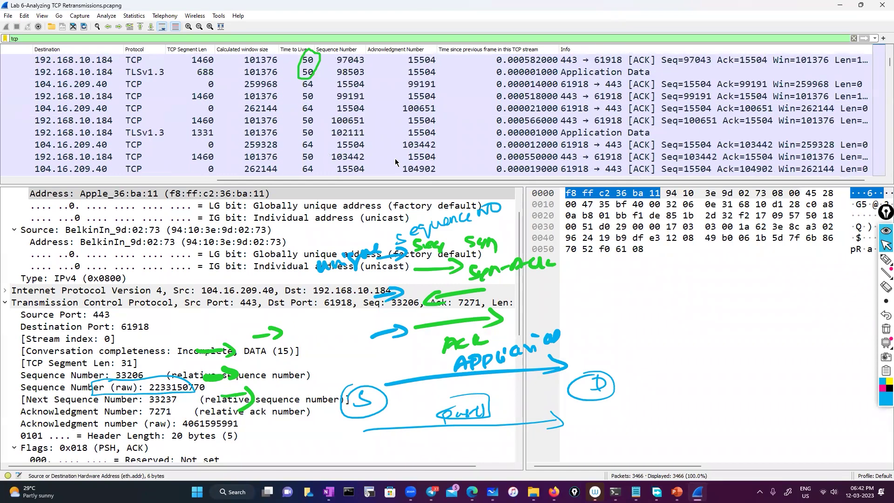
scroll(395, 161, down, 20)
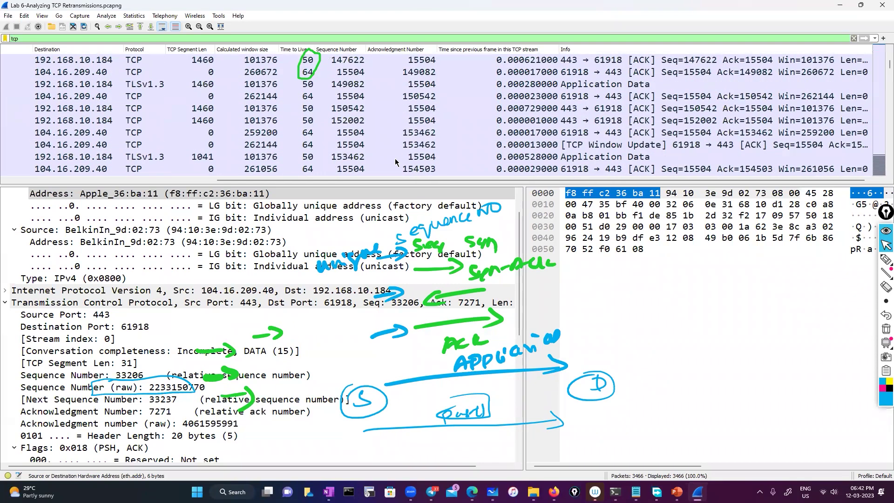
scroll(395, 162, down, 15)
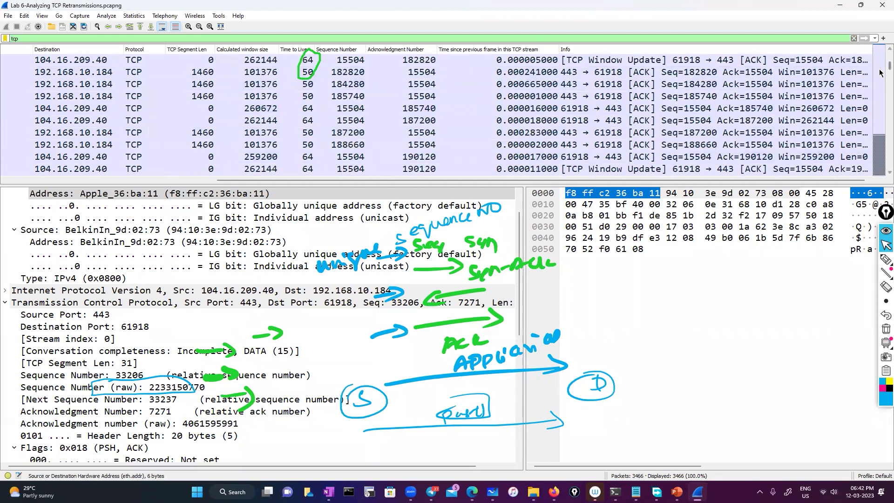
mouse_move(890, 67)
mouse_down()
mouse_move(890, 93)
mouse_move(890, 81)
mouse_up()
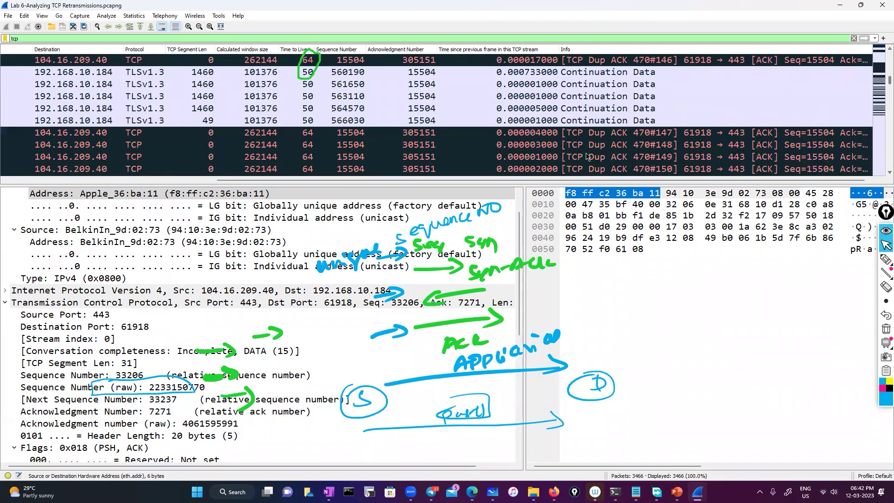
scroll(581, 157, down, 3)
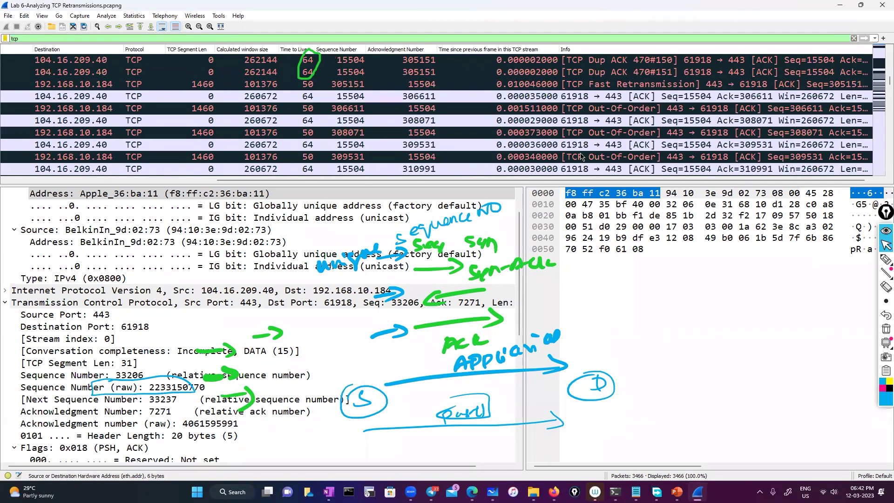
click(577, 85)
click(574, 110)
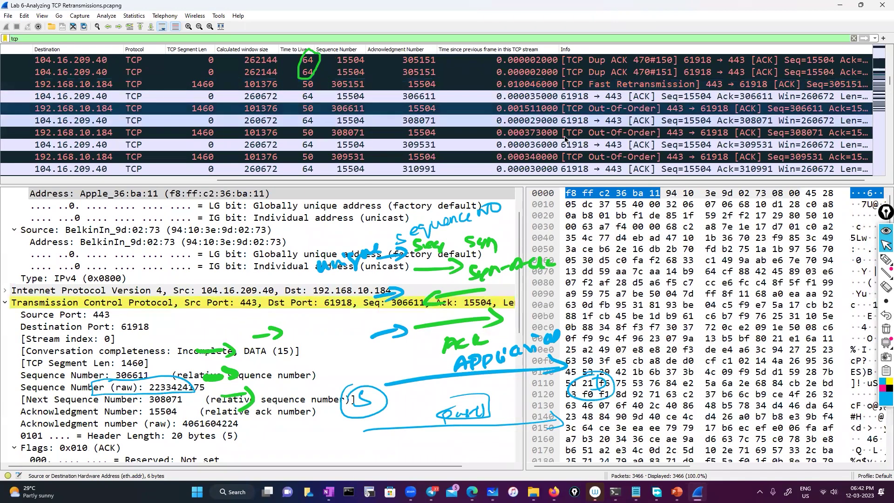
Browse the further TCP Out-Of-Order packets that follow the fast retransmission in the packet list.
scroll(566, 135, down, 5)
scroll(564, 142, down, 12)
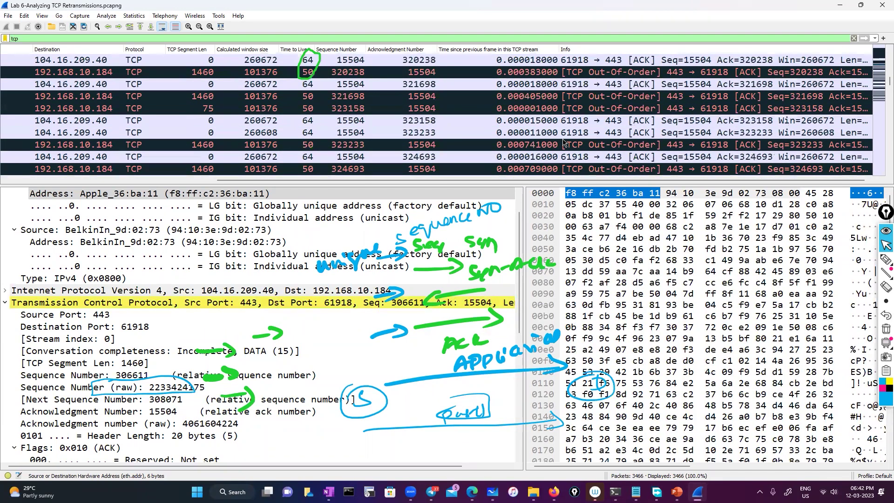
scroll(562, 141, down, 20)
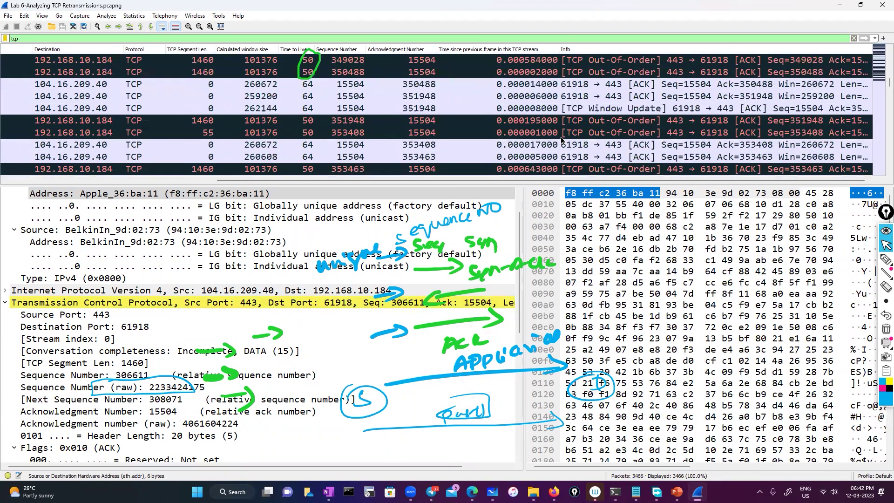
Browse the data and ACK packets further down the list, review the selected frame's TCP details, and erase all on-screen annotations.
scroll(562, 141, down, 10)
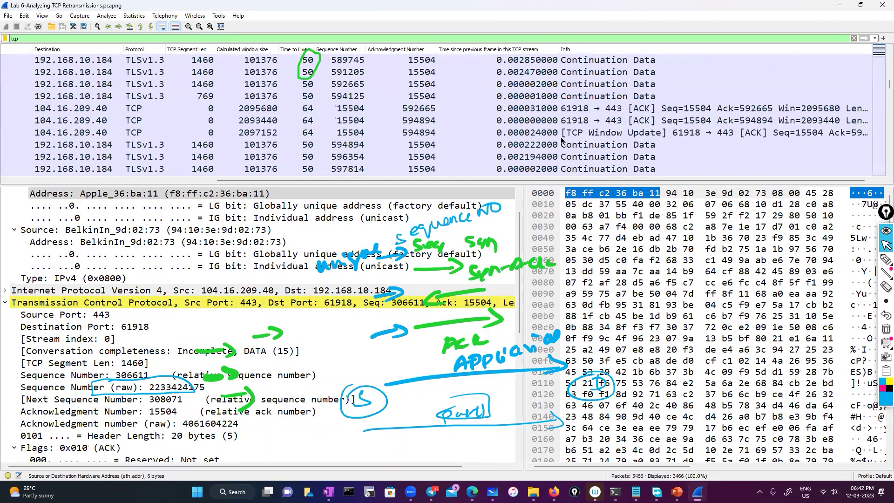
scroll(562, 141, down, 9)
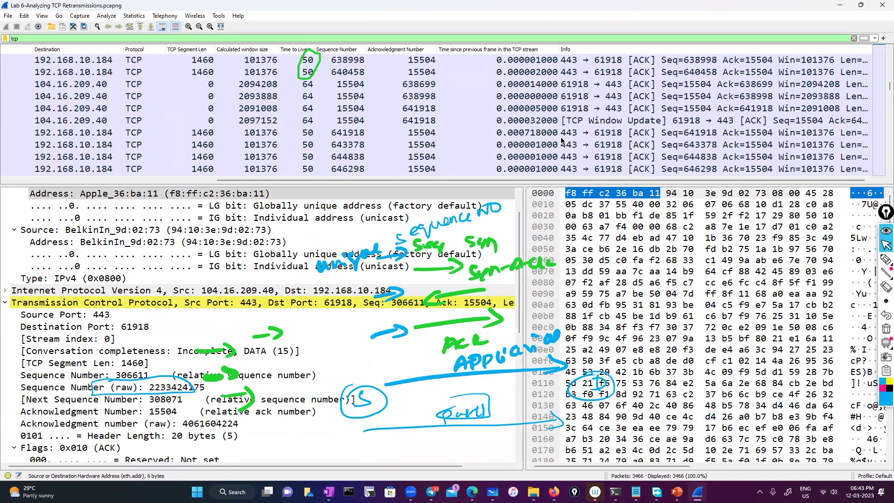
scroll(395, 292, down, 2)
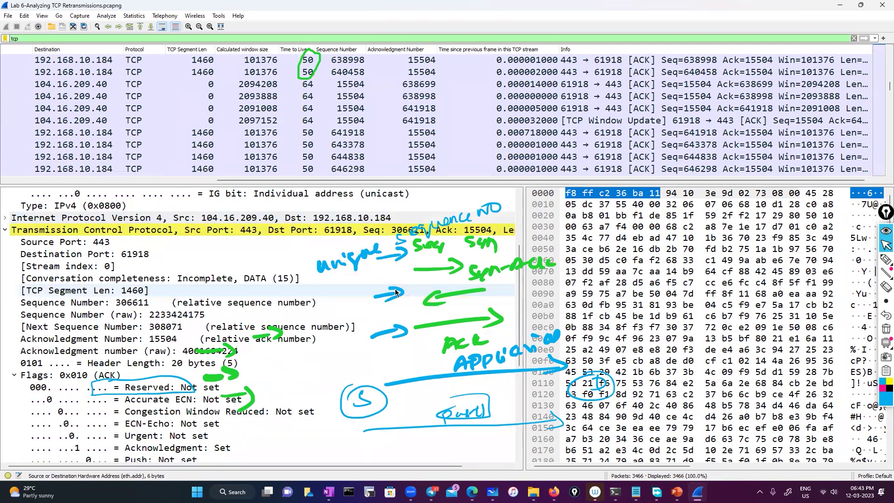
scroll(396, 292, down, 3)
scroll(396, 292, up, 6)
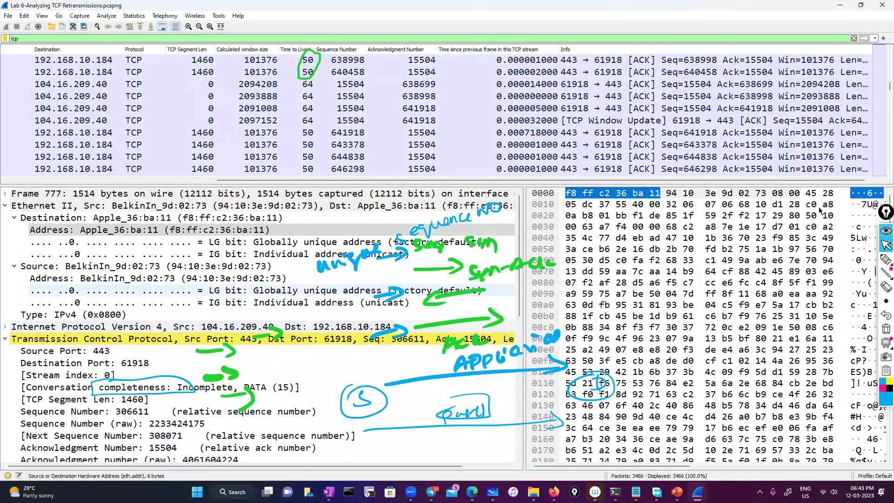
click(885, 329)
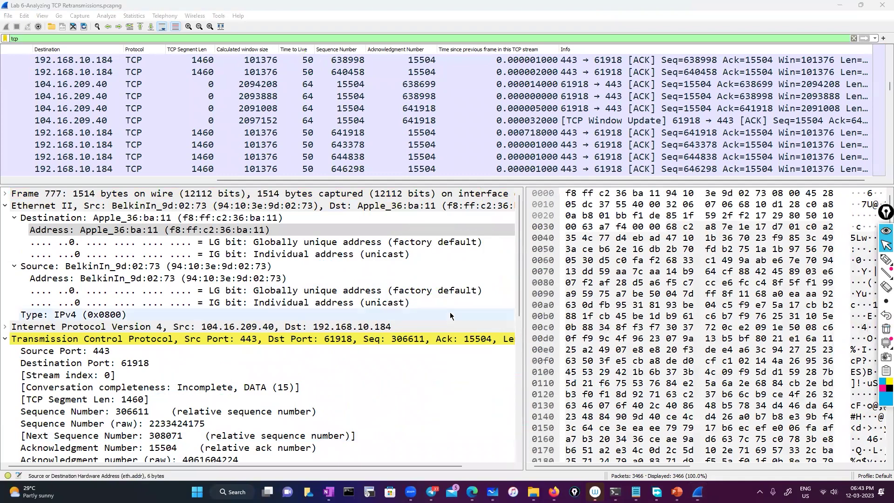
Examine the TCP sequence, acknowledgment and flag fields of frame 777 and browse further packets in the list.
scroll(390, 308, down, 2)
scroll(390, 309, down, 2)
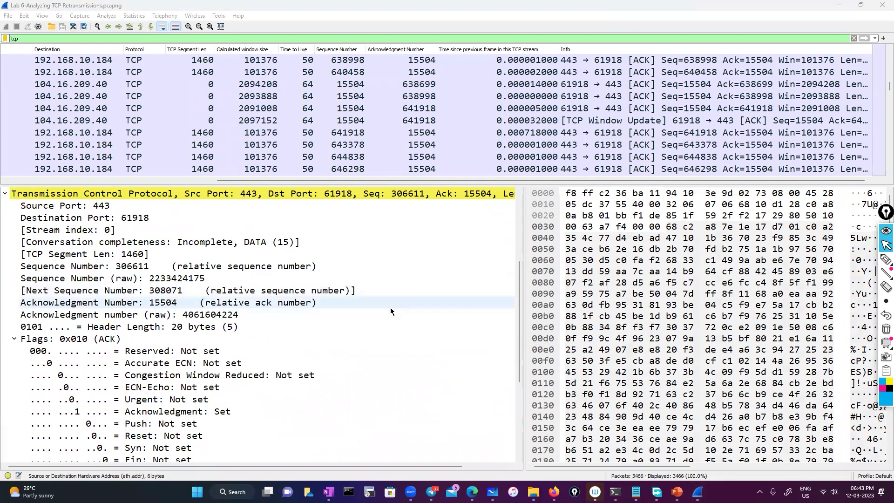
scroll(390, 308, down, 1)
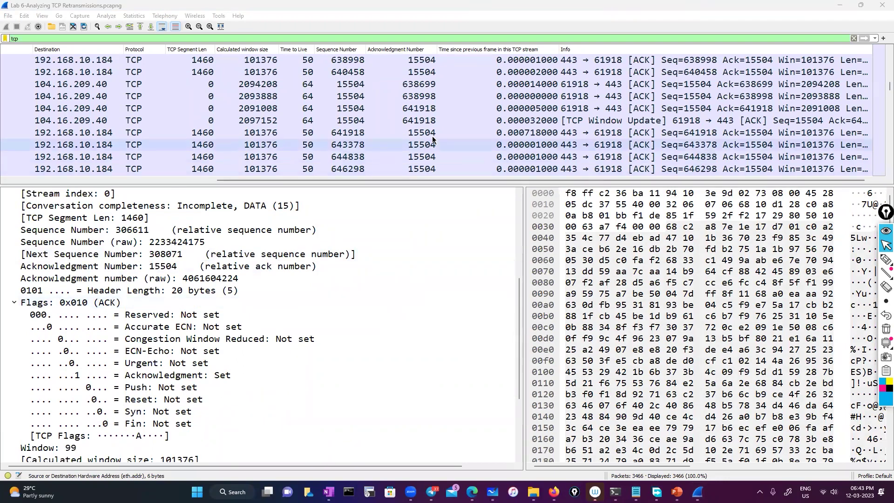
scroll(432, 138, down, 12)
scroll(432, 139, down, 5)
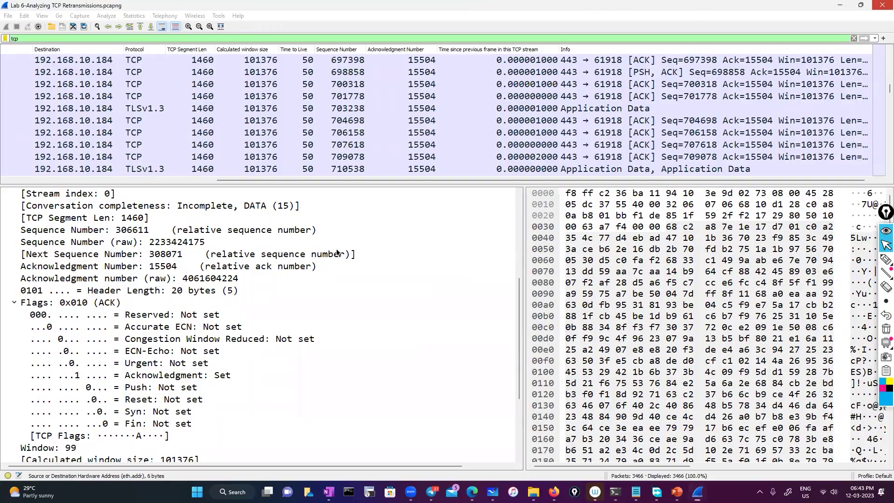
Close the Lab 6 capture and open the iperf.pcap capture from the desktop.
key(alt+F4)
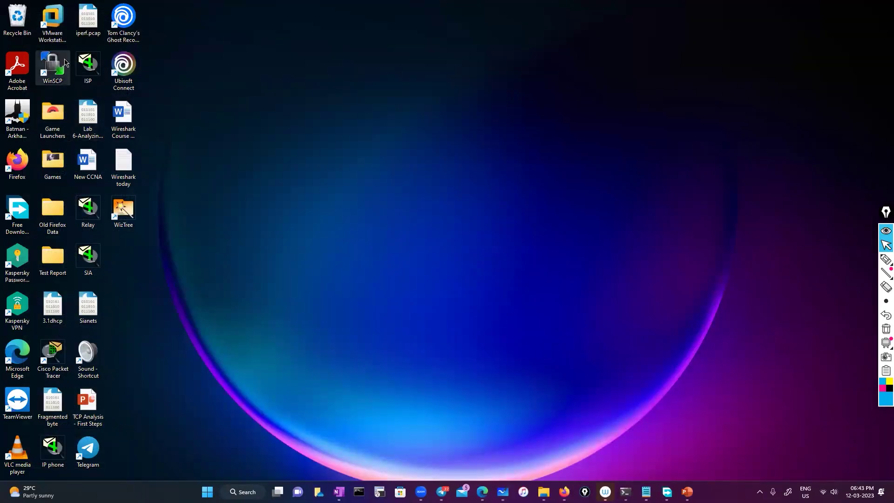
double_click(87, 30)
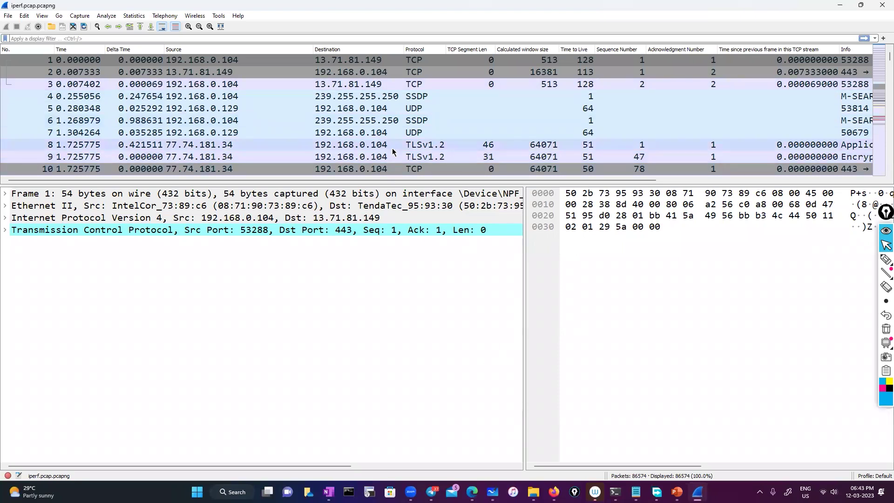
scroll(393, 152, down, 3)
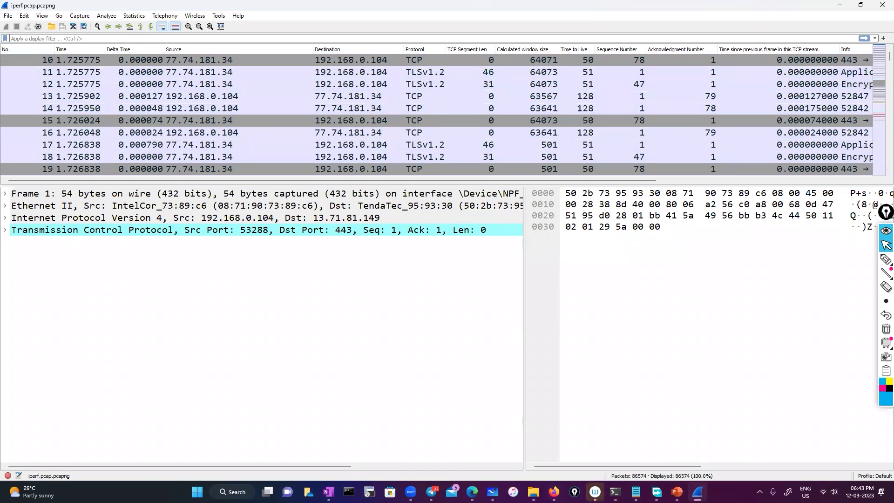
With the pen, draw a circled X router linked by a zigzag line to a cloud below the packet details.
mouse_move(615, 492)
click(885, 261)
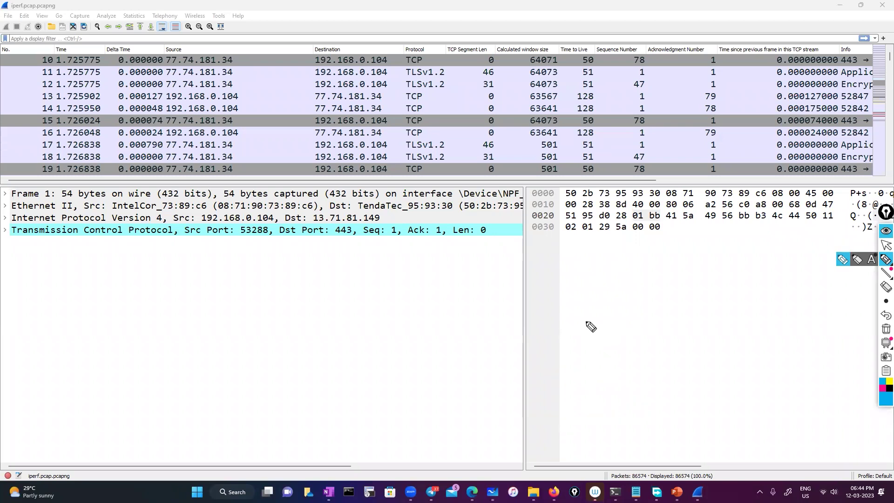
click(885, 245)
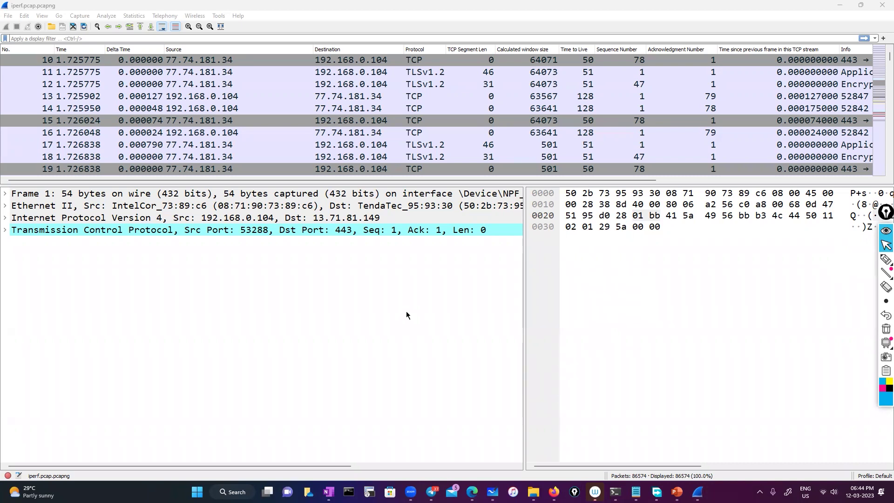
click(884, 260)
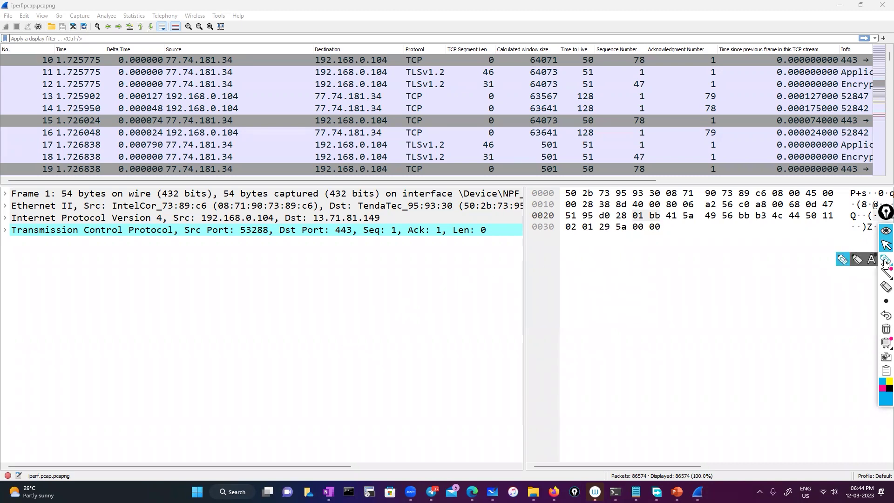
mouse_move(444, 259)
mouse_down()
mouse_move(460, 266)
mouse_move(448, 284)
mouse_move(553, 270)
mouse_up()
mouse_move(563, 263)
mouse_down()
mouse_move(607, 253)
mouse_move(566, 281)
mouse_move(557, 255)
mouse_up()
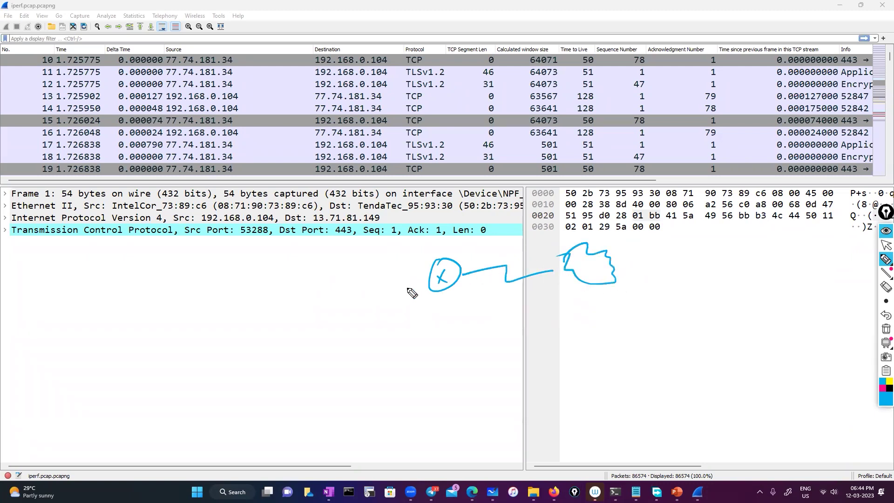
Draw a switch labelled SW connected below the router, with two devices under it and a circled PC label.
mouse_move(430, 291)
mouse_down()
mouse_move(425, 318)
mouse_move(379, 345)
mouse_move(413, 323)
mouse_up()
drag(398, 352, 370, 384)
drag(437, 350, 423, 387)
drag(427, 371, 420, 374)
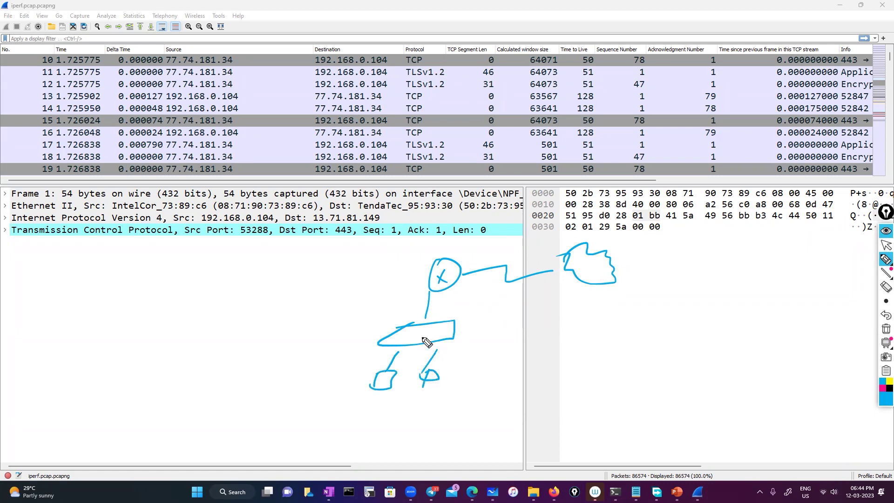
mouse_move(421, 330)
mouse_down()
mouse_move(413, 341)
mouse_move(434, 332)
mouse_up()
drag(395, 374, 384, 389)
drag(350, 417, 374, 389)
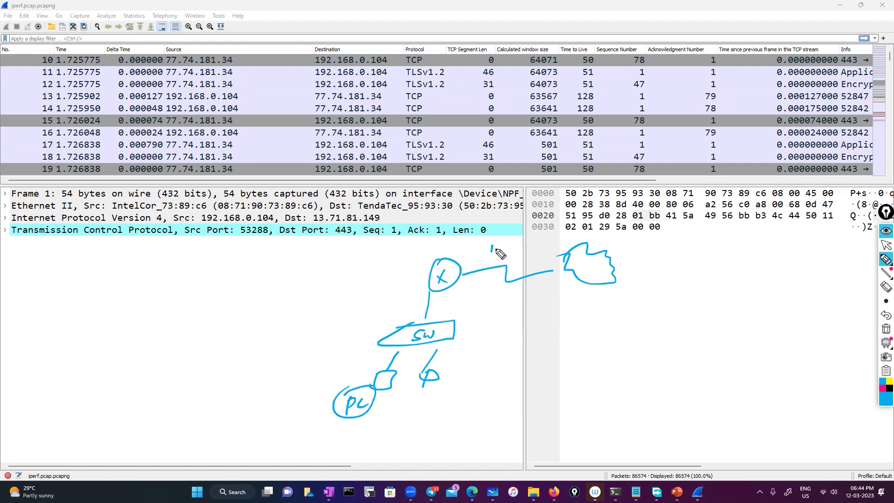
Label the router-to-cloud link with a boxed "100-MBPS" and draw an arrow down from it to a boxed "Bandwidth".
mouse_move(497, 250)
mouse_down()
mouse_move(556, 239)
mouse_move(512, 230)
mouse_move(475, 254)
mouse_up()
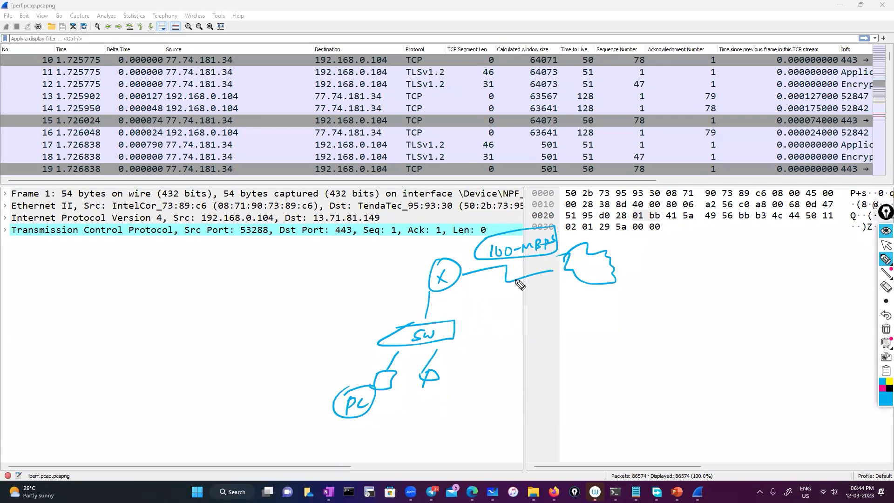
mouse_move(520, 269)
mouse_down()
mouse_move(518, 311)
mouse_move(528, 300)
mouse_move(547, 326)
mouse_move(606, 319)
mouse_move(619, 306)
mouse_move(633, 311)
mouse_move(622, 315)
mouse_up()
mouse_move(544, 301)
mouse_down()
mouse_move(572, 295)
mouse_move(569, 329)
mouse_move(544, 295)
mouse_up()
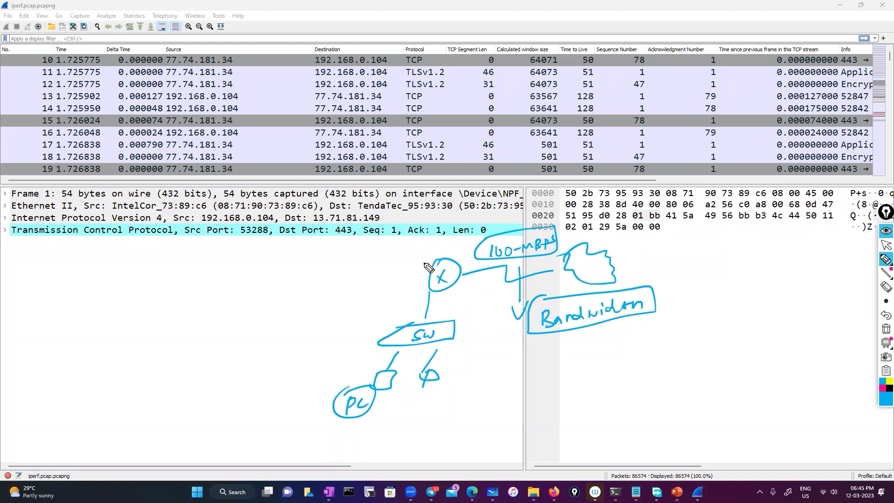
Cross out the router and draw a line from the cloud link down to a new square device on a stand.
drag(425, 264, 460, 285)
drag(451, 255, 435, 292)
mouse_move(470, 275)
mouse_down()
mouse_move(467, 341)
mouse_move(474, 363)
mouse_move(495, 356)
mouse_move(470, 403)
mouse_up()
drag(475, 382, 492, 398)
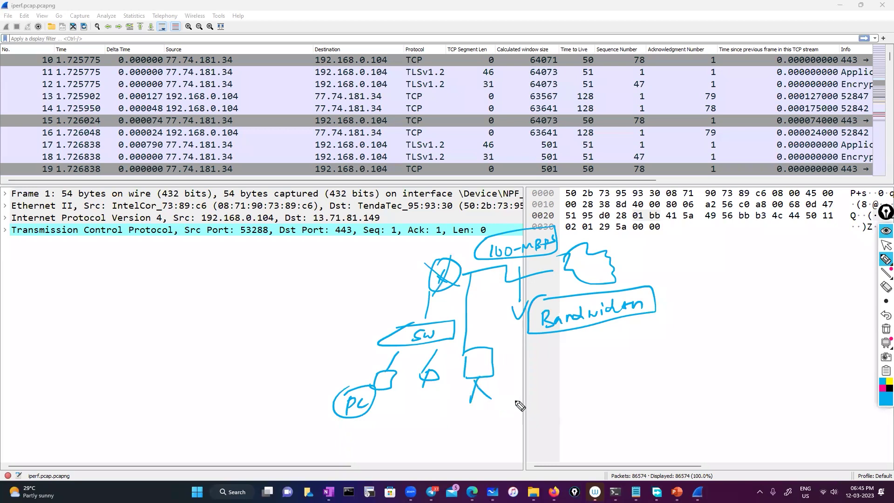
Draw an arrow from the new square device and write "retransmiss" beside it.
drag(505, 367, 535, 360)
mouse_move(538, 357)
mouse_down()
mouse_move(543, 369)
mouse_move(548, 362)
mouse_up()
mouse_move(566, 349)
mouse_down()
mouse_move(594, 351)
mouse_move(679, 317)
mouse_up()
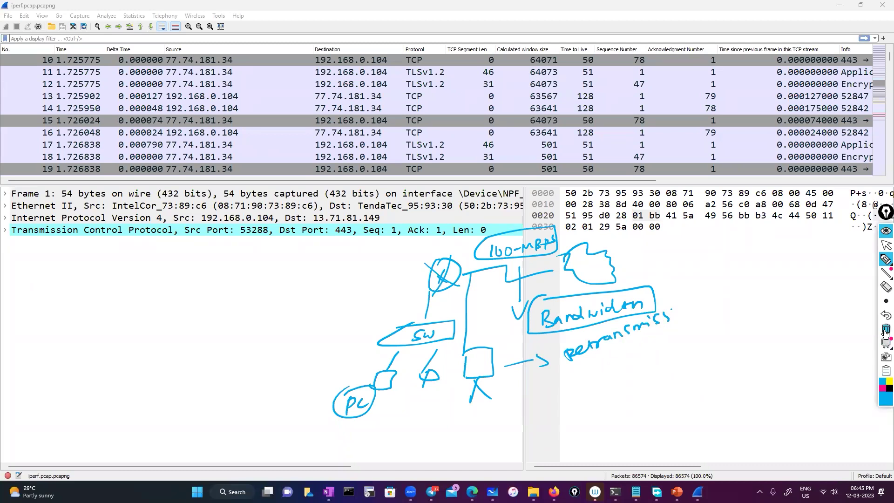
Clear the network sketch and write "Re-Transmission" inside a hand-drawn box.
click(886, 330)
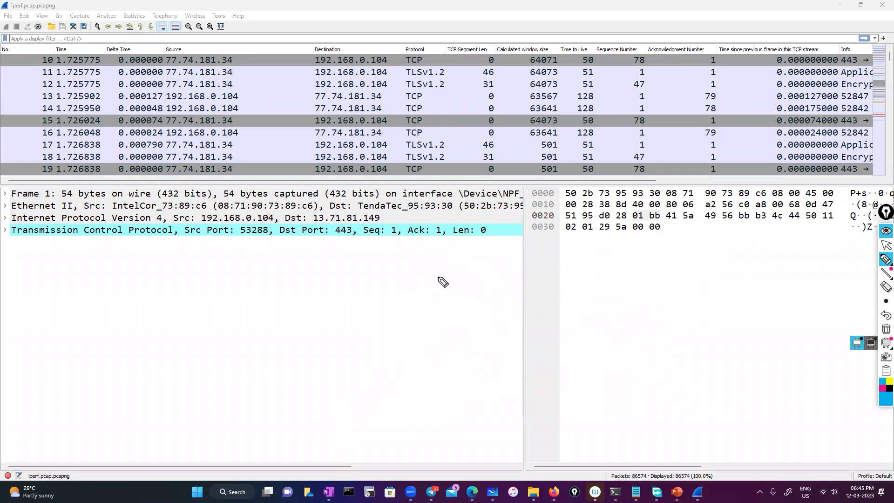
drag(367, 308, 429, 322)
mouse_move(310, 322)
mouse_down()
mouse_move(326, 335)
mouse_move(333, 329)
mouse_up()
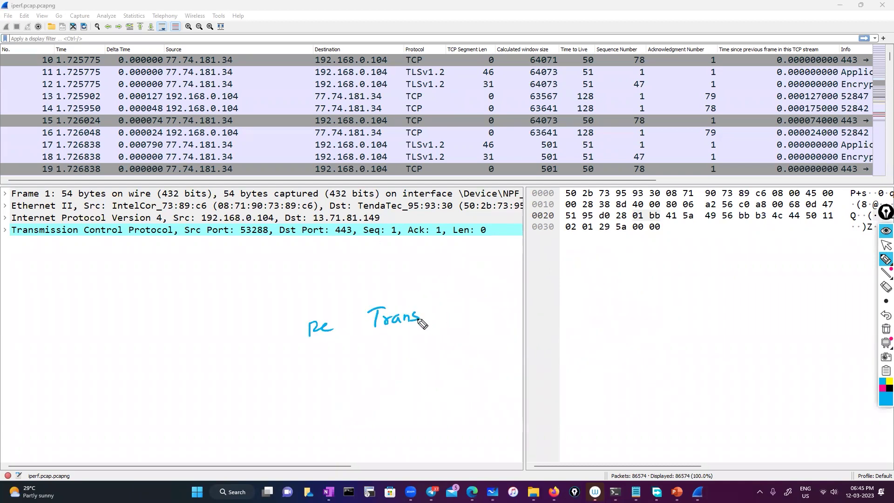
drag(428, 314, 484, 307)
drag(347, 330, 359, 327)
mouse_move(305, 303)
mouse_down()
mouse_move(400, 285)
mouse_move(467, 326)
mouse_move(293, 313)
mouse_move(331, 298)
mouse_up()
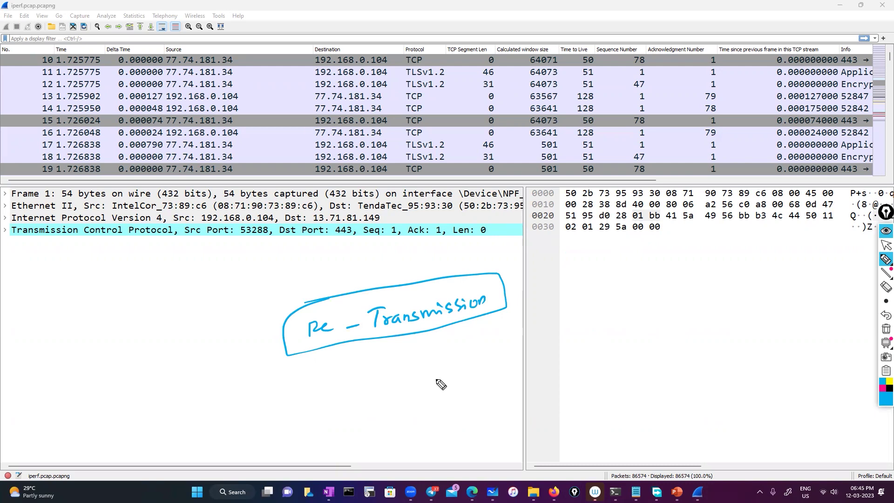
Return to pointer mode and erase the boxed "Re-Transmission" annotation.
click(886, 255)
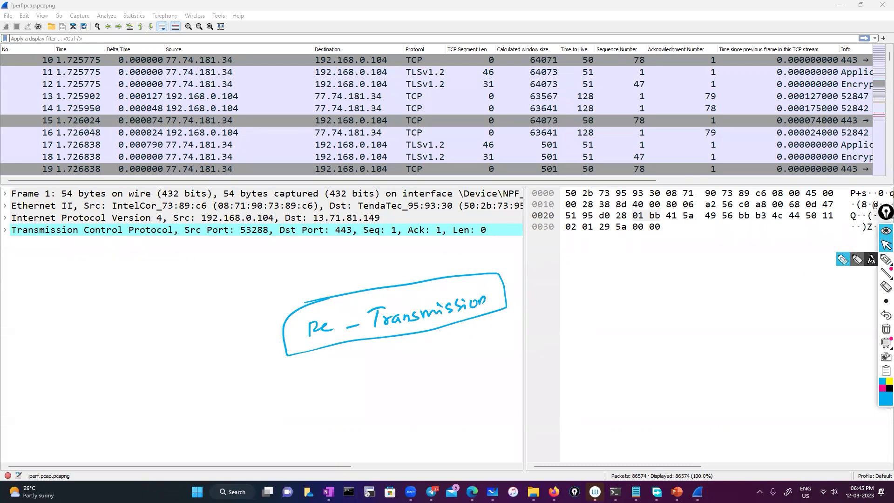
click(885, 342)
click(886, 328)
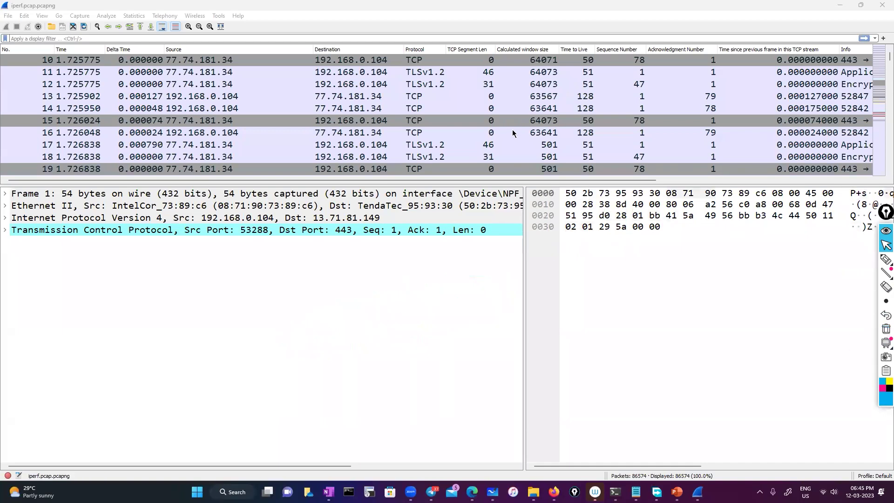
Browse the iperf capture down to around packet 43850 and beyond, bringing the Info column into view.
scroll(504, 149, down, 18)
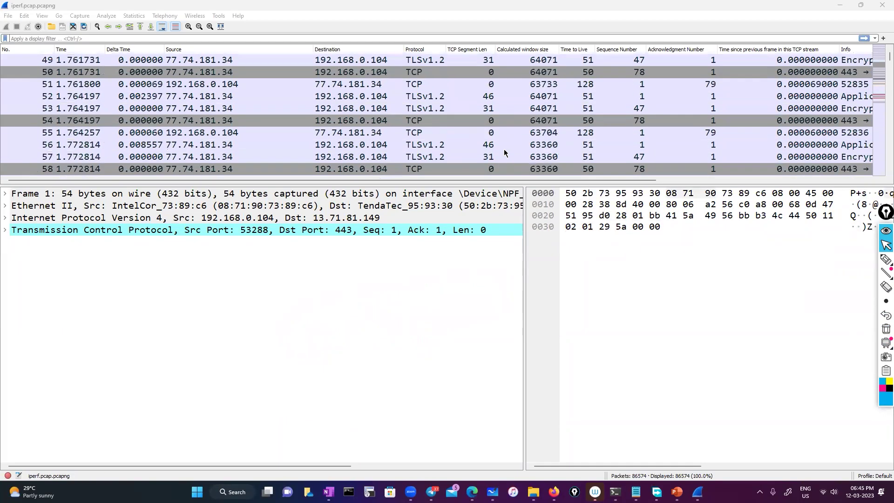
drag(880, 57, 879, 117)
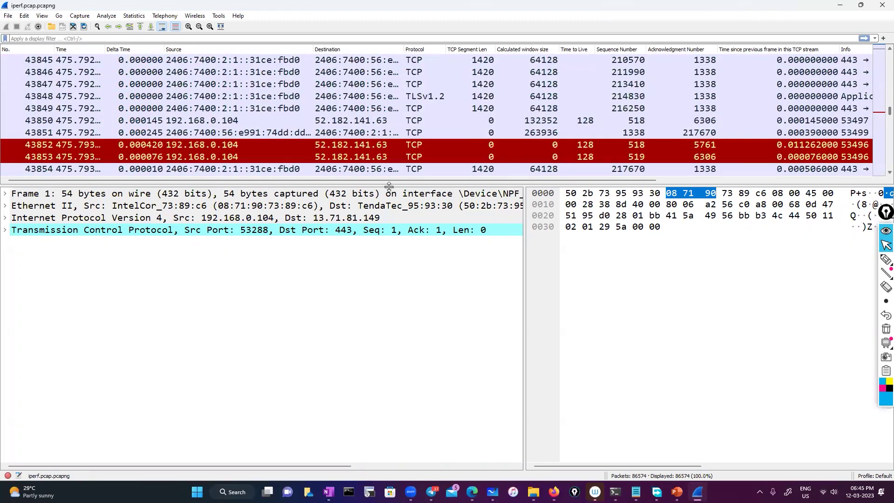
drag(389, 182, 494, 184)
scroll(511, 157, down, 15)
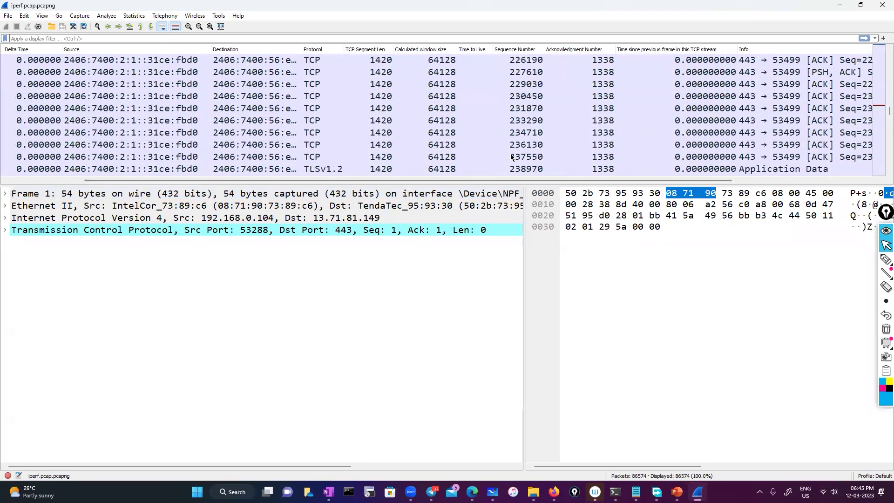
scroll(511, 157, down, 16)
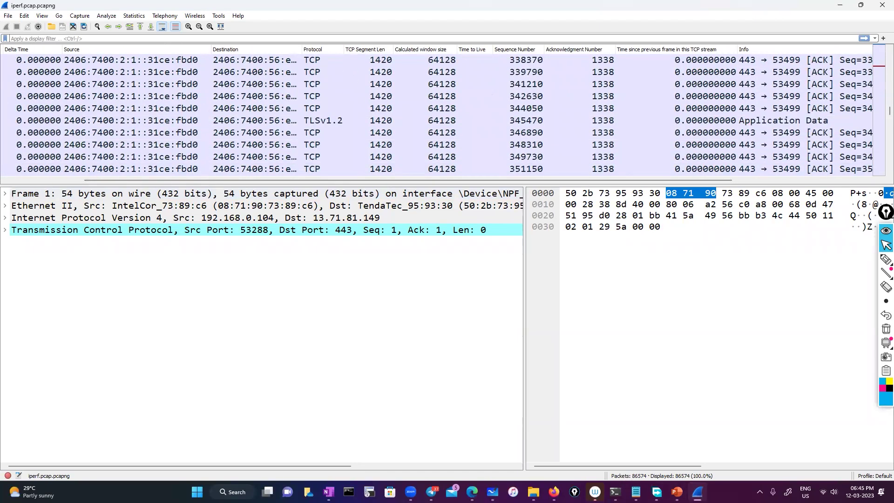
Copy tcp.stream eq 33 from the "Wireshark today" notes in Notepad and apply it as the display filter in Wireshark.
key(alt+Tab)
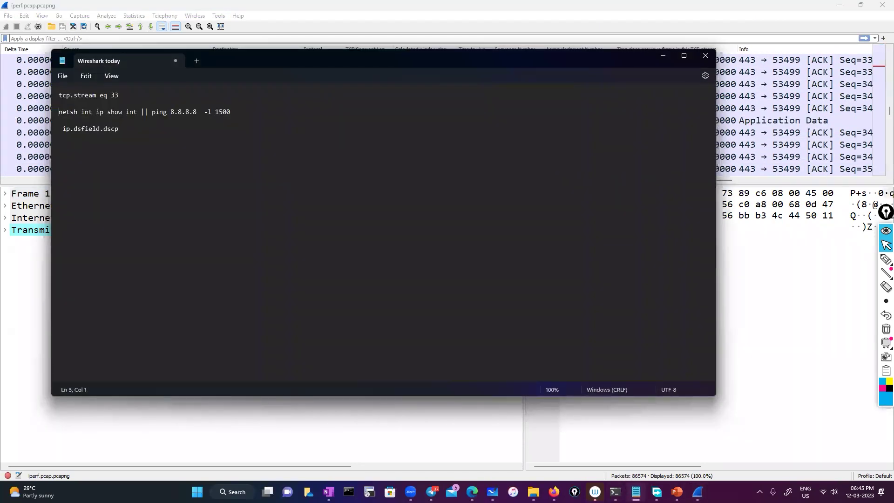
drag(128, 97, 59, 96)
key(ctrl+c)
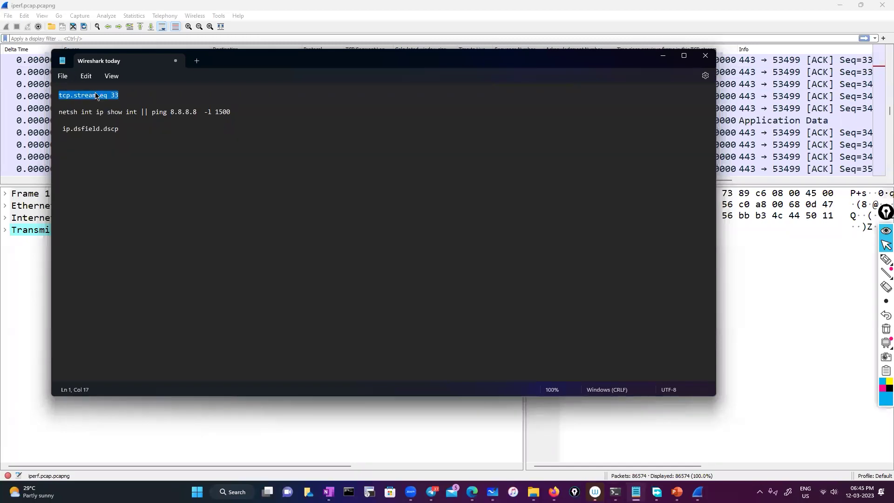
right_click(97, 96)
click(123, 142)
click(86, 42)
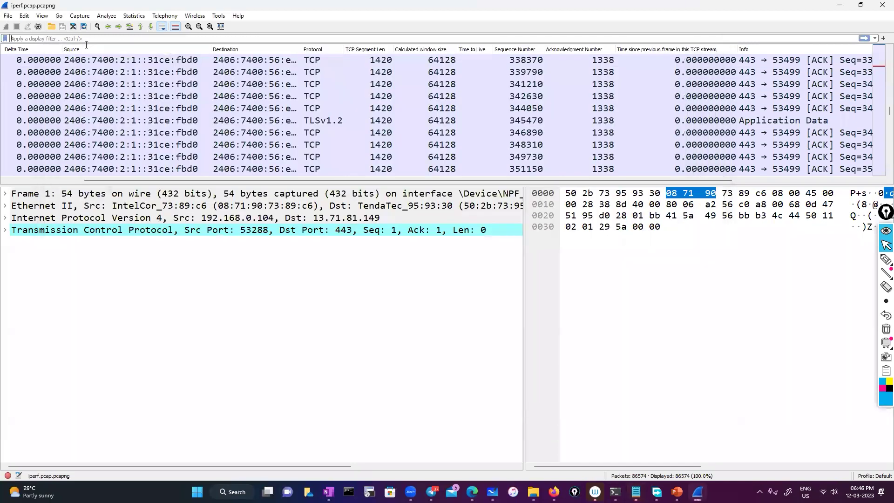
key(ctrl+v)
key(Return)
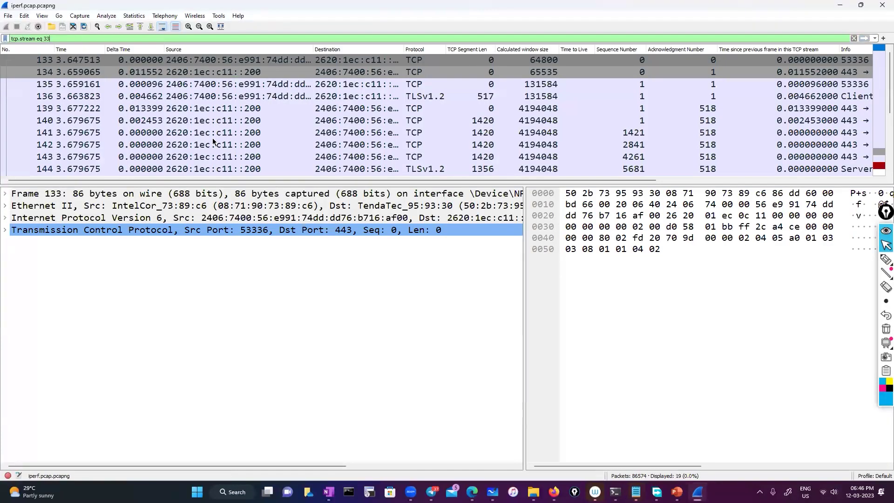
Browse the filtered TCP stream from its opening handshake to its last packets, including their Info details.
scroll(322, 154, down, 4)
scroll(324, 156, up, 4)
scroll(325, 156, down, 4)
scroll(411, 181, right, 2)
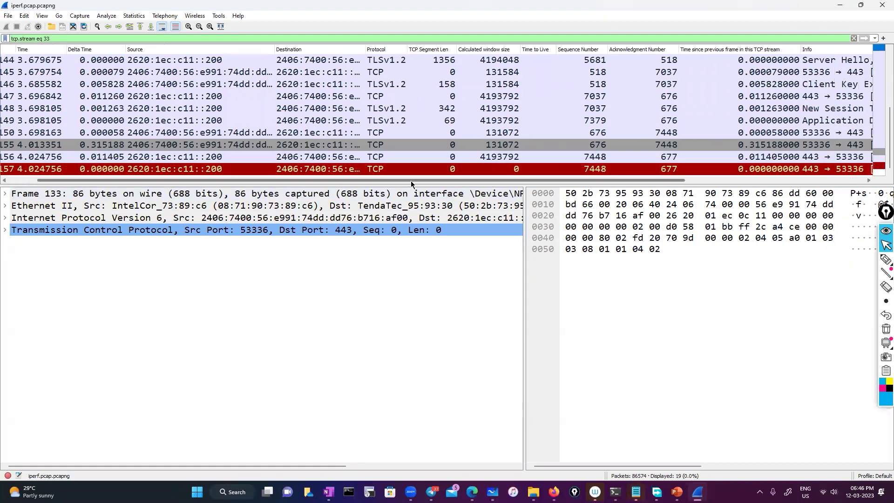
Select the stream's FIN, ACK packet and sketch boxed Client and Server labels, each with a vertical line beneath, in the empty bytes area.
scroll(550, 181, right, 5)
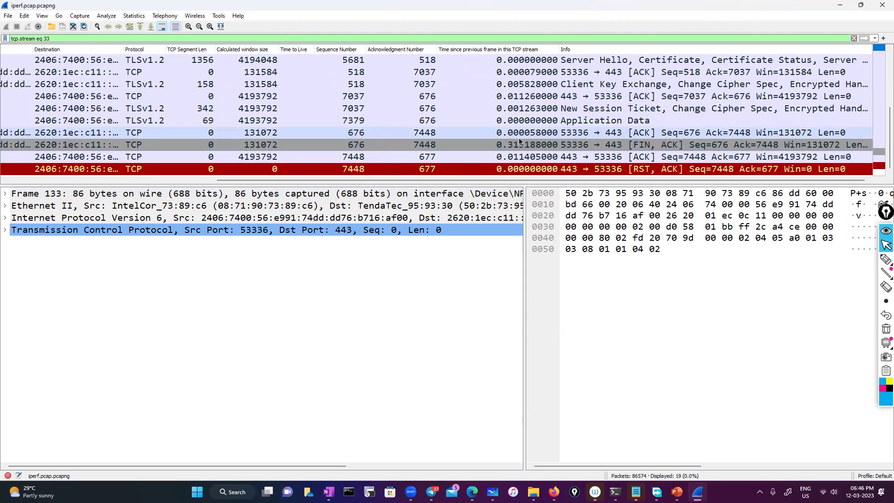
click(623, 142)
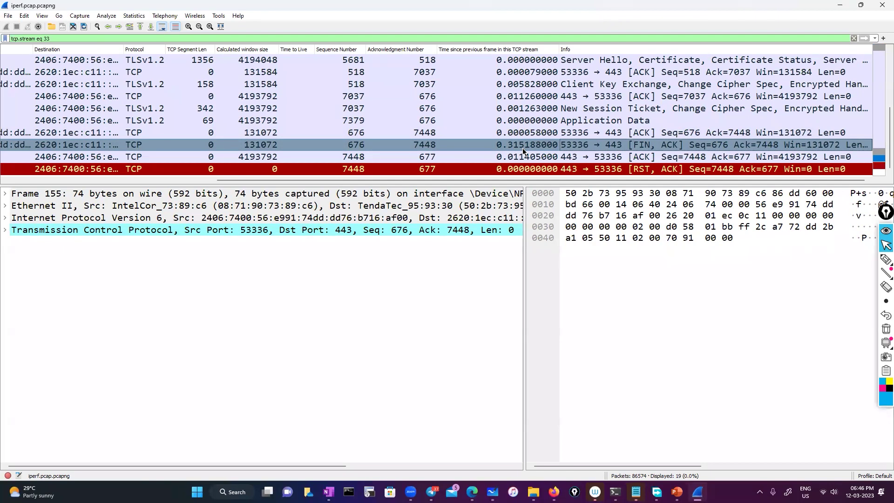
click(886, 260)
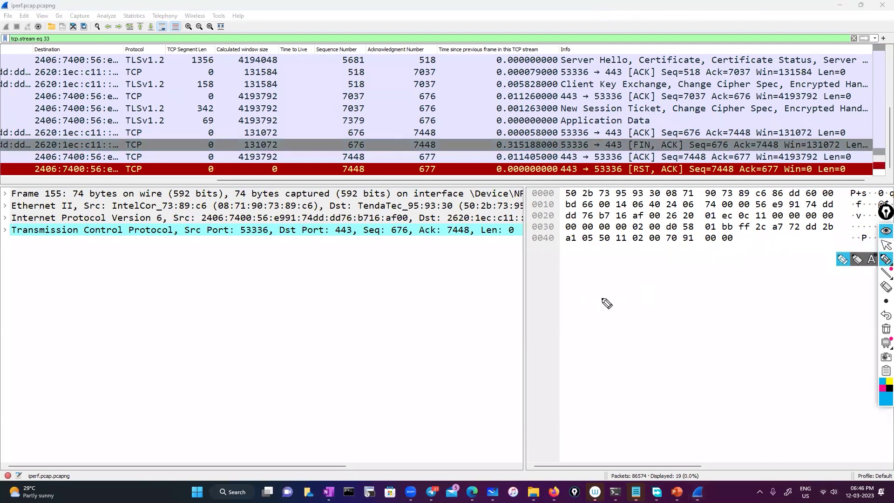
mouse_move(614, 276)
mouse_down()
mouse_move(615, 289)
mouse_move(656, 285)
mouse_up()
mouse_move(766, 266)
mouse_down()
mouse_move(758, 269)
mouse_move(773, 275)
mouse_move(819, 269)
mouse_move(821, 250)
mouse_move(823, 279)
mouse_up()
mouse_move(598, 272)
mouse_down()
mouse_move(605, 267)
mouse_move(667, 296)
mouse_move(599, 274)
mouse_up()
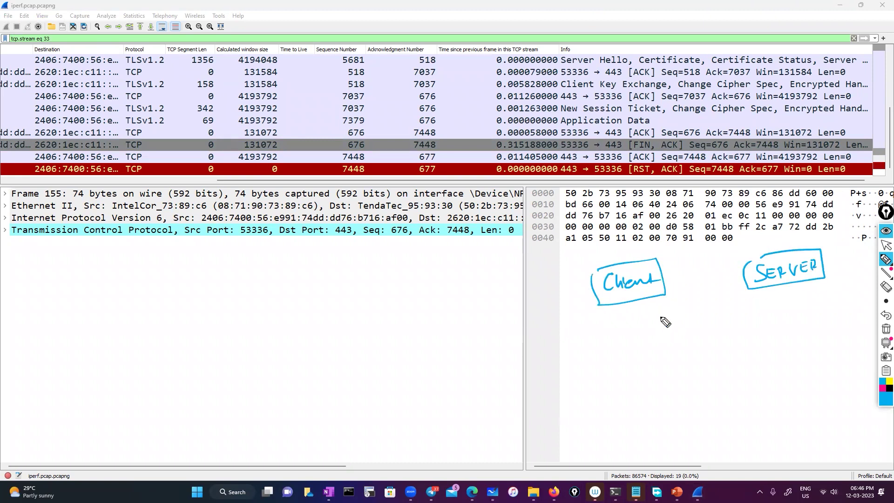
drag(643, 310, 650, 365)
drag(788, 296, 792, 339)
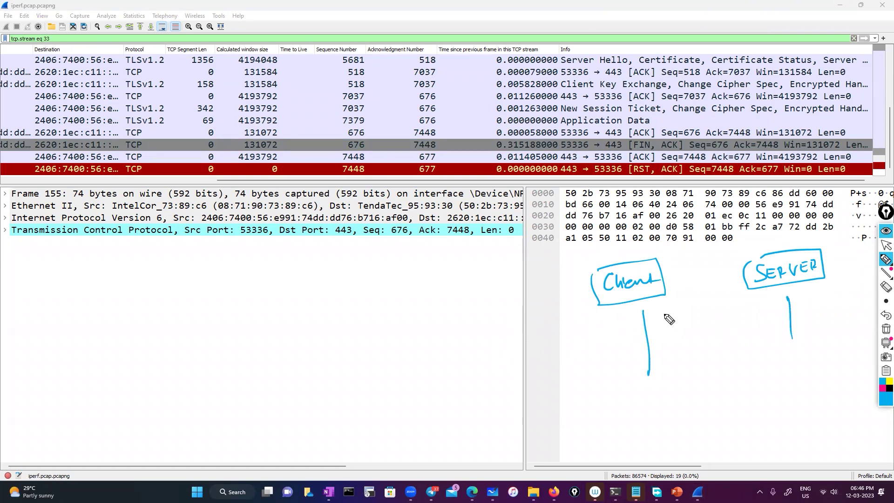
Draw the three-way handshake between client and server with Syn, Syn/ACK and ACK labels and arrows, and extend the client line downward.
drag(671, 315, 663, 327)
mouse_move(674, 317)
mouse_down()
mouse_move(680, 330)
mouse_move(692, 324)
mouse_up()
mouse_move(756, 307)
mouse_down()
mouse_move(751, 322)
mouse_move(768, 326)
mouse_move(782, 309)
mouse_move(824, 317)
mouse_up()
drag(752, 324, 671, 343)
mouse_move(705, 302)
mouse_down()
mouse_move(740, 288)
mouse_move(728, 314)
mouse_up()
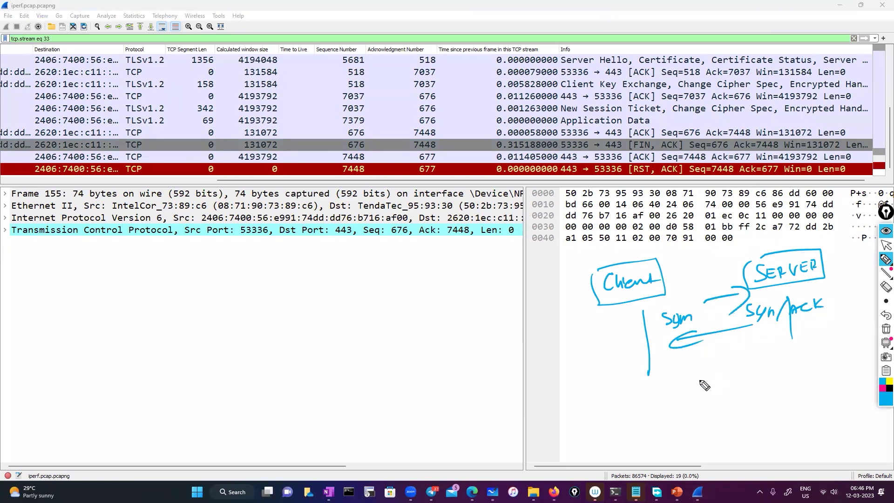
mouse_move(679, 364)
mouse_down()
mouse_move(782, 347)
mouse_move(770, 357)
mouse_move(745, 339)
mouse_move(763, 343)
mouse_move(731, 337)
mouse_move(675, 366)
mouse_move(640, 421)
mouse_up()
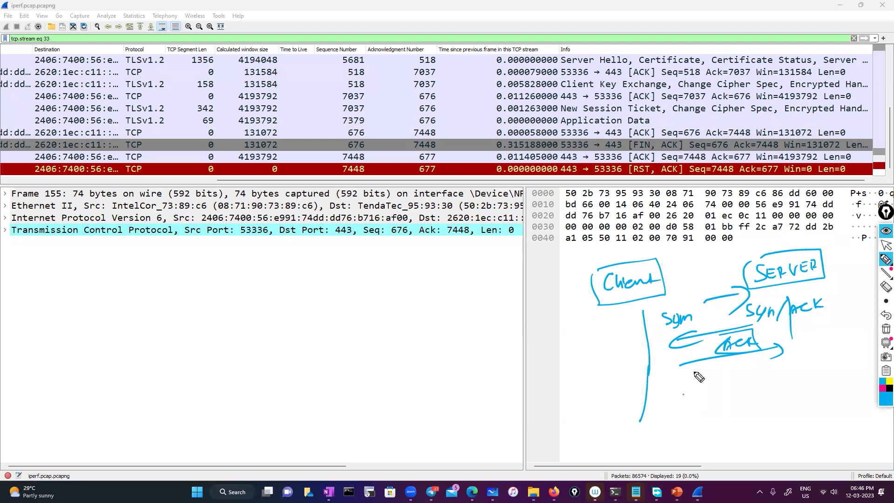
Draw an arrow leaving the client line below the handshake, and add a circled "Segment" label with a second circled note beside it.
mouse_move(677, 401)
mouse_down()
mouse_move(648, 403)
mouse_move(683, 412)
mouse_up()
mouse_move(575, 375)
mouse_down()
mouse_move(574, 392)
mouse_move(631, 377)
mouse_move(636, 356)
mouse_move(566, 395)
mouse_move(561, 369)
mouse_up()
drag(502, 396, 527, 414)
drag(518, 380, 530, 377)
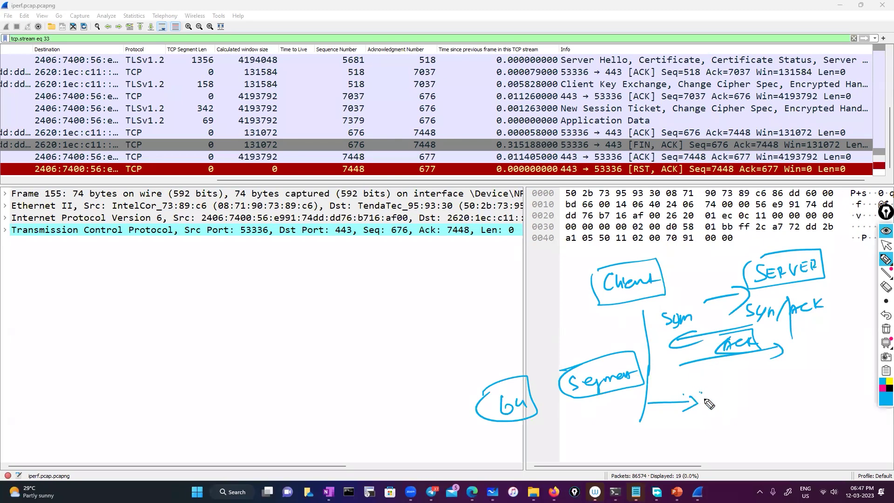
Draw a box on each side below the handshake, label both "Fin" and "source", and connect them with arrows in both directions.
mouse_move(699, 393)
mouse_down()
mouse_move(746, 373)
mouse_move(702, 422)
mouse_up()
drag(702, 411, 717, 421)
drag(719, 407, 719, 409)
mouse_move(704, 421)
mouse_down()
mouse_move(722, 435)
mouse_move(733, 428)
mouse_move(714, 438)
mouse_move(766, 416)
mouse_up()
mouse_move(796, 381)
mouse_down()
mouse_move(796, 365)
mouse_move(833, 381)
mouse_up()
drag(819, 340, 819, 352)
drag(816, 338, 828, 336)
drag(819, 345, 827, 344)
drag(831, 343, 853, 346)
mouse_move(829, 395)
mouse_down()
mouse_move(820, 416)
mouse_move(861, 398)
mouse_move(817, 412)
mouse_move(826, 404)
mouse_up()
drag(745, 378, 797, 373)
drag(788, 366, 798, 376)
drag(738, 386, 763, 385)
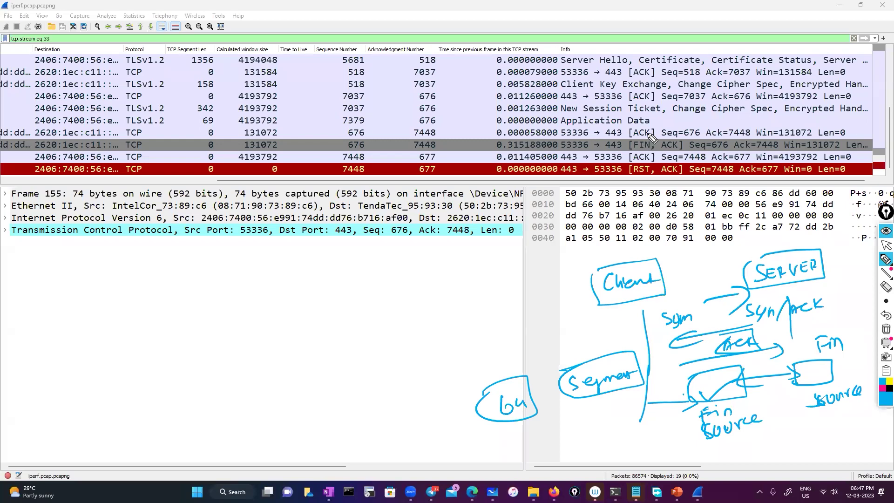
Circle the [FIN, ACK] flags in the packet list and select the stream's final RST, ACK packet in pointer mode.
mouse_move(649, 133)
mouse_down()
mouse_move(625, 139)
mouse_move(663, 152)
mouse_move(656, 132)
mouse_up()
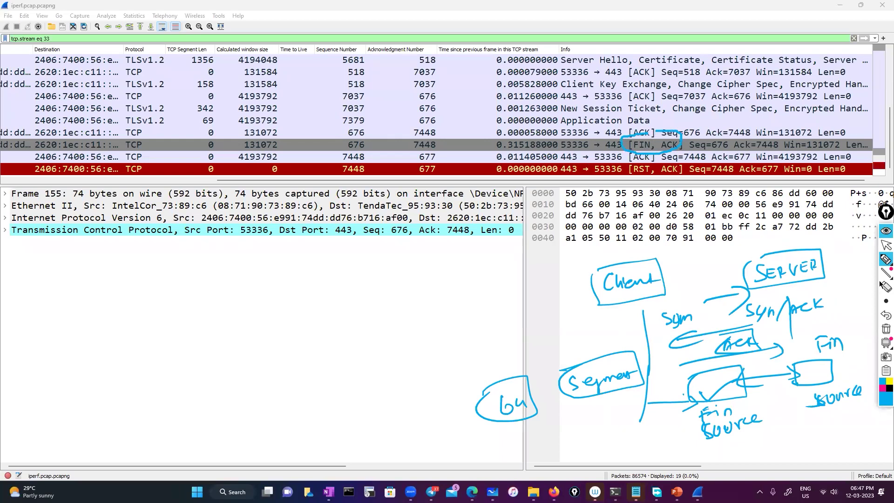
click(886, 244)
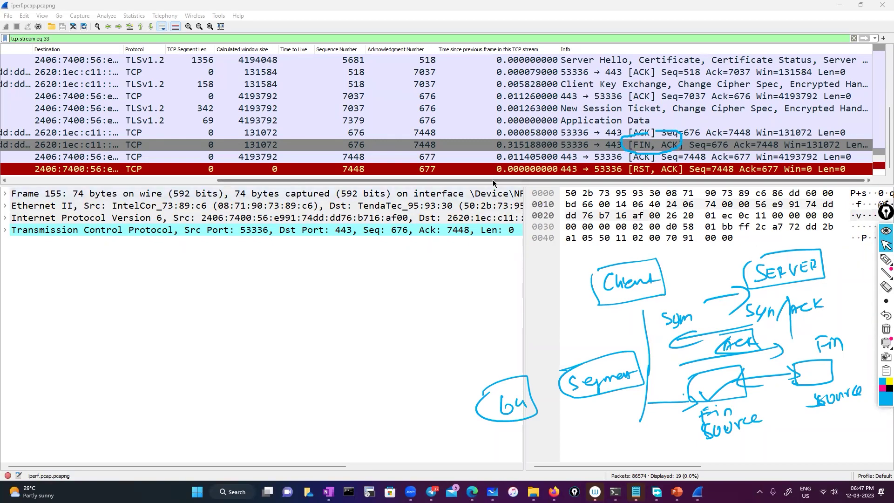
click(157, 169)
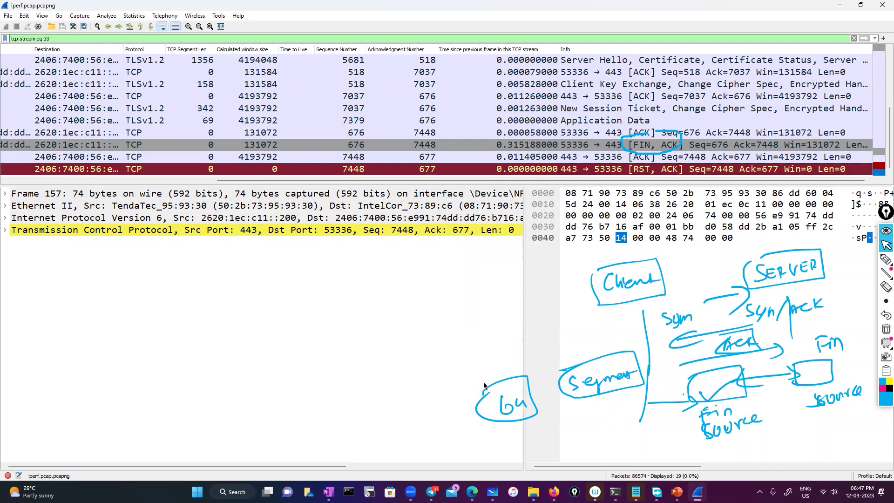
click(886, 260)
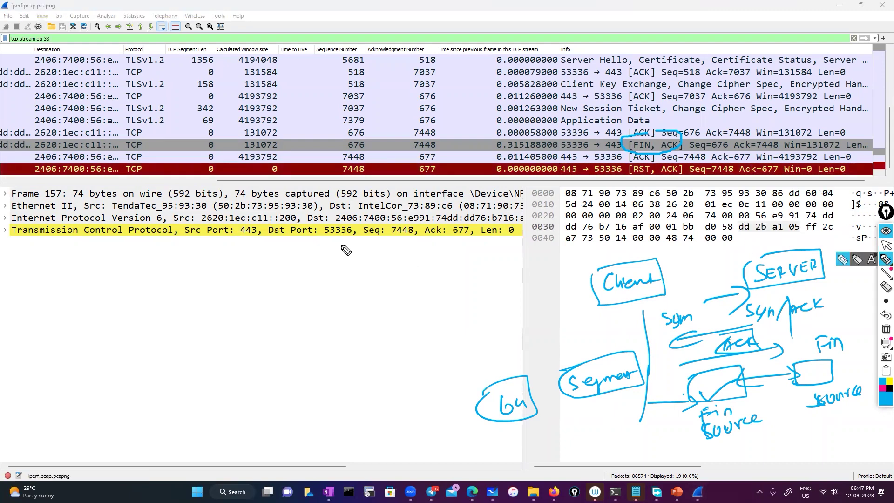
mouse_move(298, 296)
mouse_down()
mouse_move(359, 272)
mouse_move(330, 294)
mouse_up()
mouse_move(458, 283)
mouse_down()
mouse_move(452, 263)
mouse_move(465, 276)
mouse_up()
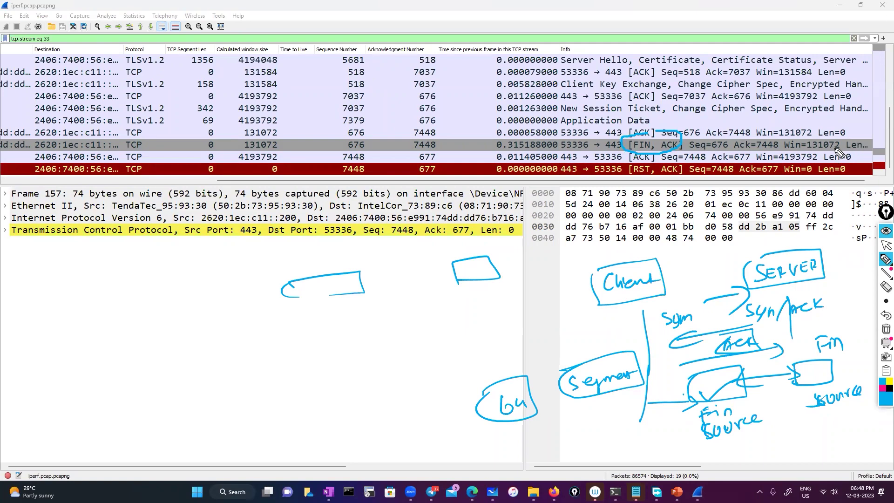
Return to pointer mode and clear all drawn annotations.
click(886, 245)
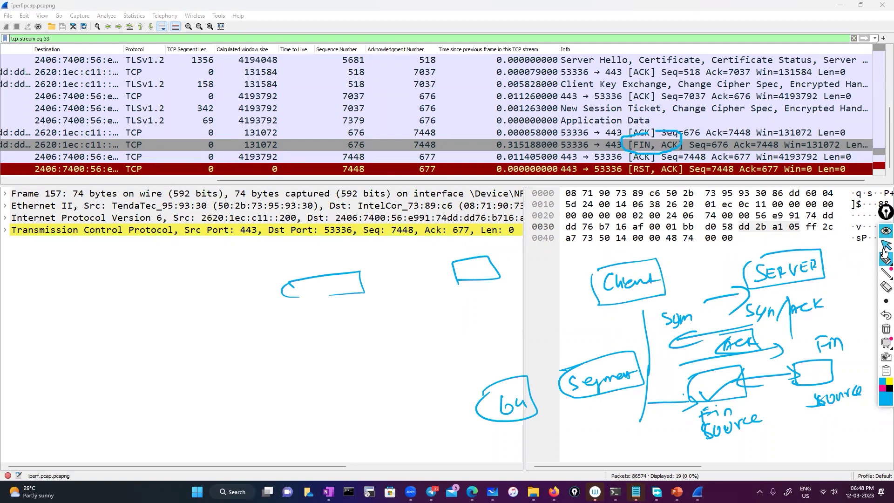
click(886, 329)
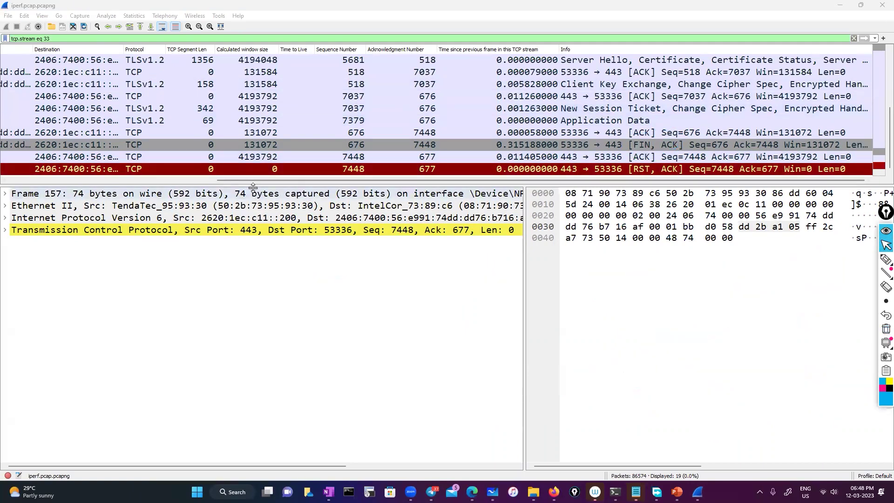
Review the final RST, ACK packet across all columns and browse the filtered stream back to its opening handshake.
drag(253, 181, 6, 182)
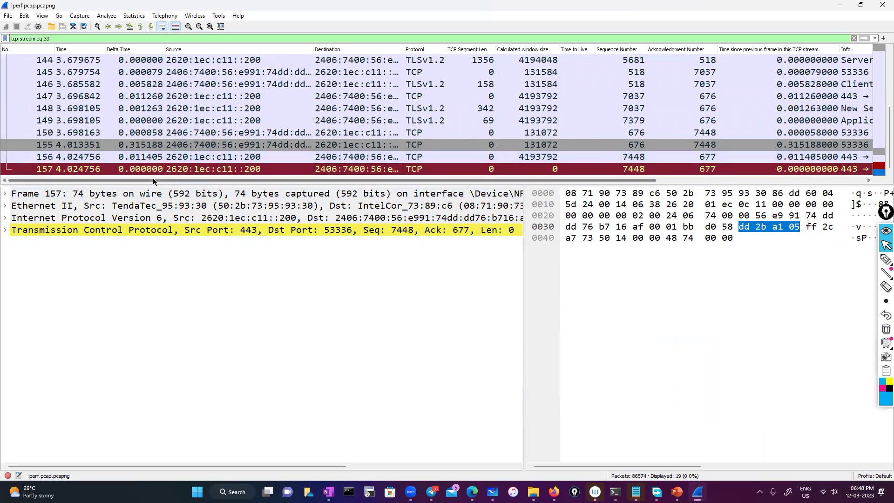
drag(152, 181, 360, 181)
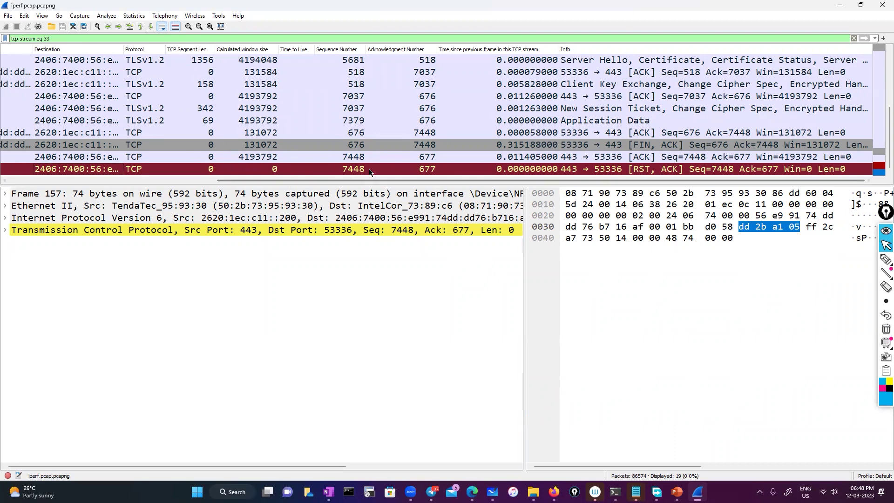
scroll(422, 126, up, 3)
scroll(422, 126, down, 3)
scroll(426, 120, up, 3)
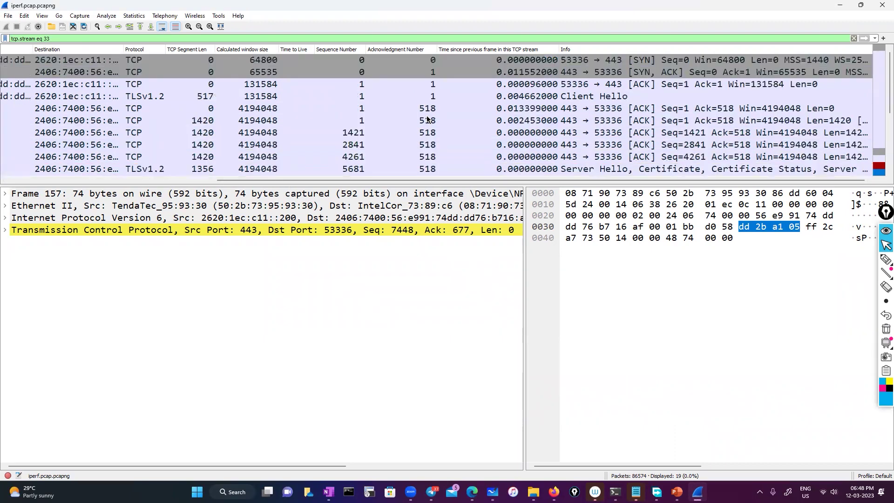
Clear the display filter and look over the packets following frame 157 across their columns.
click(853, 38)
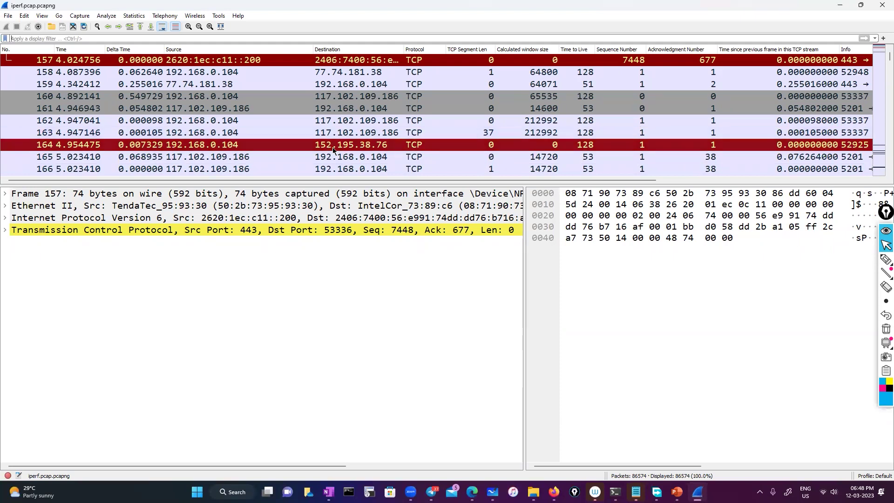
scroll(285, 185, right, 5)
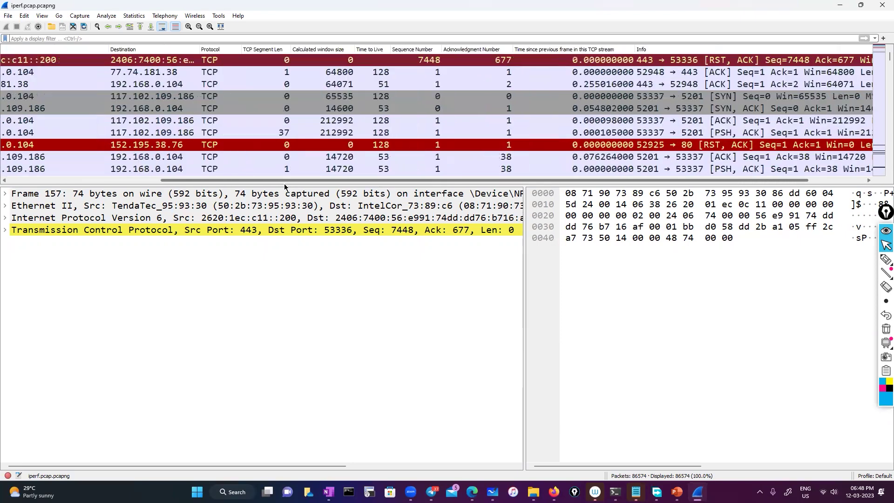
scroll(285, 186, left, 5)
scroll(423, 102, right, 1)
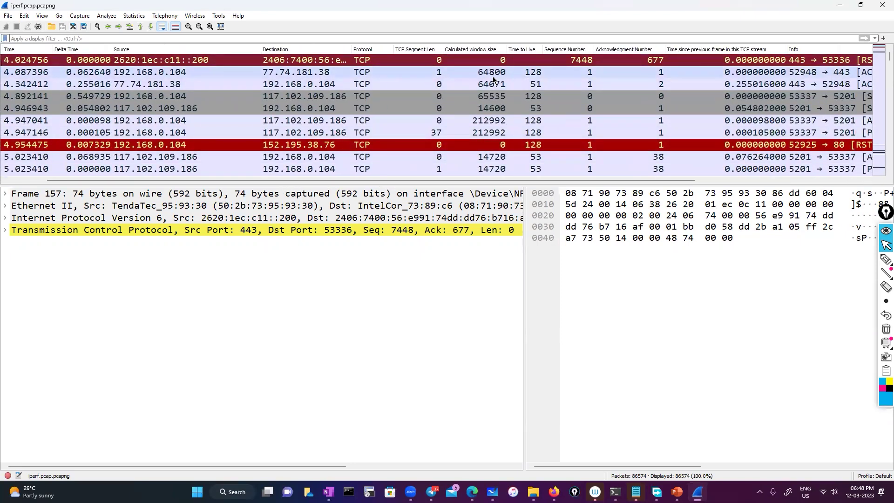
scroll(493, 81, up, 1)
scroll(492, 82, down, 1)
scroll(488, 84, up, 1)
scroll(487, 87, down, 1)
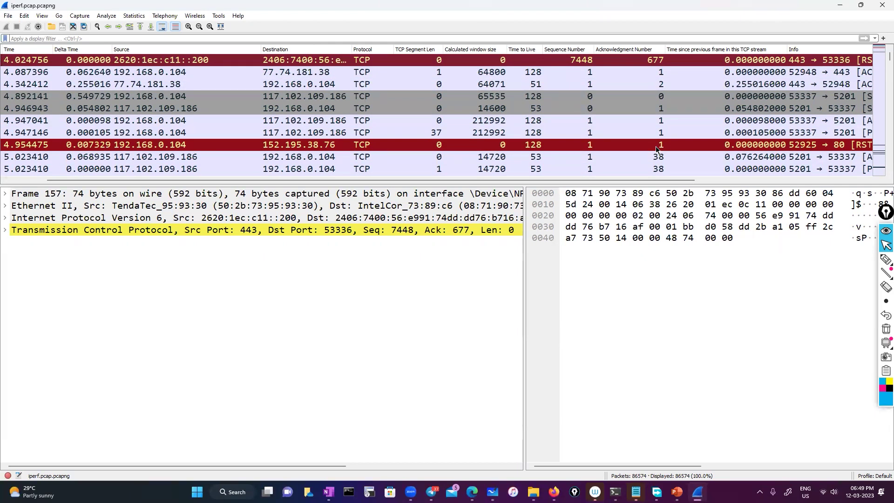
Browse down the unfiltered capture to packet 385 and examine its Info details.
scroll(424, 142, up, 4)
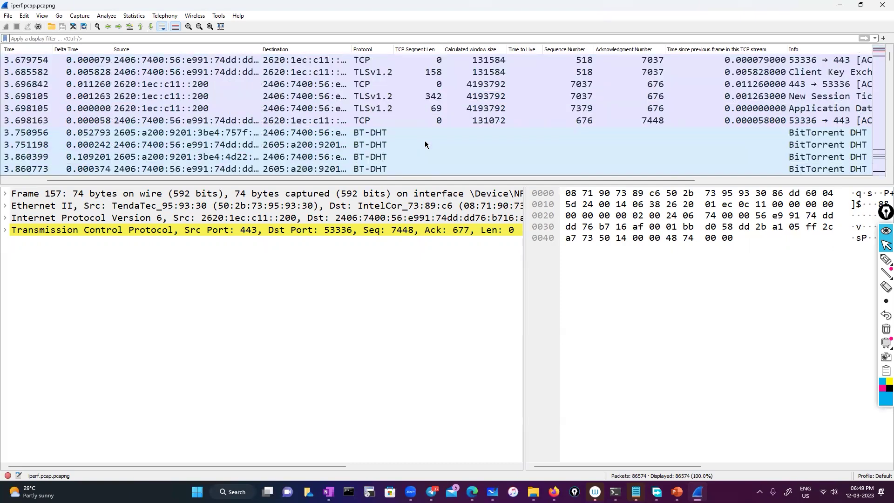
scroll(425, 142, down, 6)
scroll(425, 145, down, 20)
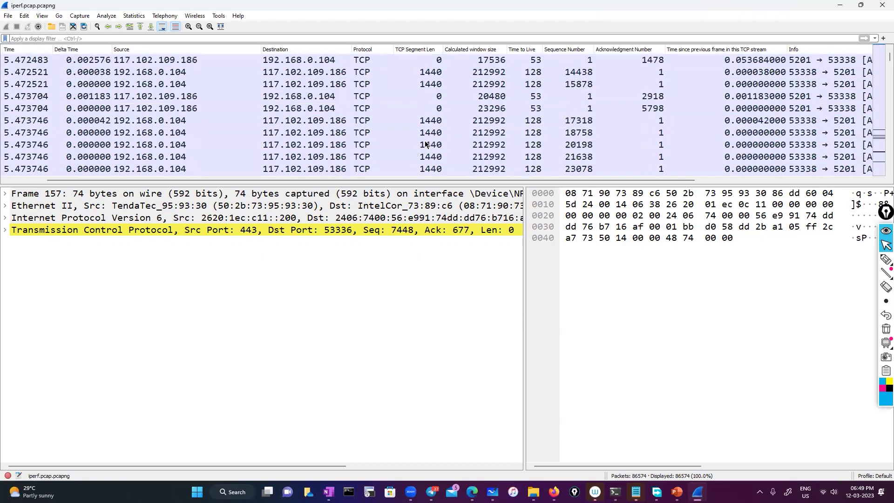
scroll(426, 145, down, 20)
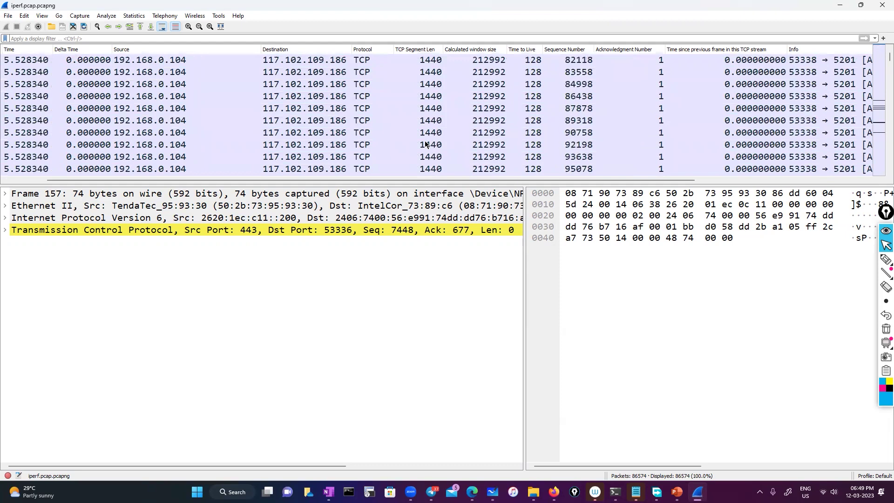
scroll(425, 145, down, 9)
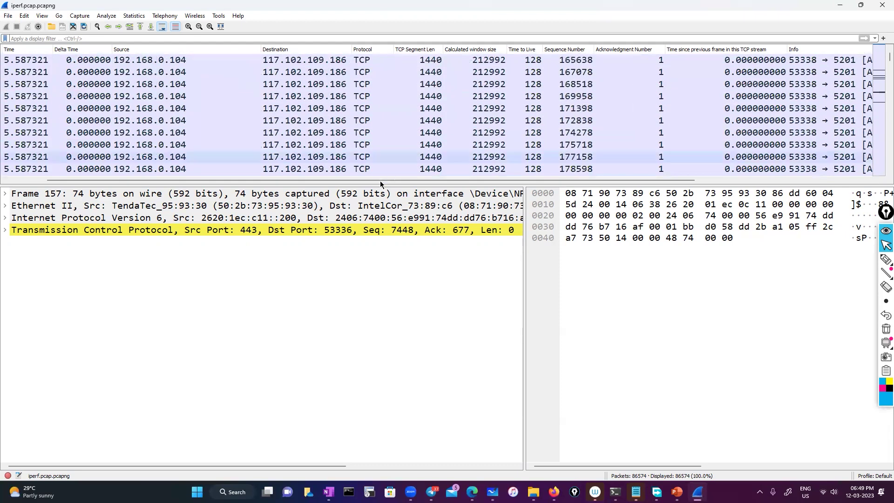
drag(357, 183, 319, 182)
scroll(220, 146, up, 4)
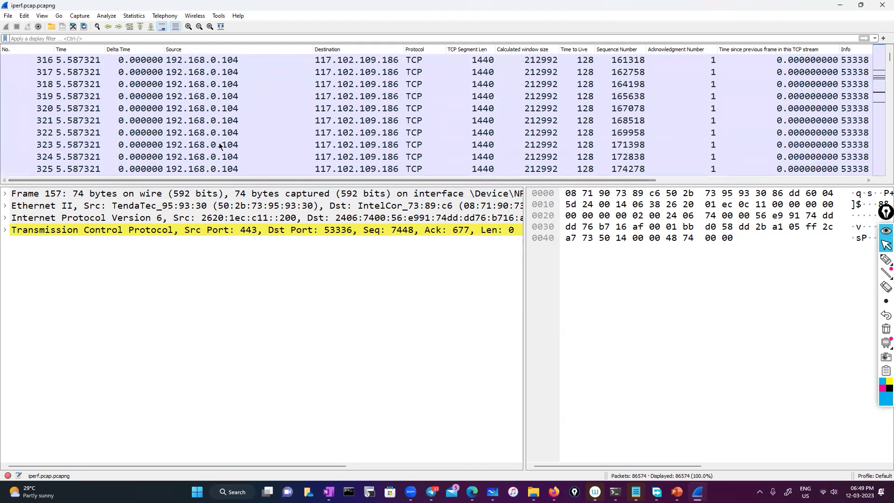
scroll(220, 146, down, 5)
scroll(220, 146, down, 19)
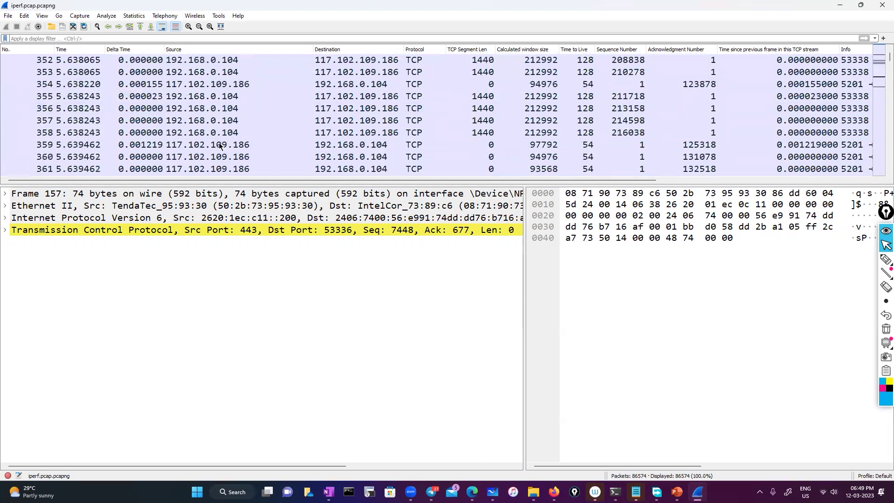
scroll(220, 146, up, 2)
scroll(220, 146, down, 2)
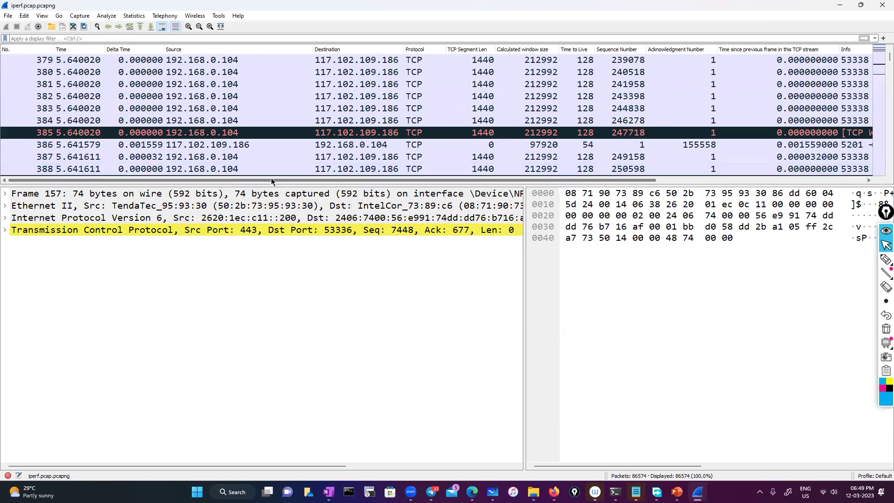
scroll(425, 186, right, 10)
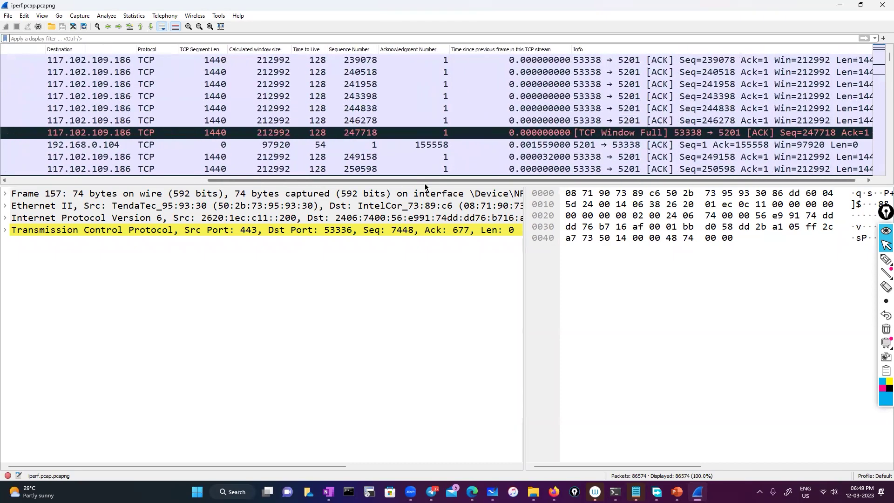
scroll(425, 187, left, 10)
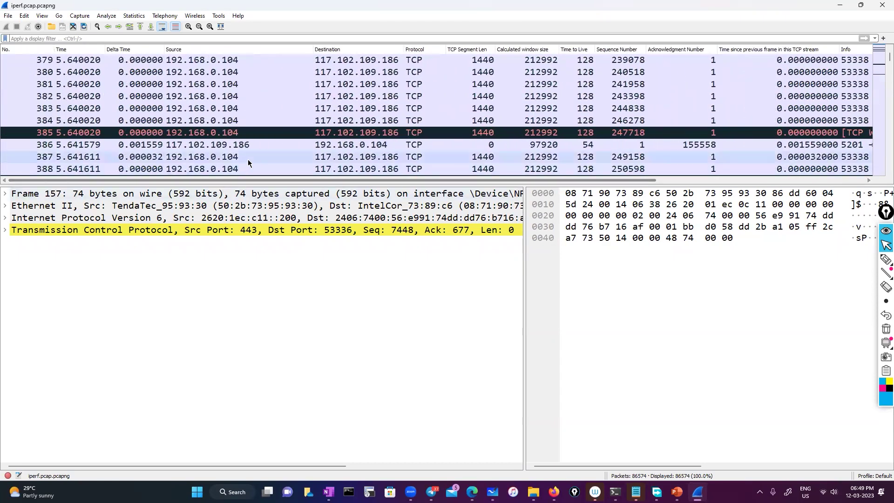
Select packet 385 and expand its Transmission Control Protocol details down to the SEQ/ACK analysis.
click(250, 133)
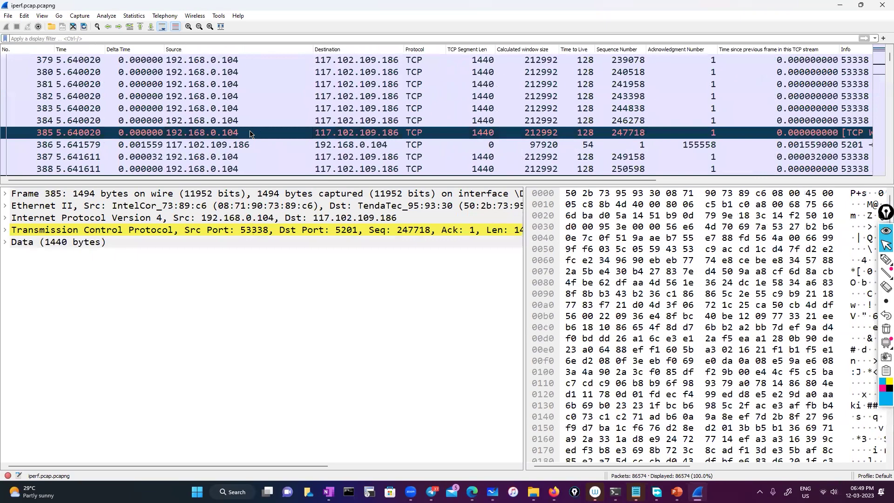
click(5, 230)
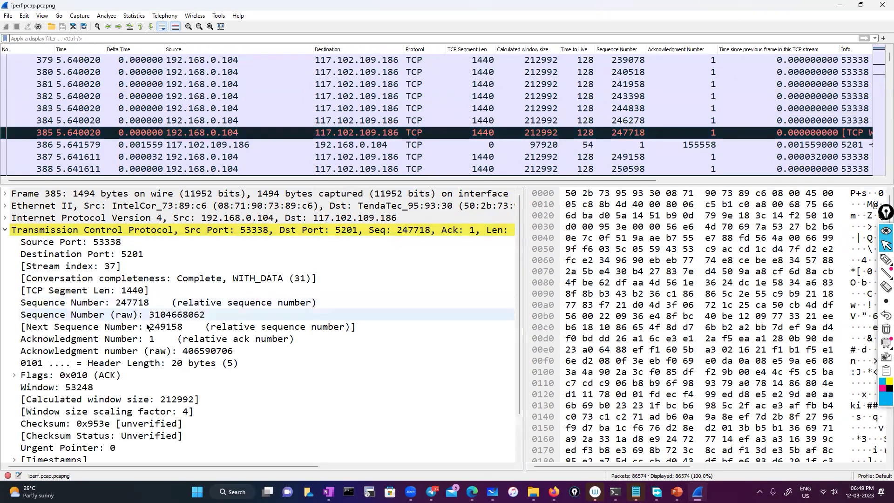
scroll(160, 337, down, 2)
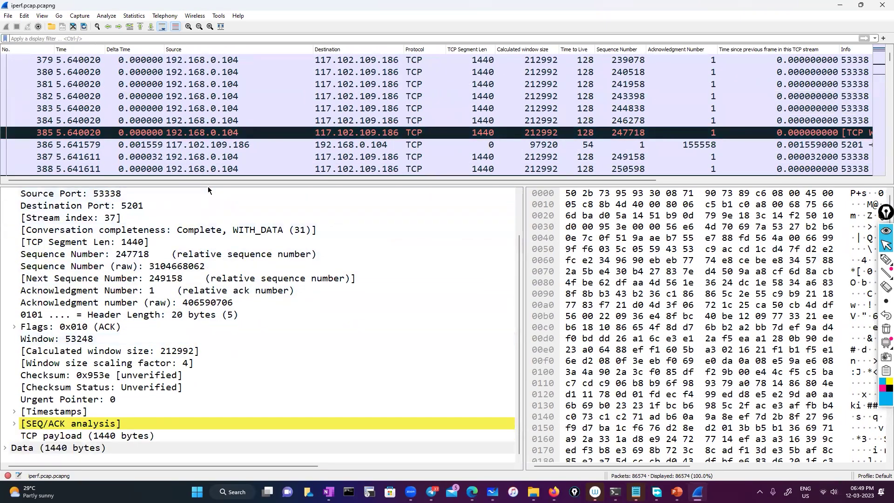
Circle packet 385's source address with the pen, label it PC, and circle its destination address.
scroll(388, 178, right, 4)
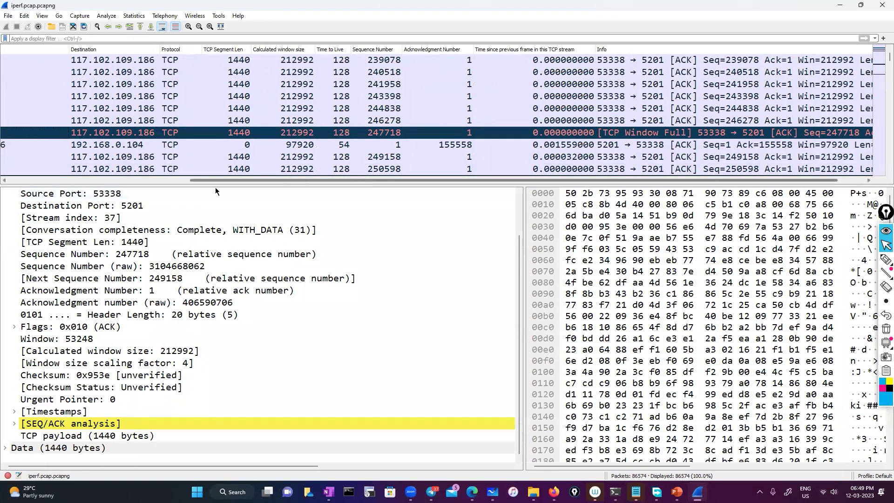
scroll(215, 187, left, 3)
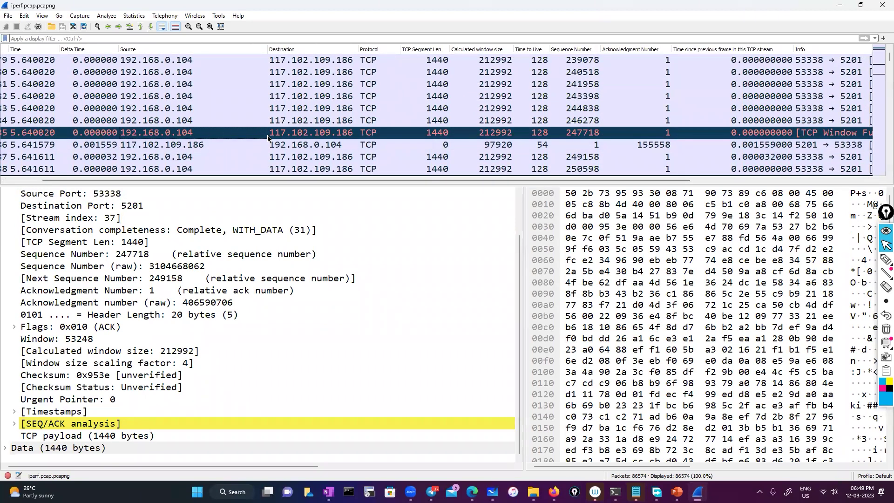
click(886, 260)
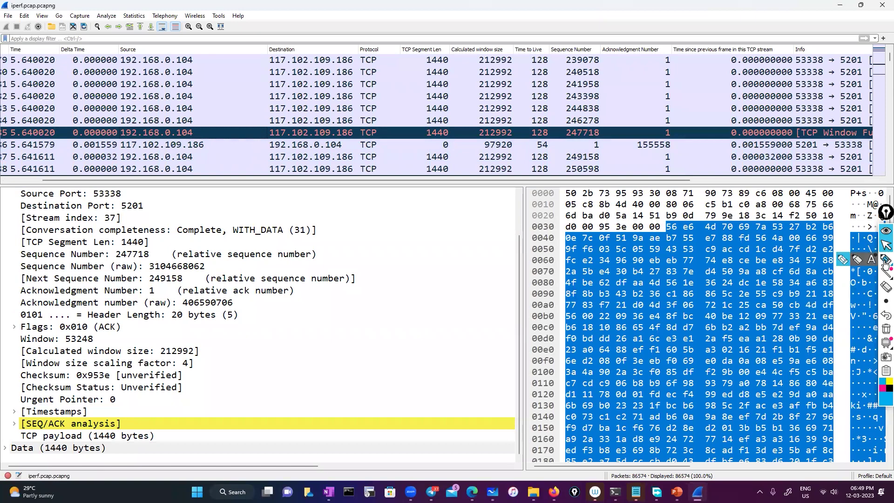
mouse_move(174, 111)
mouse_down()
mouse_move(122, 135)
mouse_move(205, 116)
mouse_move(228, 89)
mouse_up()
mouse_move(229, 76)
mouse_down()
mouse_move(238, 83)
mouse_move(223, 92)
mouse_up()
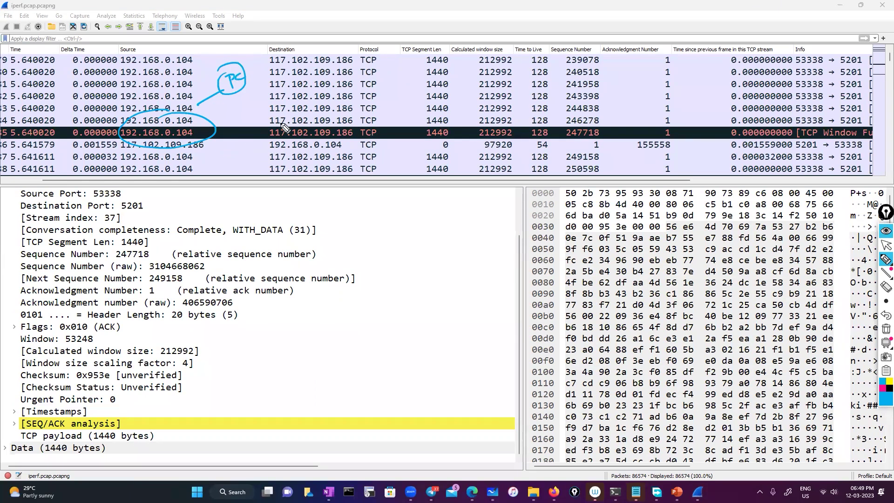
mouse_move(285, 115)
mouse_down()
mouse_move(327, 109)
mouse_move(258, 135)
mouse_move(285, 115)
mouse_up()
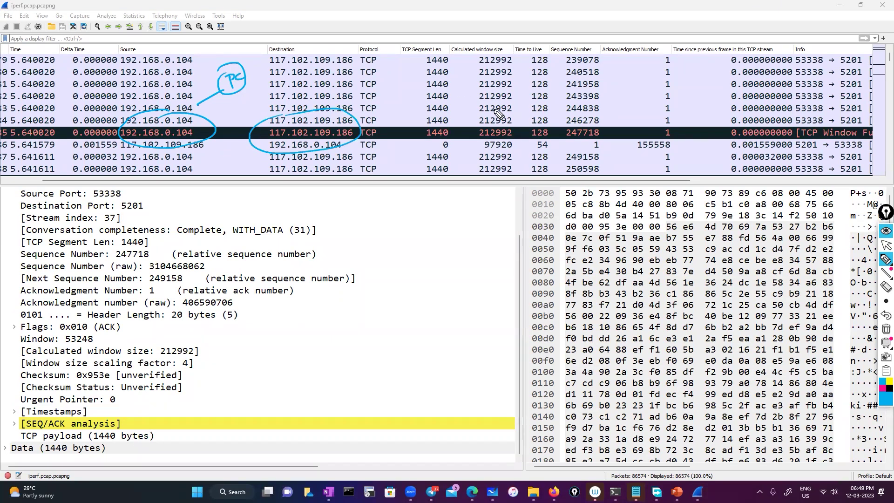
Circle packet 385's calculated window size, its sequence number and the TCP Window Full text in its Info column.
mouse_move(468, 126)
mouse_down()
mouse_move(511, 124)
mouse_move(484, 120)
mouse_up()
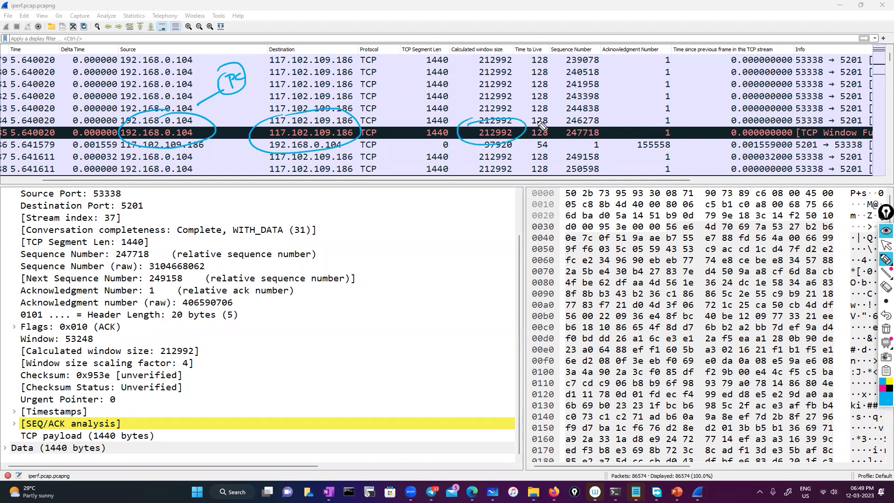
mouse_move(565, 121)
mouse_down()
mouse_move(607, 126)
mouse_move(572, 118)
mouse_up()
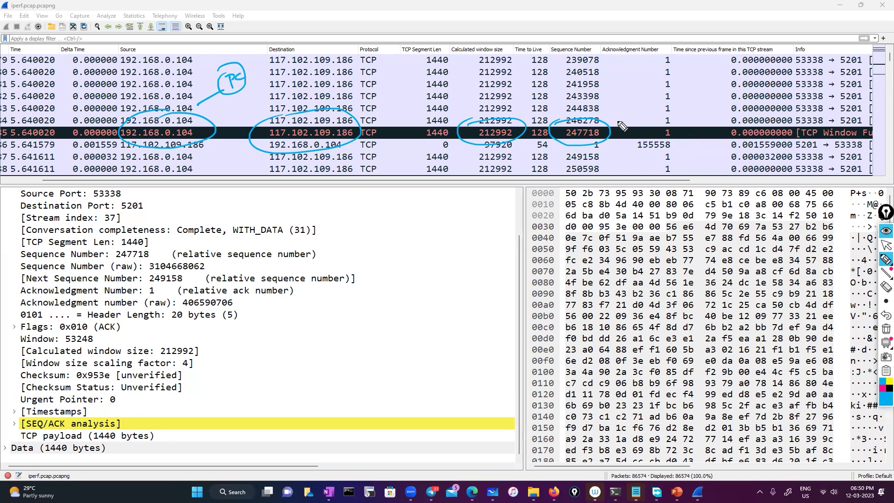
mouse_move(714, 130)
mouse_down()
mouse_move(838, 125)
mouse_move(822, 139)
mouse_move(719, 137)
mouse_up()
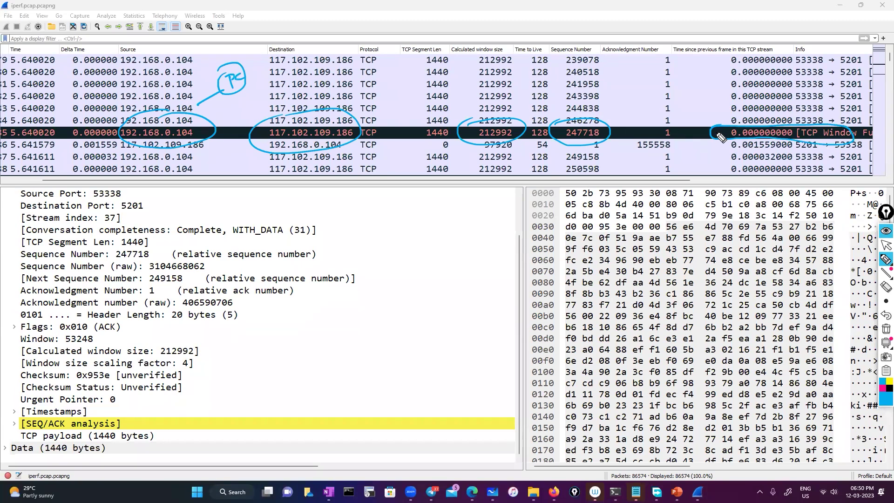
click(886, 247)
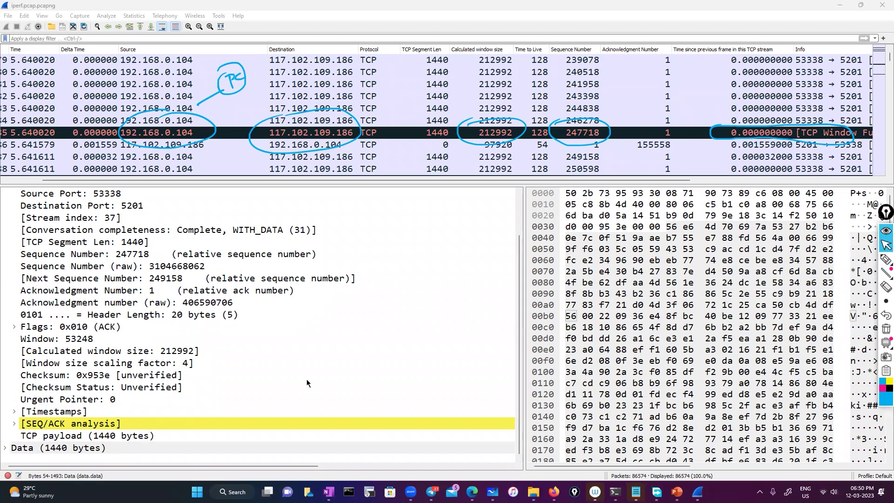
Expand packet 385's SEQ/ACK analysis, TCP Analysis Flags and Expert Info to read the window-full warning.
click(15, 424)
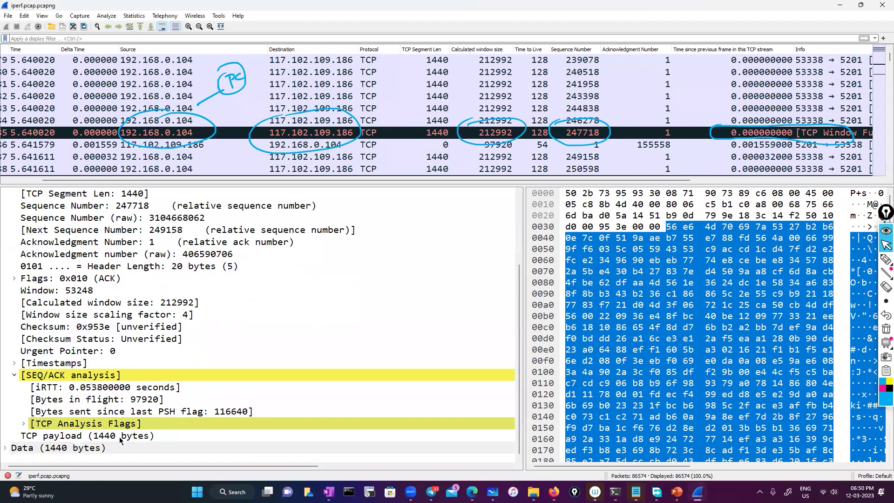
click(23, 423)
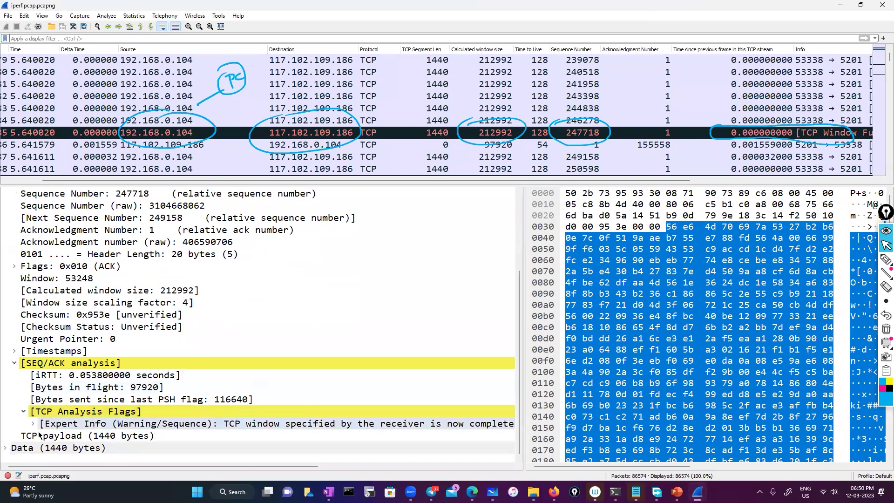
click(31, 423)
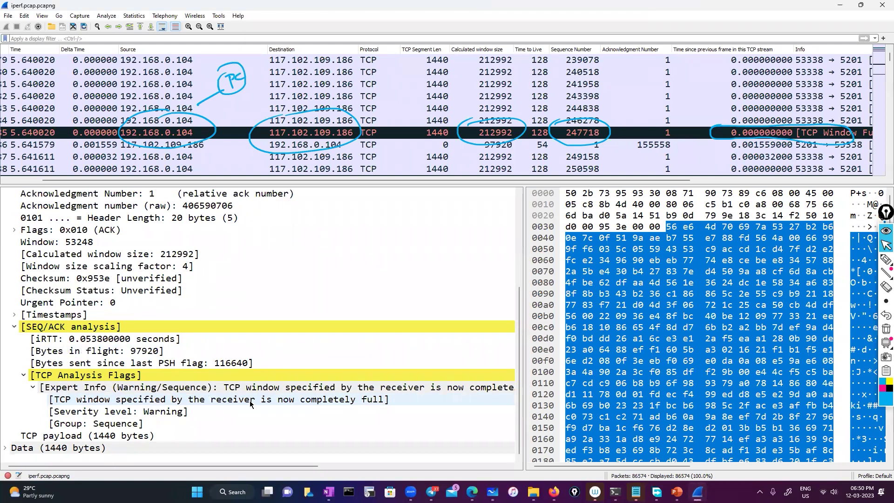
mouse_move(341, 179)
mouse_down()
mouse_move(551, 194)
mouse_move(320, 191)
mouse_move(332, 191)
mouse_up()
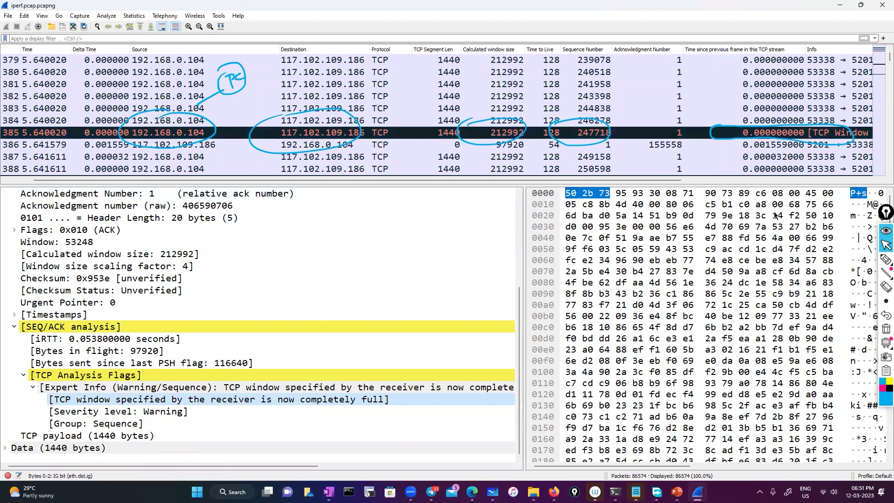
click(883, 262)
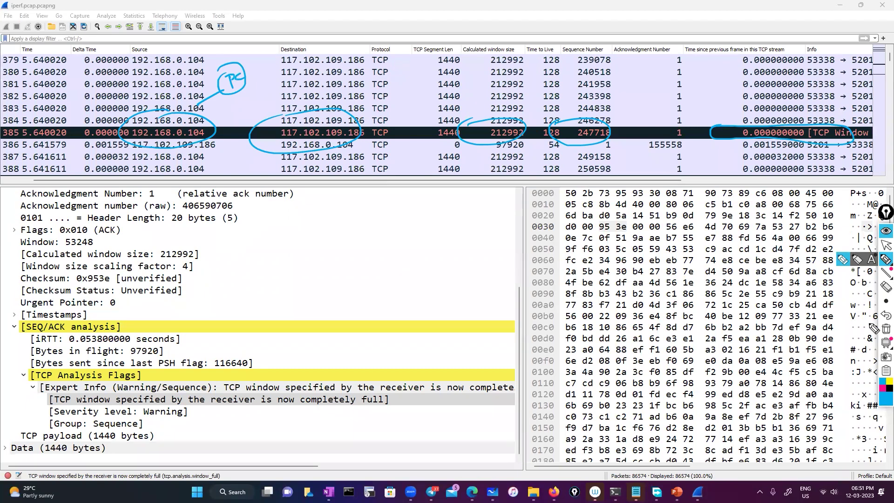
click(886, 246)
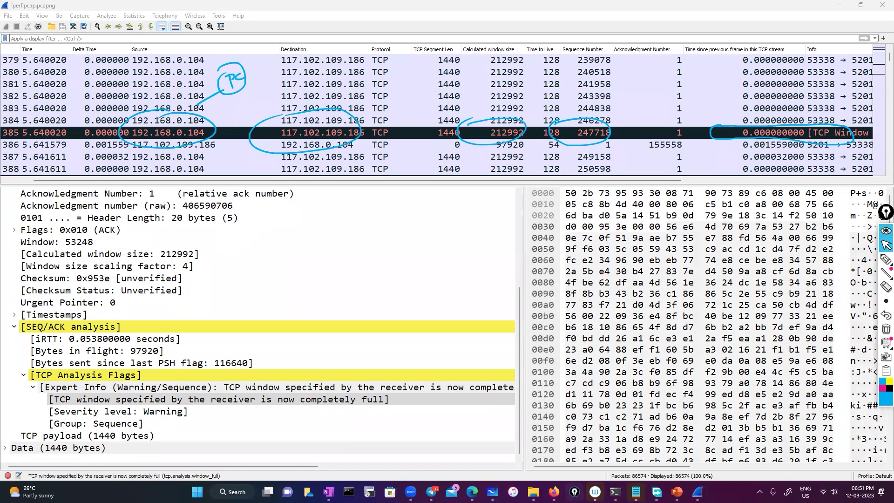
Switch to the open Command Prompt windows and look through their ping and IP configuration output up to the empty session.
click(615, 492)
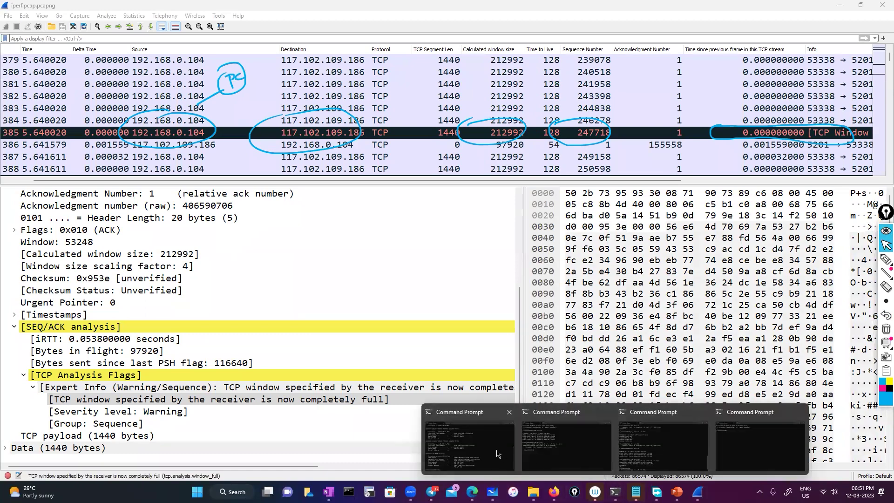
click(470, 445)
mouse_move(615, 492)
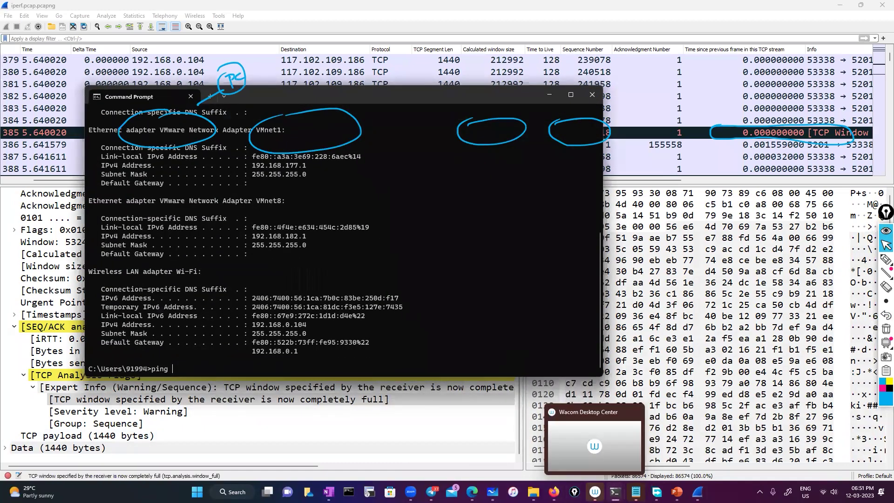
click(654, 456)
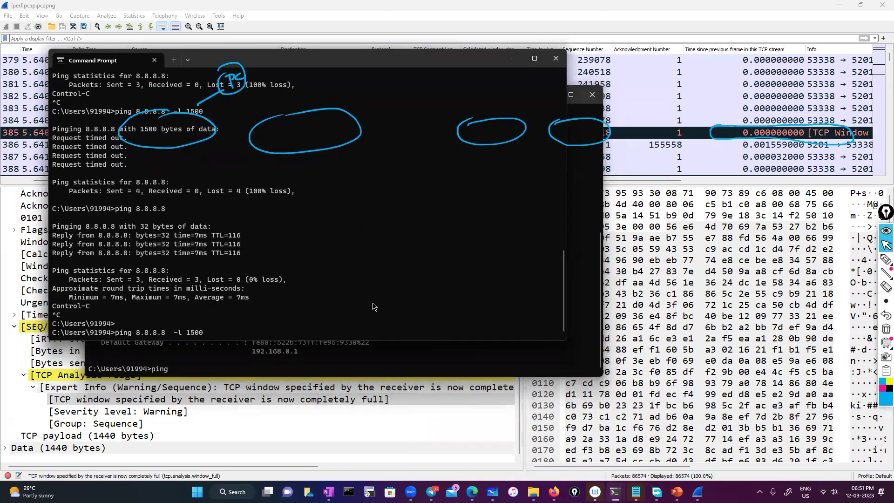
scroll(375, 307, down, 4)
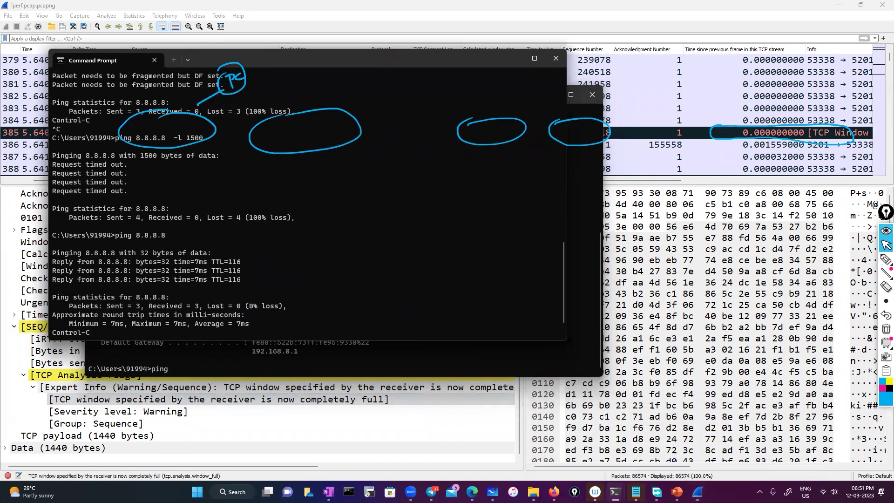
mouse_move(614, 491)
click(779, 440)
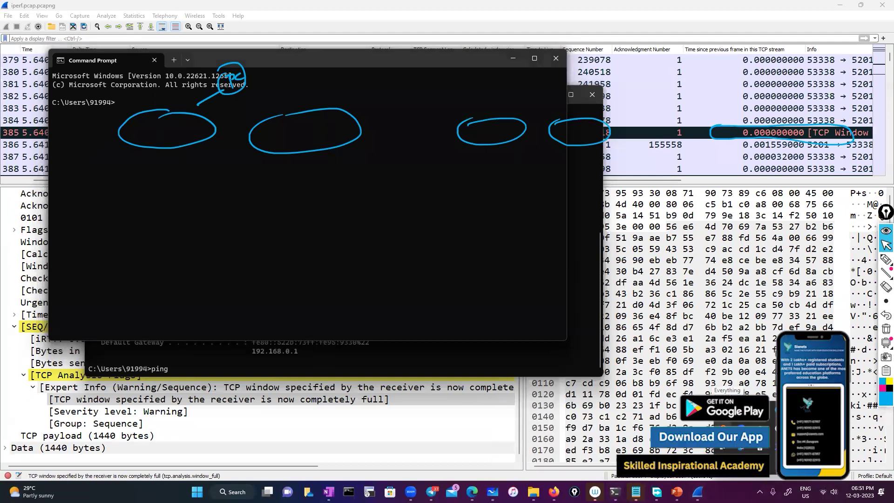
Open a search window in Everything and search the computer's files for iperf.
right_click(723, 428)
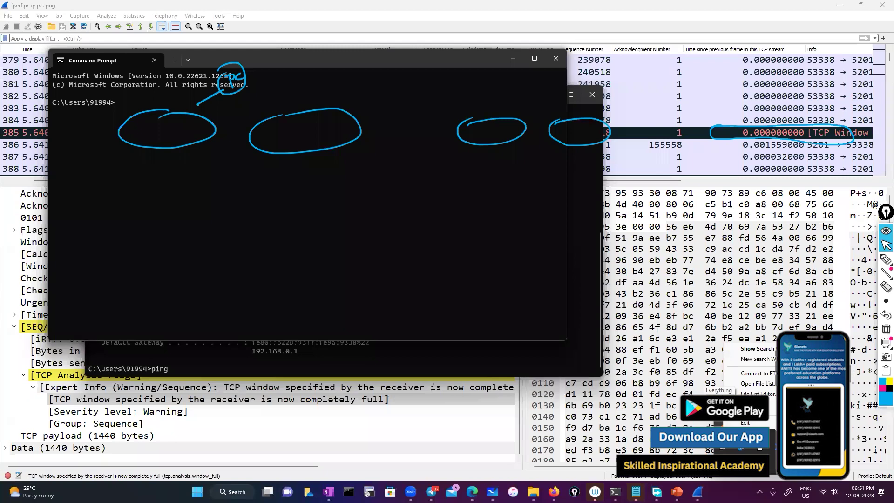
click(757, 348)
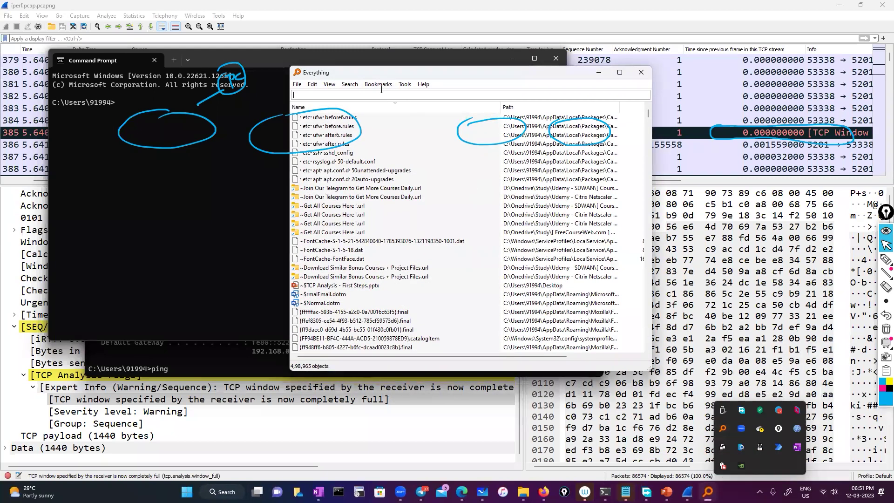
text(i)
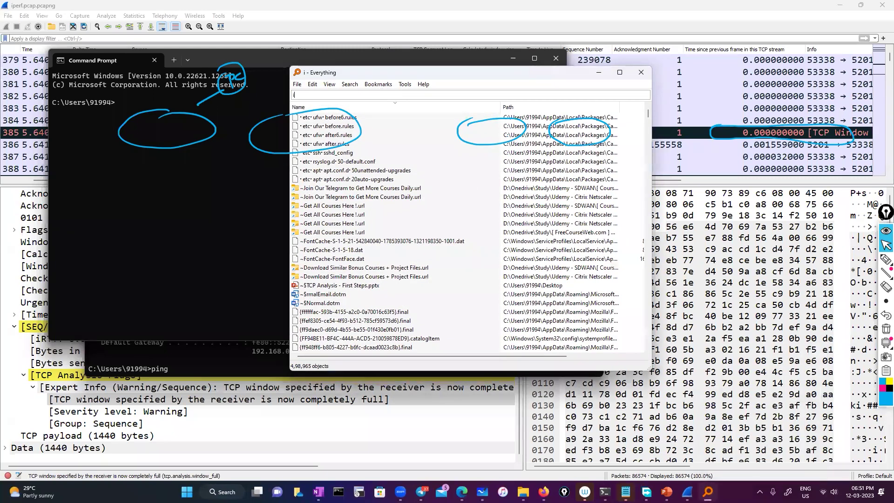
text(pe)
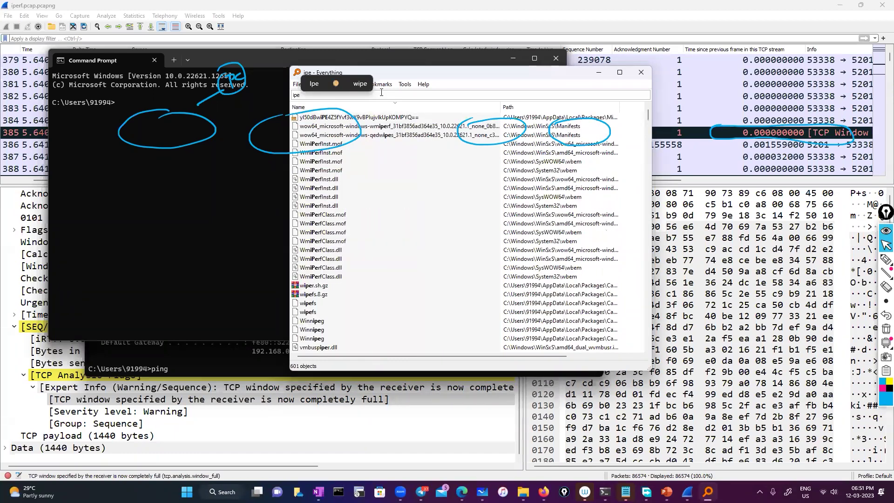
text(e)
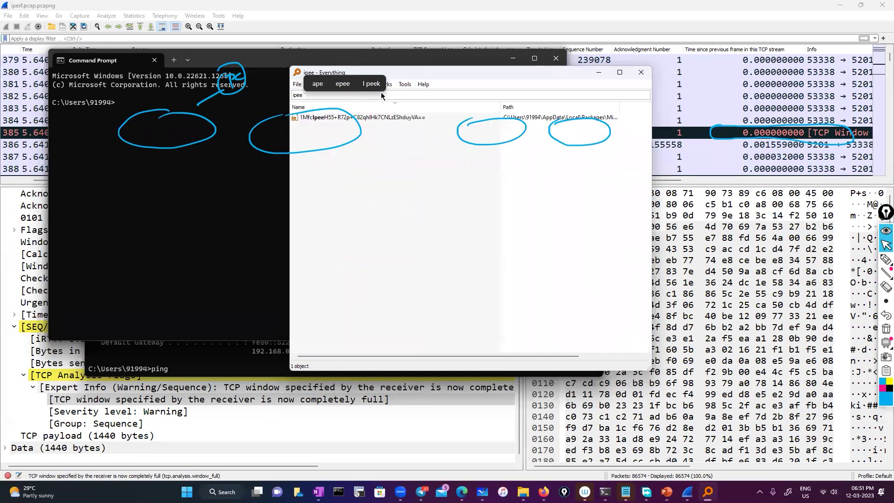
key(BackSpace)
text(rf)
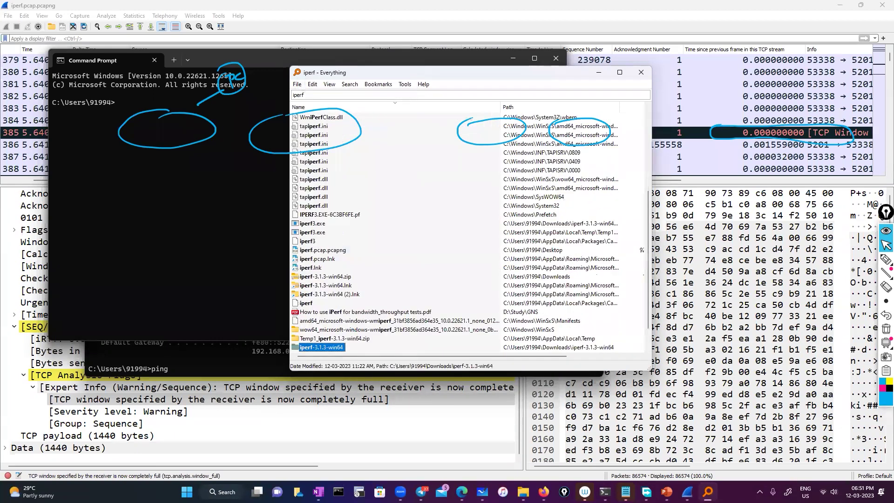
scroll(429, 229, down, 1)
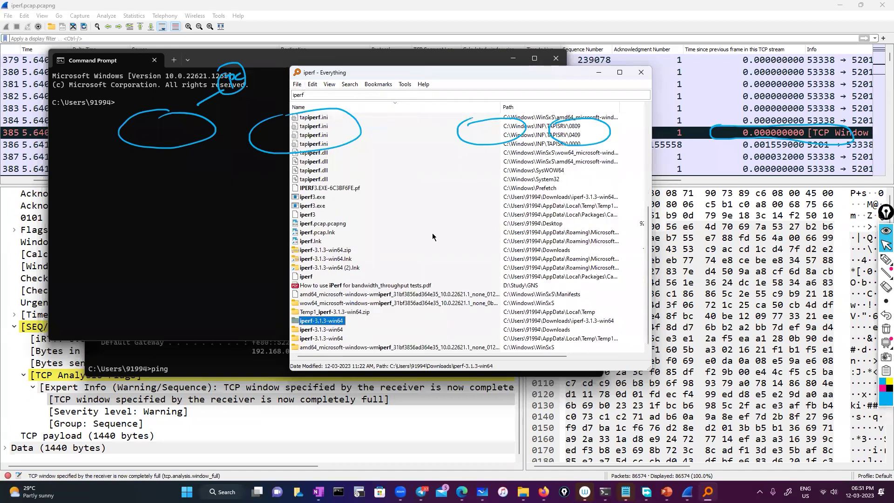
Clear the pen annotations and open the path containing the inner iperf-3.1.3-win64 folder in File Explorer.
right_click(342, 320)
click(344, 335)
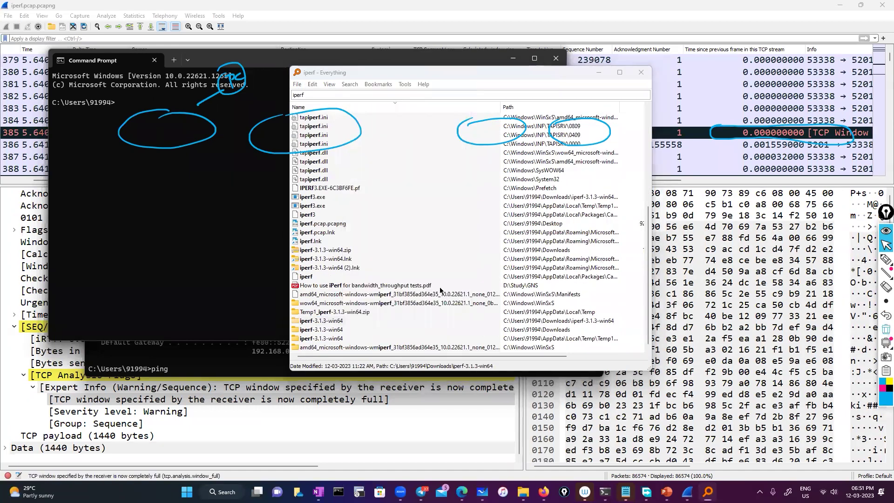
click(336, 322)
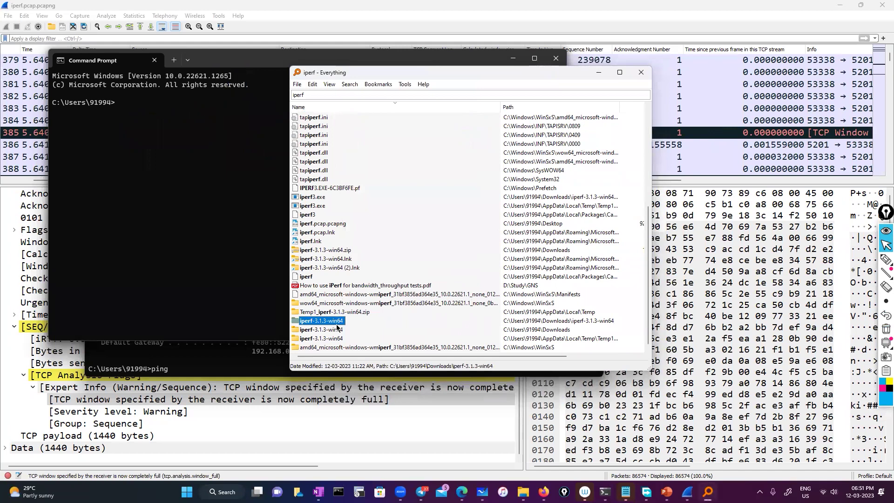
right_click(337, 327)
click(324, 324)
click(382, 329)
right_click(340, 323)
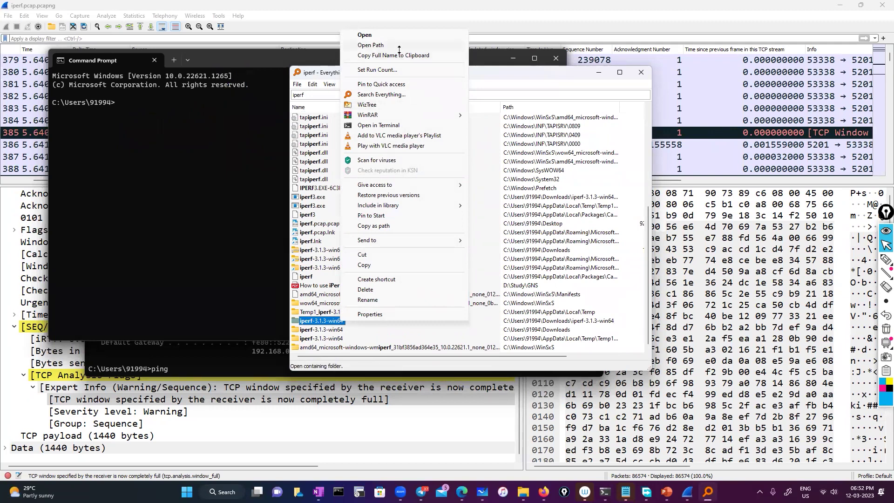
click(399, 47)
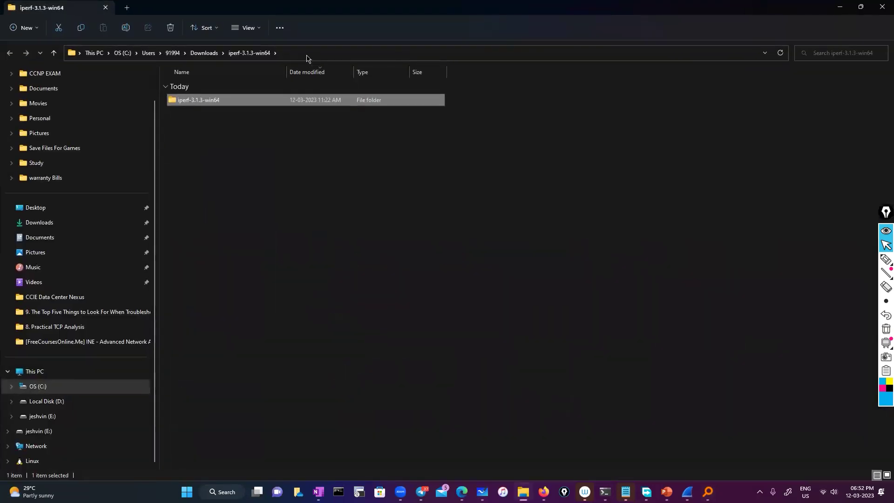
Open the inner iperf-3.1.3-win64 folder in Terminal and list its contents with dir.
click(306, 55)
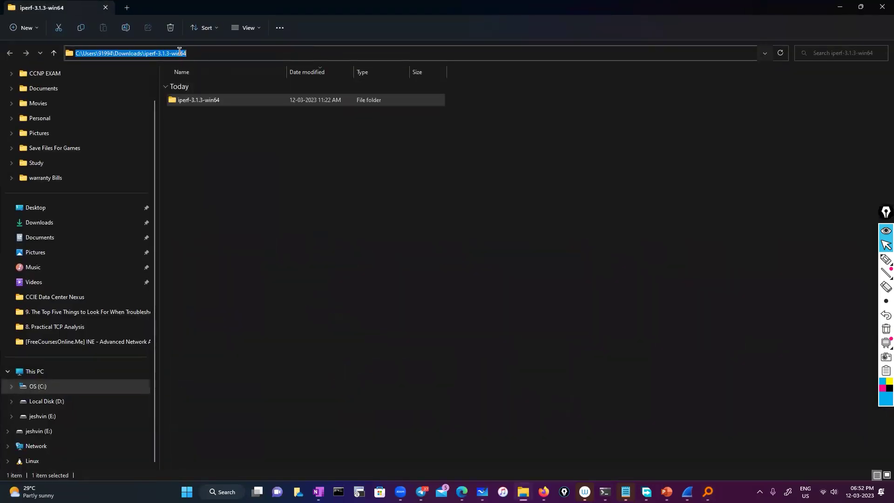
right_click(180, 54)
click(228, 130)
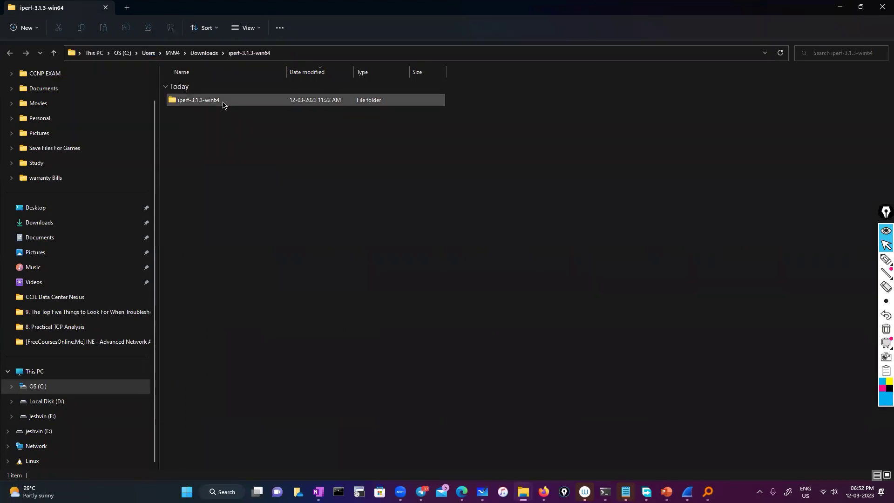
right_click(223, 105)
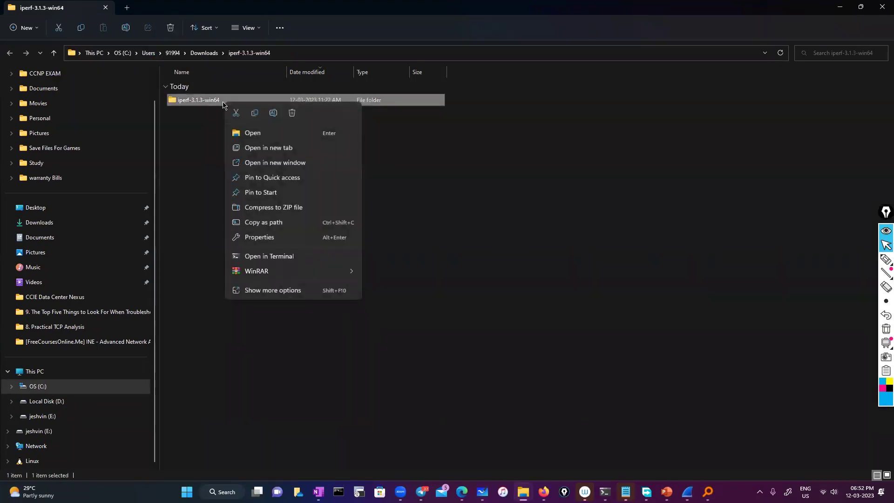
click(283, 257)
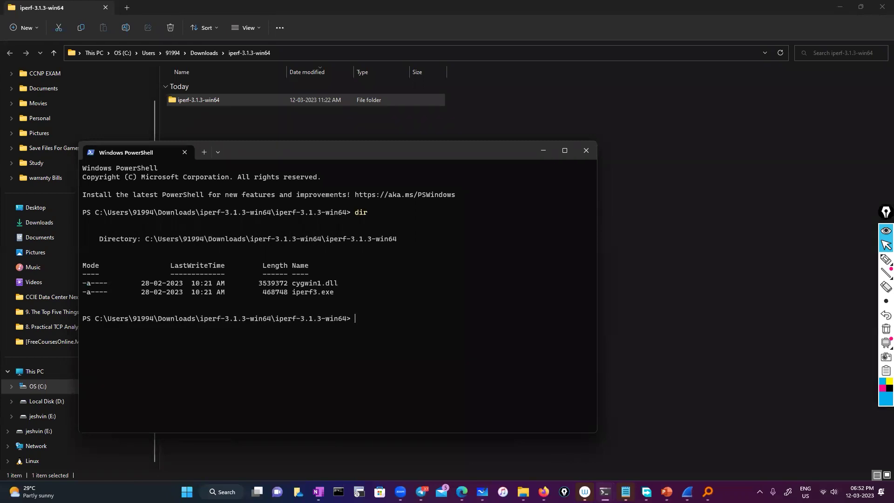
Begin the .\iperf3.exe -c command, switch to OneNote and look through the Through put testing, DNS FLOW and DNS pages for a server address.
key(Tab)
click(319, 491)
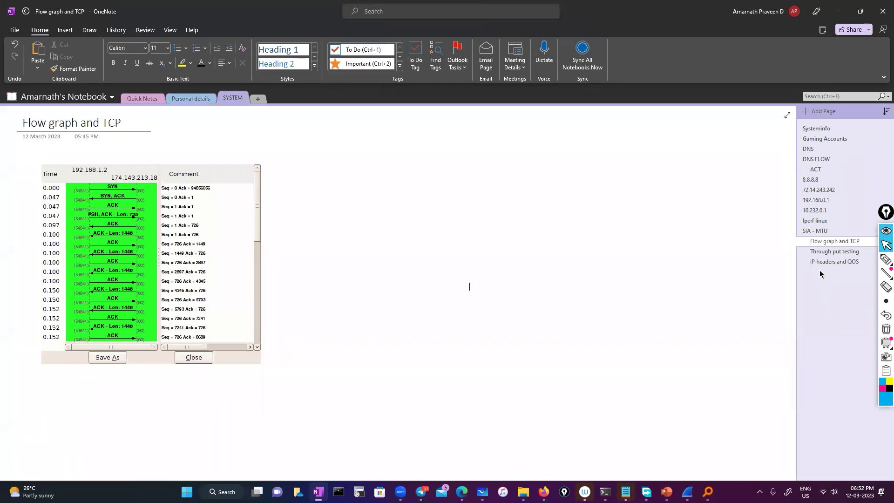
click(821, 254)
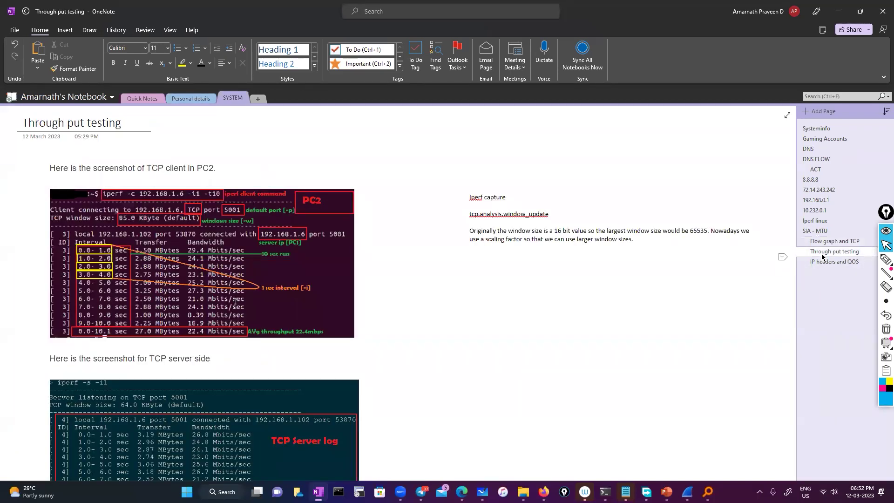
click(819, 161)
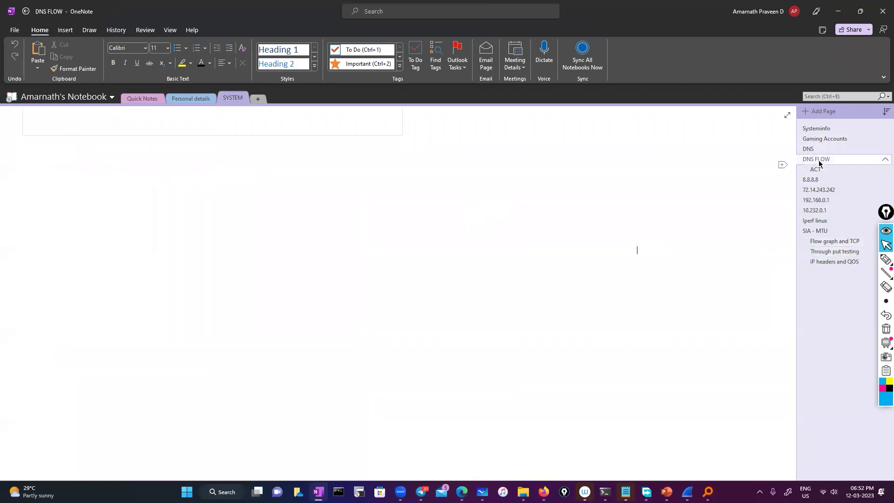
scroll(526, 279, down, 15)
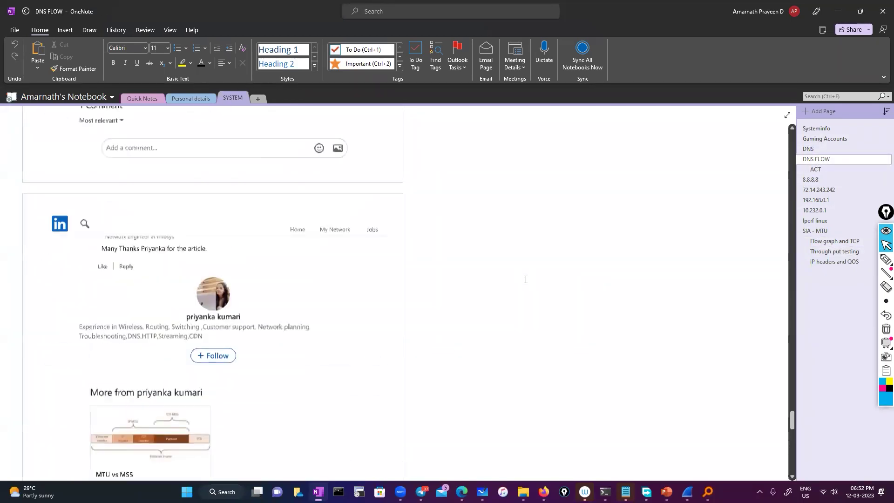
scroll(526, 279, up, 3)
click(807, 150)
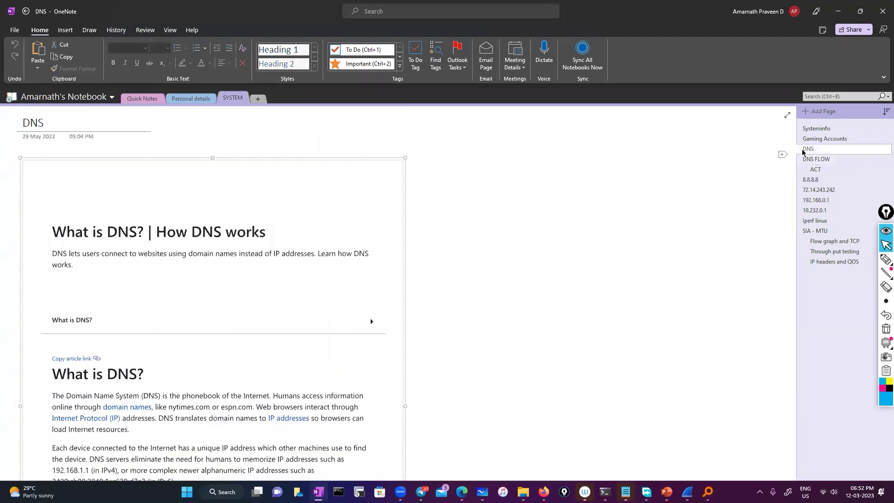
scroll(688, 293, down, 5)
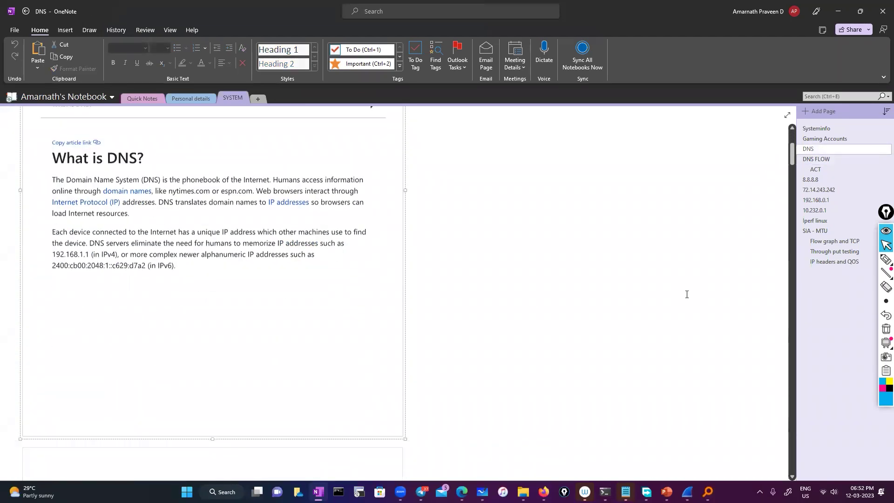
Open the ACT page and copy the server address 117.102.109.186 from the iperf.biznetnetworks.com bad connection test.
click(834, 172)
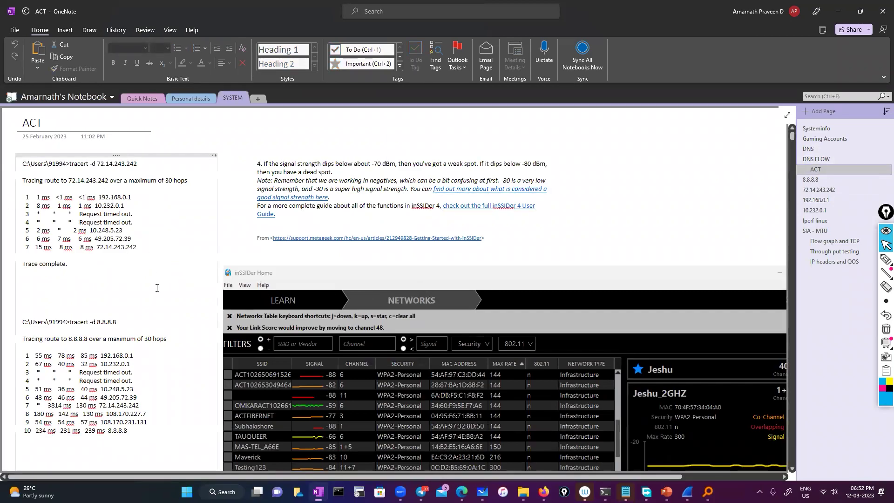
scroll(157, 288, down, 3)
scroll(157, 288, up, 3)
scroll(156, 288, down, 3)
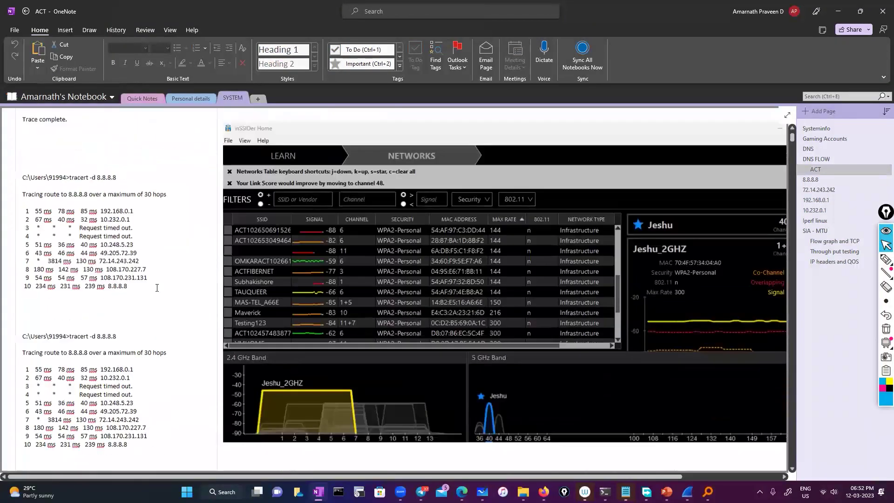
scroll(157, 287, down, 15)
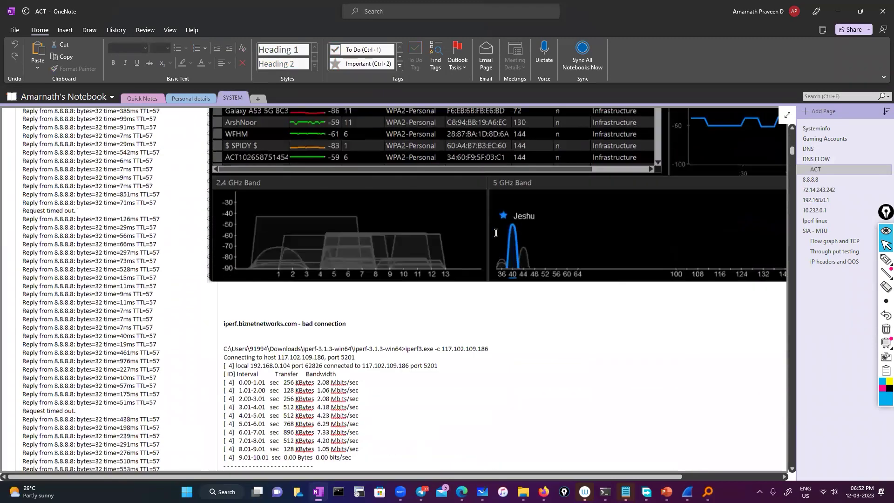
scroll(495, 233, down, 3)
scroll(467, 236, up, 1)
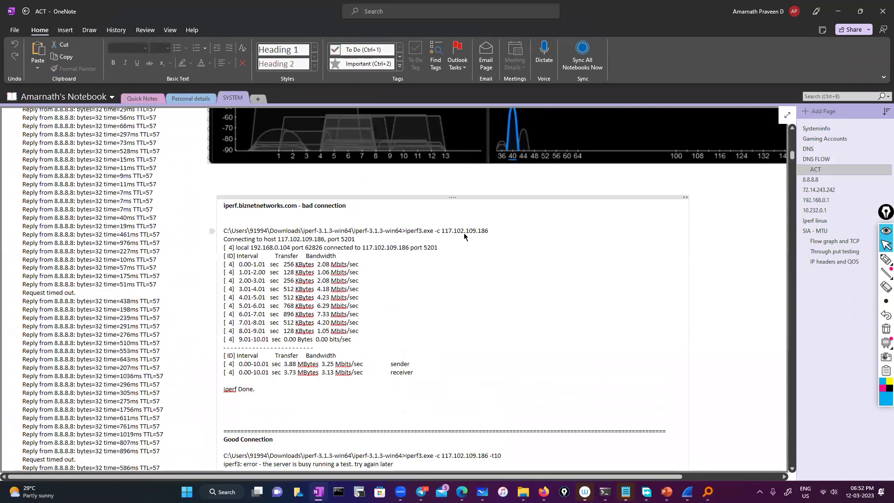
right_click(464, 234)
key(super+c)
click(579, 313)
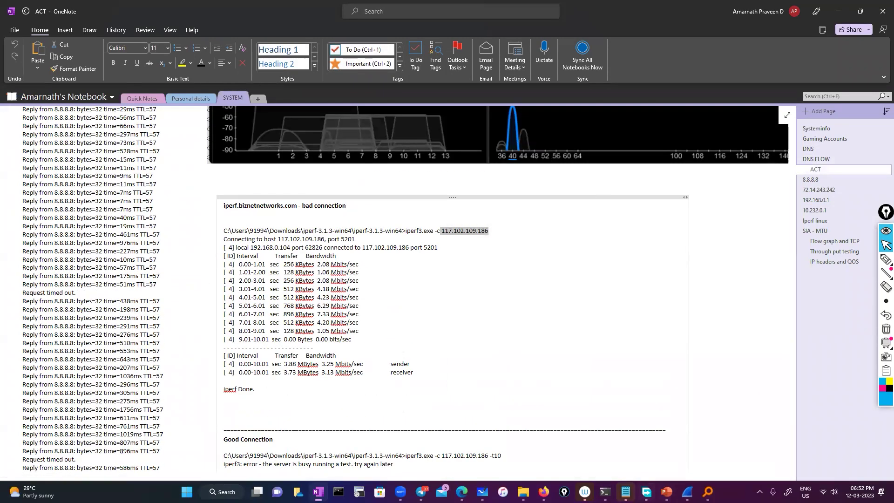
Return to the PowerShell window, run .\iperf3.exe -c 117.102.109.186 and move the window higher on the desktop.
click(605, 492)
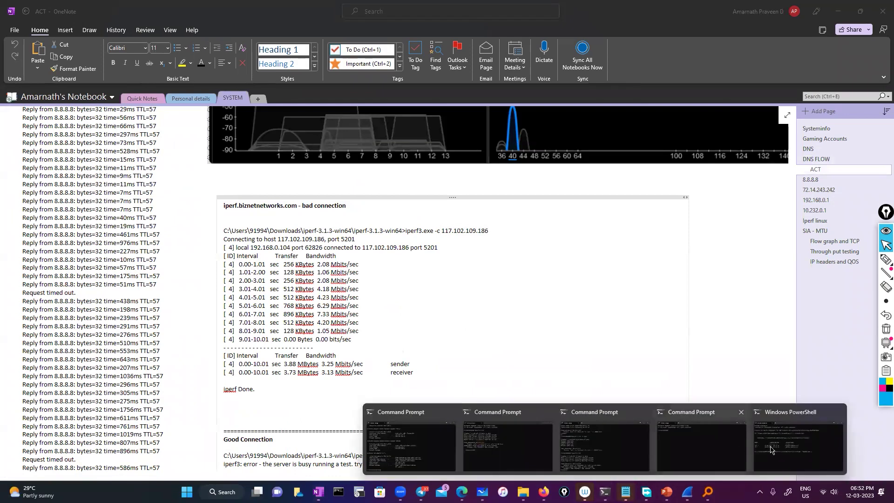
click(770, 449)
right_click(496, 316)
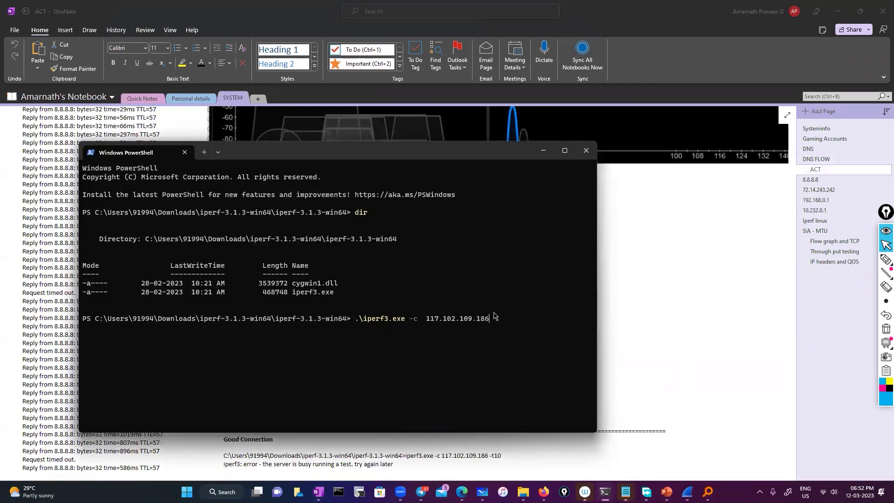
key(Return)
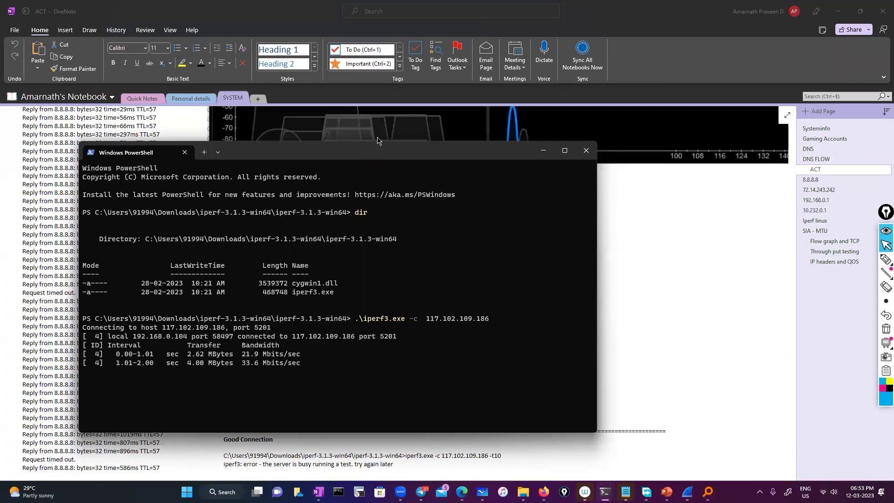
drag(377, 141, 413, 68)
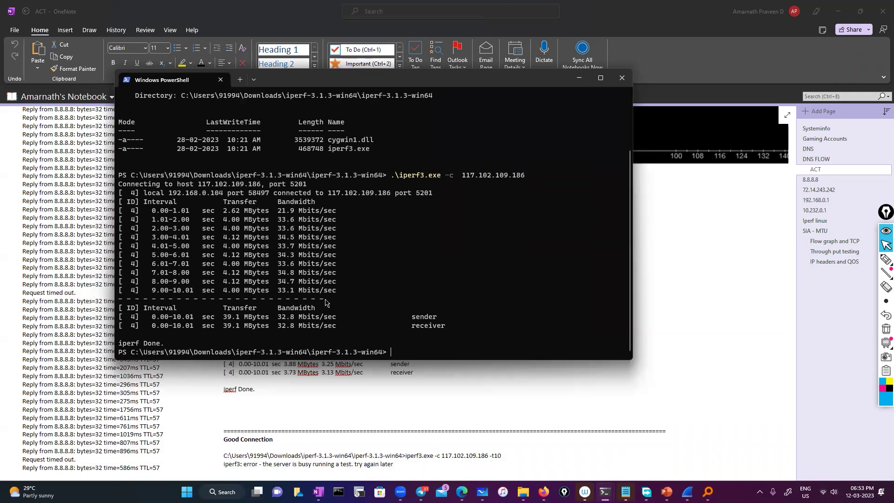
Circle the first interval's bandwidth with the pen and sketch a cloud and router linked through a switch to four devices.
click(884, 263)
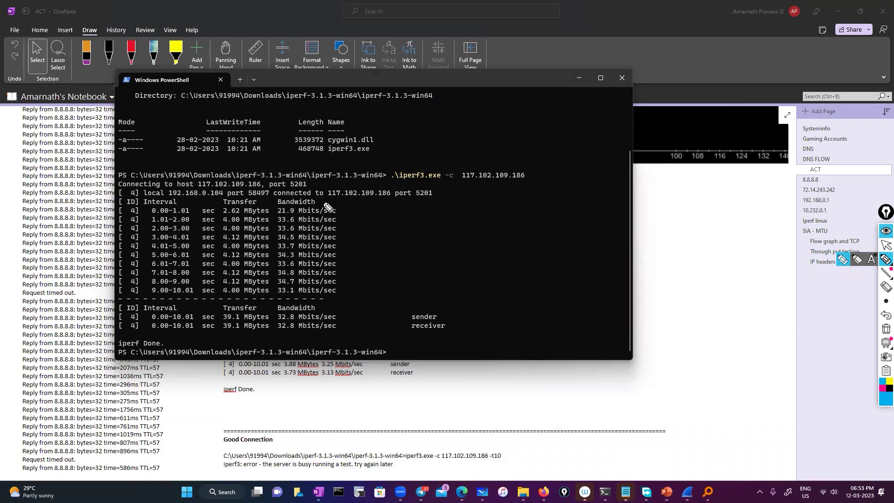
mouse_move(316, 202)
mouse_down()
mouse_move(271, 211)
mouse_move(340, 210)
mouse_move(319, 201)
mouse_up()
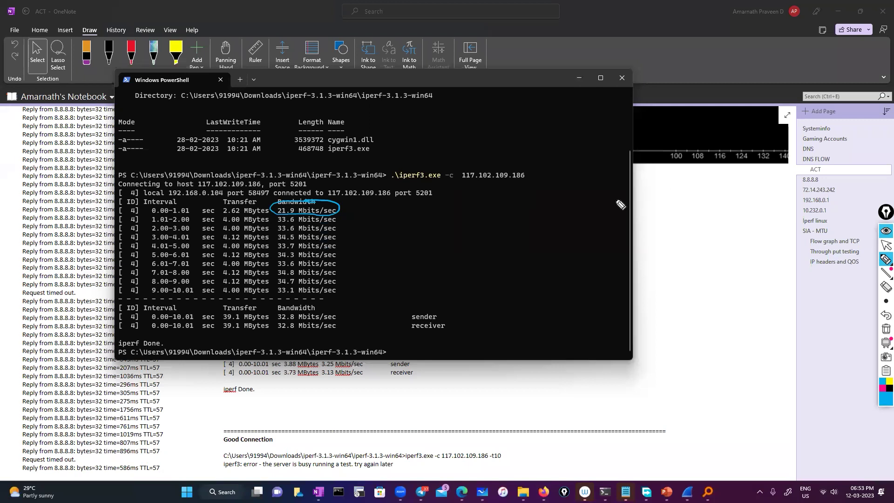
mouse_move(564, 194)
mouse_down()
mouse_move(582, 228)
mouse_move(566, 192)
mouse_move(554, 224)
mouse_move(609, 179)
mouse_move(647, 184)
mouse_move(605, 191)
mouse_move(591, 182)
mouse_up()
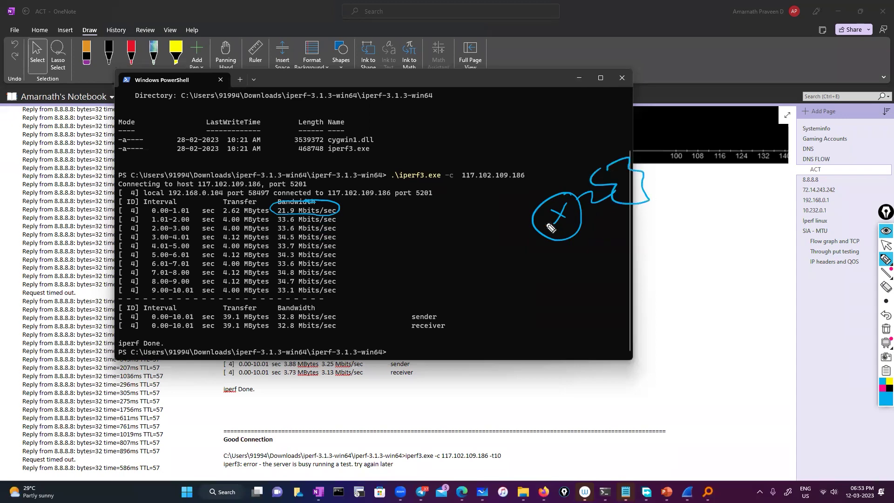
mouse_move(530, 228)
mouse_down()
mouse_move(449, 252)
mouse_move(452, 209)
mouse_up()
drag(458, 255, 446, 301)
drag(474, 259, 505, 280)
drag(477, 223, 499, 195)
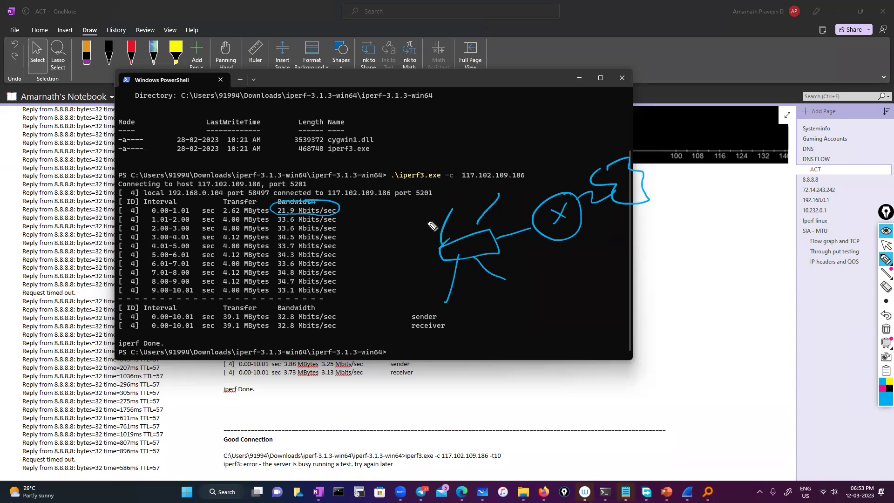
mouse_move(422, 221)
mouse_down()
mouse_move(422, 205)
mouse_move(425, 214)
mouse_up()
mouse_move(502, 179)
mouse_down()
mouse_move(561, 172)
mouse_move(512, 189)
mouse_up()
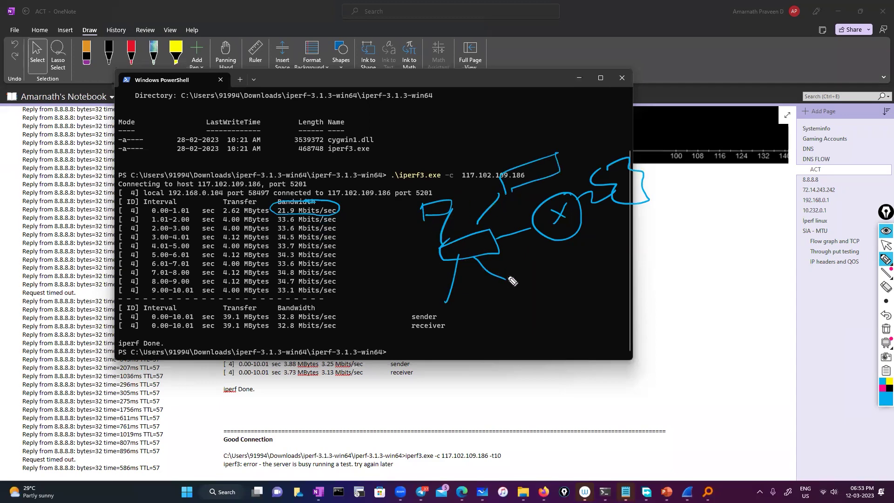
mouse_move(512, 280)
mouse_down()
mouse_move(512, 298)
mouse_move(525, 300)
mouse_up()
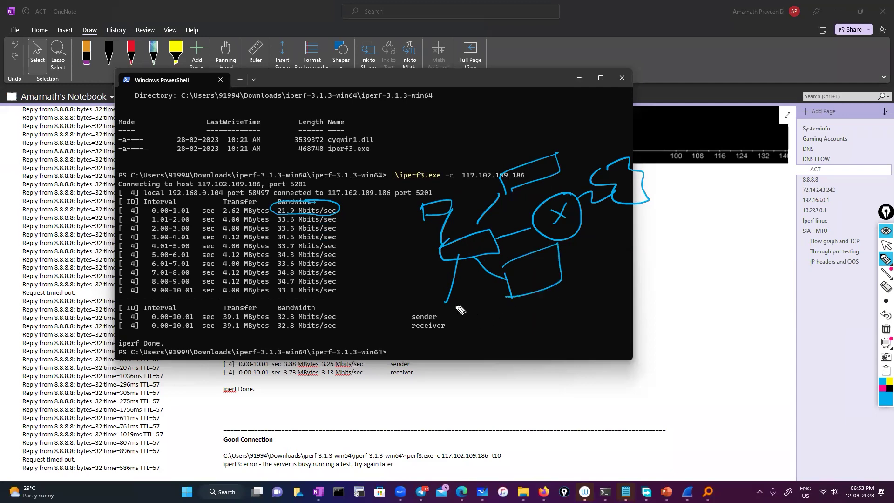
drag(449, 297, 460, 313)
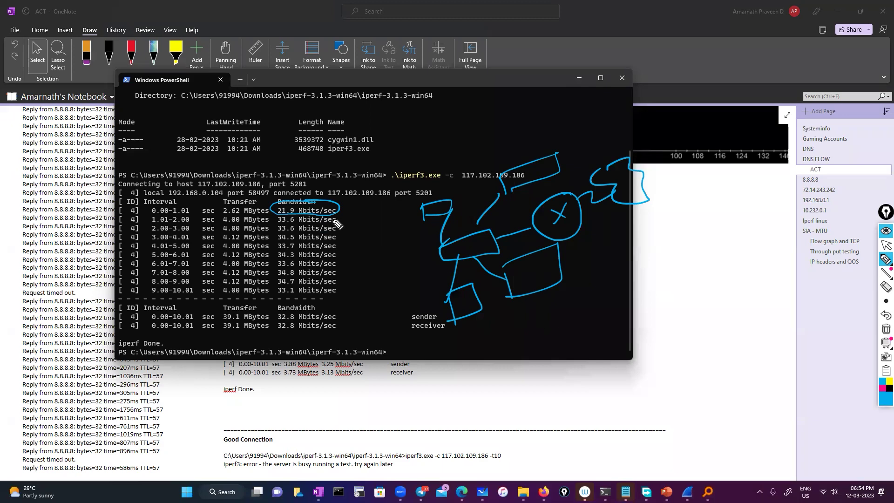
Circle the first interval's transfer, the first two time intervals, and the sender's total transfer and bandwidth in the iperf3 output.
mouse_move(246, 202)
mouse_down()
mouse_move(233, 202)
mouse_move(249, 219)
mouse_move(251, 205)
mouse_move(234, 202)
mouse_up()
mouse_move(164, 205)
mouse_down()
mouse_move(156, 205)
mouse_move(177, 220)
mouse_move(156, 227)
mouse_move(171, 238)
mouse_up()
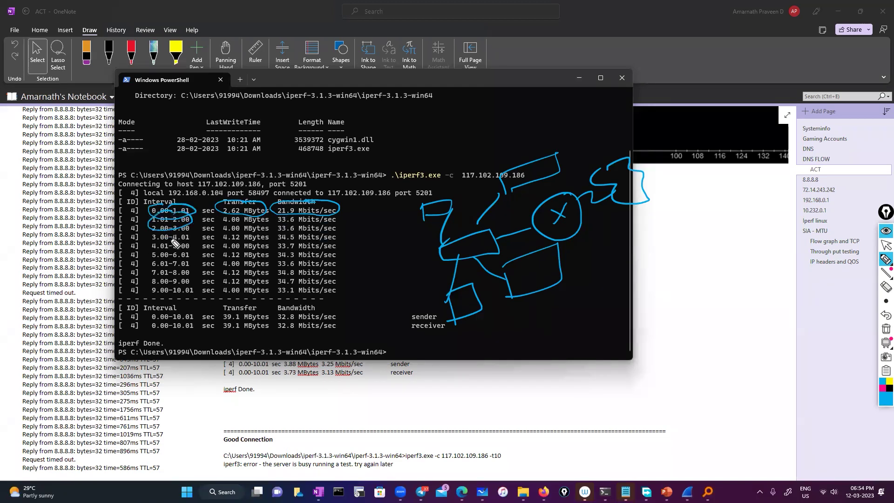
mouse_move(268, 313)
mouse_down()
mouse_move(259, 303)
mouse_move(228, 329)
mouse_move(256, 301)
mouse_up()
mouse_move(331, 311)
mouse_down()
mouse_move(288, 315)
mouse_move(347, 321)
mouse_move(317, 305)
mouse_move(319, 328)
mouse_up()
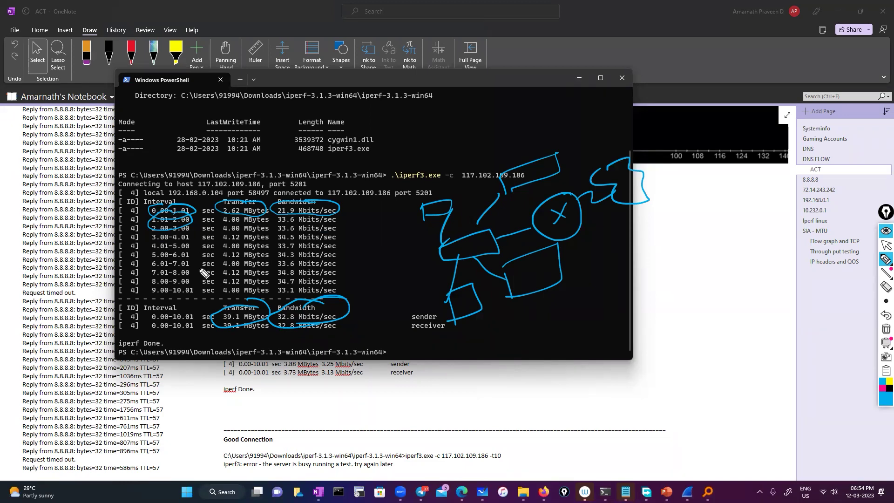
Sketch three buffer boxes beside the bandwidth column, shade the uppermost one and draw arrows between the lowest box and the device sketch.
mouse_move(347, 220)
mouse_down()
mouse_move(414, 222)
mouse_move(399, 243)
mouse_move(366, 221)
mouse_move(409, 240)
mouse_move(368, 228)
mouse_move(405, 235)
mouse_move(357, 263)
mouse_move(374, 245)
mouse_up()
click(363, 206)
mouse_move(363, 285)
mouse_down()
mouse_move(413, 280)
mouse_move(358, 305)
mouse_move(375, 282)
mouse_up()
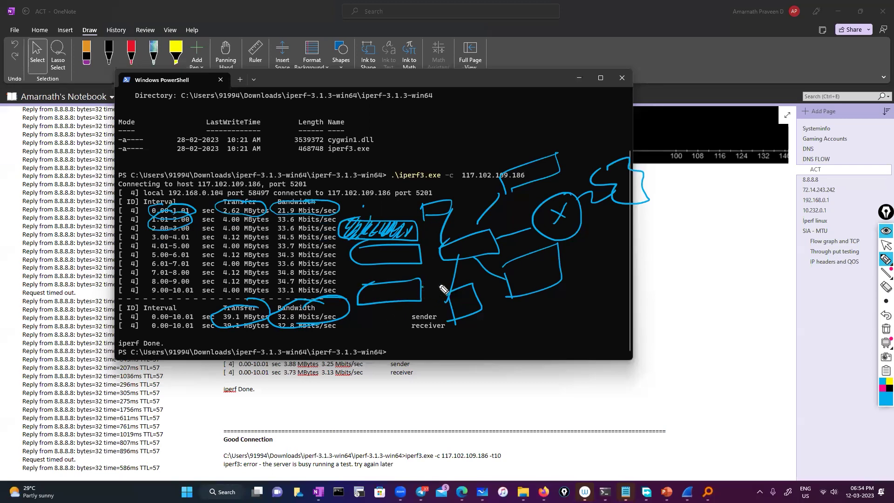
drag(422, 285, 491, 283)
drag(474, 269, 501, 283)
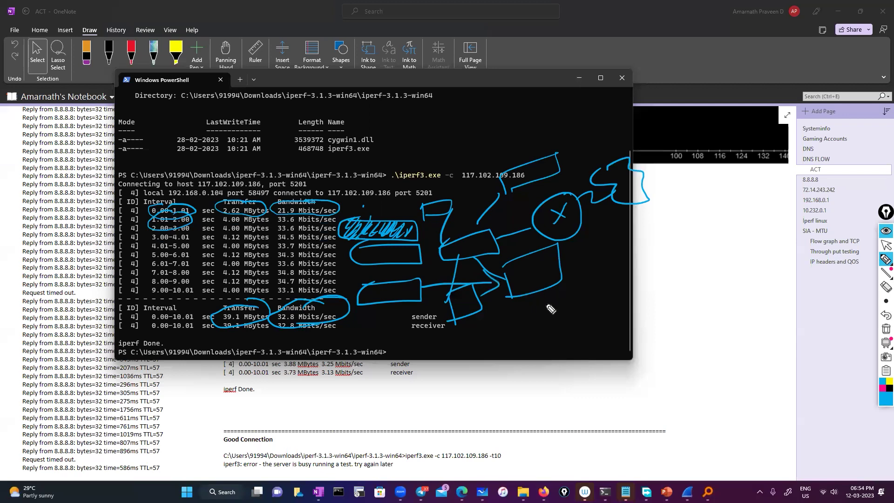
drag(548, 302, 492, 311)
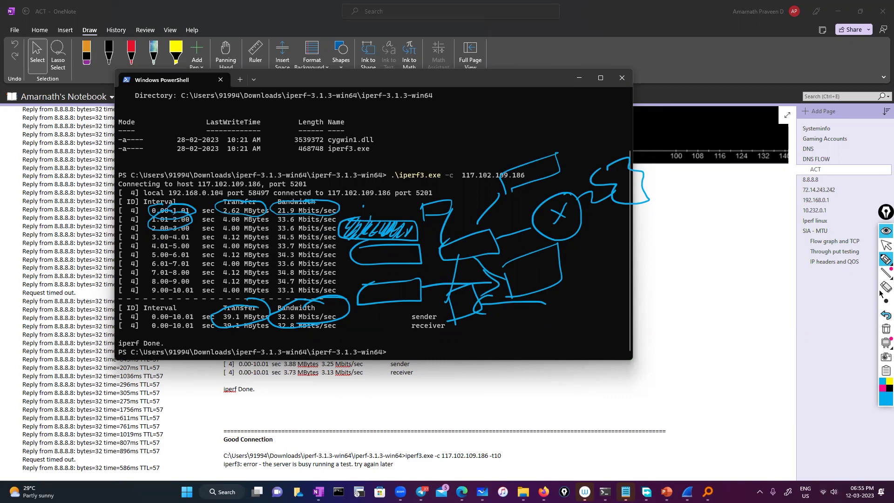
Clear the pen annotations and switch from the minimized PowerShell window to the iperf.pcap.pcapng capture in Wireshark.
click(886, 332)
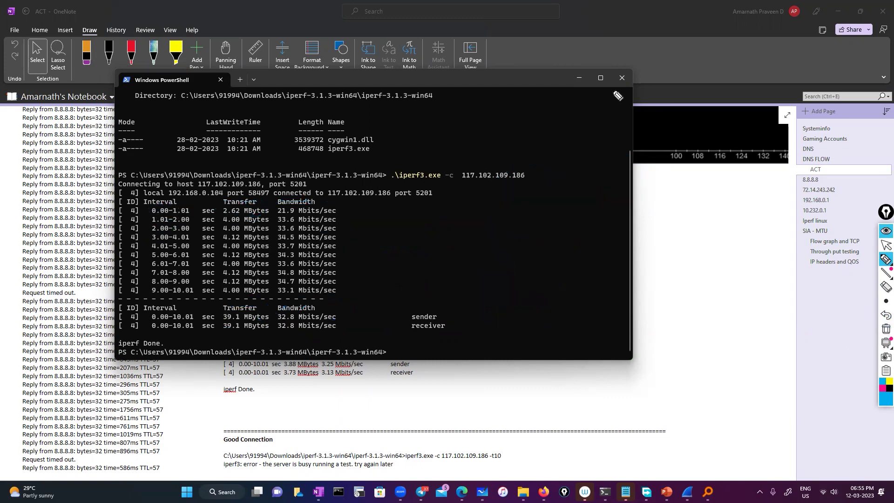
click(885, 248)
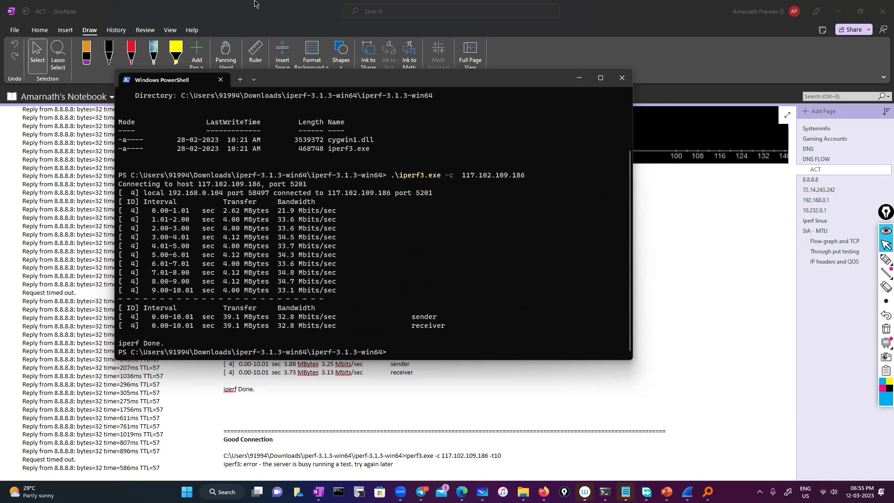
click(580, 79)
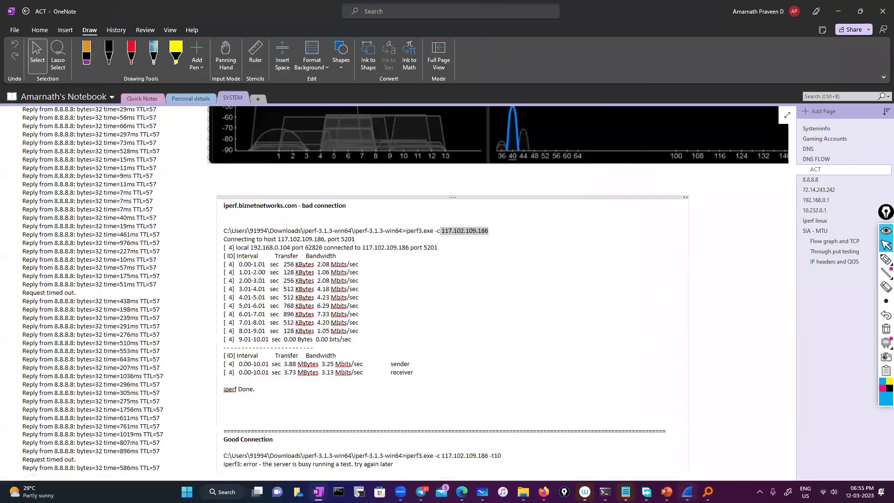
click(687, 491)
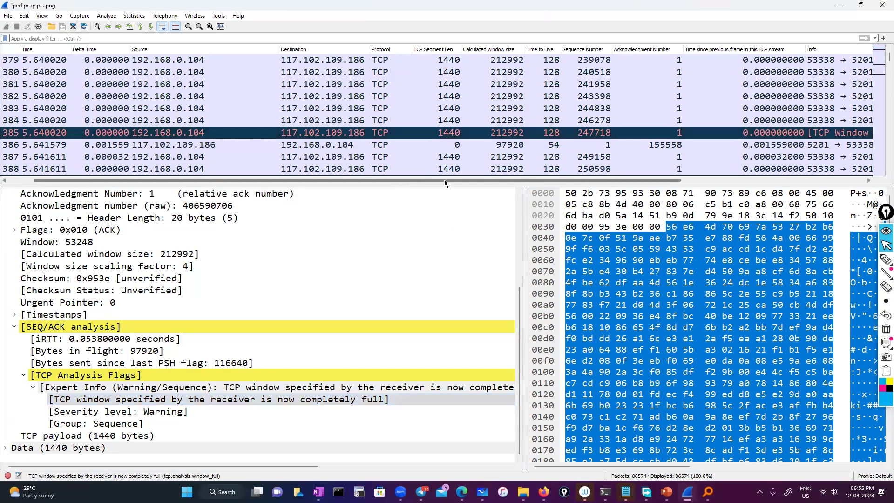
Examine the segment lengths, calculated window sizes and Info column of the packets around the TCP Window Full frame 385.
drag(444, 180, 590, 180)
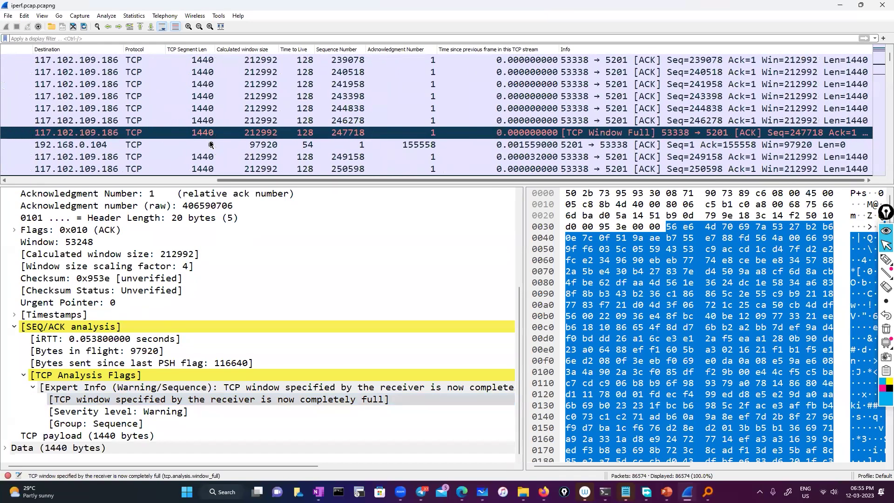
scroll(214, 139, left, 5)
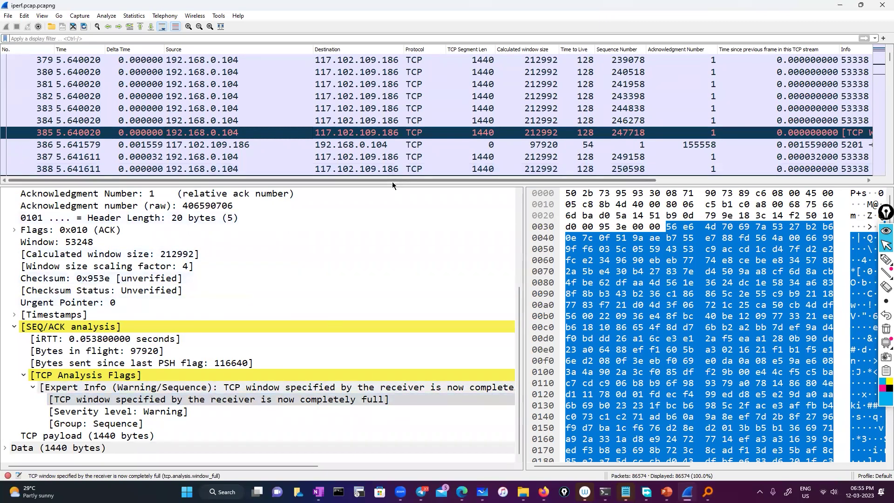
drag(392, 180, 561, 197)
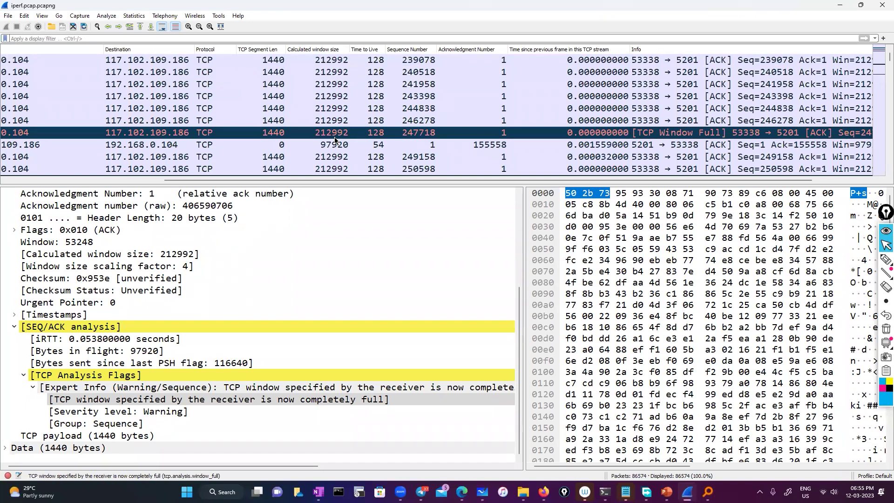
scroll(335, 140, up, 3)
scroll(335, 140, down, 4)
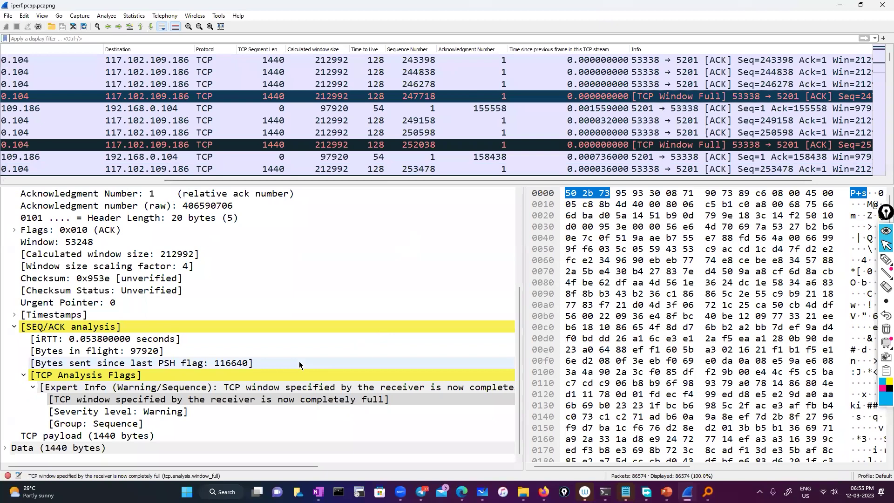
Examine frame 385's TCP header fields and the packet list columns around the TCP Window Full packets.
scroll(299, 365, up, 2)
scroll(299, 365, up, 2)
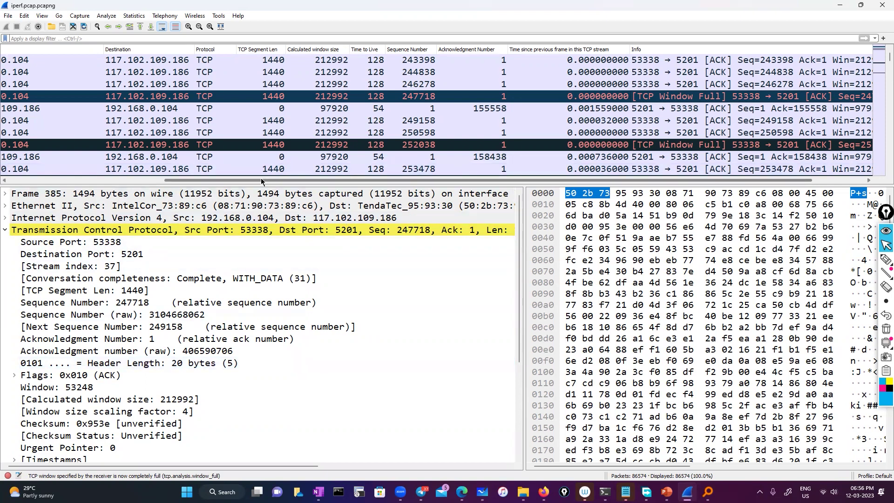
mouse_move(261, 181)
mouse_down()
mouse_move(198, 182)
mouse_move(253, 186)
mouse_up()
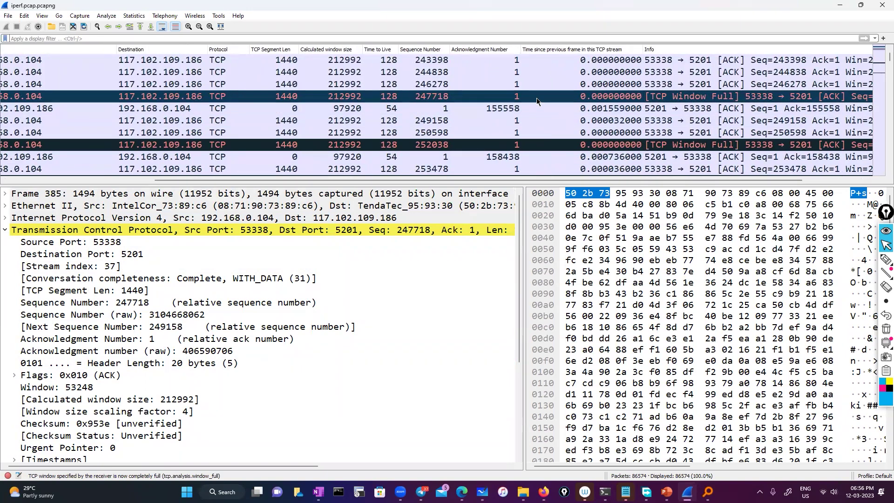
drag(422, 181, 267, 184)
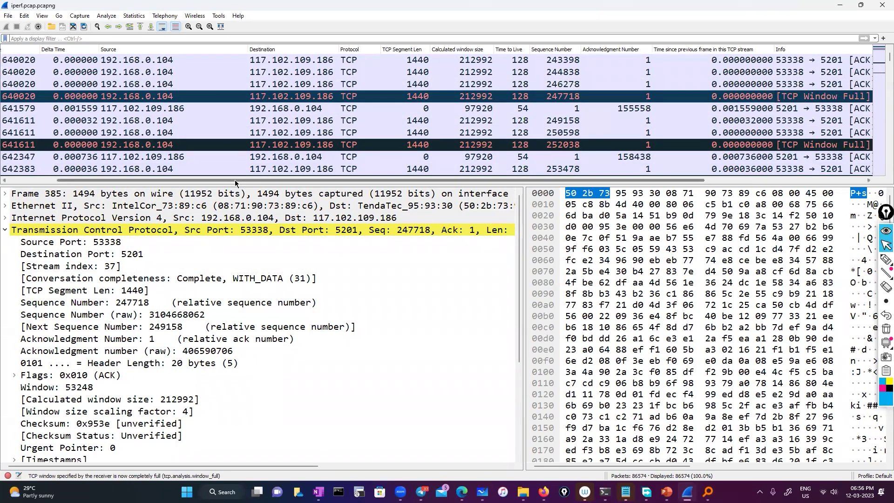
scroll(328, 186, right, 3)
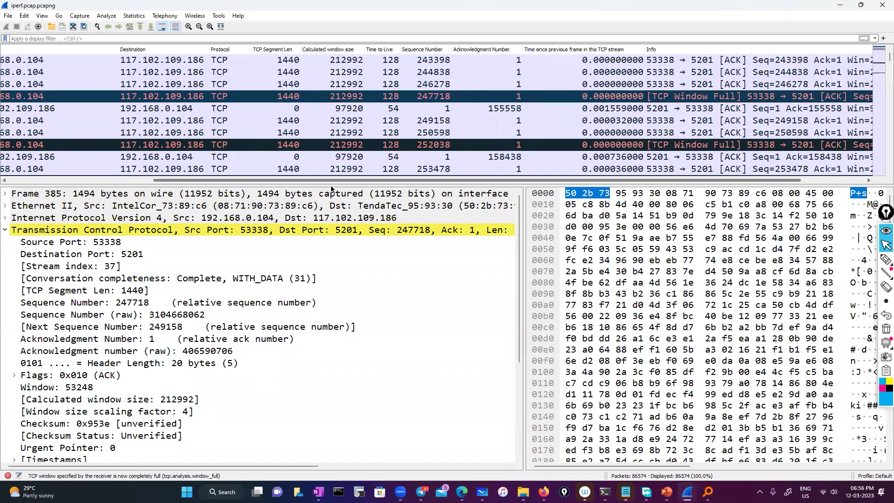
scroll(279, 191, left, 3)
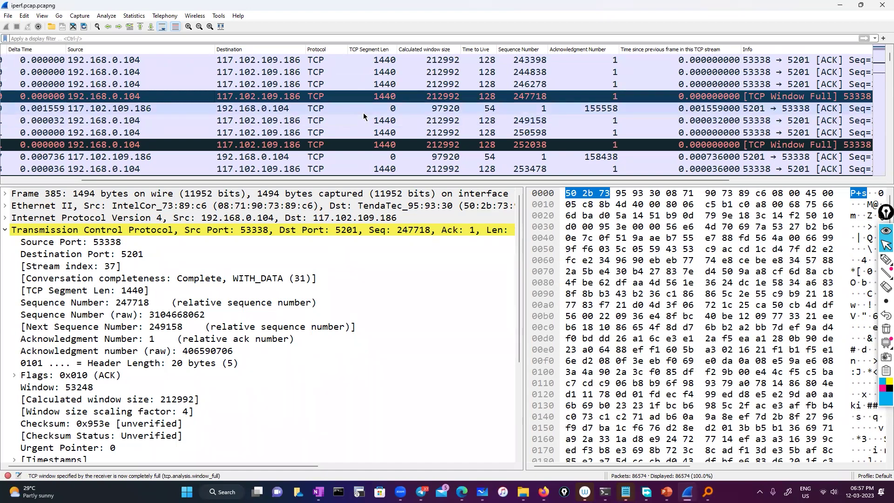
scroll(341, 127, up, 1)
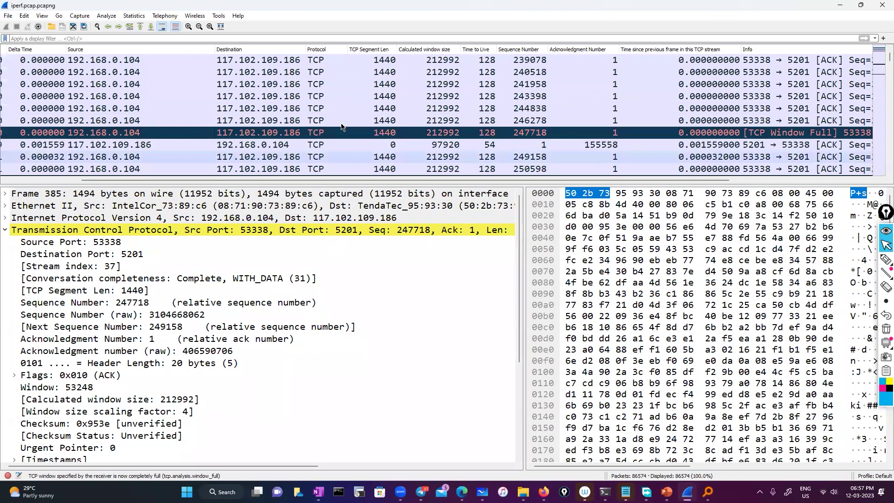
scroll(340, 127, down, 1)
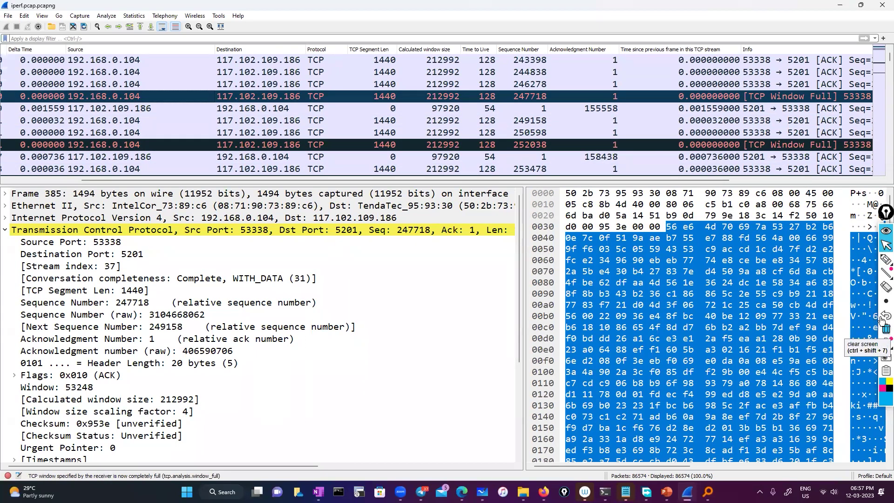
Handwrite "MSS" and "MTU" beside the packet details, with an arrow from MTU down to "Maximum Transmission" and "Ethernet header" below it.
click(885, 246)
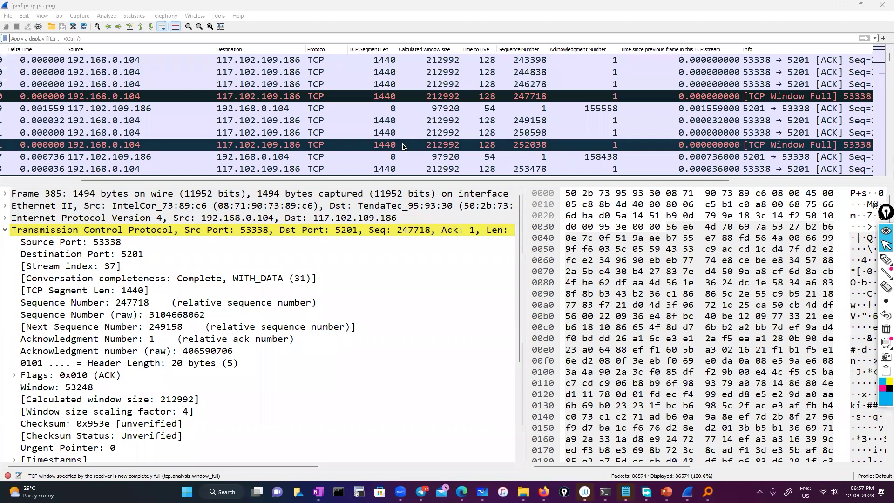
click(885, 261)
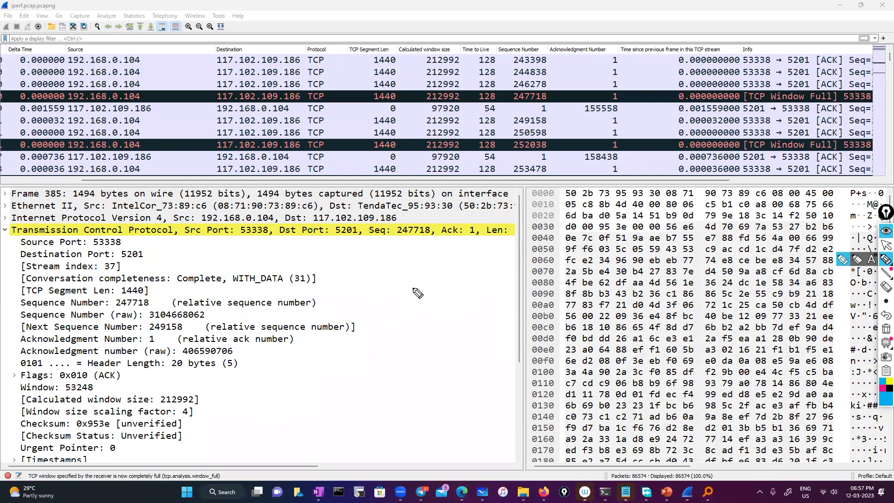
drag(387, 283, 417, 272)
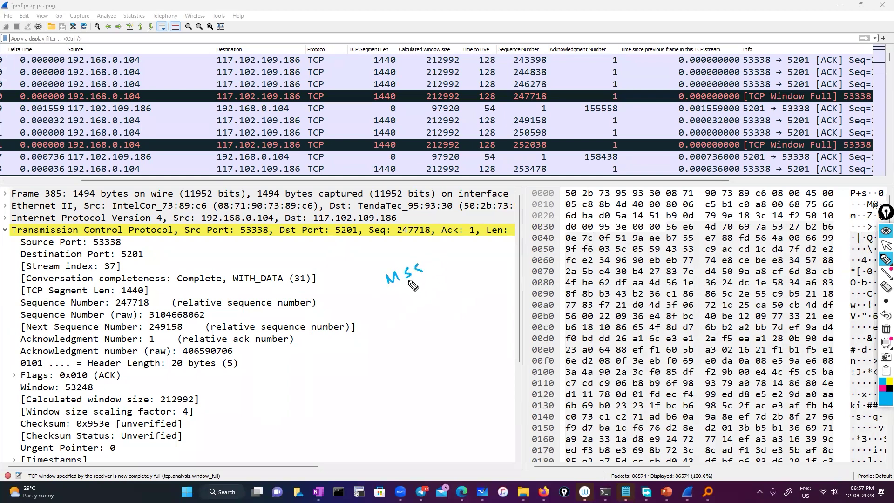
drag(396, 313, 405, 302)
mouse_move(406, 302)
mouse_down()
mouse_move(417, 298)
mouse_move(410, 309)
mouse_up()
drag(422, 297, 427, 305)
drag(406, 325, 406, 345)
drag(396, 340, 408, 339)
mouse_move(336, 393)
mouse_down()
mouse_move(470, 342)
mouse_move(504, 311)
mouse_move(531, 302)
mouse_up()
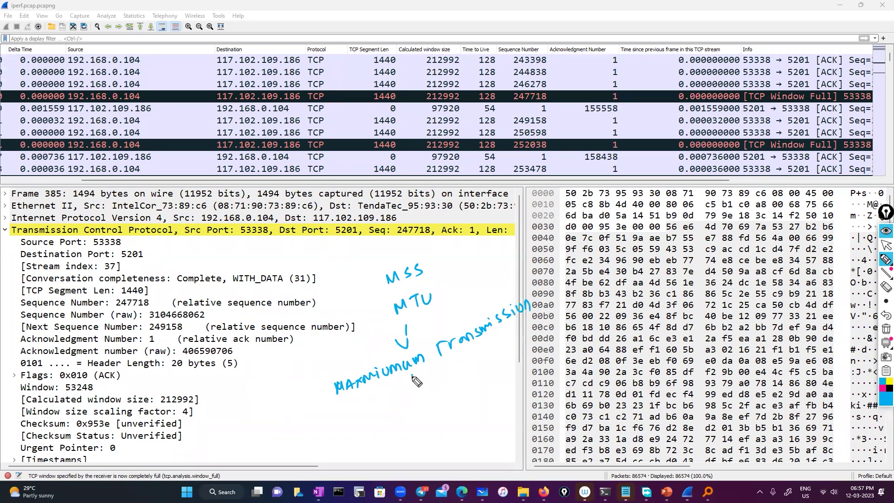
mouse_move(416, 381)
mouse_down()
mouse_move(396, 413)
mouse_move(433, 405)
mouse_move(531, 353)
mouse_up()
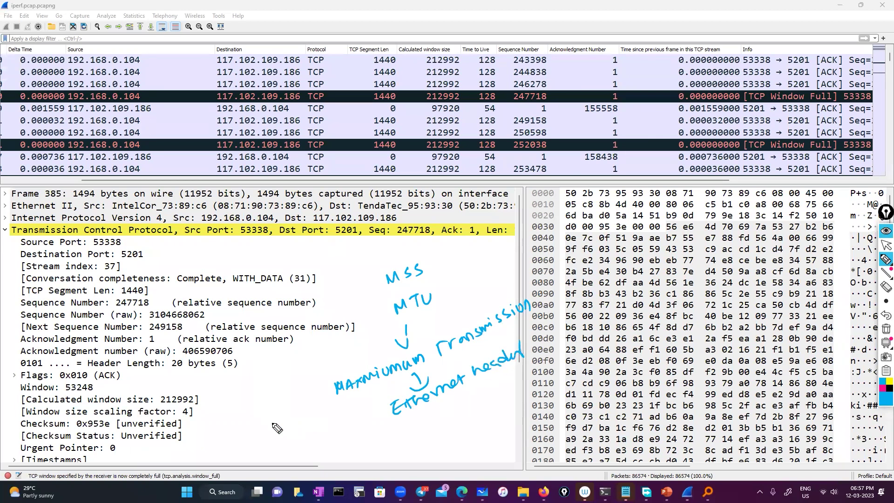
Handwrite "1500 Bytes" with 1500 circled, then circle MSS and add a circled "TCP" label beside it.
drag(275, 430, 322, 412)
mouse_move(260, 412)
mouse_down()
mouse_move(321, 414)
mouse_move(326, 435)
mouse_move(354, 420)
mouse_up()
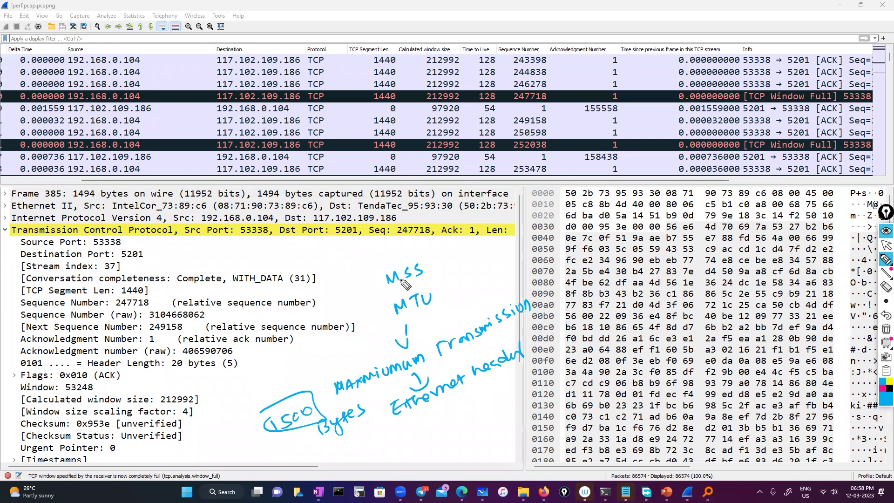
mouse_move(383, 278)
mouse_down()
mouse_move(374, 274)
mouse_move(401, 295)
mouse_move(368, 291)
mouse_up()
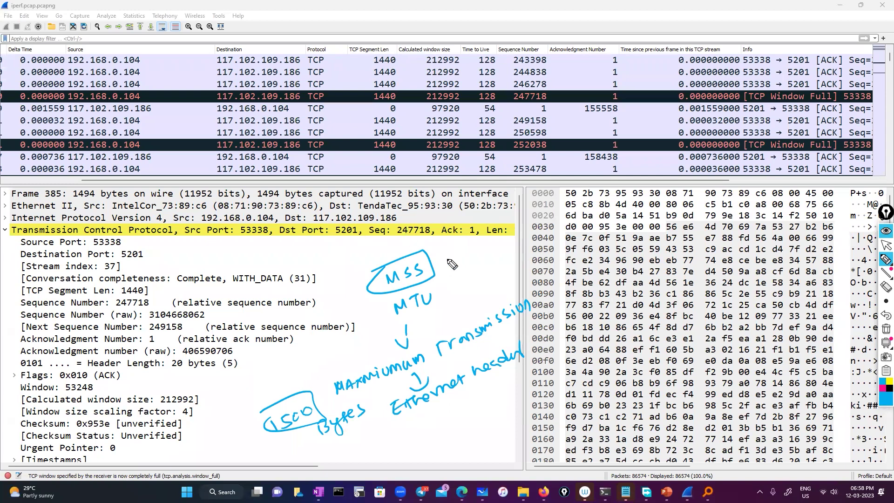
mouse_move(448, 259)
mouse_down()
mouse_move(486, 247)
mouse_move(501, 254)
mouse_move(479, 241)
mouse_move(493, 230)
mouse_up()
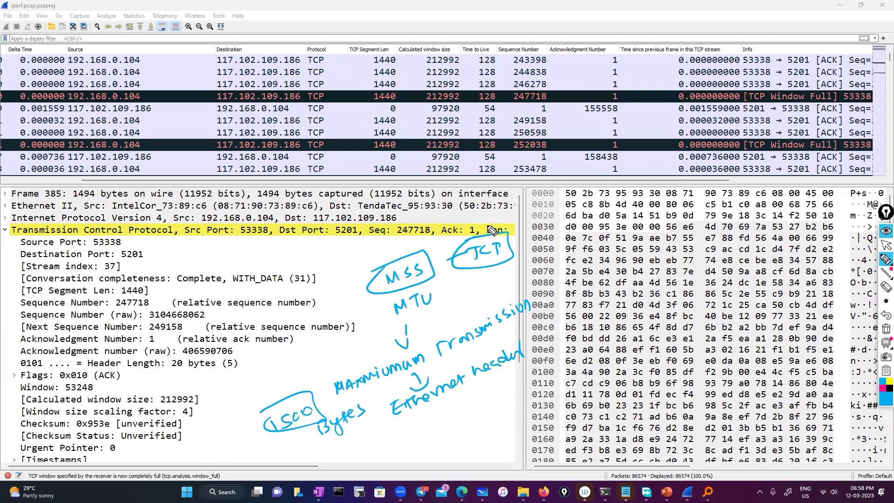
Clear the pen annotations and switch to the SIA - MTU page in OneNote.
click(886, 330)
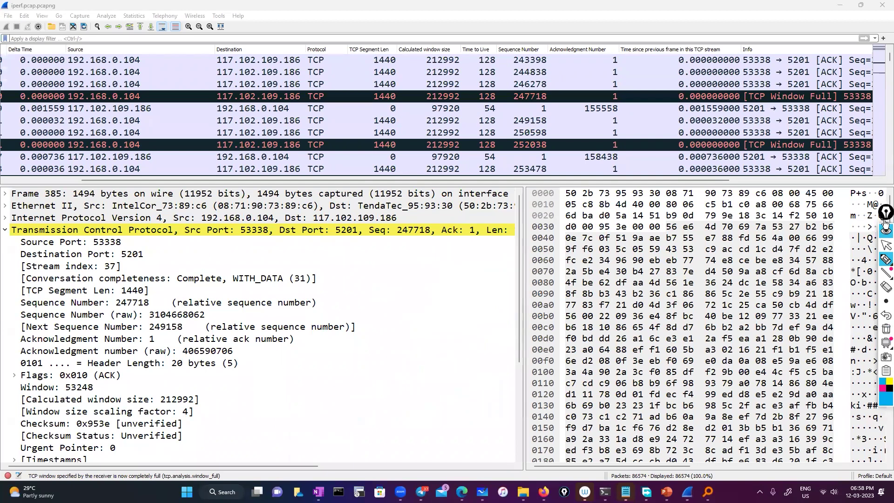
click(885, 245)
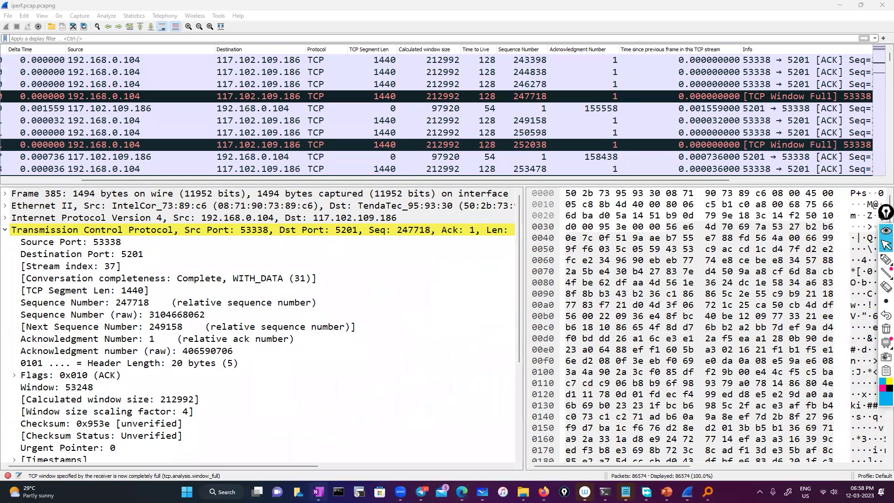
click(318, 492)
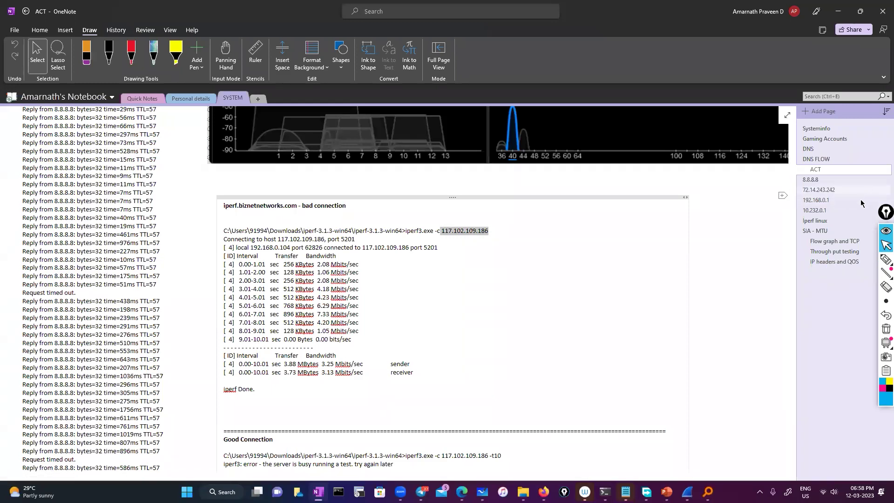
click(819, 232)
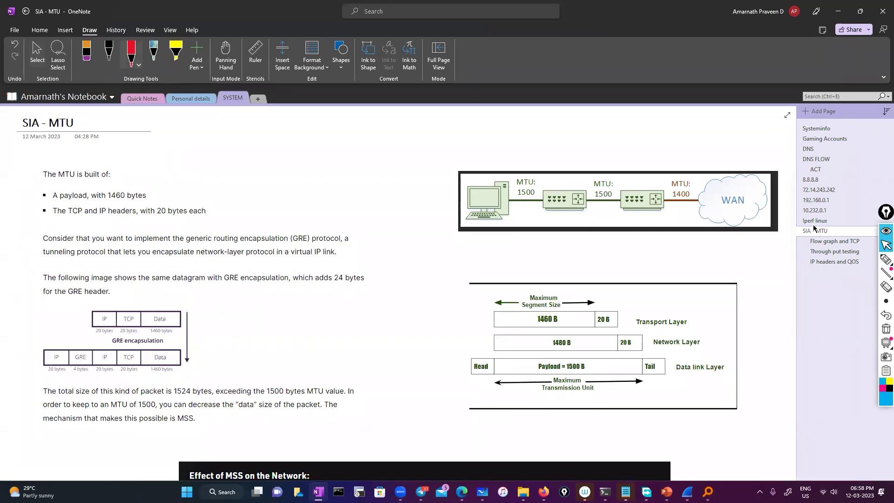
Circle the MTU: 1400 label and the WAN cloud in the network path diagram.
click(886, 260)
mouse_move(689, 187)
mouse_down()
mouse_move(653, 207)
mouse_move(678, 198)
mouse_up()
drag(743, 188, 722, 220)
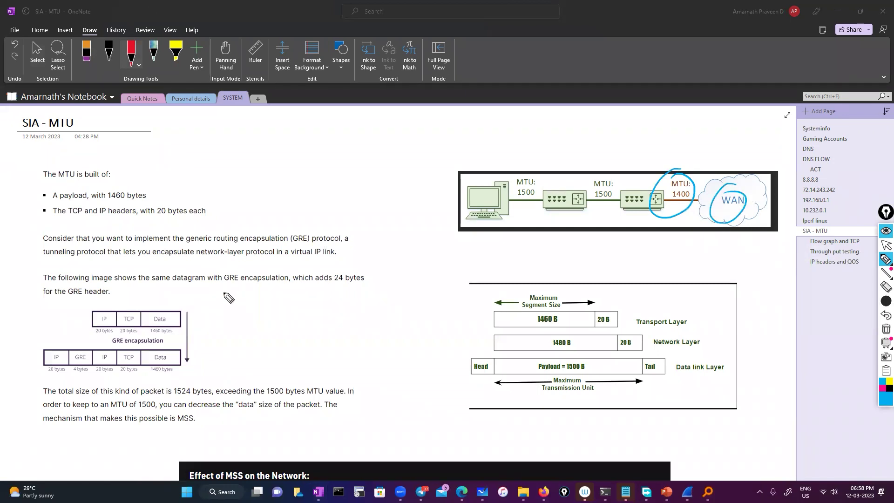
click(886, 245)
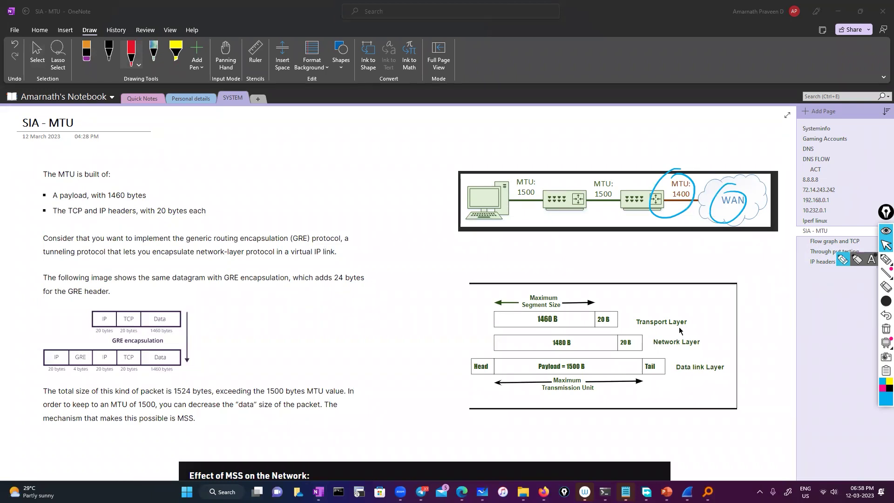
Clear the blue pen annotations and set the annotation pen to its thinnest stroke.
drag(760, 272, 753, 282)
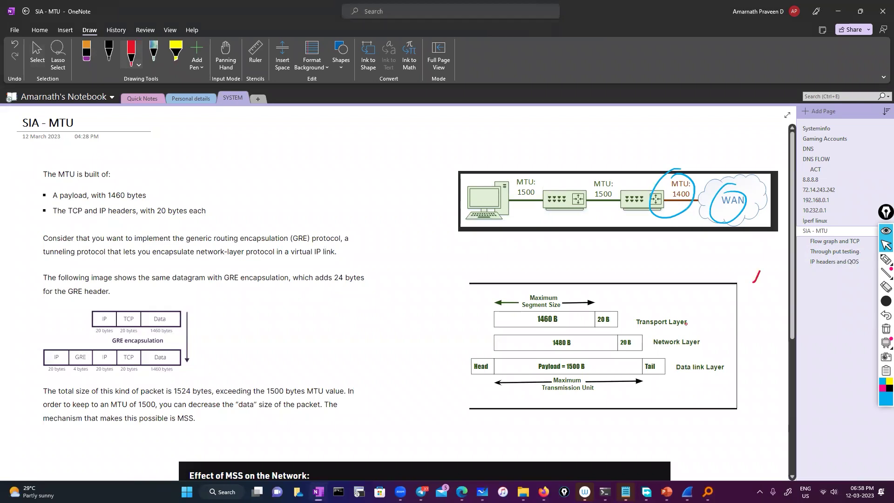
click(886, 259)
drag(512, 285, 682, 291)
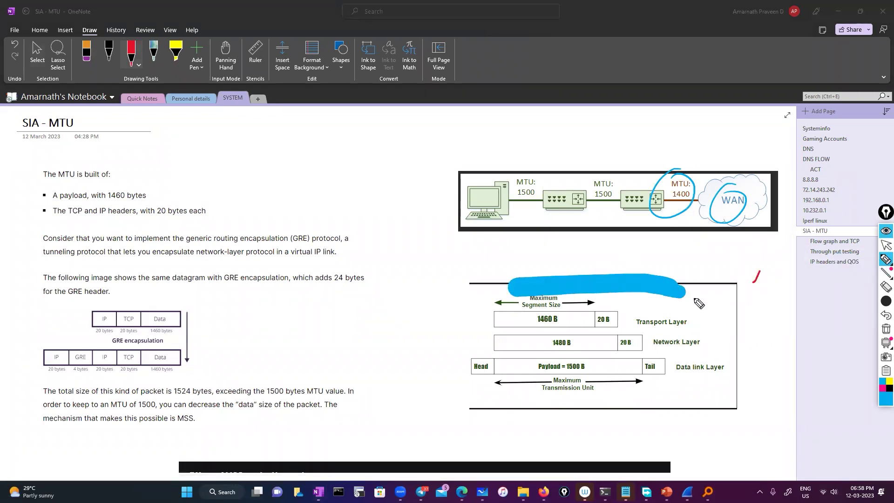
click(886, 329)
click(885, 302)
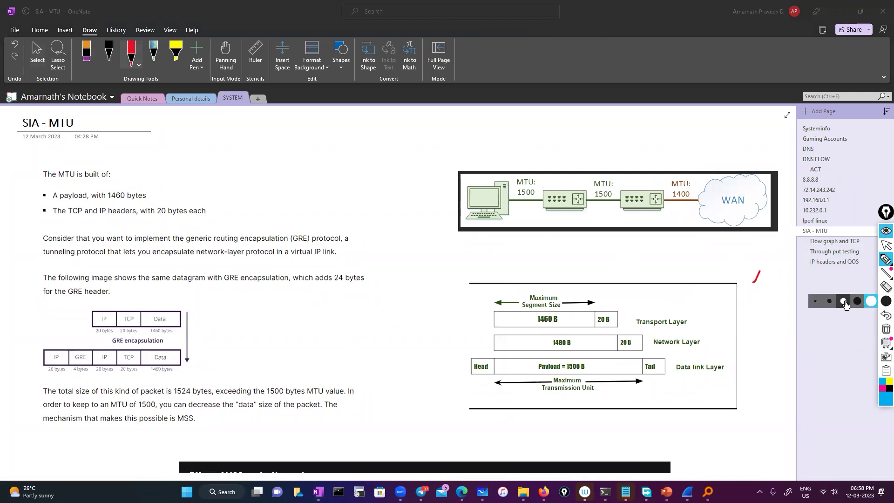
click(815, 302)
Circle the Transport Layer row, the Data link Layer row and its 1500 B payload, and connect a circled "L2" label to the latter row.
mouse_move(492, 292)
mouse_down()
mouse_move(676, 292)
mouse_move(671, 335)
mouse_move(466, 334)
mouse_move(519, 289)
mouse_up()
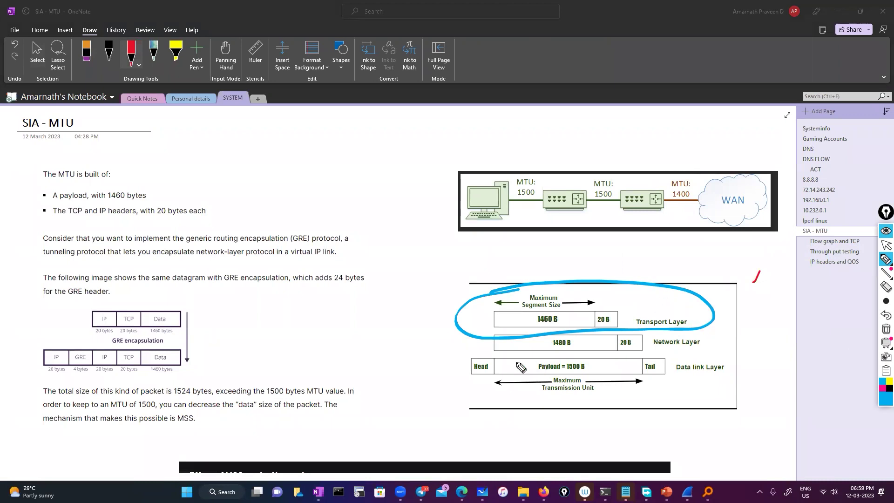
mouse_move(487, 349)
mouse_down()
mouse_move(720, 361)
mouse_move(559, 403)
mouse_move(463, 359)
mouse_up()
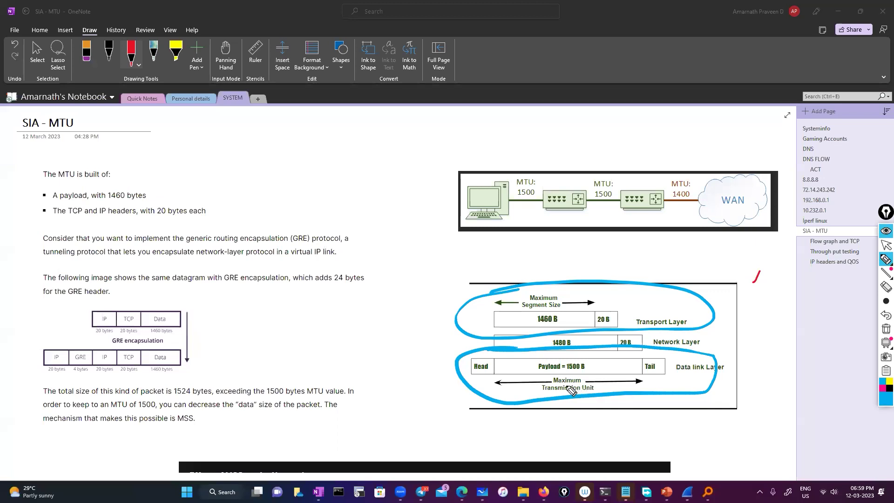
mouse_move(571, 356)
mouse_down()
mouse_move(558, 376)
mouse_move(567, 354)
mouse_up()
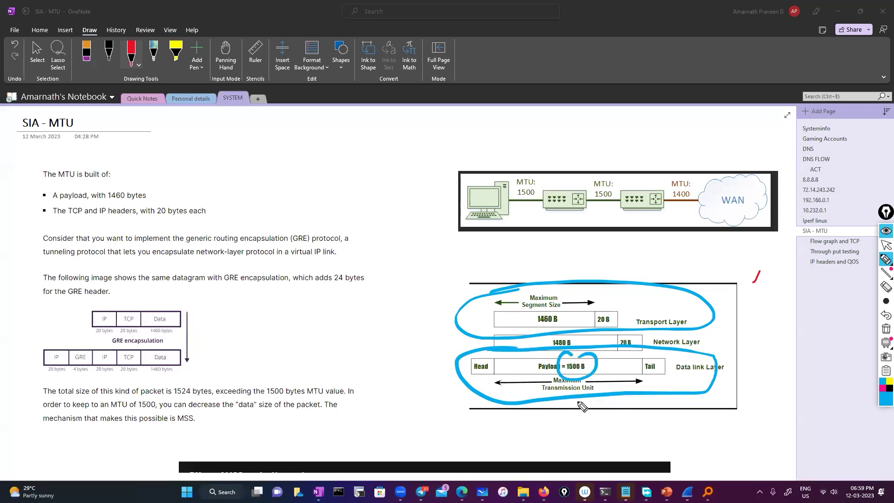
mouse_move(465, 382)
mouse_down()
mouse_move(409, 420)
mouse_move(427, 408)
mouse_up()
mouse_move(383, 400)
mouse_down()
mouse_move(376, 407)
mouse_move(380, 399)
mouse_up()
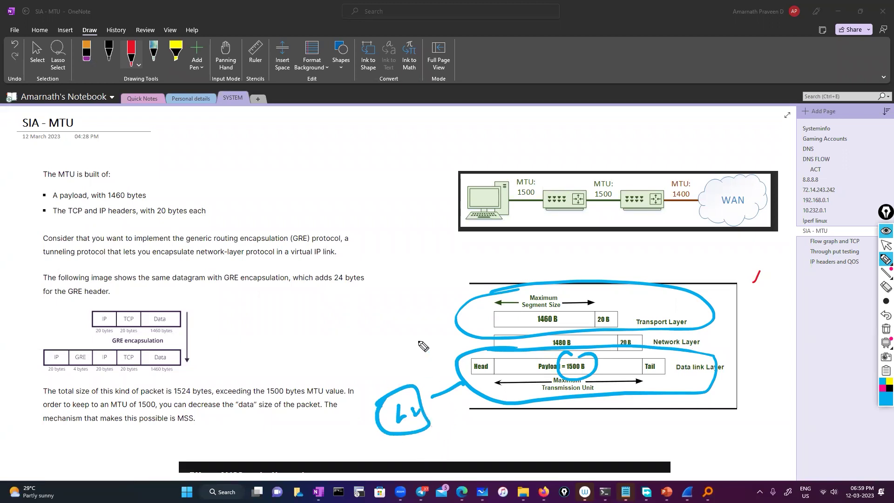
click(884, 246)
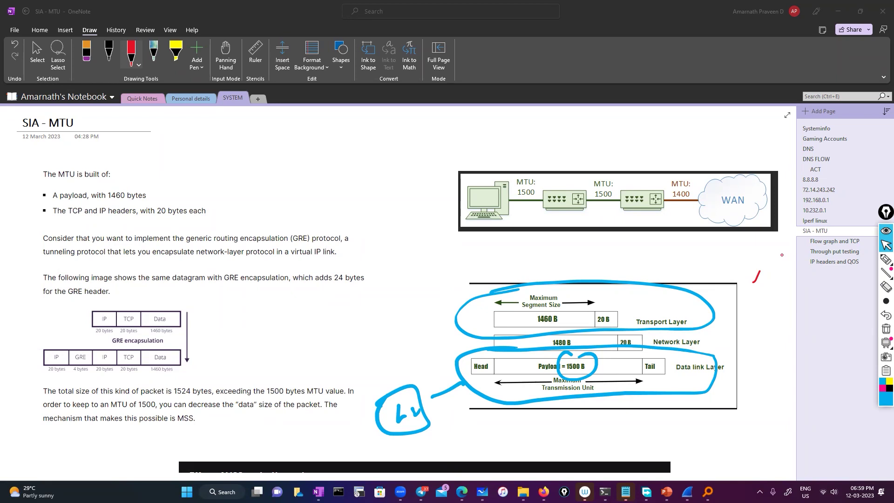
Sketch an enclosed "IP" header in red ink above the notes, with an adjoining box labelled "GRE".
mouse_move(267, 152)
mouse_down()
mouse_move(268, 164)
mouse_move(272, 151)
mouse_up()
drag(263, 165, 275, 163)
drag(280, 151, 282, 157)
mouse_move(259, 149)
mouse_down()
mouse_move(298, 166)
mouse_move(272, 144)
mouse_up()
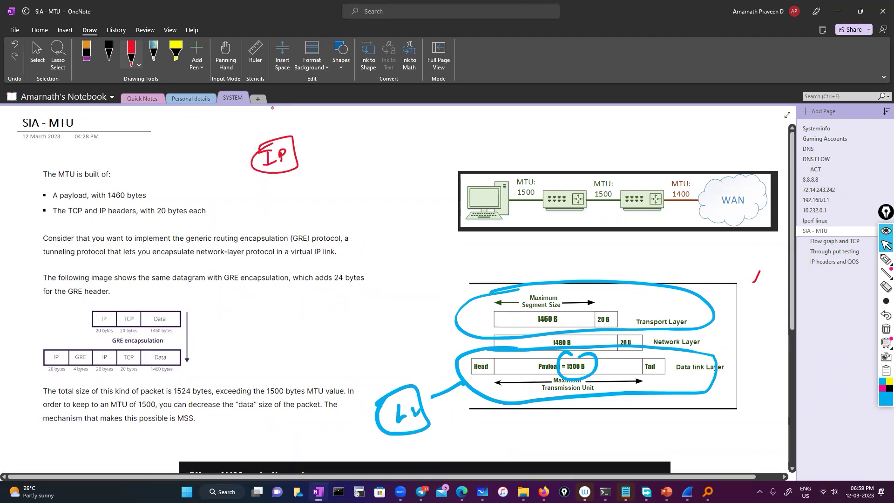
drag(296, 137, 302, 158)
mouse_move(342, 135)
mouse_down()
mouse_move(347, 148)
mouse_move(359, 140)
mouse_up()
drag(363, 132, 365, 139)
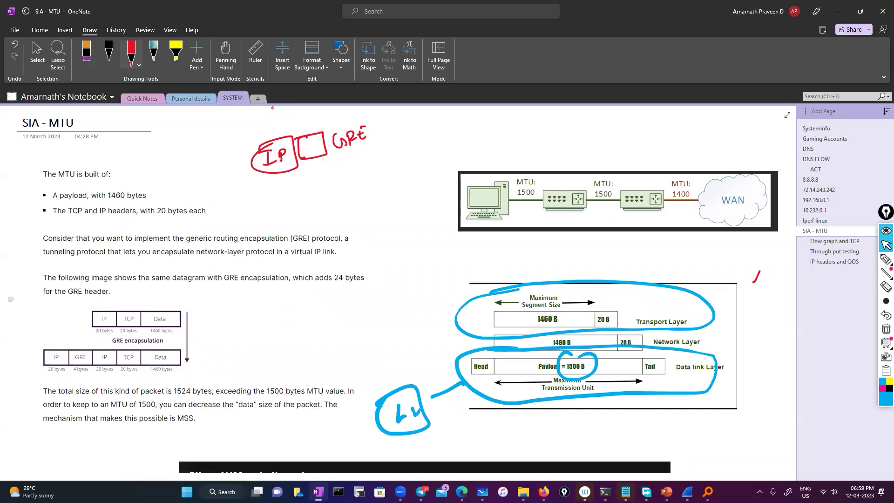
Write a boxed "20 Bytes" under the GRE sketch, add a second box containing "2" beneath it, and draw an outgoing arrow.
drag(312, 176, 321, 182)
mouse_move(328, 174)
mouse_down()
mouse_move(368, 184)
mouse_move(393, 170)
mouse_up()
mouse_move(316, 168)
mouse_down()
mouse_move(310, 197)
mouse_move(309, 190)
mouse_move(319, 226)
mouse_move(383, 184)
mouse_up()
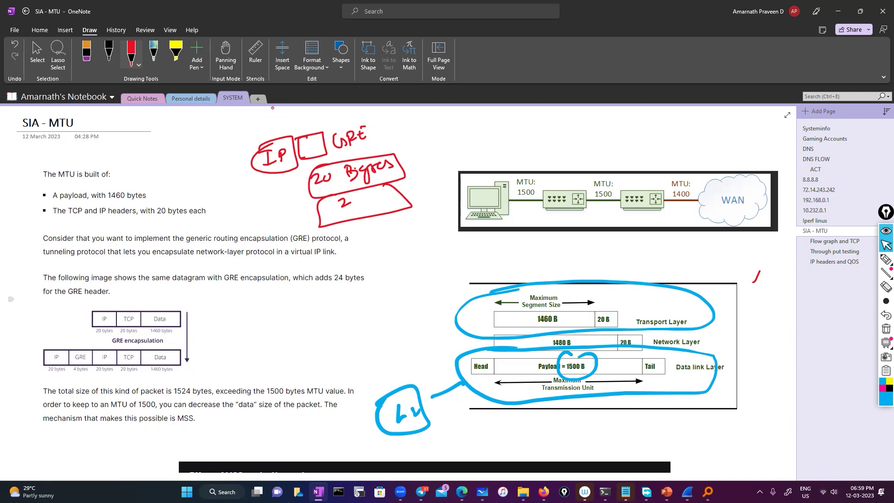
drag(395, 154, 410, 160)
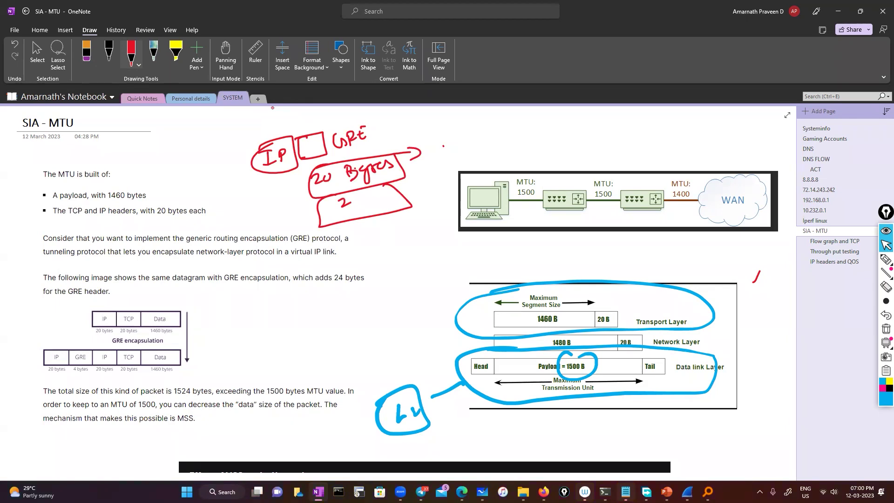
Sketch a box labelled "Payload" with an arrow above the network path diagram, and mark off its end section as "GRE".
mouse_move(496, 127)
mouse_down()
mouse_move(581, 117)
mouse_move(496, 131)
mouse_up()
drag(535, 157, 543, 156)
drag(544, 155, 570, 145)
drag(572, 150, 591, 142)
drag(596, 128, 616, 124)
drag(611, 121, 612, 134)
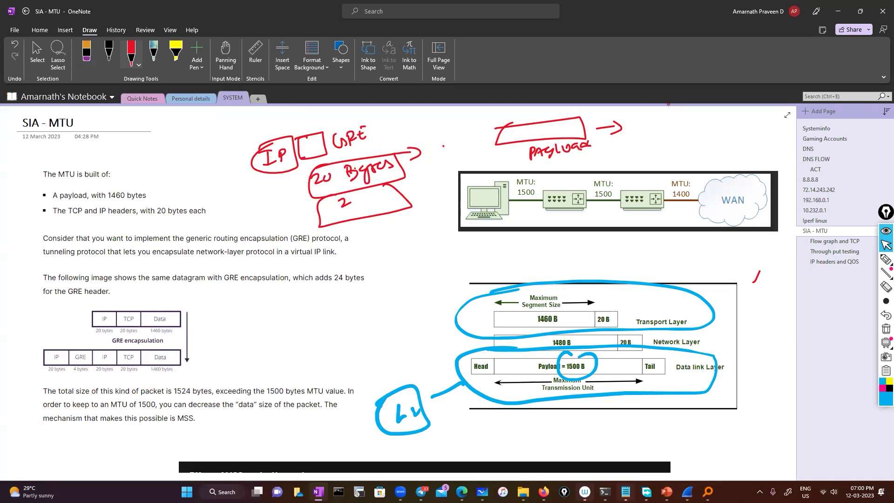
mouse_move(566, 125)
mouse_down()
mouse_move(567, 139)
mouse_move(606, 117)
mouse_up()
drag(612, 122, 645, 111)
Handwrite "ip mss-adjust 1260" in red ink between the notes and the layer diagram, box the 1260, and draw an outgoing arrow.
drag(259, 339, 299, 334)
mouse_move(320, 320)
mouse_down()
mouse_move(310, 330)
mouse_move(397, 289)
mouse_up()
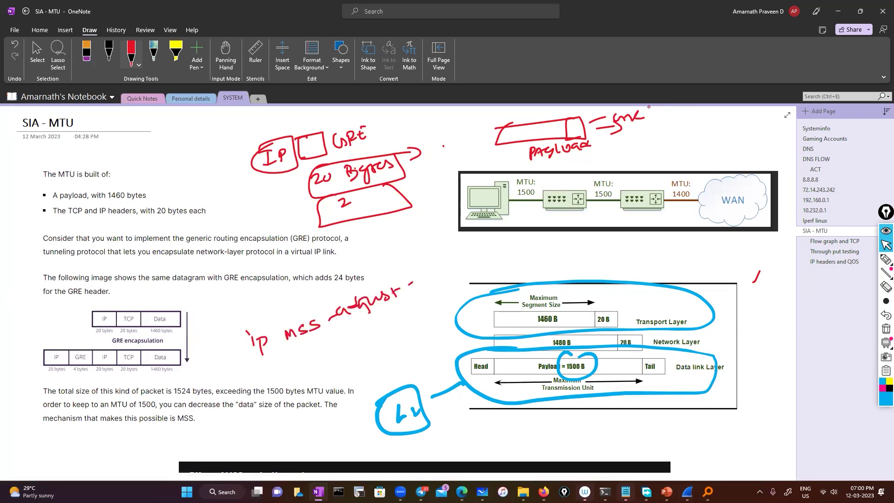
mouse_move(428, 263)
mouse_down()
mouse_move(440, 270)
mouse_move(458, 262)
mouse_up()
drag(459, 243, 410, 279)
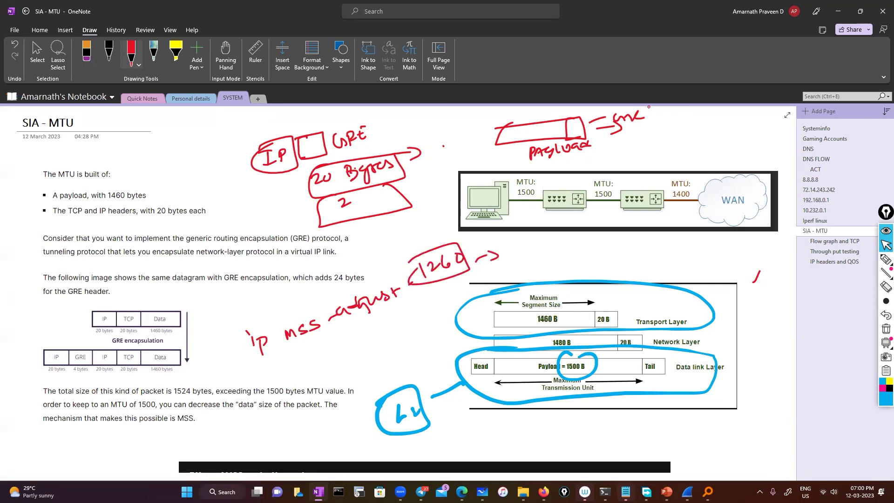
Write a boxed "1460" in red ink at the end of the arrow from 1260, and leave inking mode.
drag(544, 244, 543, 245)
mouse_move(557, 239)
mouse_down()
mouse_move(508, 247)
mouse_move(557, 256)
mouse_up()
drag(504, 243, 514, 260)
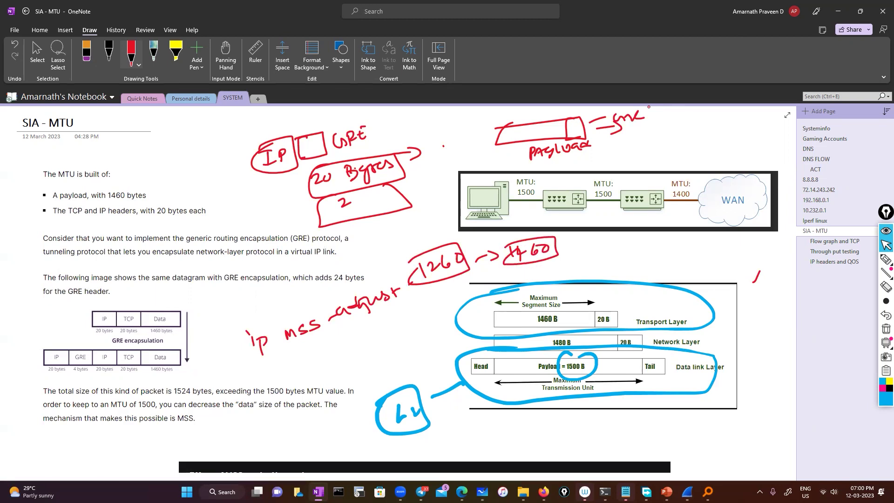
key(Escape)
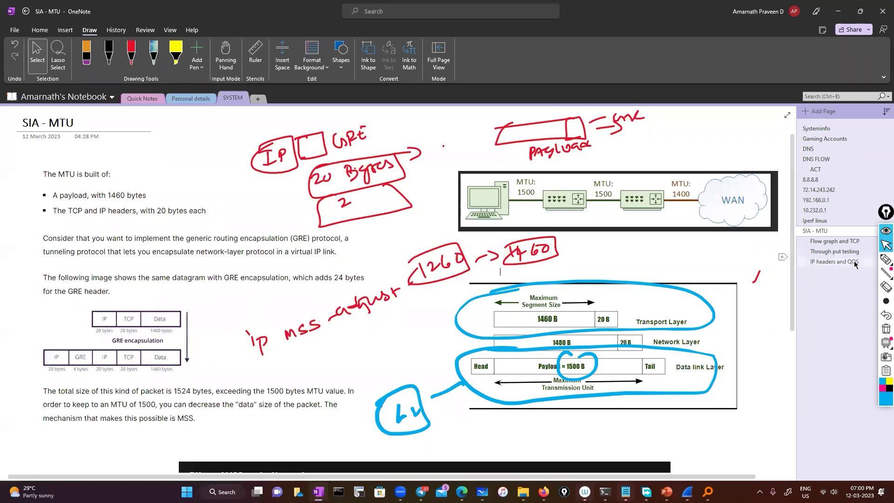
Clear all blue on-screen annotations from the layer diagram, including the circles and the "L2" label.
click(885, 329)
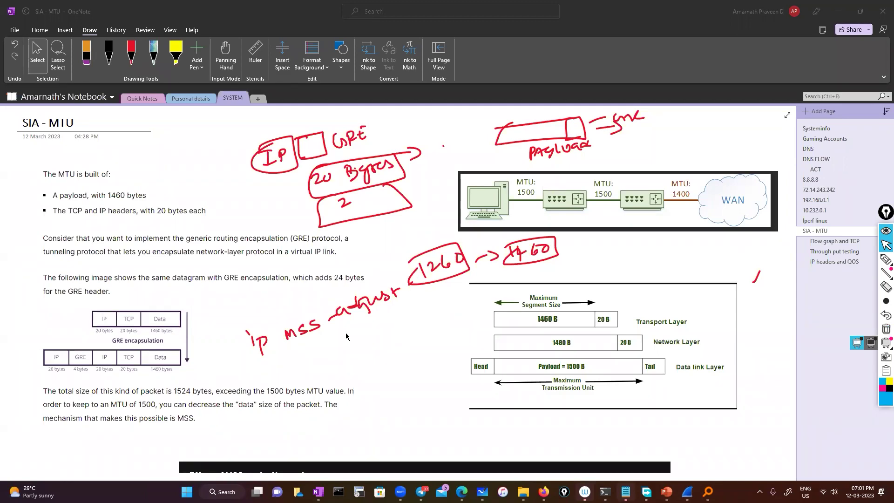
scroll(347, 337, down, 4)
scroll(347, 336, up, 4)
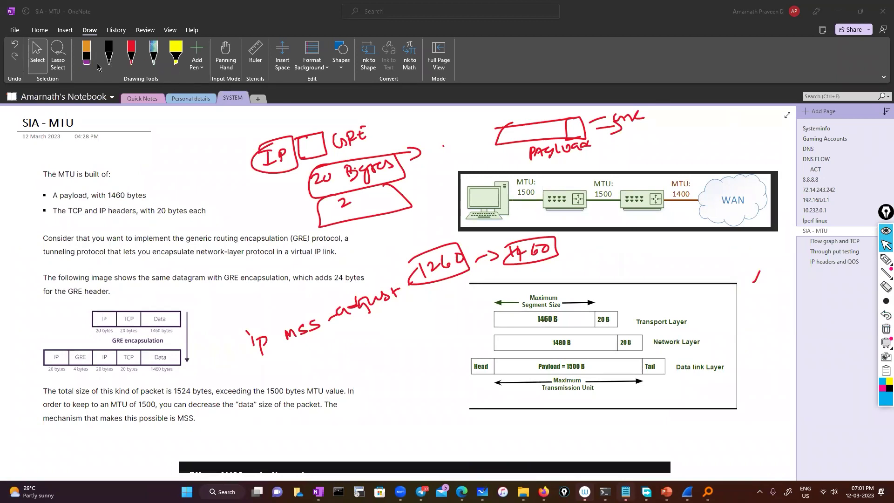
click(83, 56)
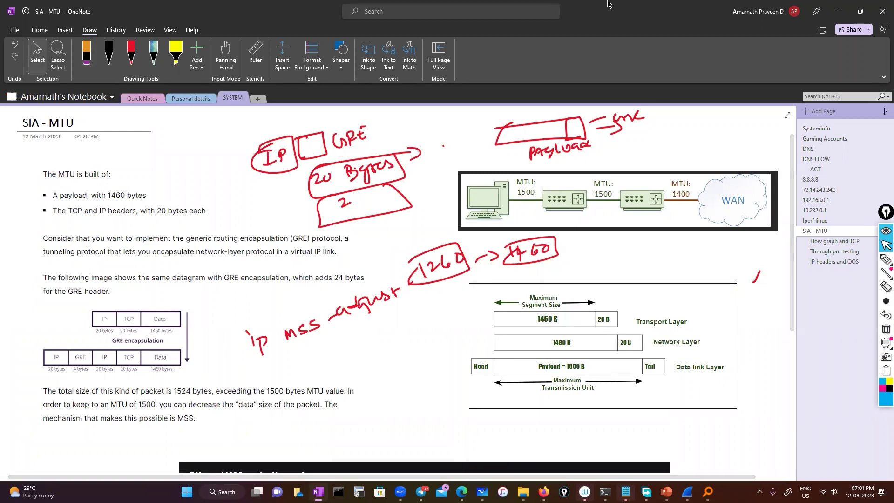
click(396, 20)
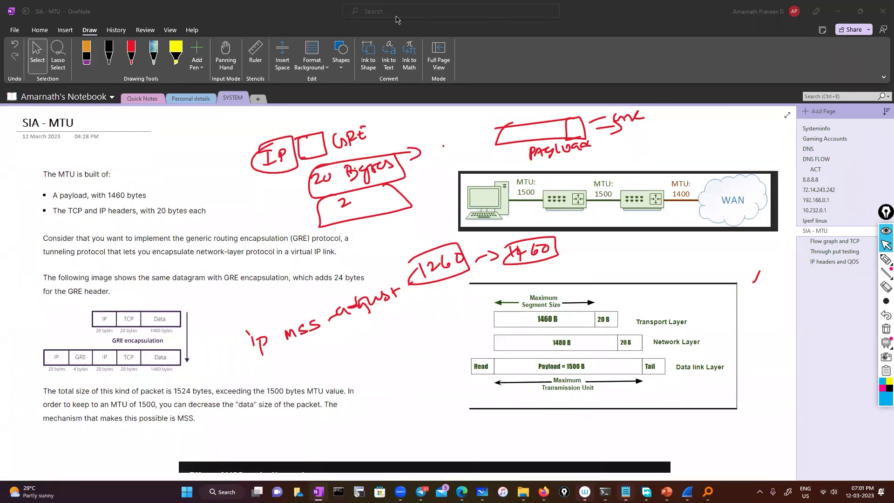